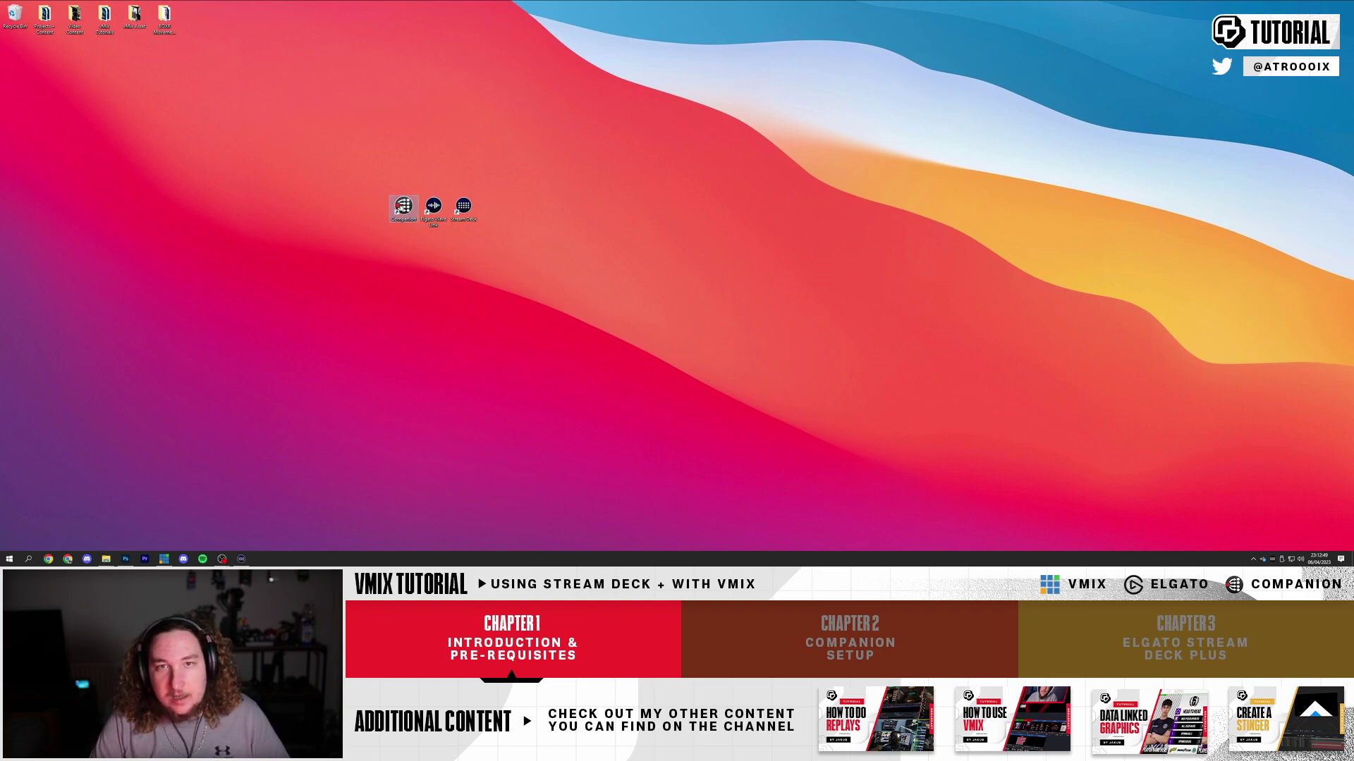
# Launch Bitfocus Companion, open its admin page in the browser and dismiss the 3.0 beta notice
pyautogui.click(404, 206)
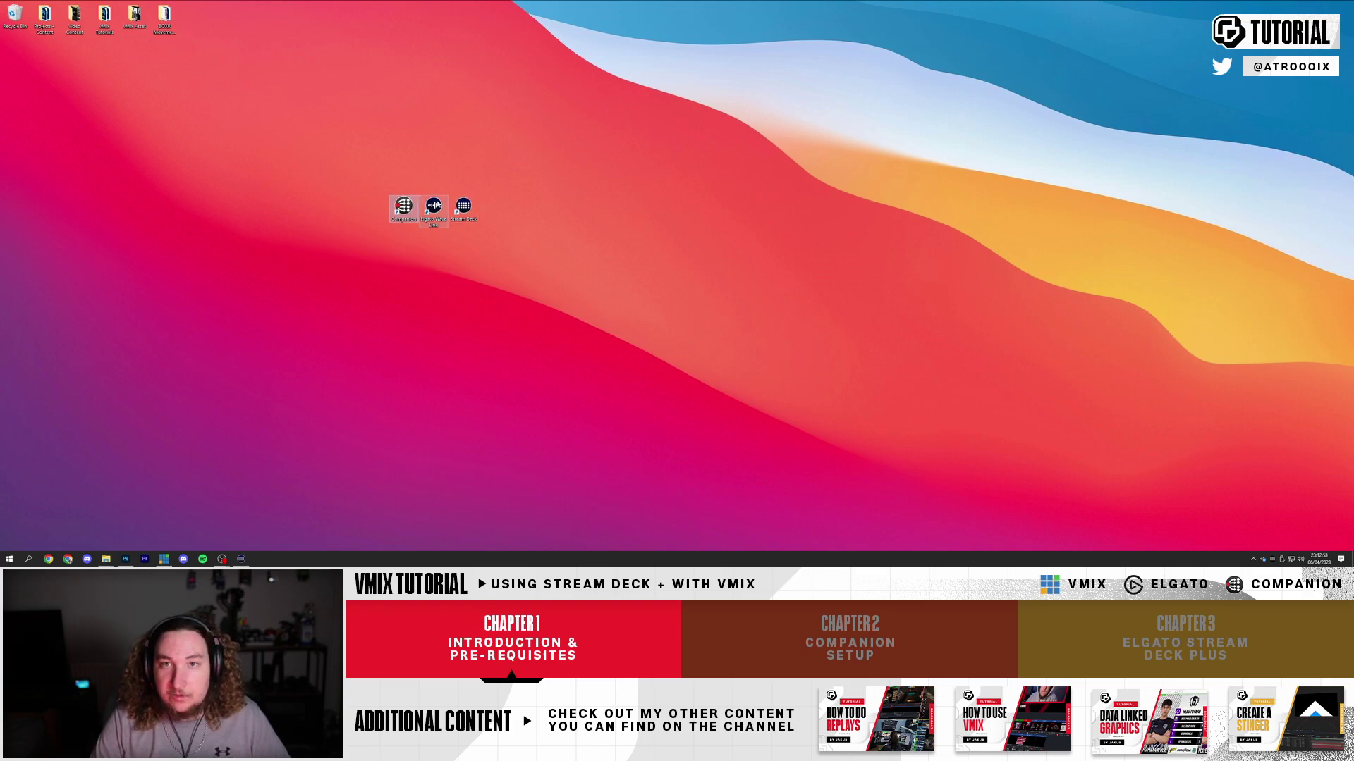
pyautogui.click(435, 205)
pyautogui.click(463, 205)
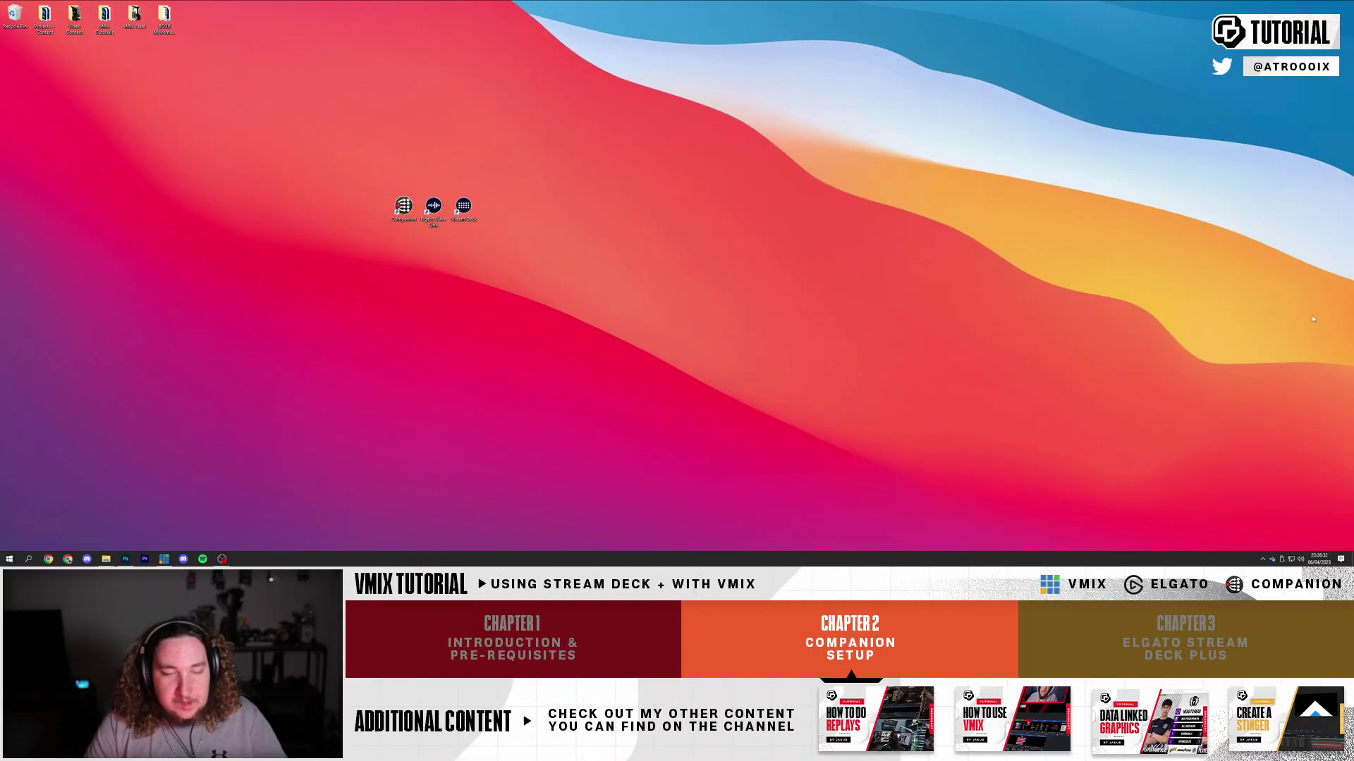
pyautogui.doubleClick(403, 207)
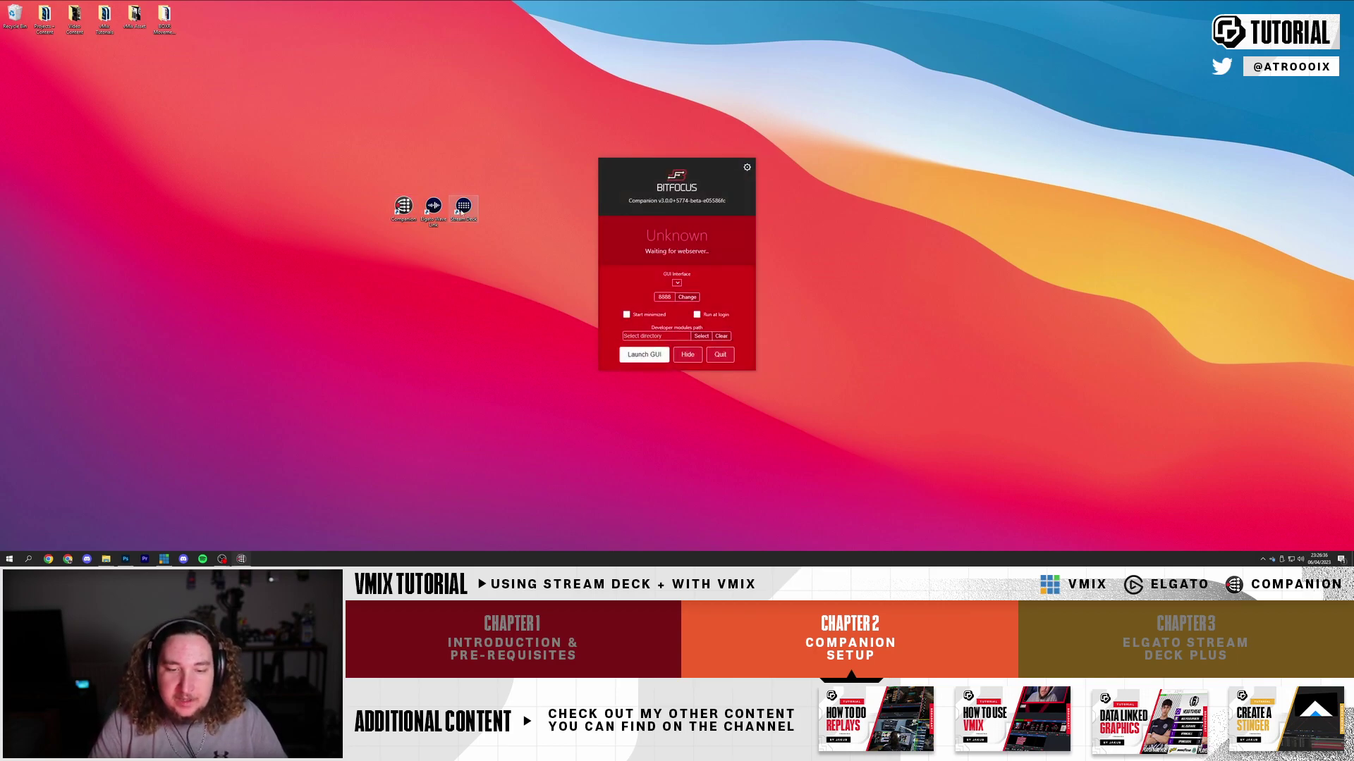
pyautogui.click(644, 355)
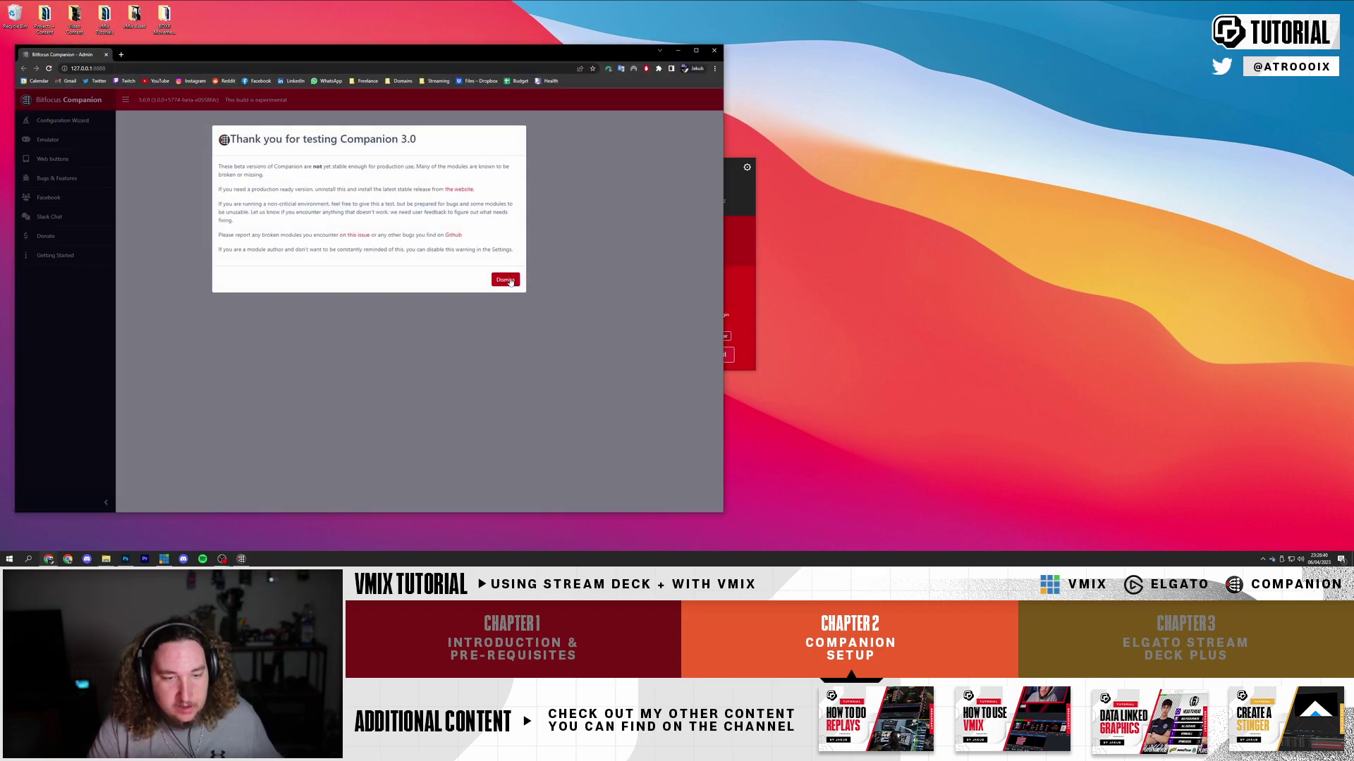
pyautogui.click(505, 280)
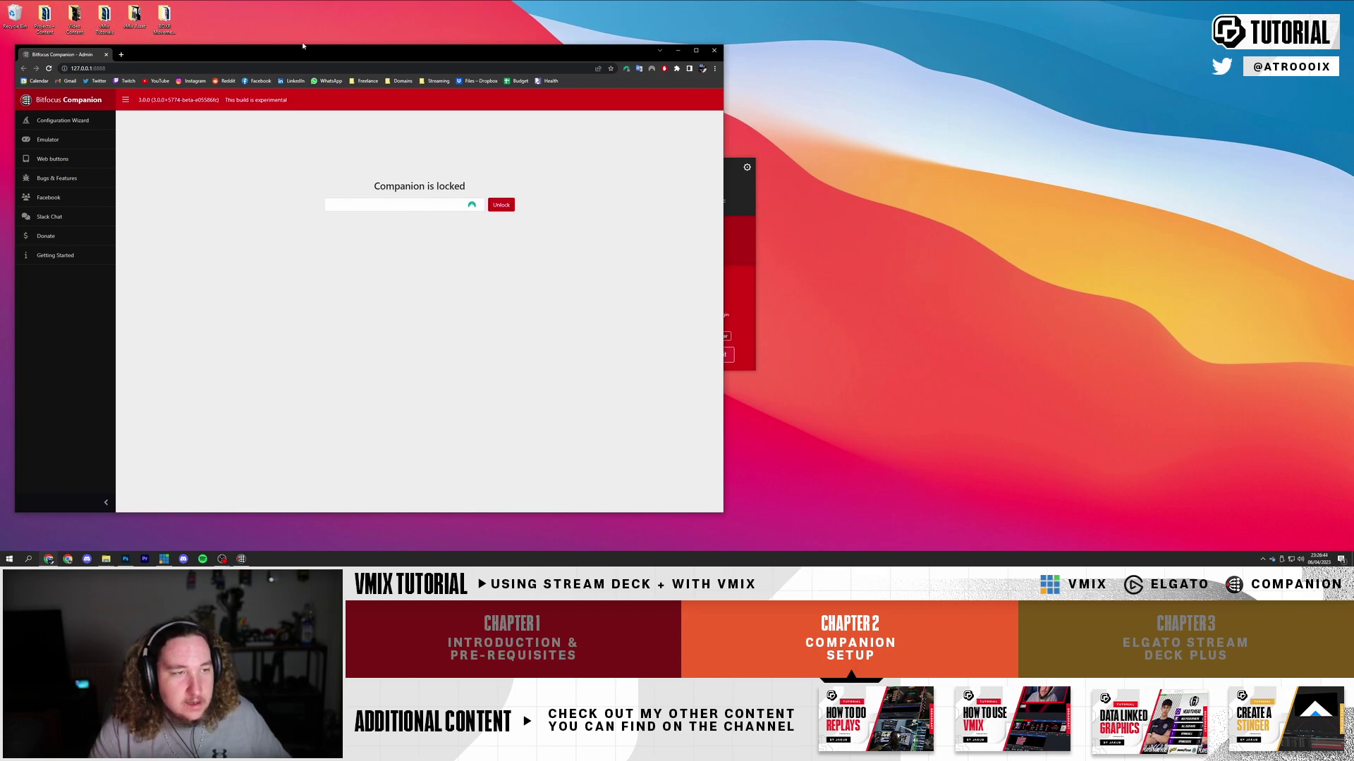
pyautogui.moveTo(303, 45); pyautogui.dragTo(450, 48)
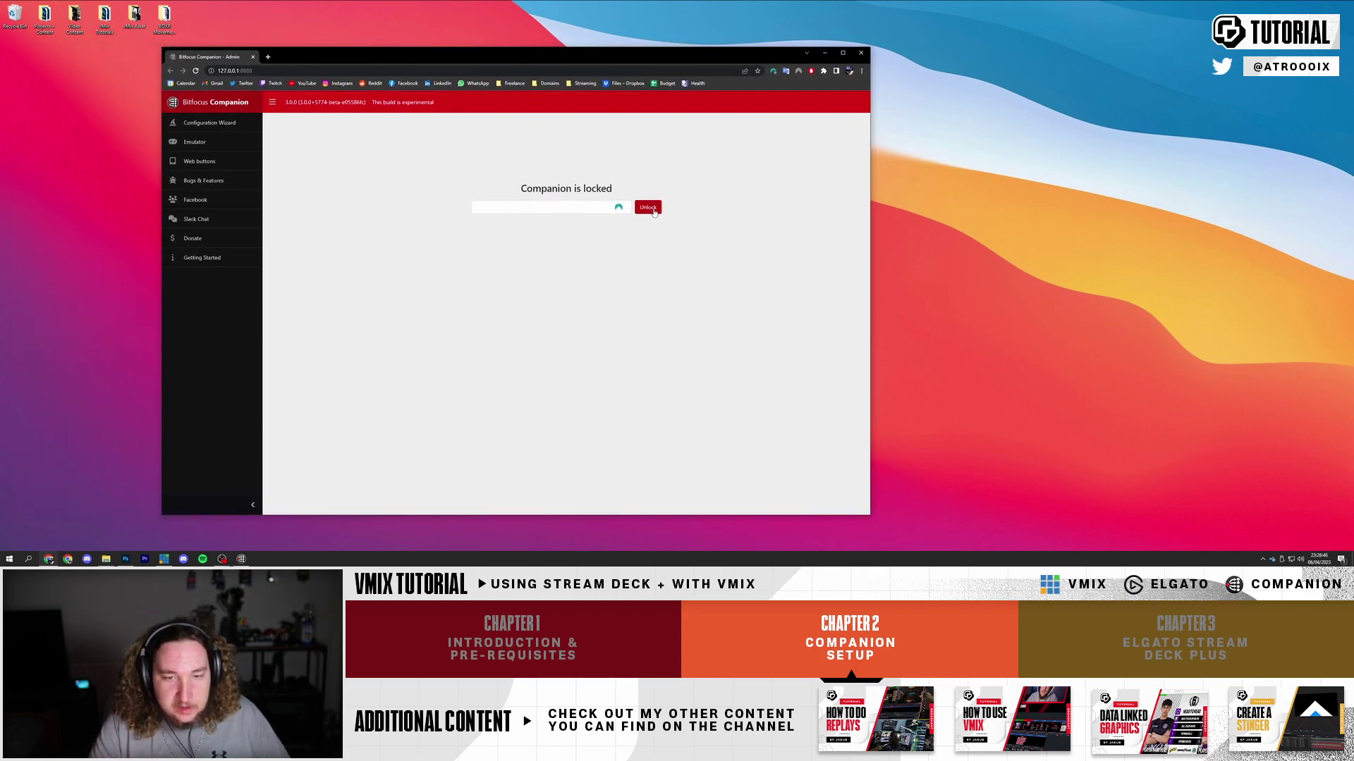
# Unlock the admin page and search the connections for 'vmix'
pyautogui.click(648, 208)
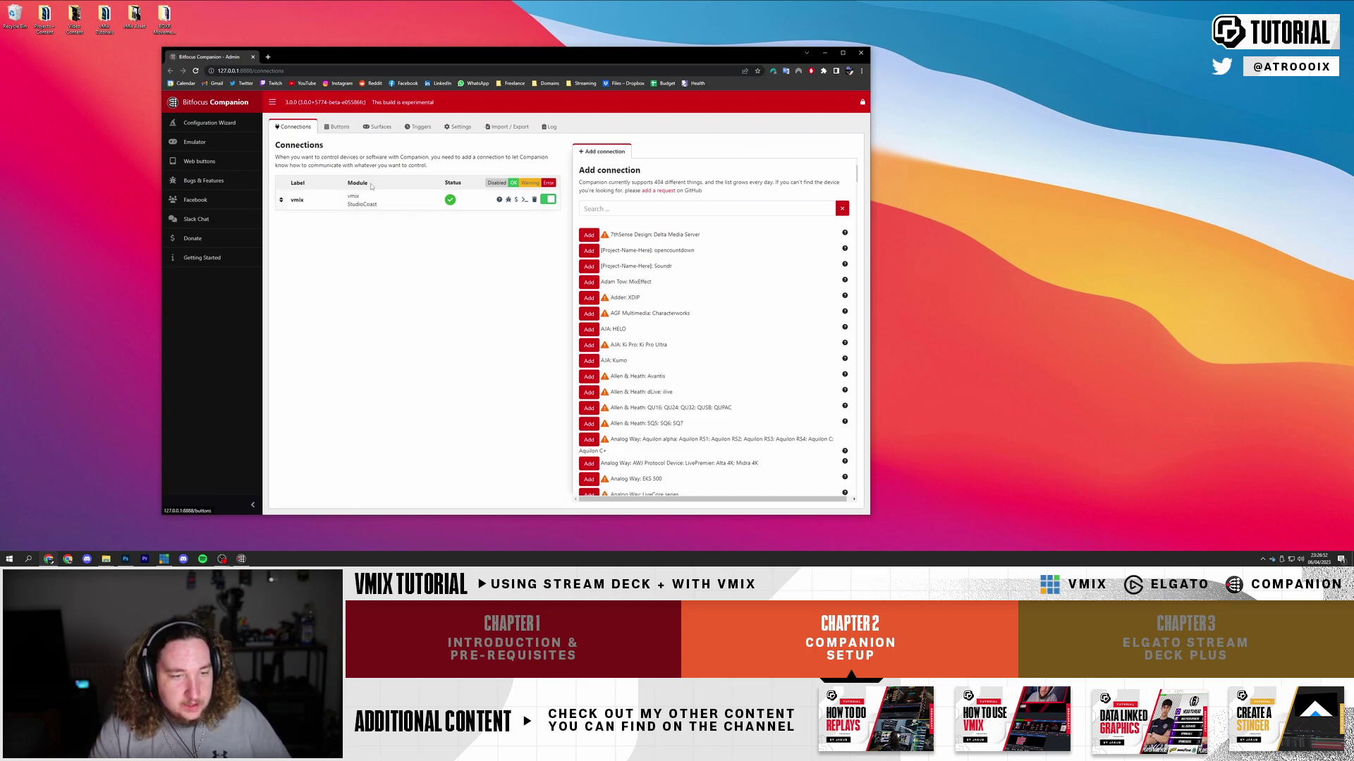
pyautogui.click(337, 129)
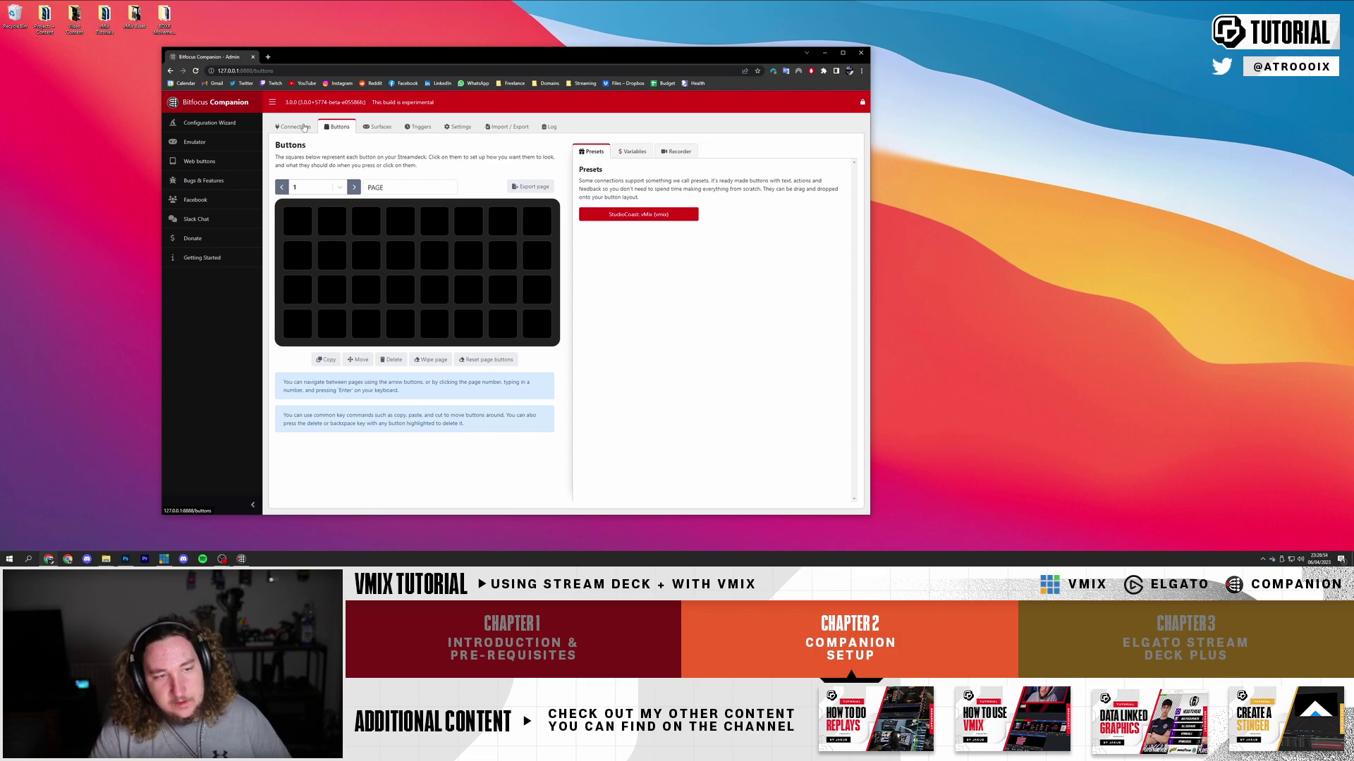
pyautogui.click(303, 128)
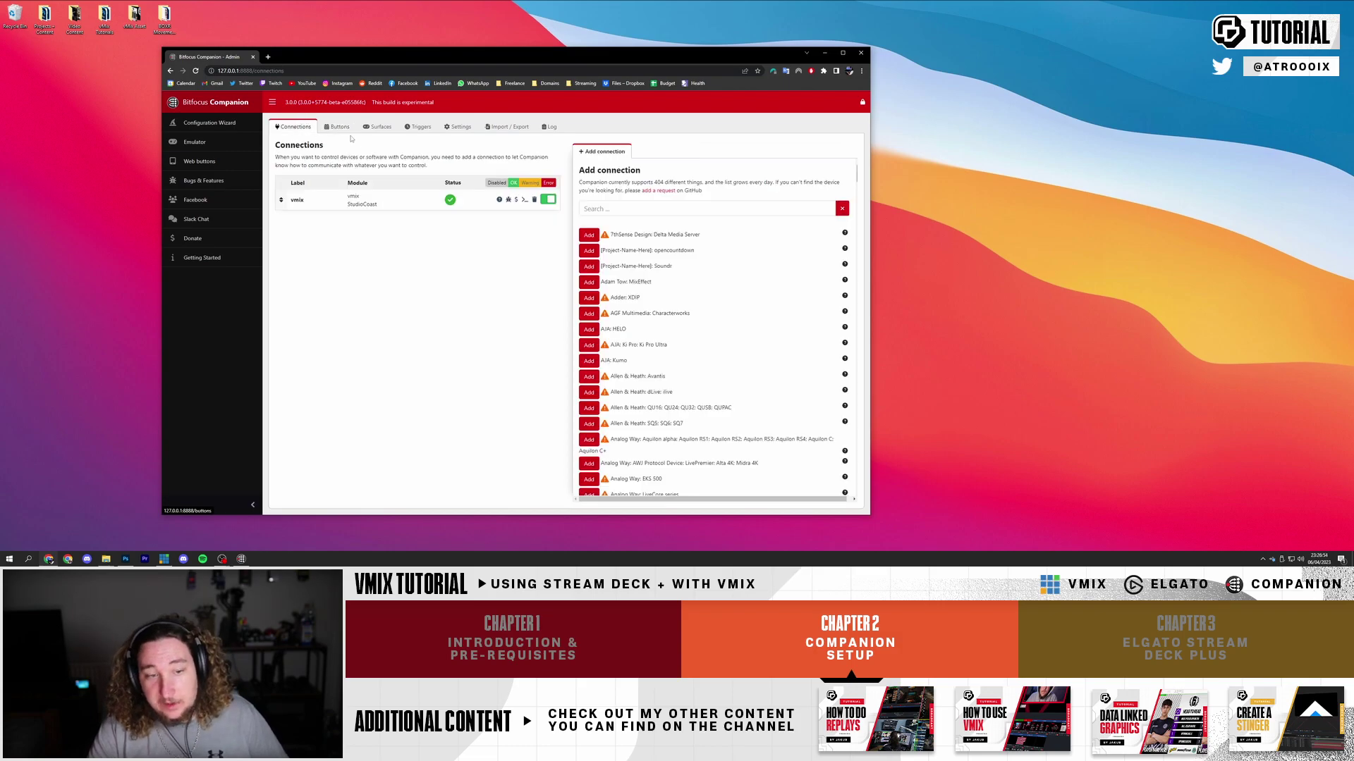
pyautogui.click(644, 209)
pyautogui.write('vmix')
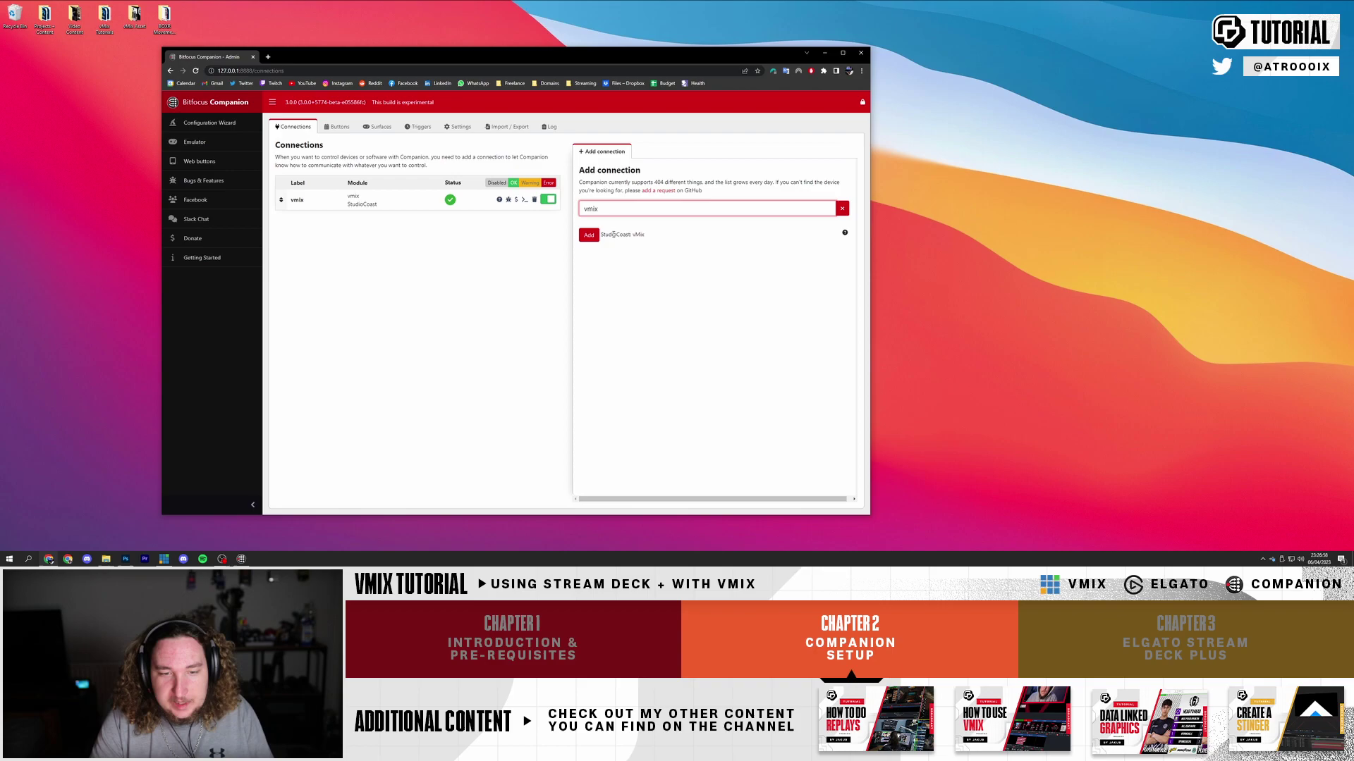
# Check that the vmix connection targets host 127.0.0.1 on port 8099, leaving it unchanged
pyautogui.click(360, 202)
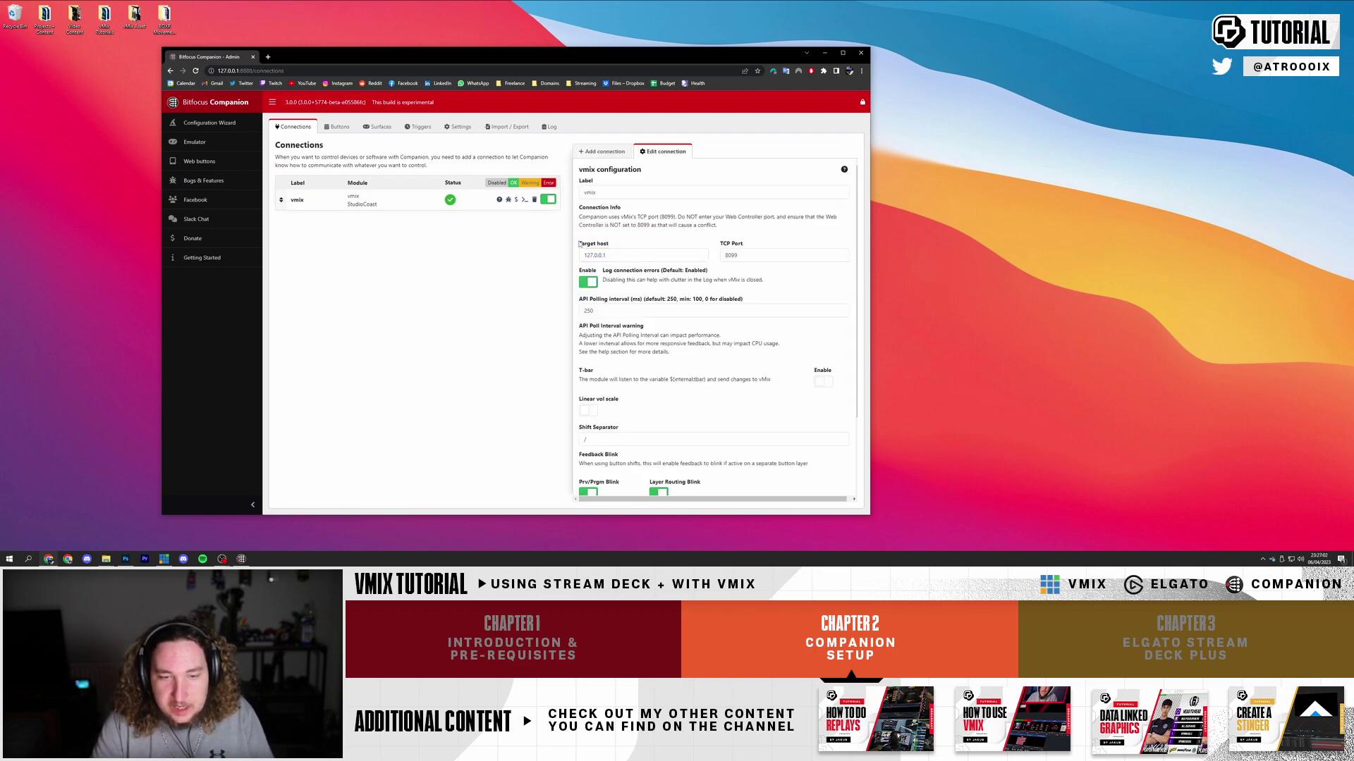
pyautogui.tripleClick(619, 258)
pyautogui.click(637, 258)
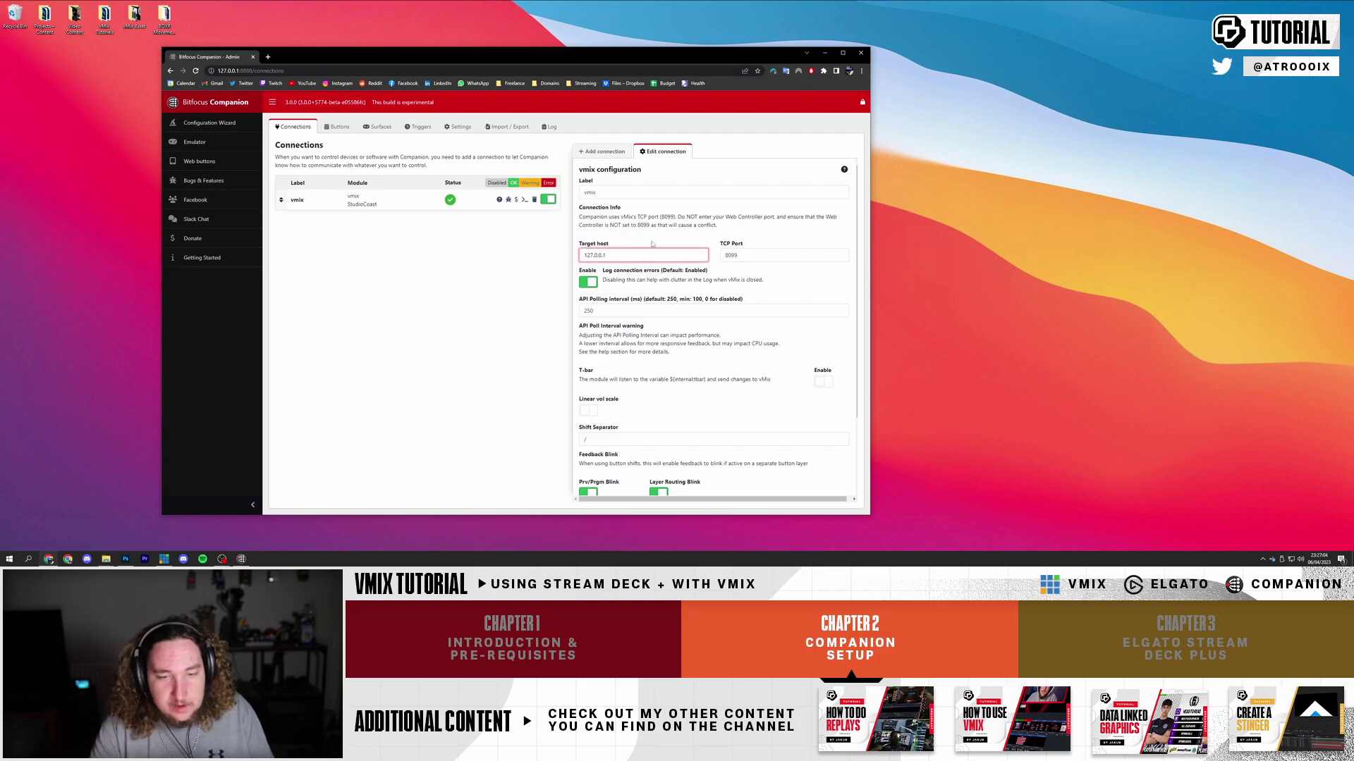
pyautogui.moveTo(649, 252); pyautogui.dragTo(564, 255)
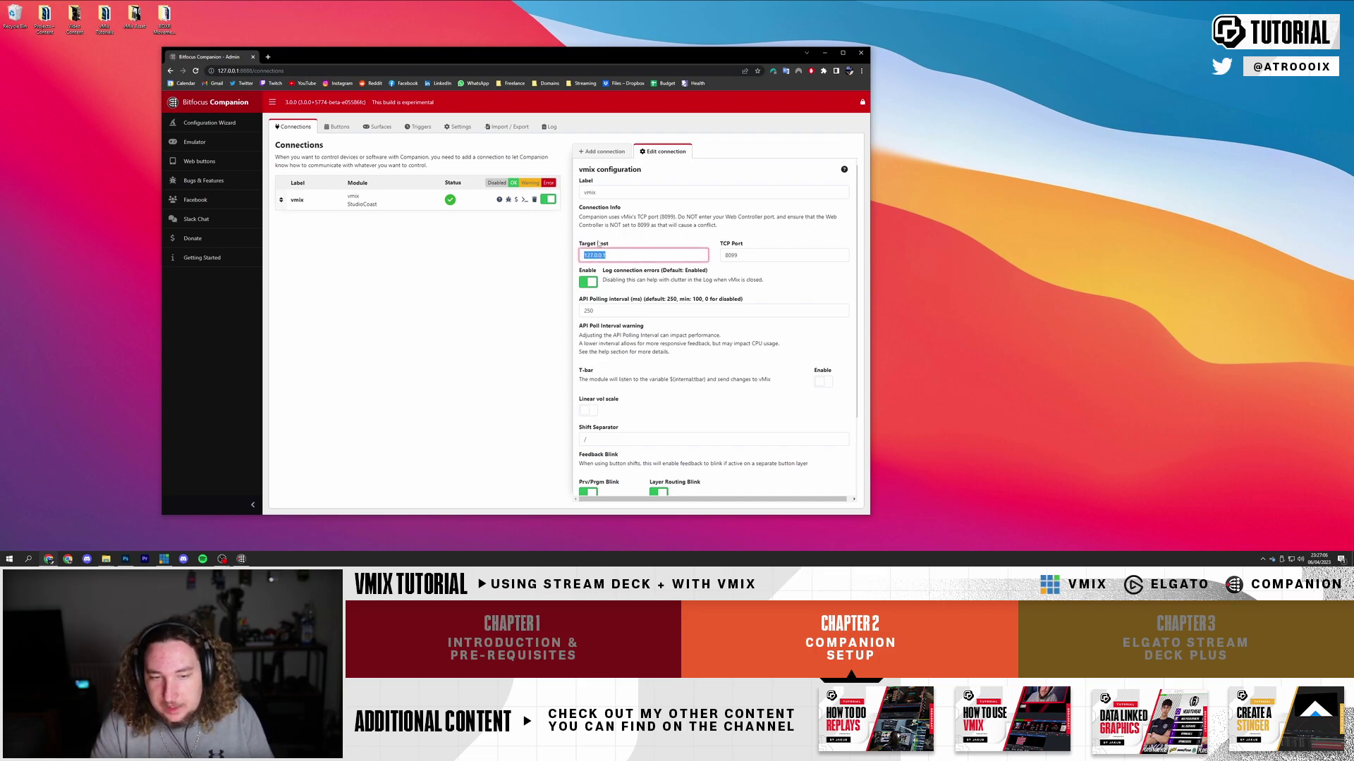
pyautogui.click(616, 245)
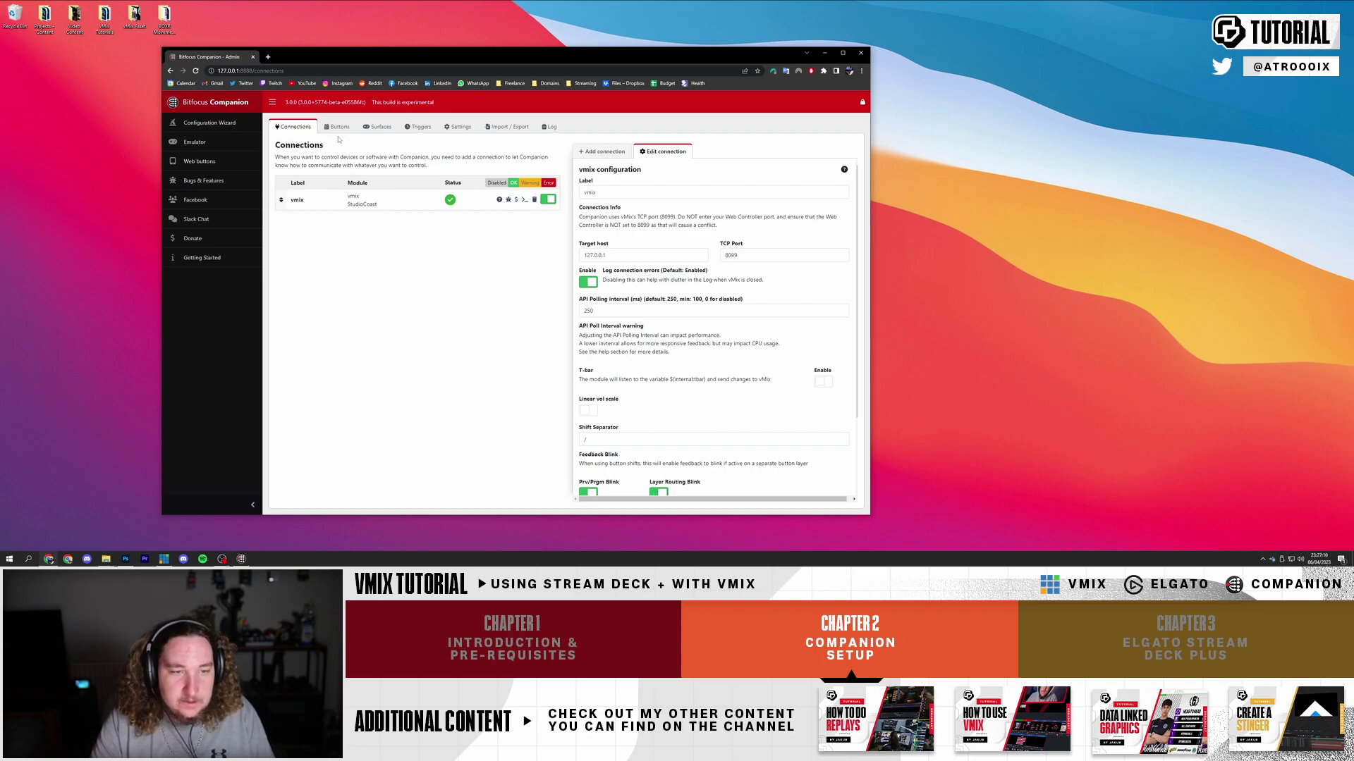
# Browse button pages 2 and 3 on the Buttons tab, then return to empty page 1
pyautogui.click(337, 127)
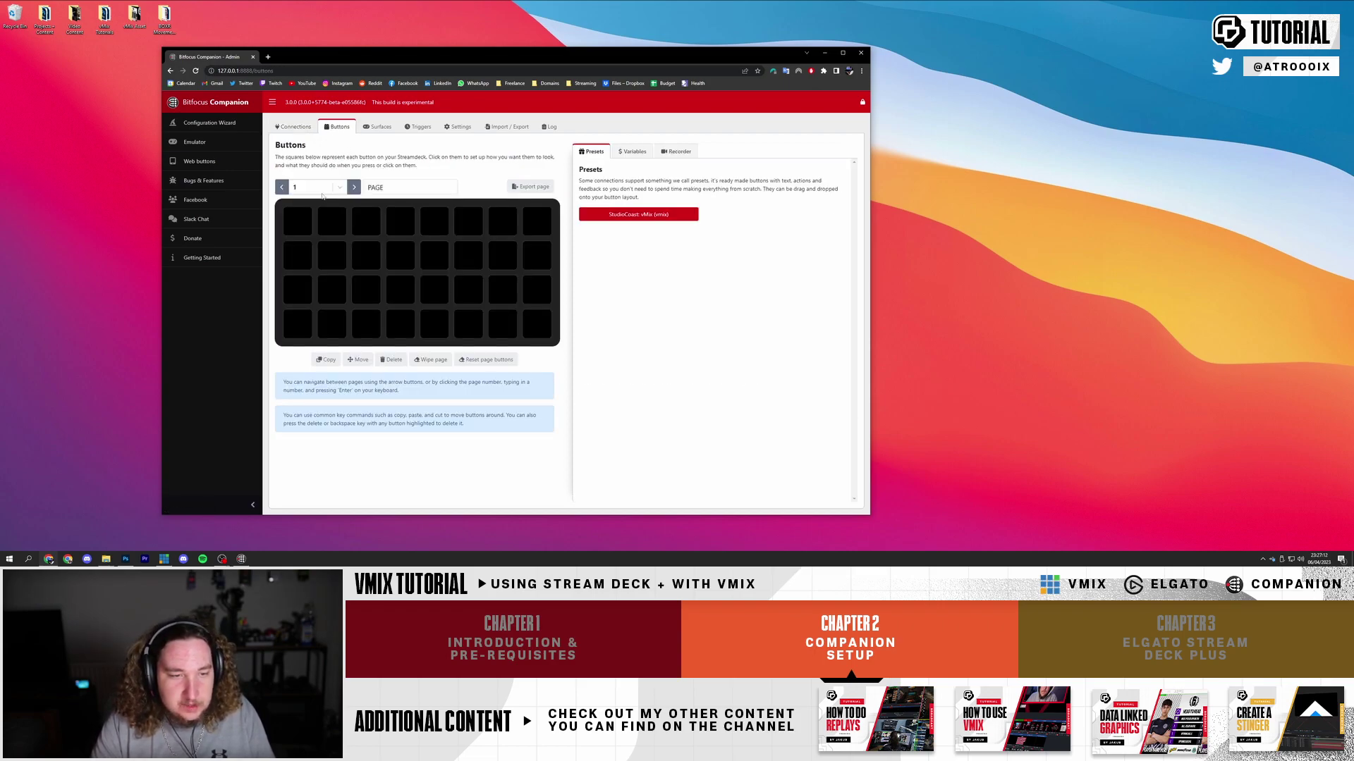
pyautogui.click(354, 188)
pyautogui.click(354, 188)
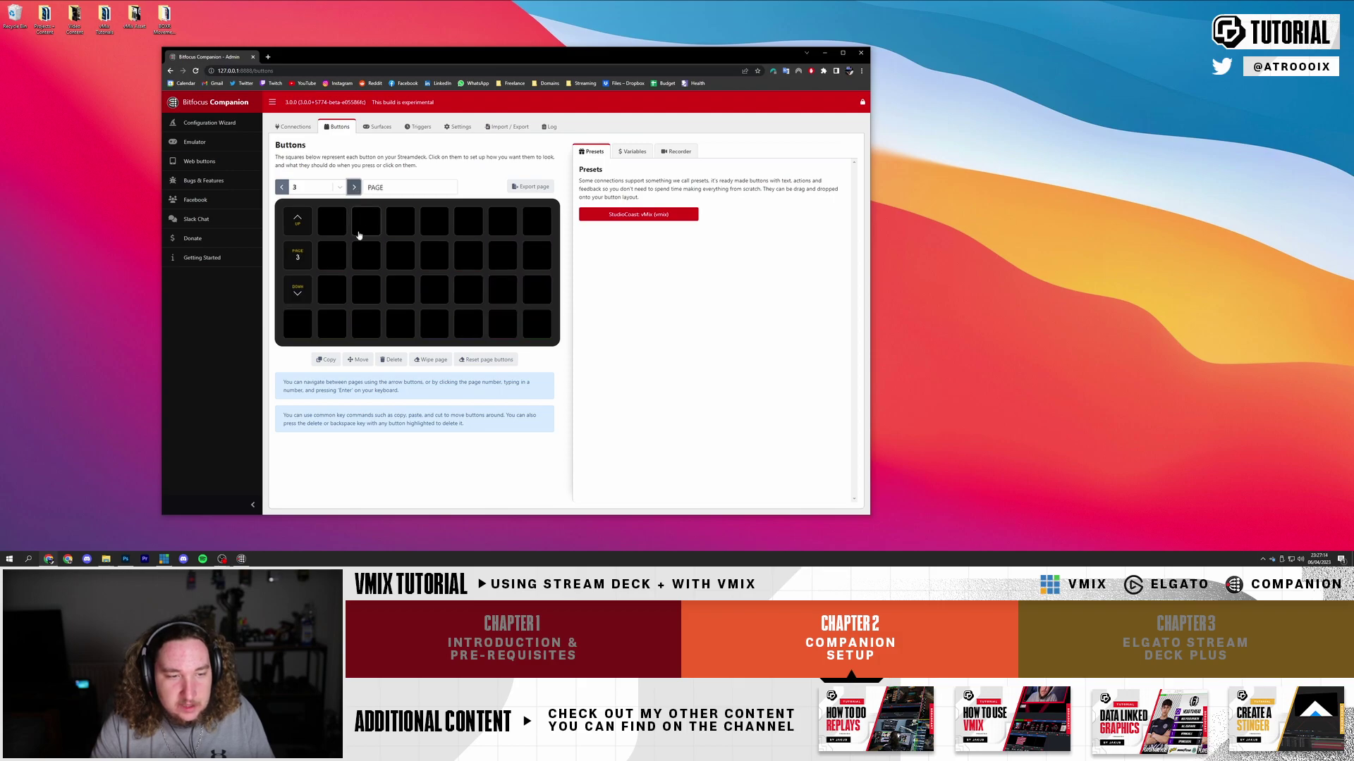
pyautogui.click(282, 187)
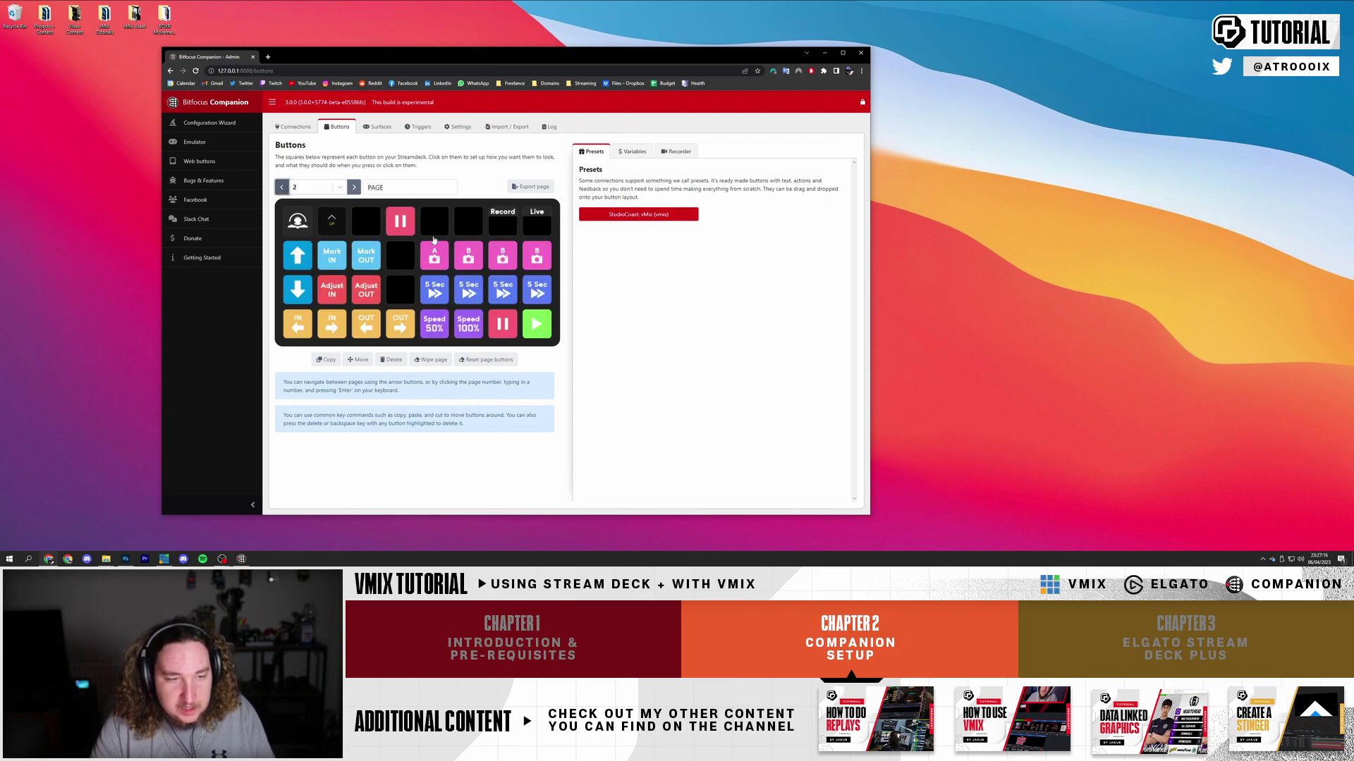
pyautogui.click(282, 188)
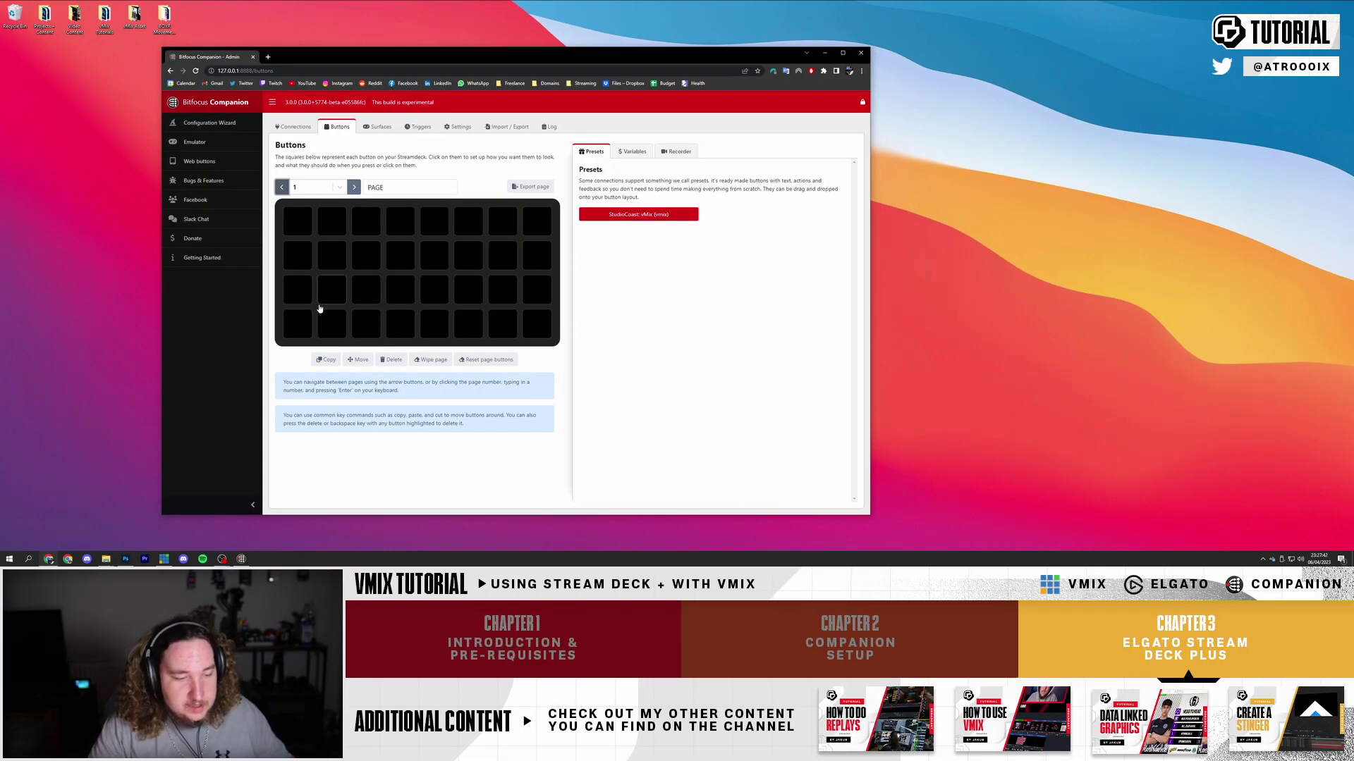
# In vMix, review the FS_3CAM input's Triggers settings and close them
pyautogui.click(163, 558)
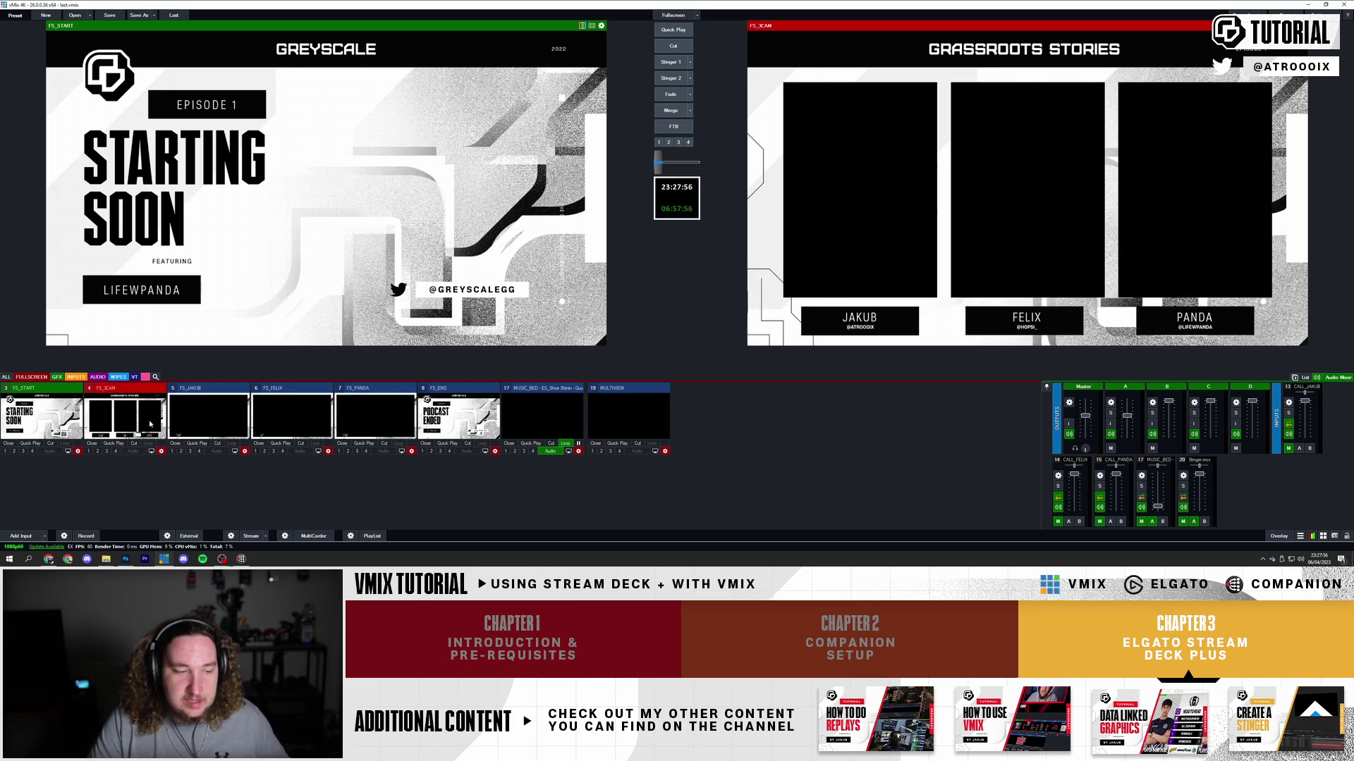
pyautogui.click(548, 256)
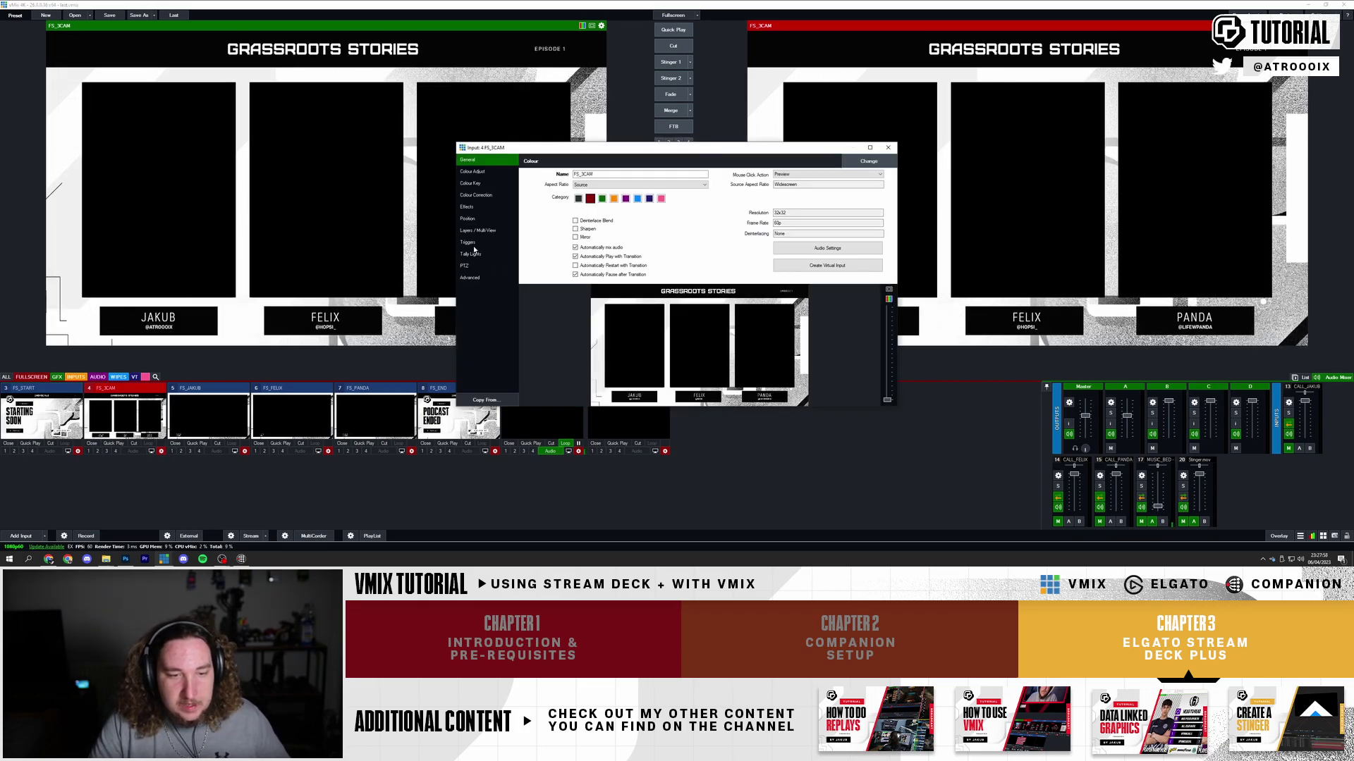
pyautogui.click(467, 242)
pyautogui.click(887, 148)
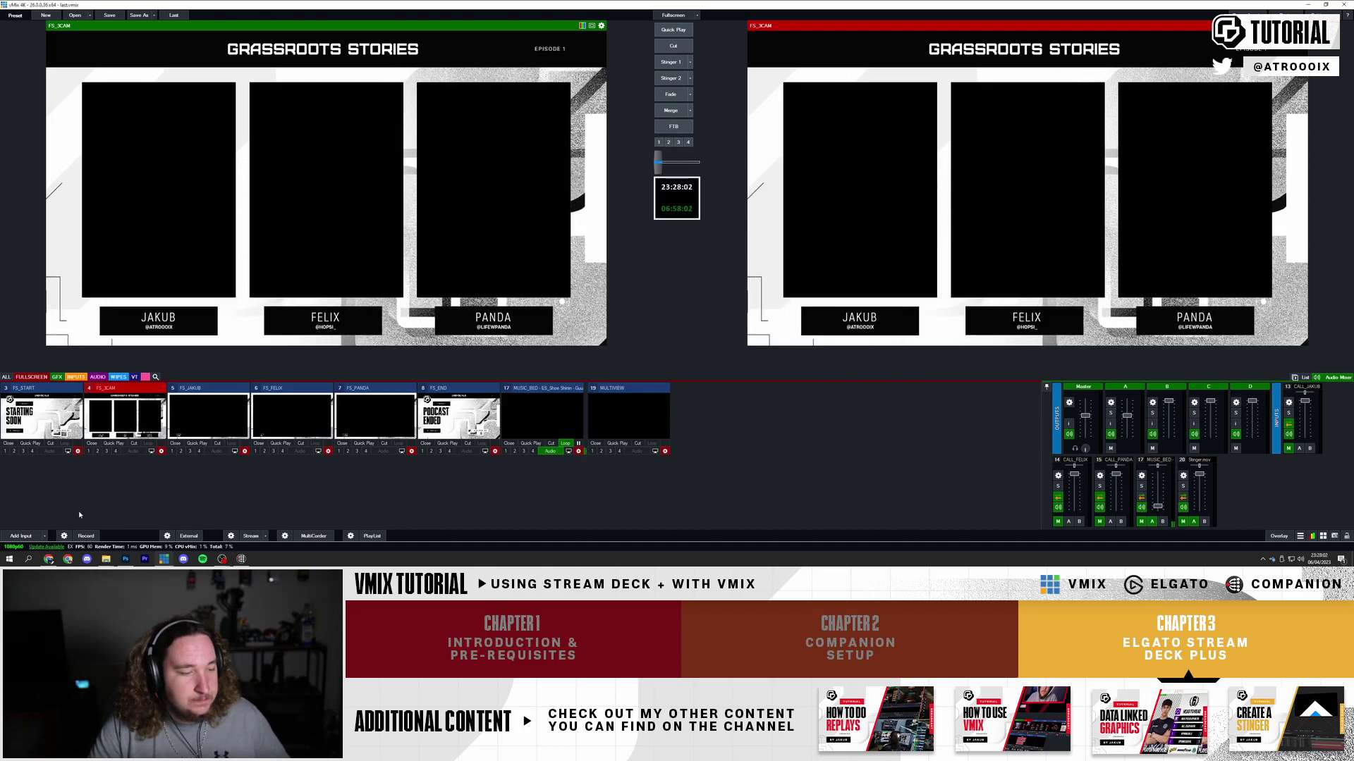
# Create a button in slot 1.25 labelled MASTER VOLUME
pyautogui.click(48, 559)
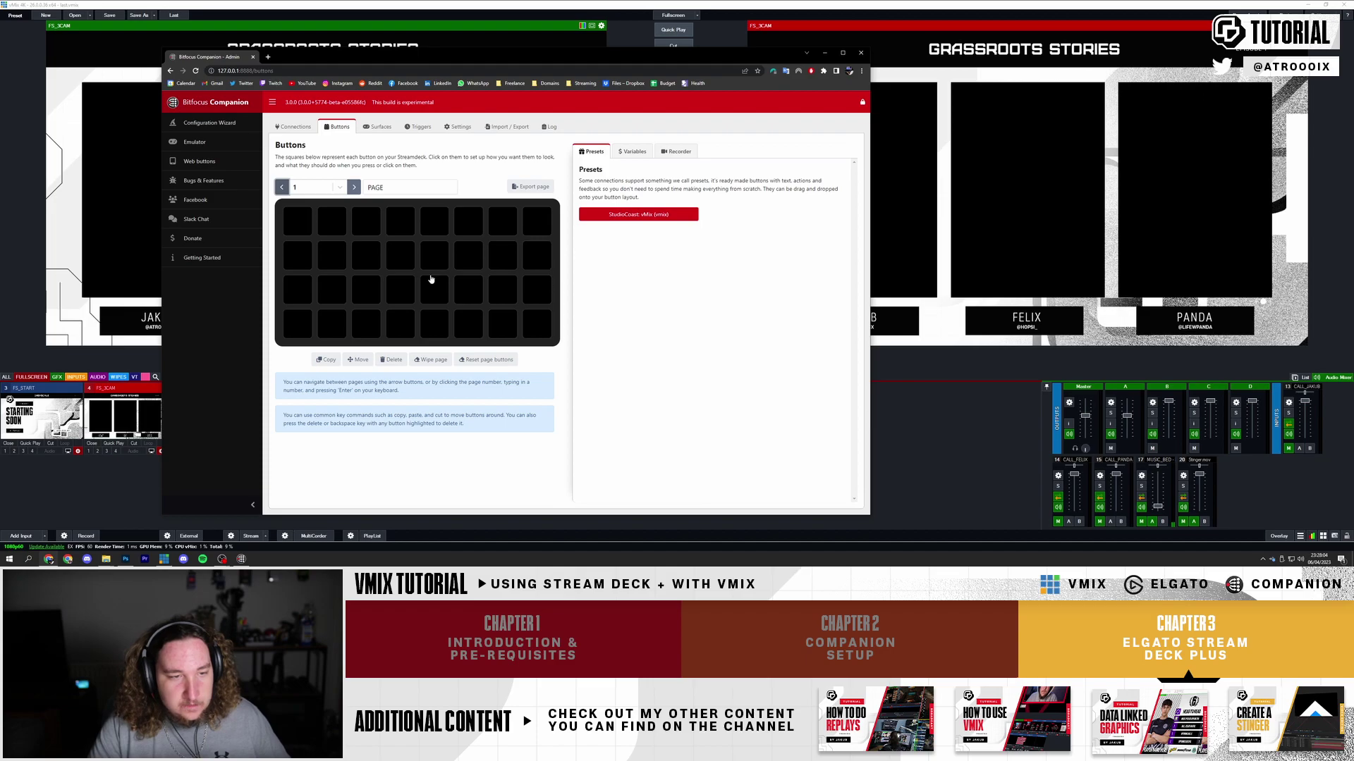
pyautogui.click(297, 221)
pyautogui.moveTo(404, 60); pyautogui.dragTo(630, 60)
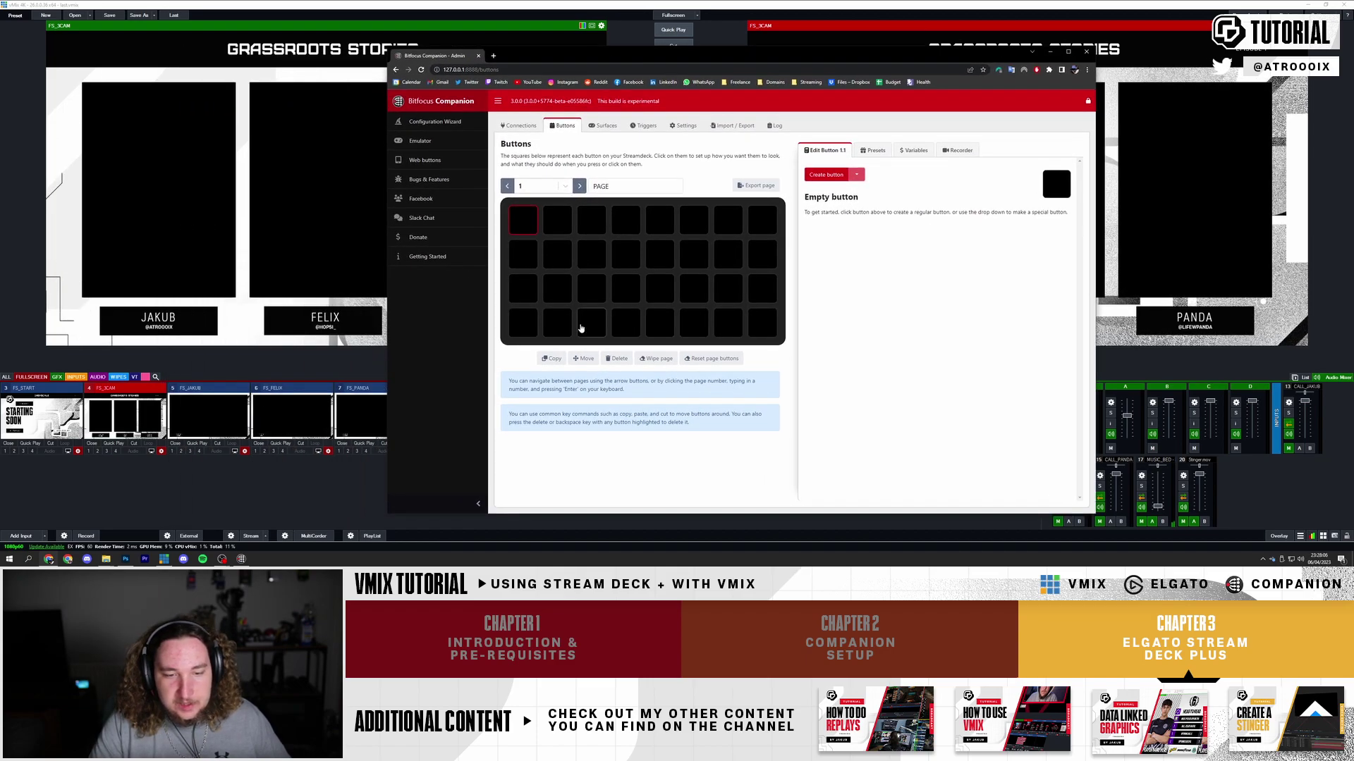
pyautogui.click(523, 323)
pyautogui.click(818, 177)
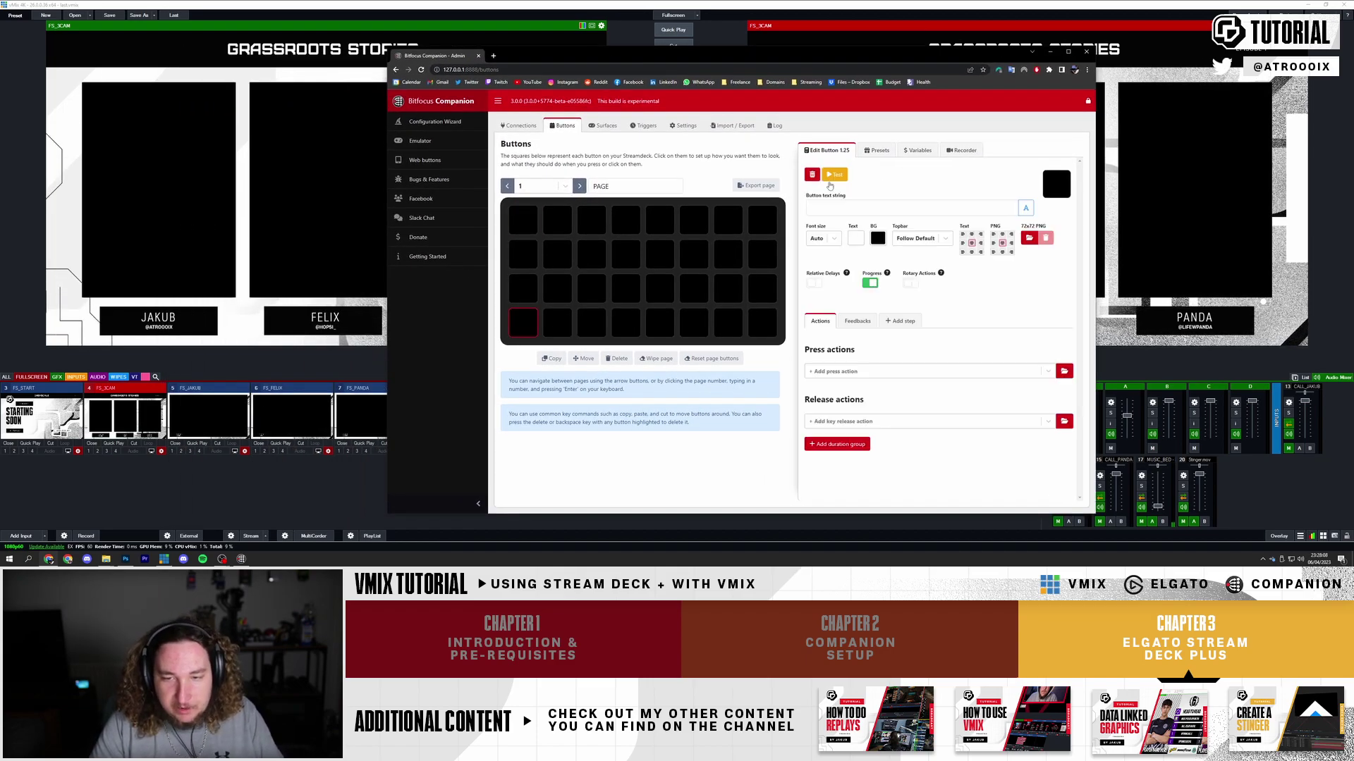
pyautogui.click(863, 209)
pyautogui.write('MASTER VOLUME')
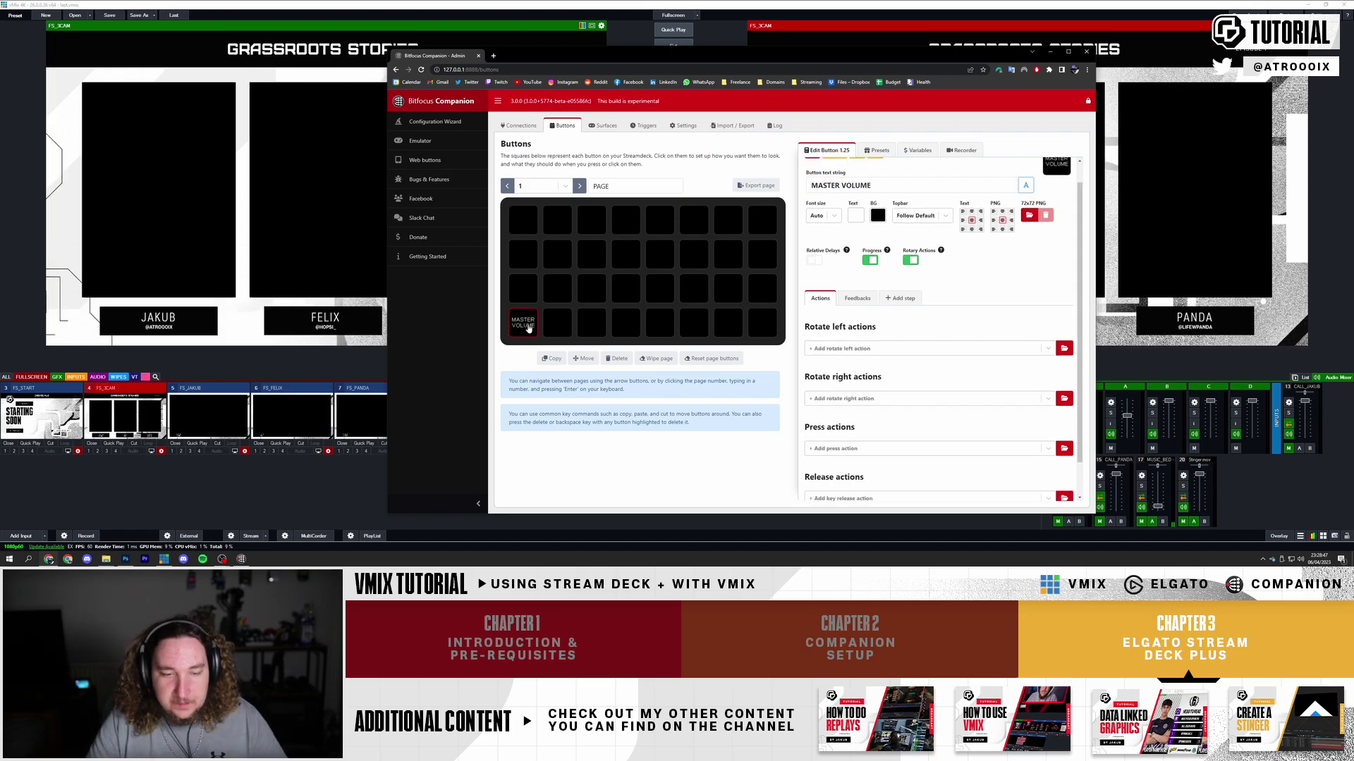
pyautogui.scroll(-2, 921, 239)
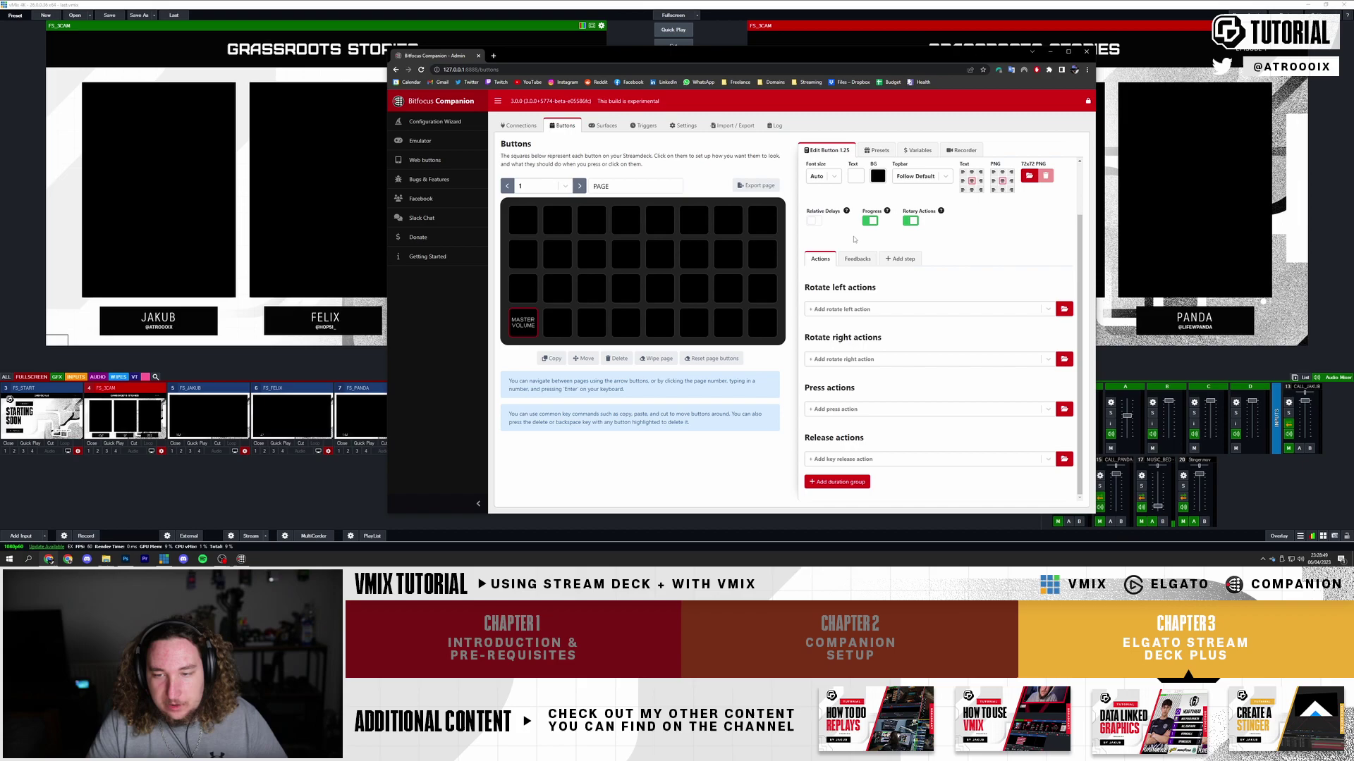
pyautogui.press('Escape')
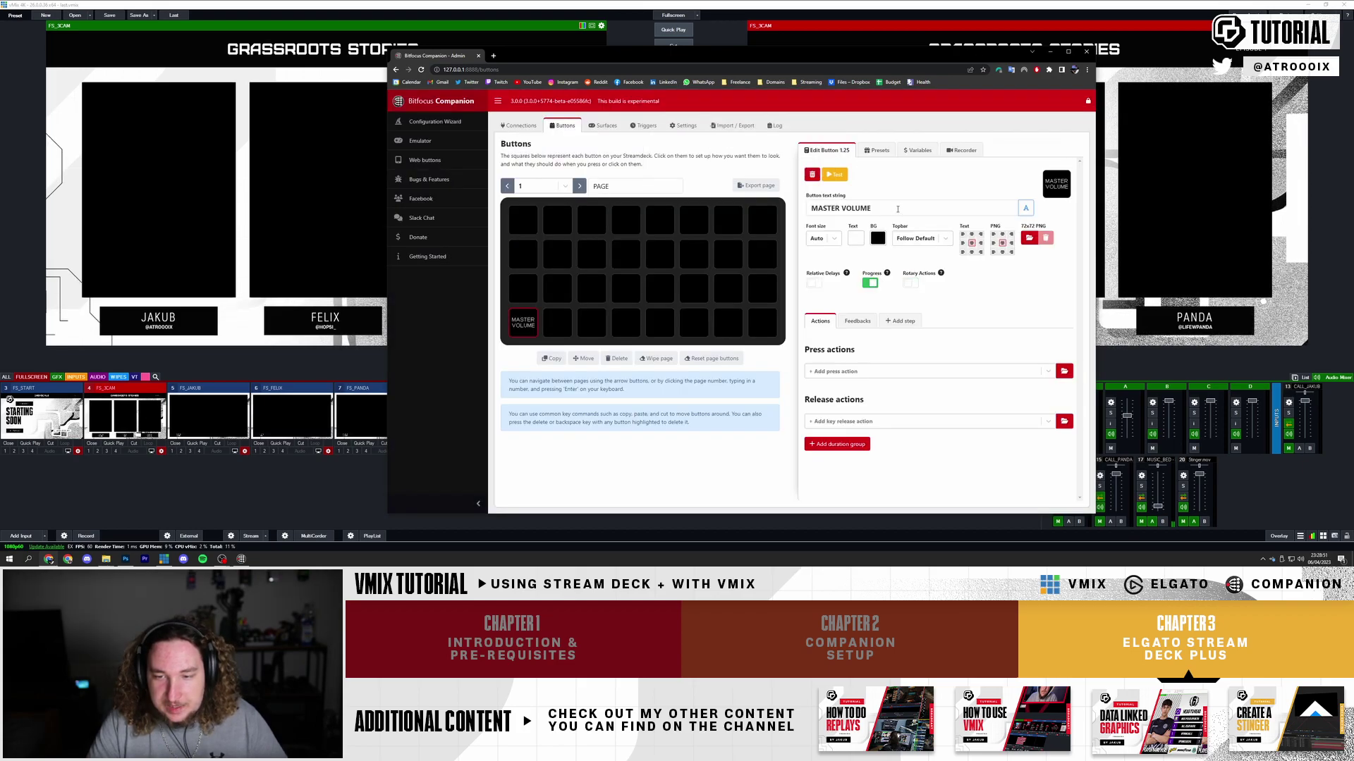
pyautogui.scroll(-2, 903, 296)
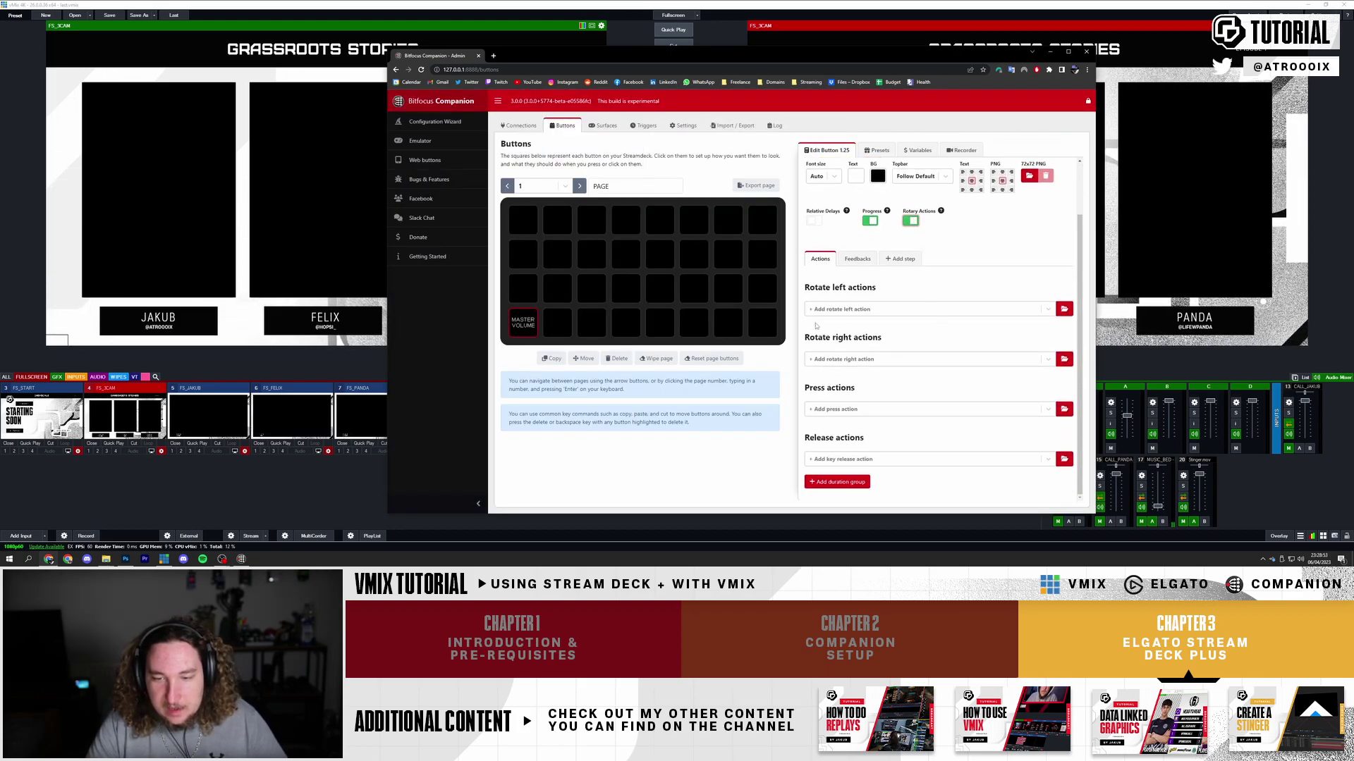
# Add 'Audio - Set Bus Volume' actions for both rotate left and rotate right
pyautogui.click(827, 310)
pyautogui.write('volume')
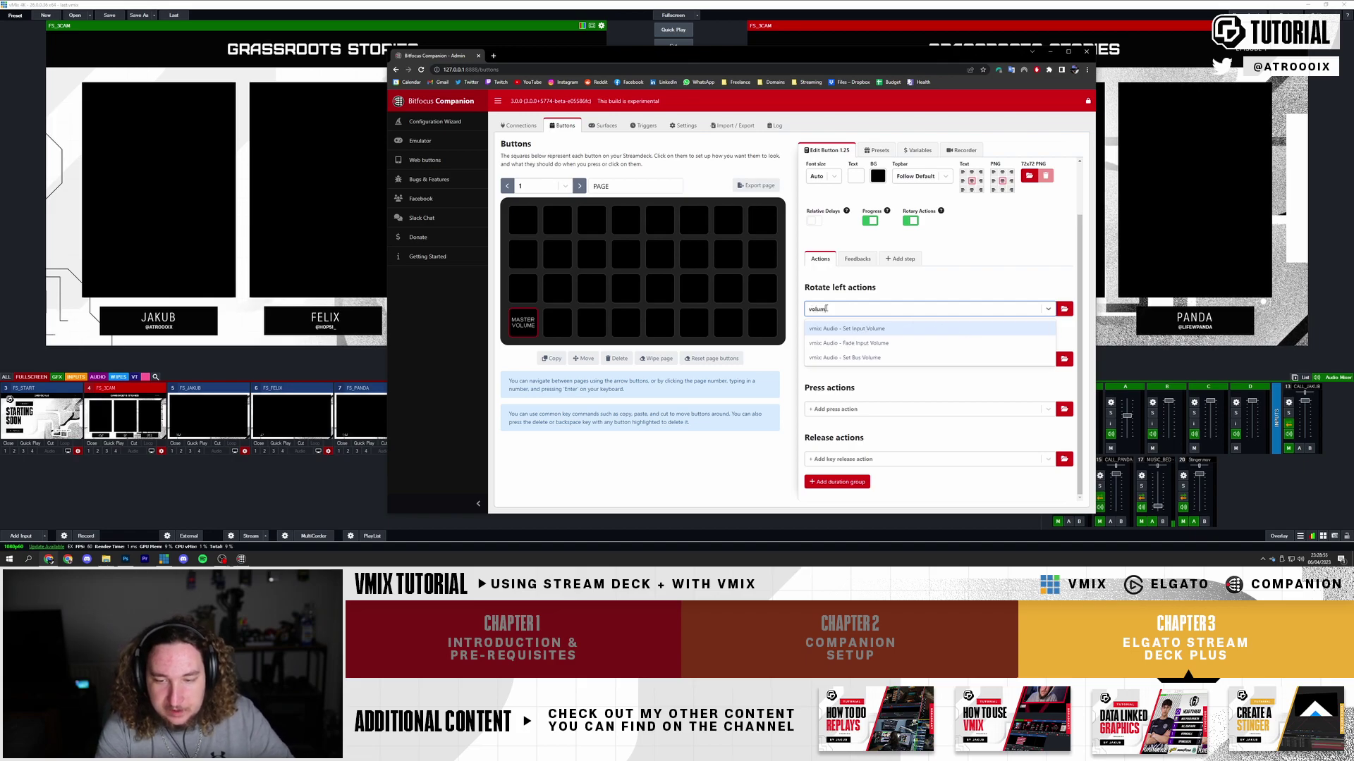
pyautogui.click(874, 358)
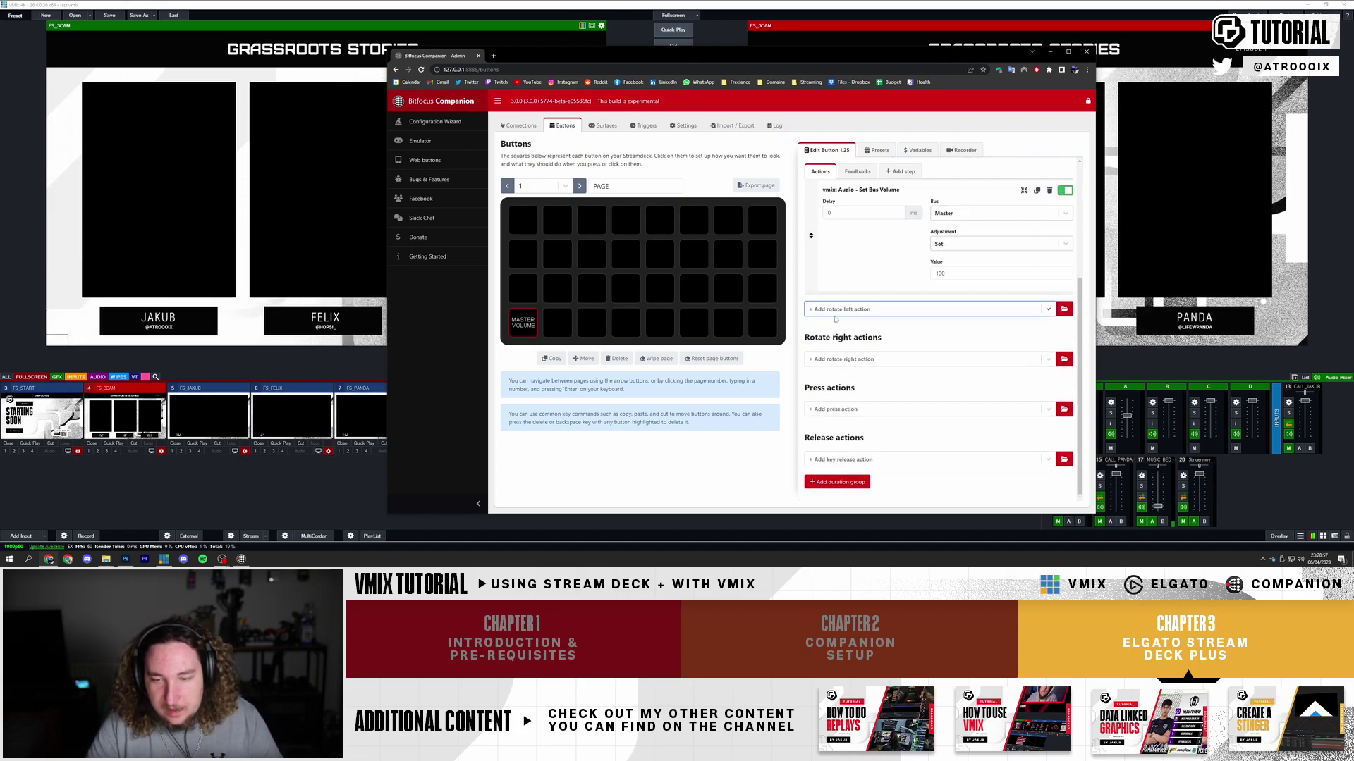
pyautogui.click(863, 361)
pyautogui.write('volume')
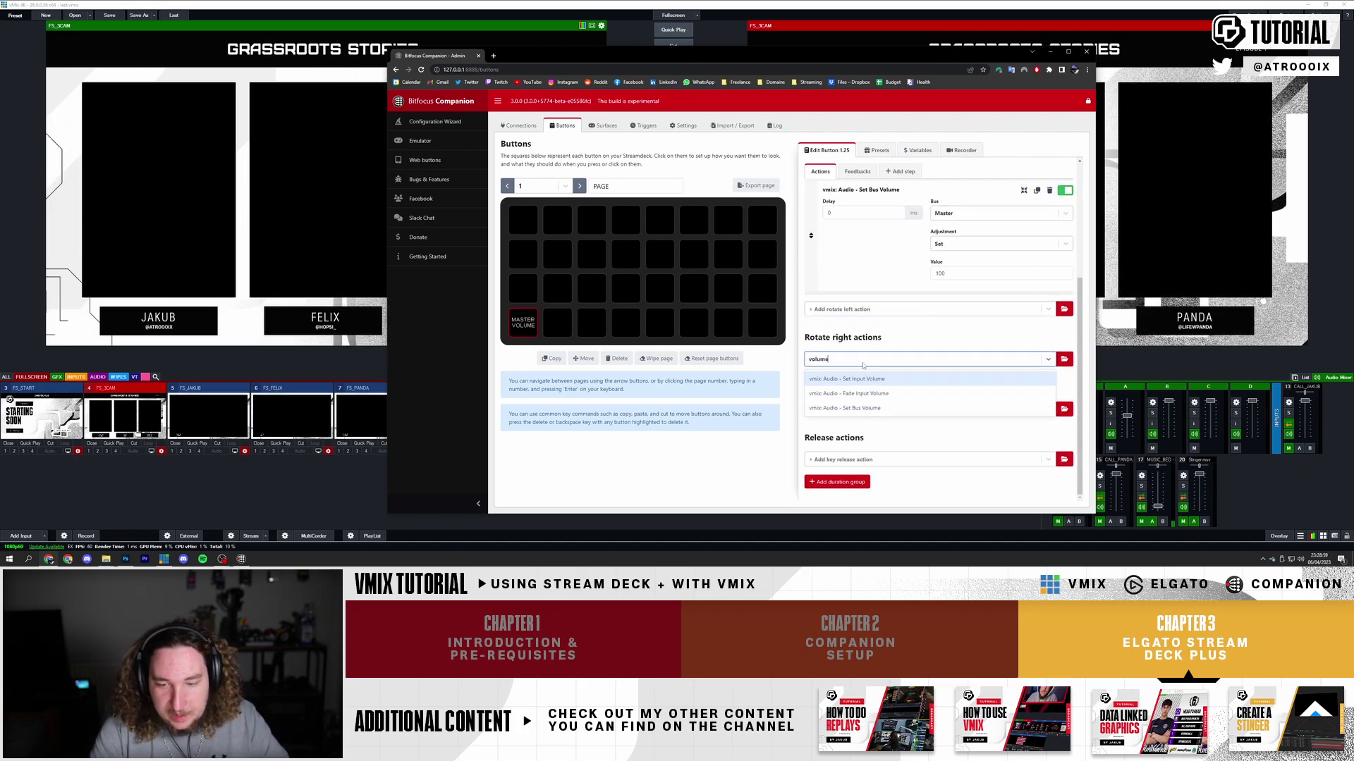
pyautogui.click(891, 409)
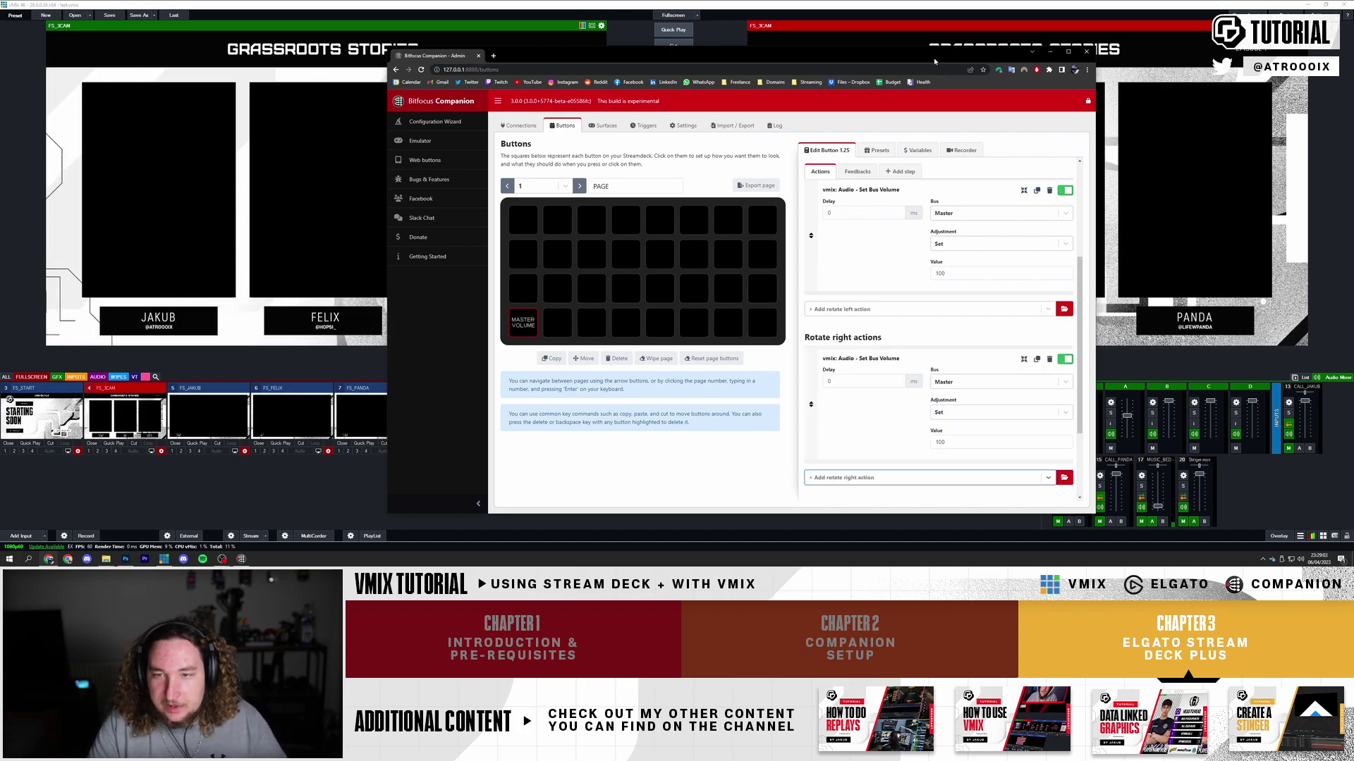
pyautogui.moveTo(935, 62); pyautogui.dragTo(763, 51)
pyautogui.scroll(-2, 705, 317)
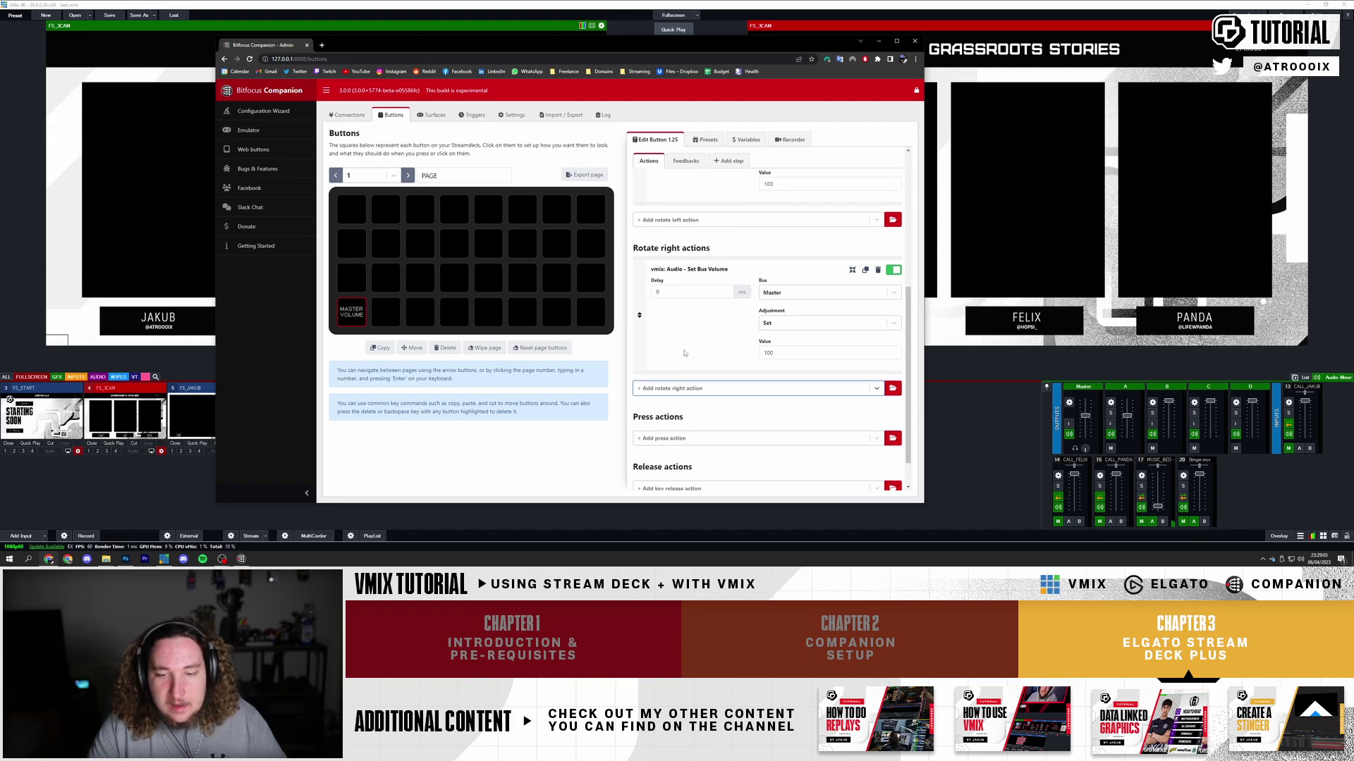
pyautogui.scroll(3, 670, 229)
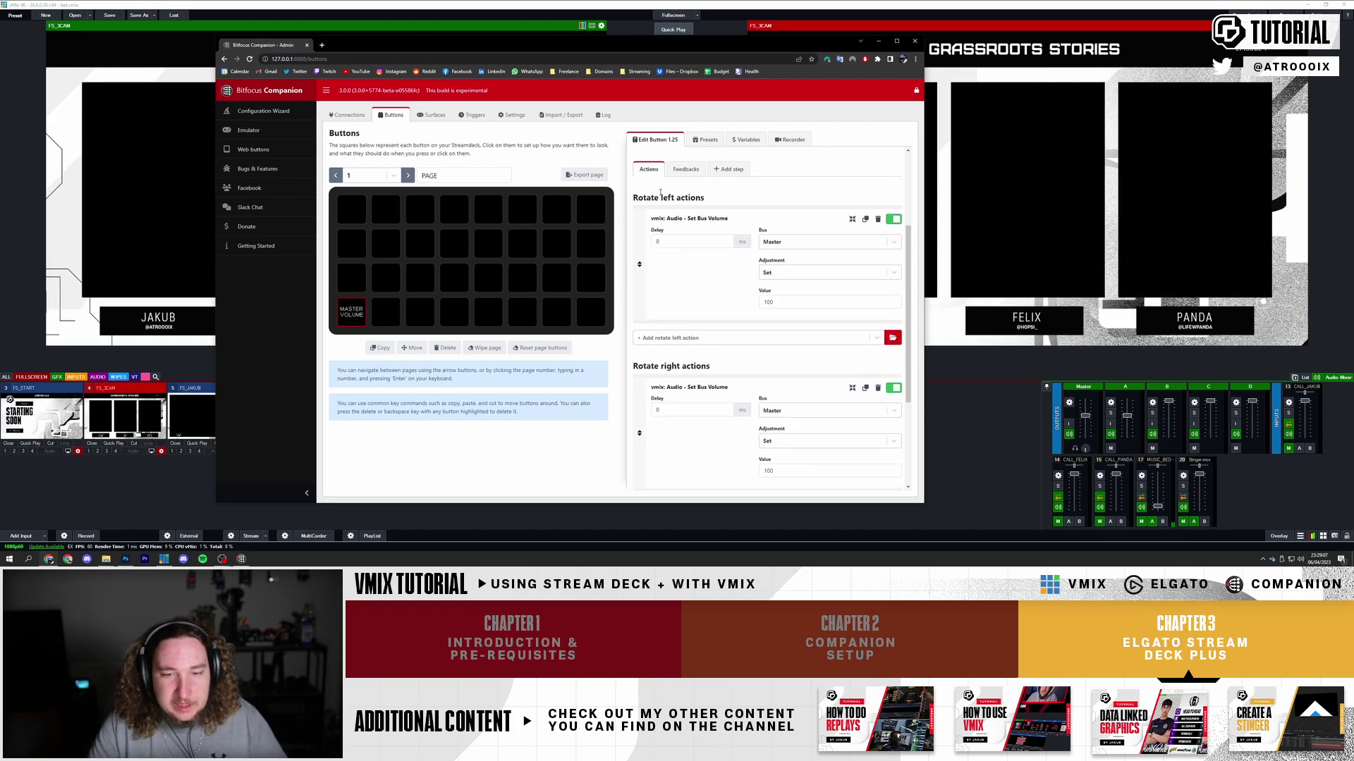
# Set rotate left to Decrease and rotate right to Increase the Master bus by 5
pyautogui.click(811, 272)
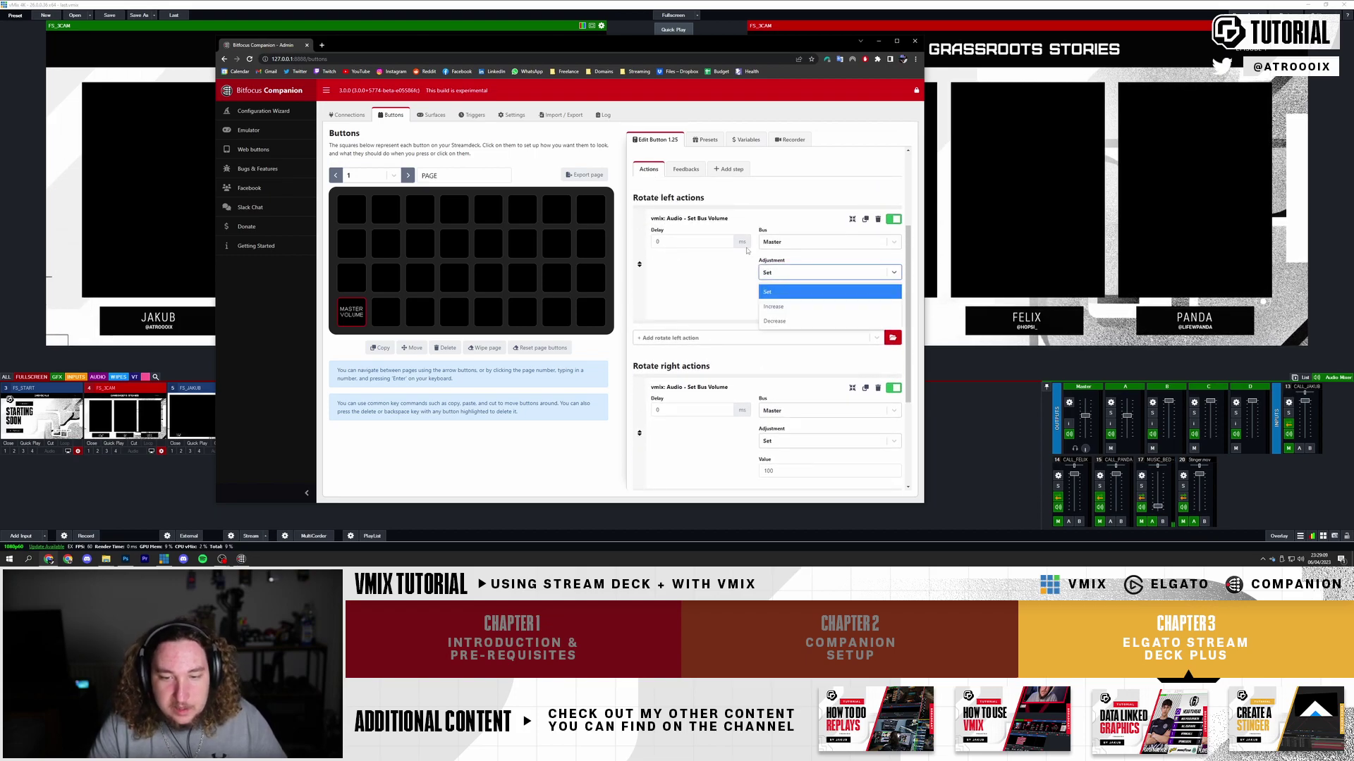
pyautogui.click(765, 301)
pyautogui.click(765, 302)
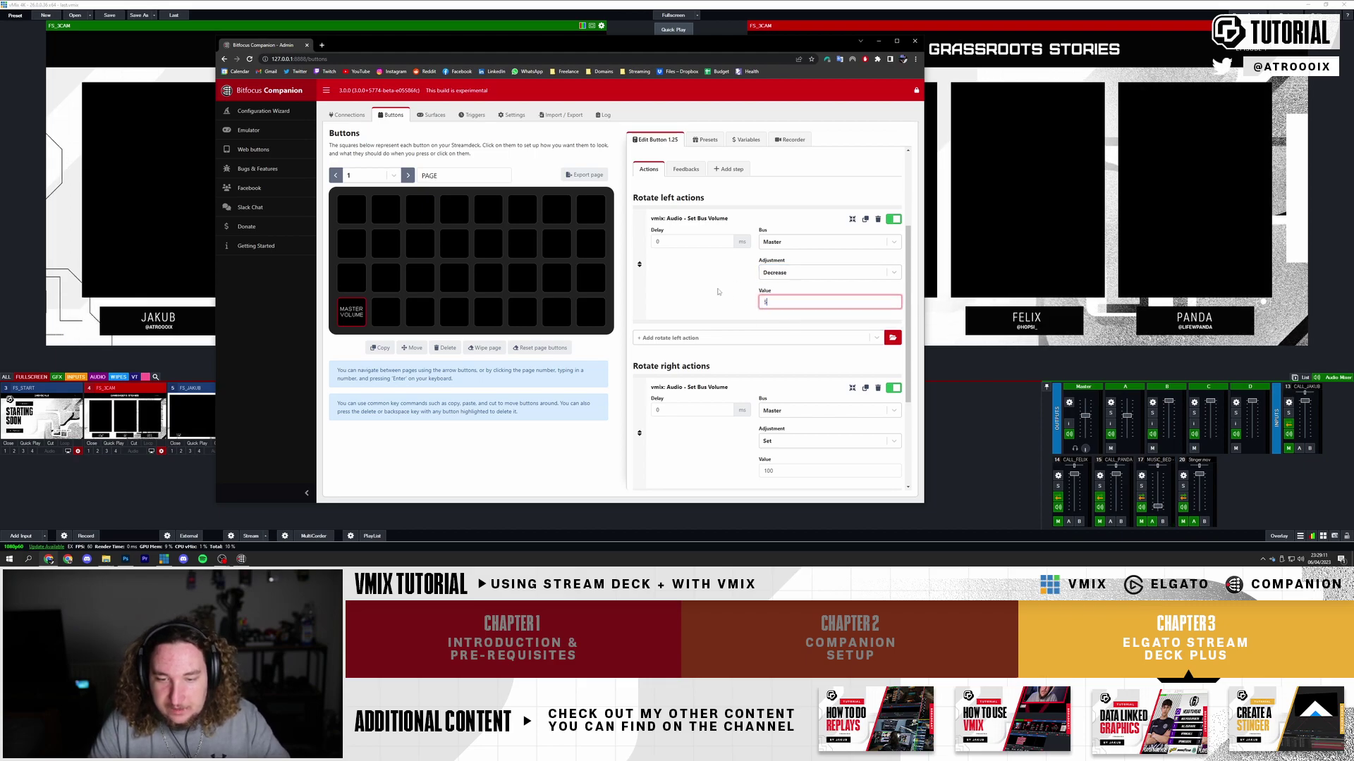
pyautogui.scroll(-3, 726, 282)
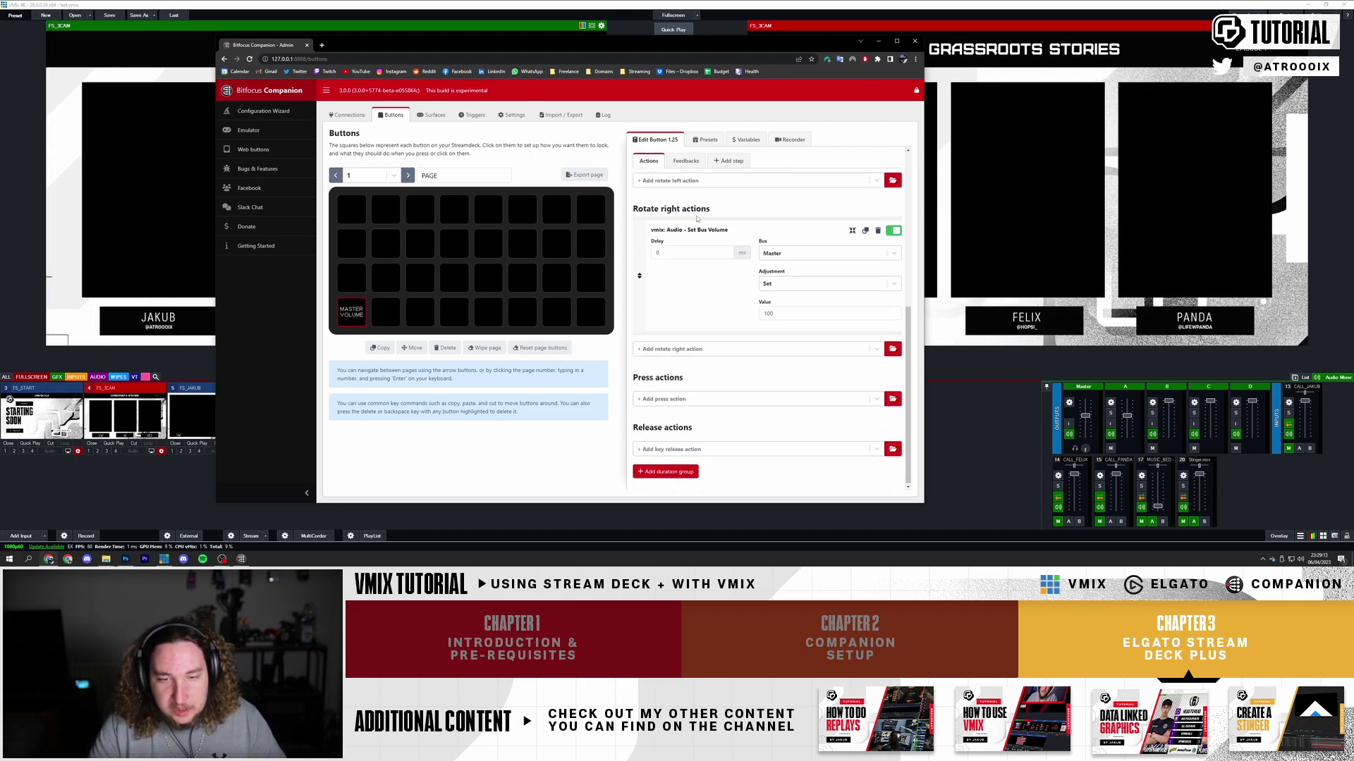
pyautogui.click(810, 284)
pyautogui.click(775, 308)
pyautogui.click(781, 315)
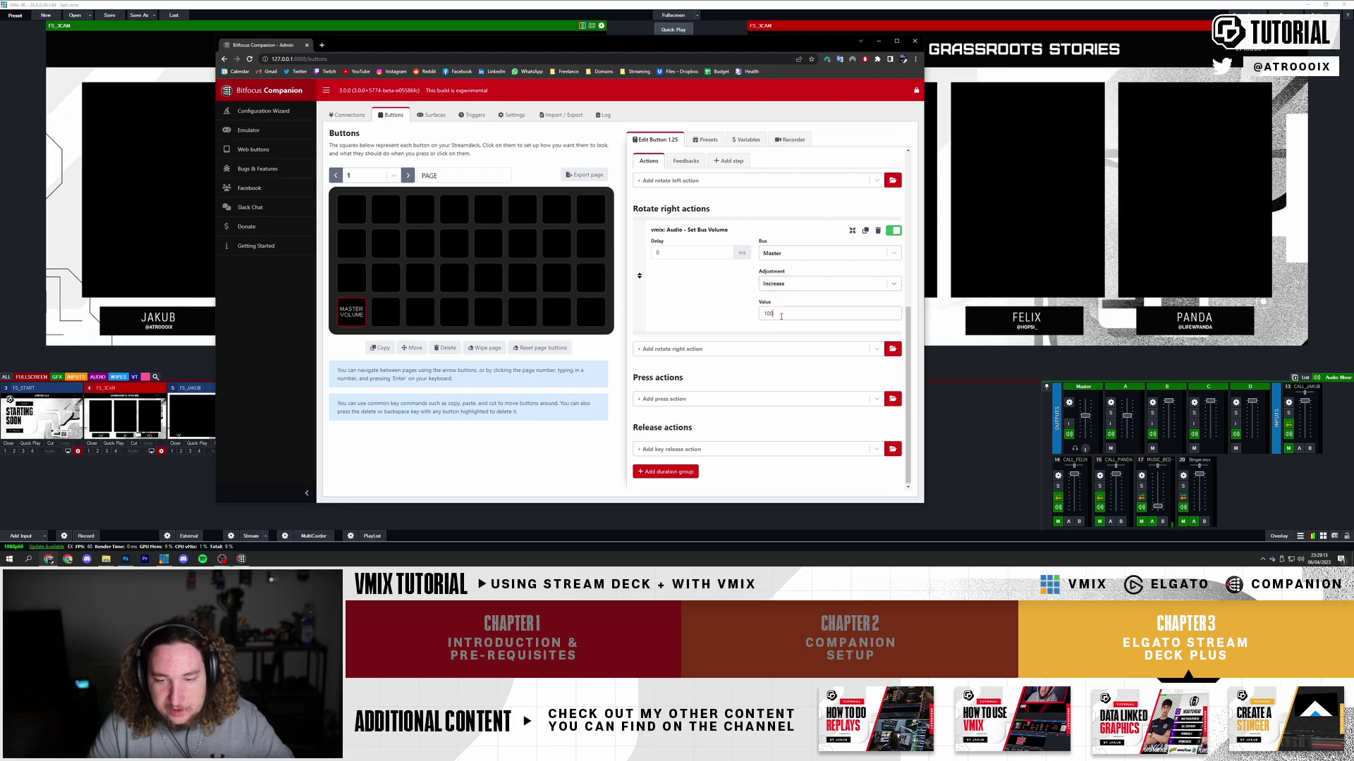
pyautogui.press('BackSpace')
pyautogui.press('BackSpace')
pyautogui.press('BackSpace')
pyautogui.write('5')
pyautogui.click(708, 292)
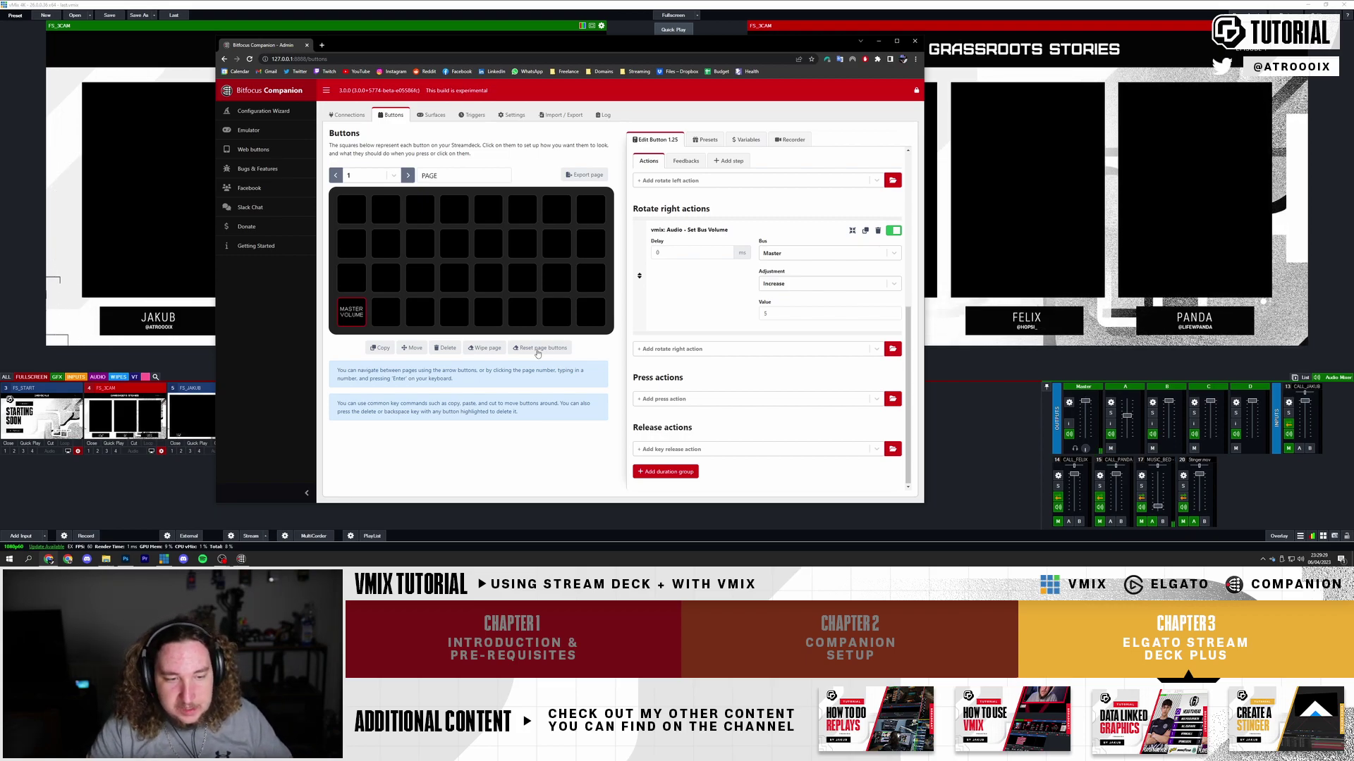
# Copy MASTER VOLUME into the adjacent slot and remove both copied bus volume actions
pyautogui.click(386, 317)
pyautogui.click(360, 314)
pyautogui.click(385, 316)
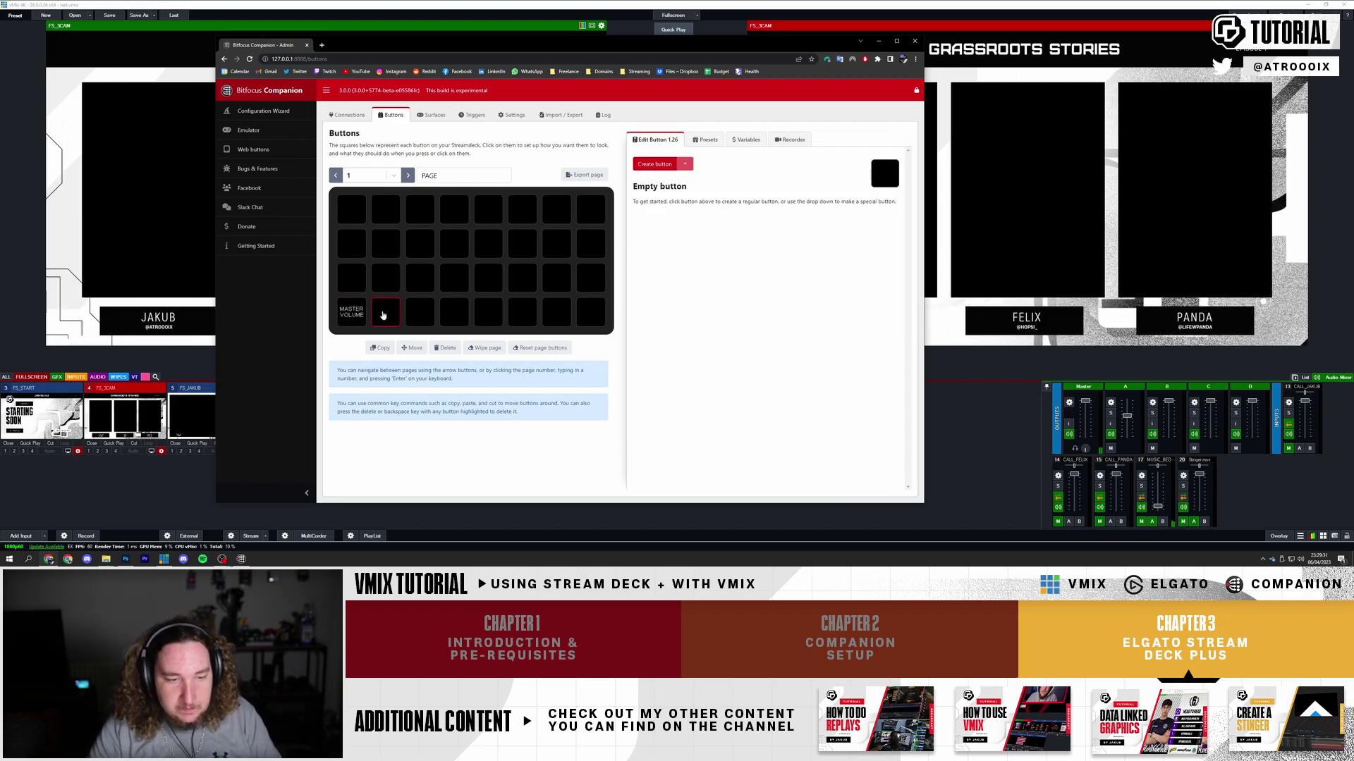
pyautogui.hotkey('ctrl', 'v')
pyautogui.scroll(-3, 689, 270)
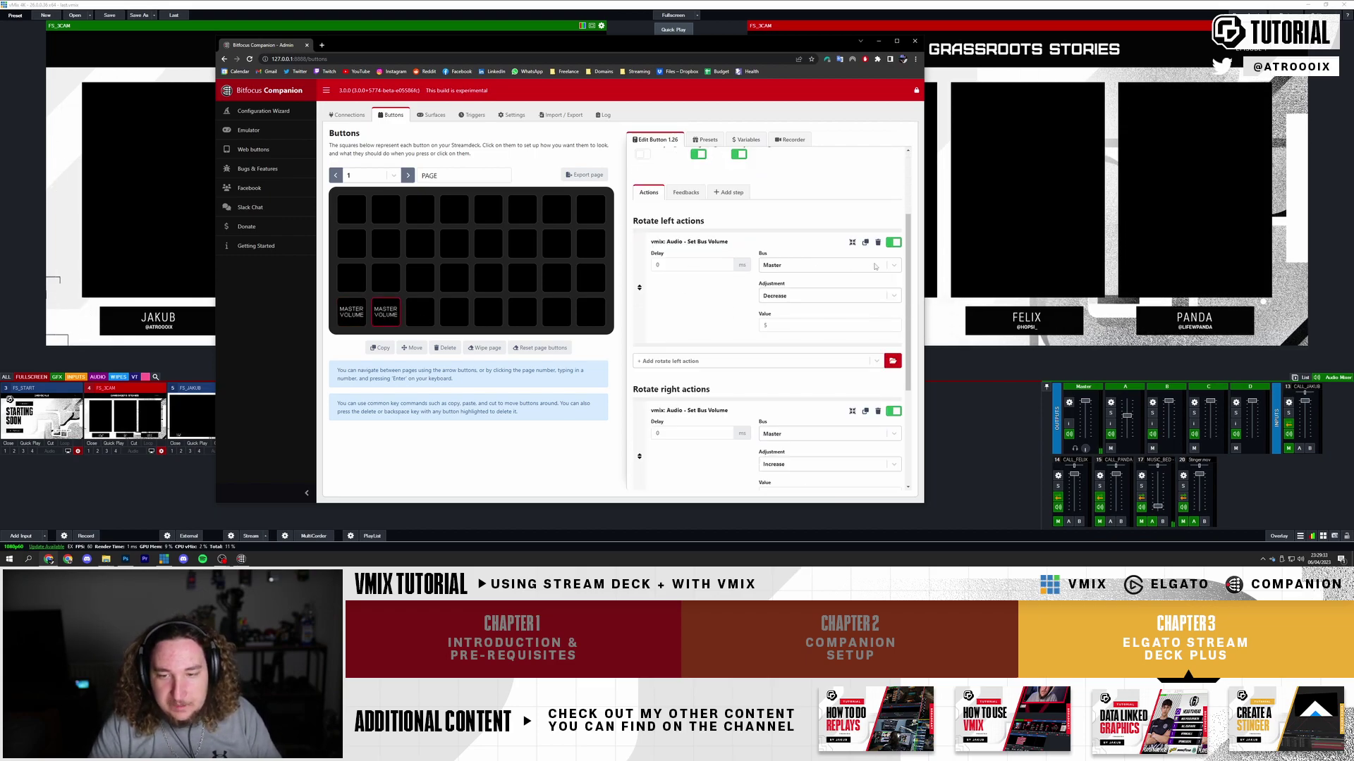
pyautogui.click(878, 242)
pyautogui.click(653, 183)
pyautogui.click(878, 293)
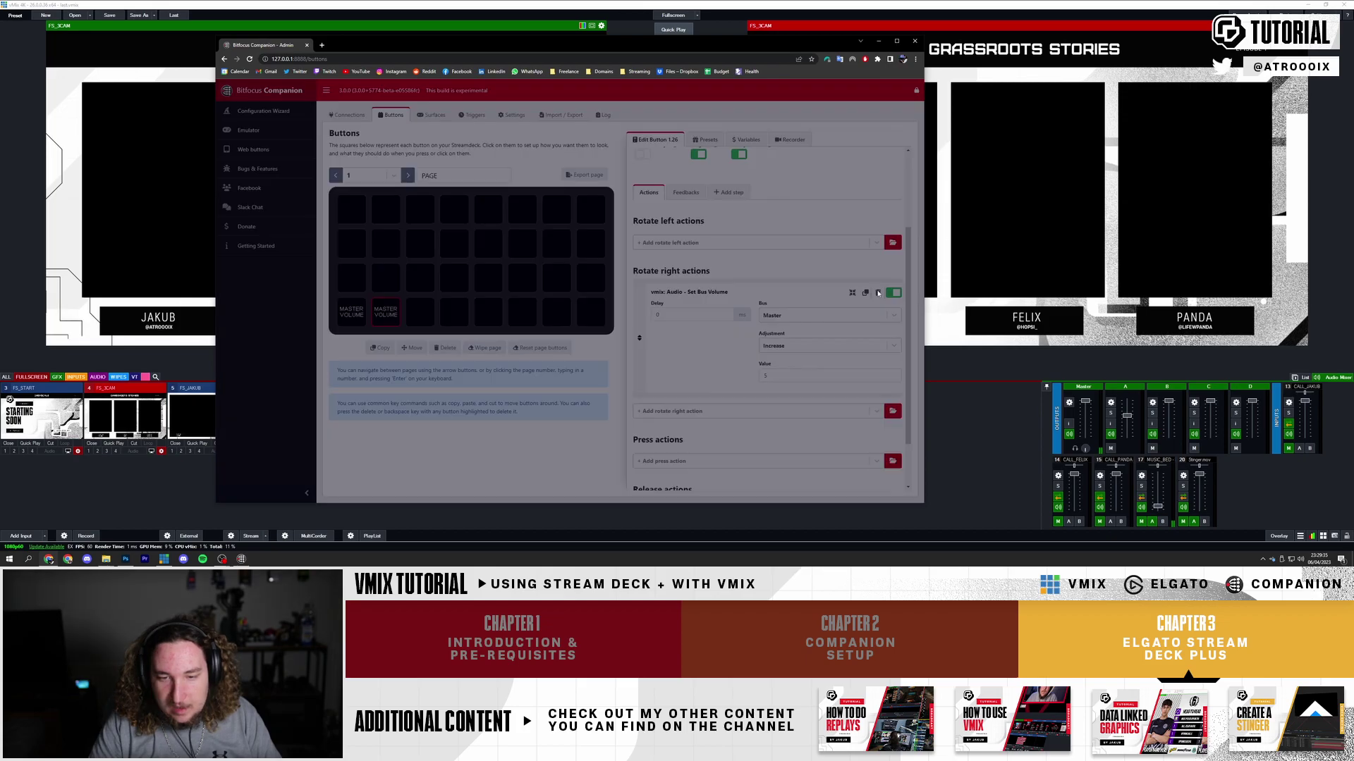
pyautogui.click(648, 181)
# Add a rotate-left Set Input Volume on MUSIC_BED decreasing by 5, and relabel it MUSIC VOLUME
pyautogui.click(733, 299)
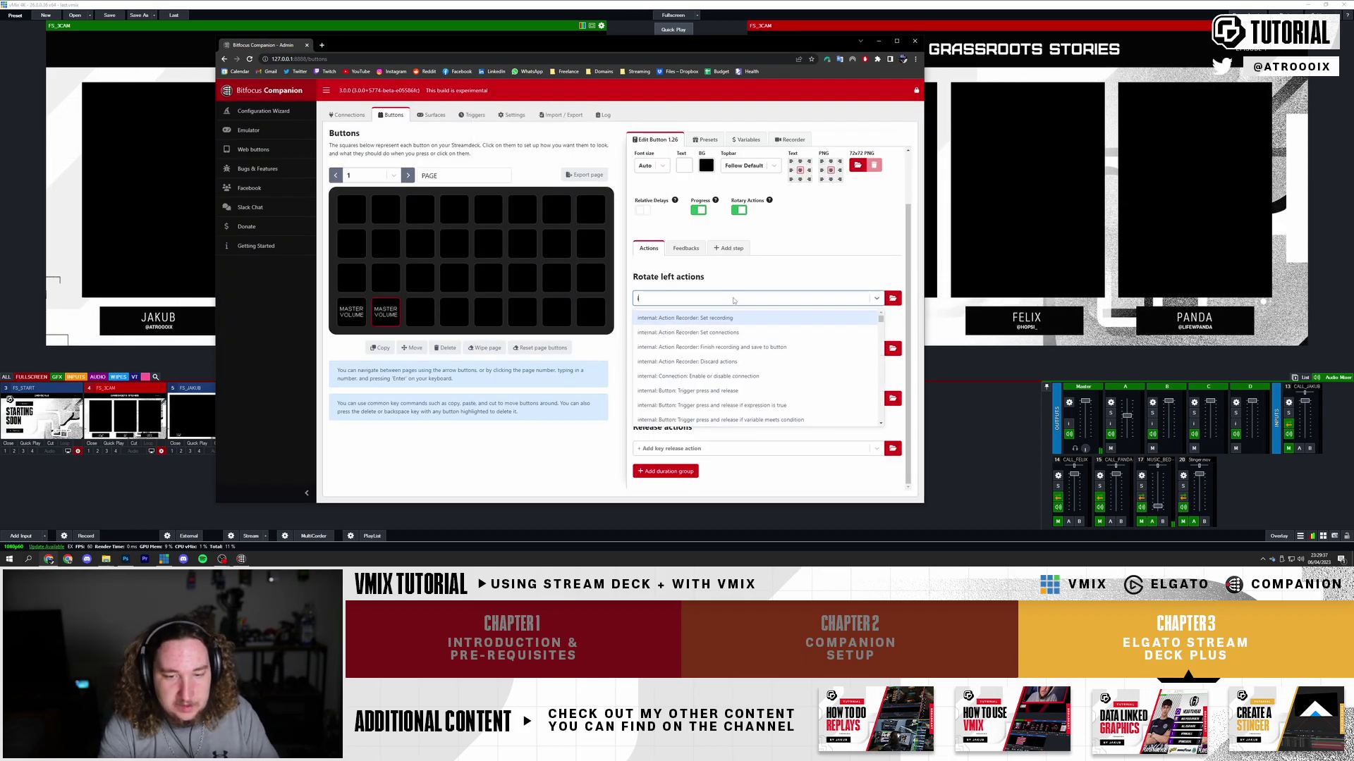
pyautogui.write('inpu')
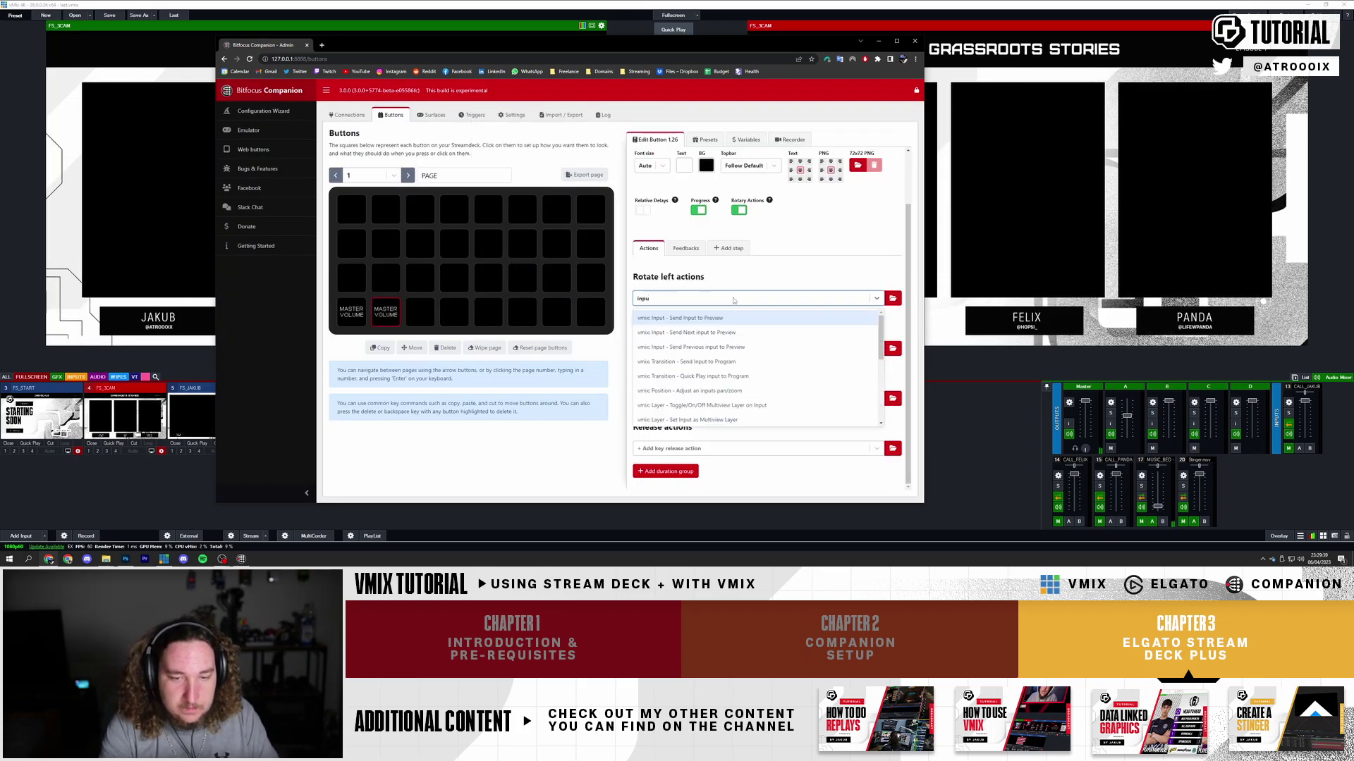
pyautogui.write('t vol')
pyautogui.click(726, 318)
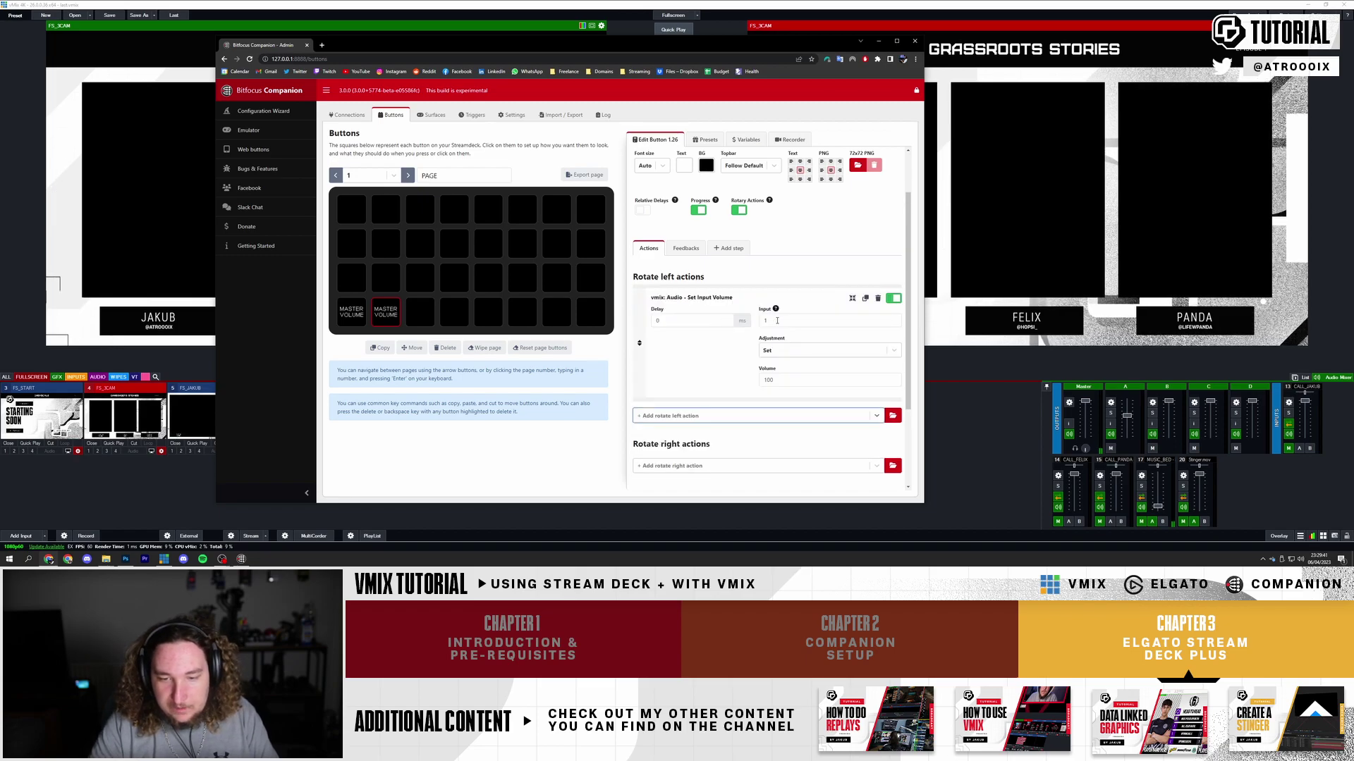
pyautogui.click(801, 321)
pyautogui.write('MU')
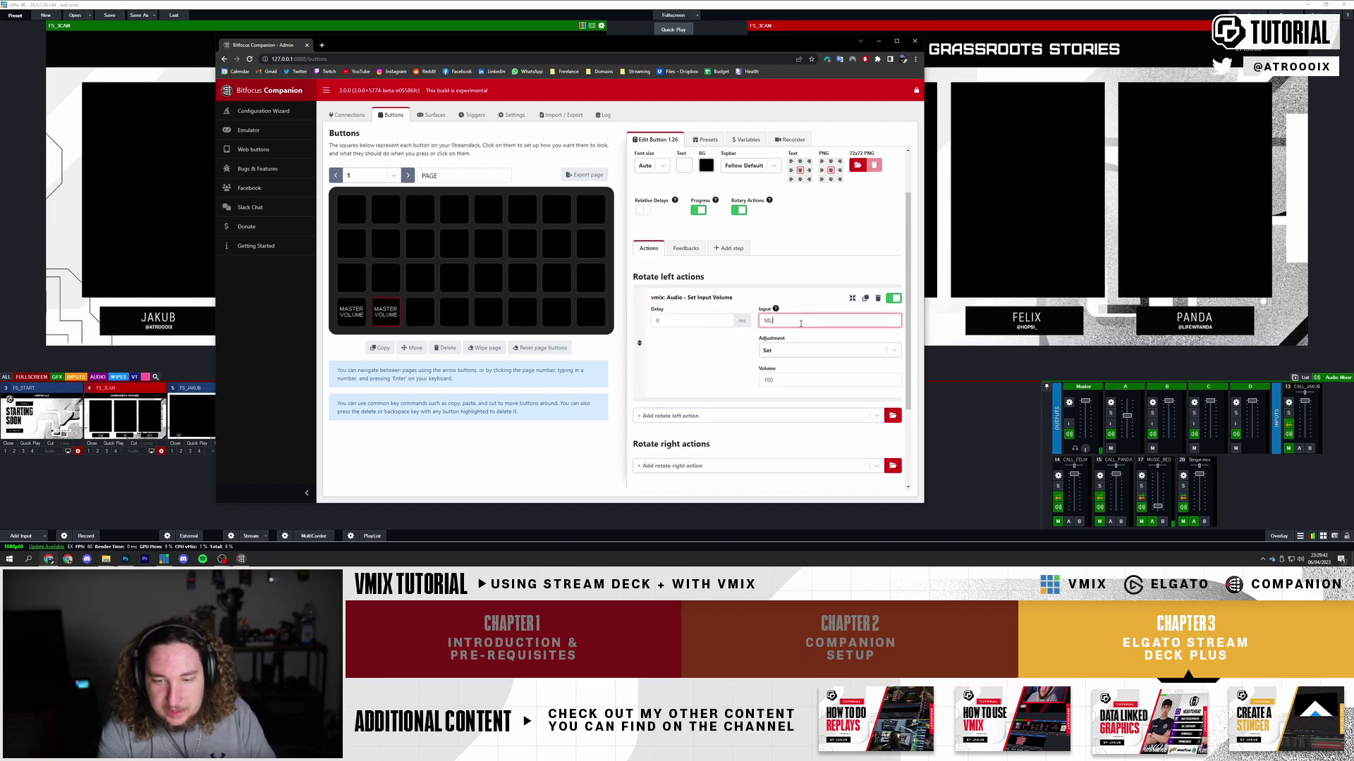
pyautogui.write('SIC_BED')
pyautogui.scroll(1, 665, 186)
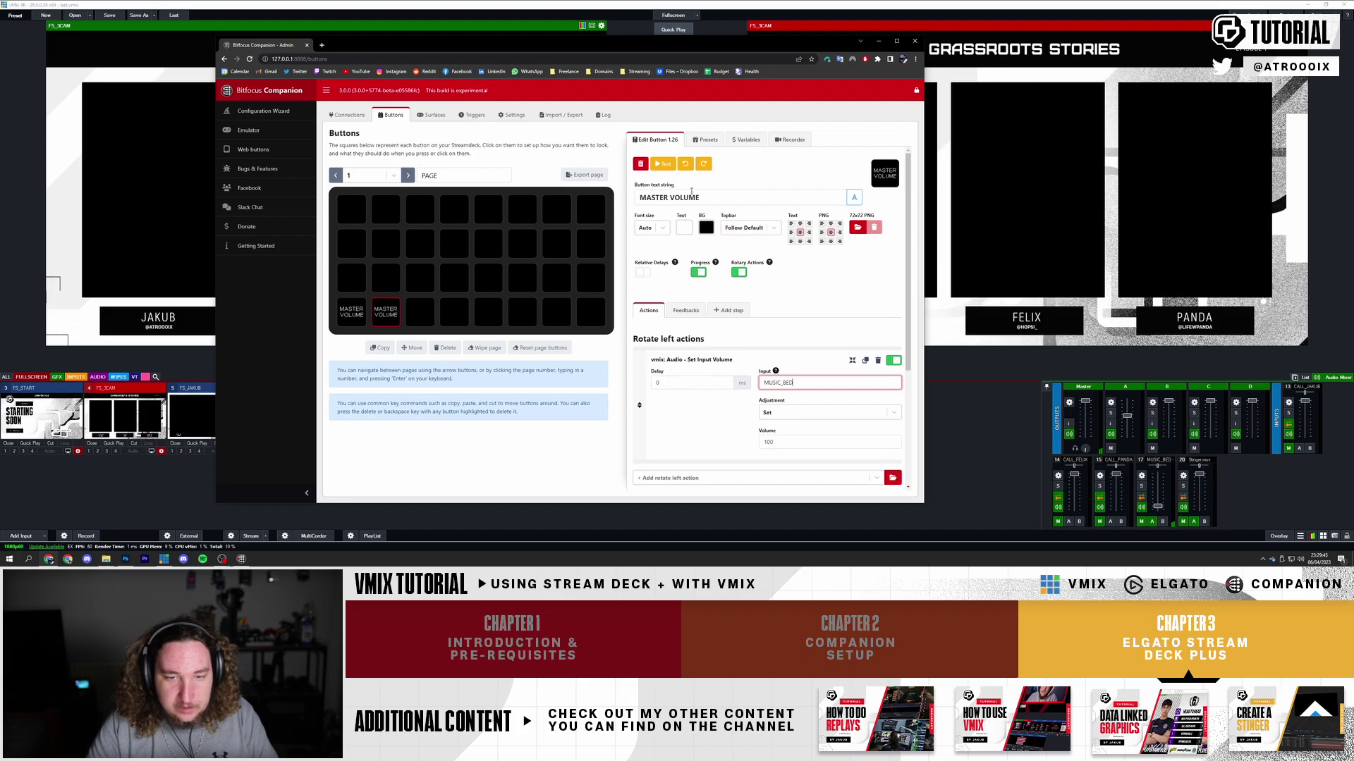
pyautogui.tripleClick(703, 198)
pyautogui.write('MUSIC VOLUME')
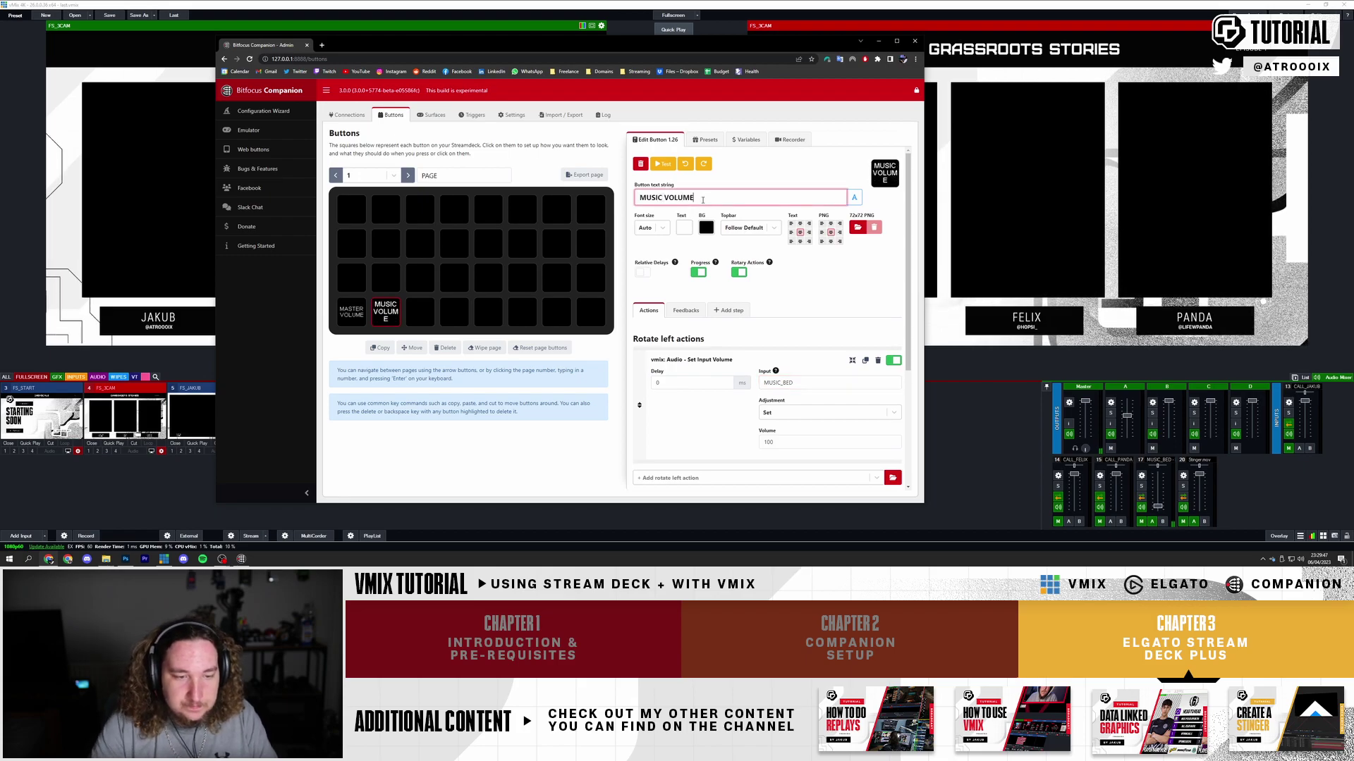
pyautogui.scroll(-2, 705, 211)
pyautogui.doubleClick(788, 225)
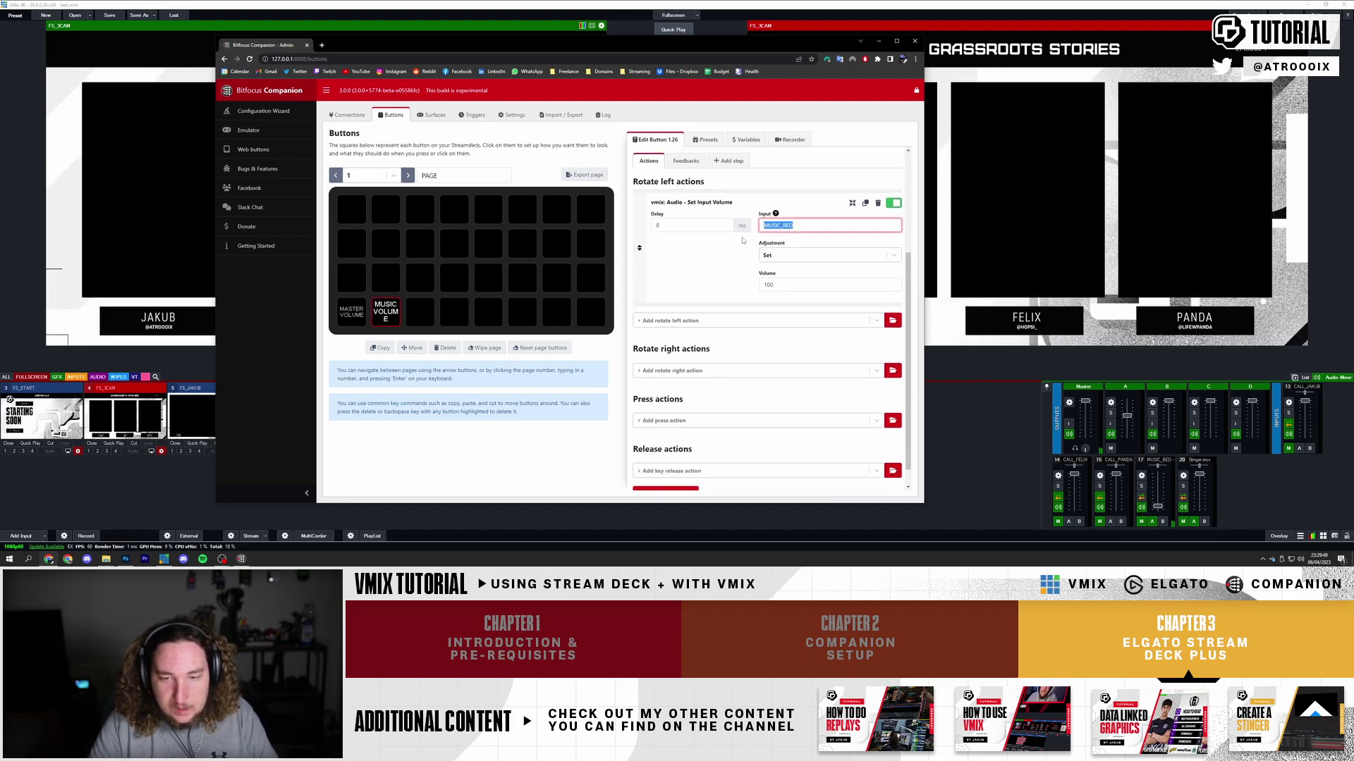
pyautogui.click(774, 255)
pyautogui.click(776, 281)
pyautogui.press('Tab')
pyautogui.write('5')
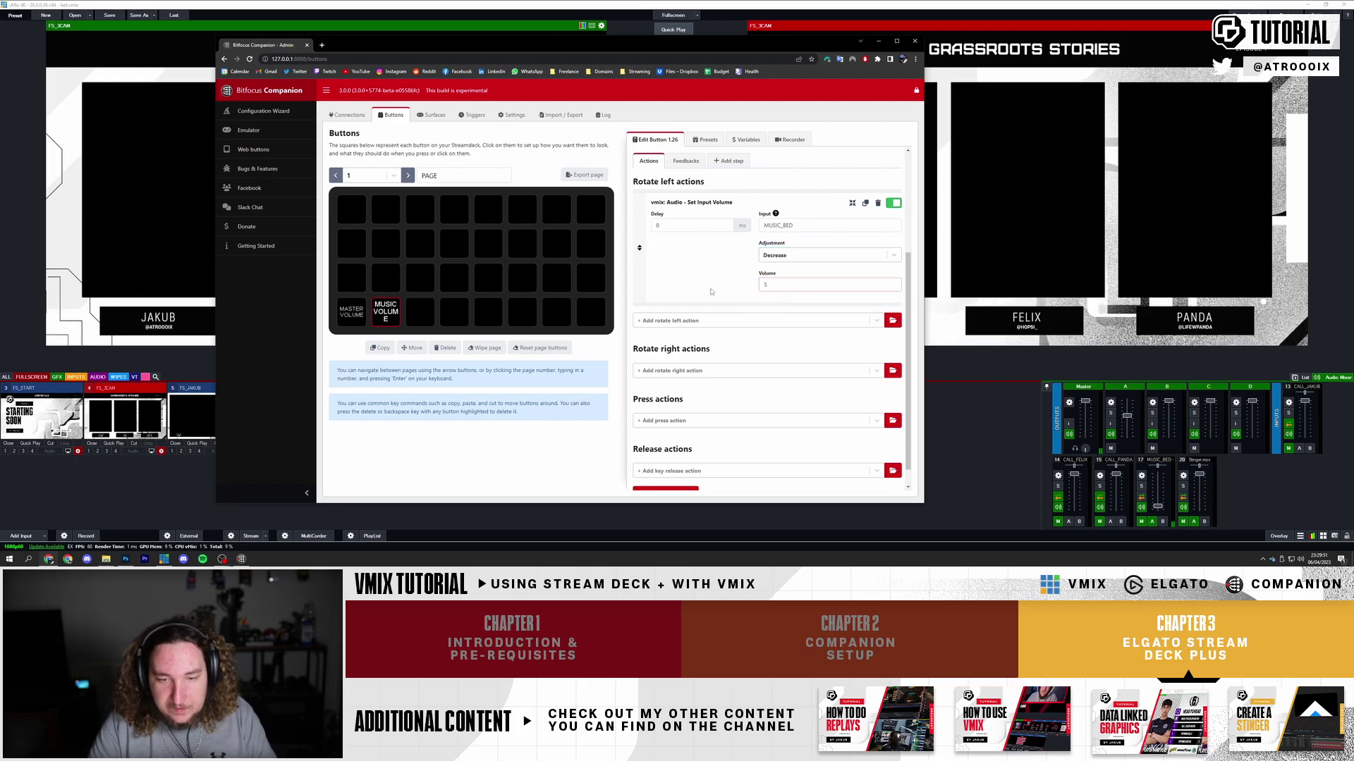
# Delete the extra input volume action mistakenly added to rotate left
pyautogui.click(702, 321)
pyautogui.write('VOLUME')
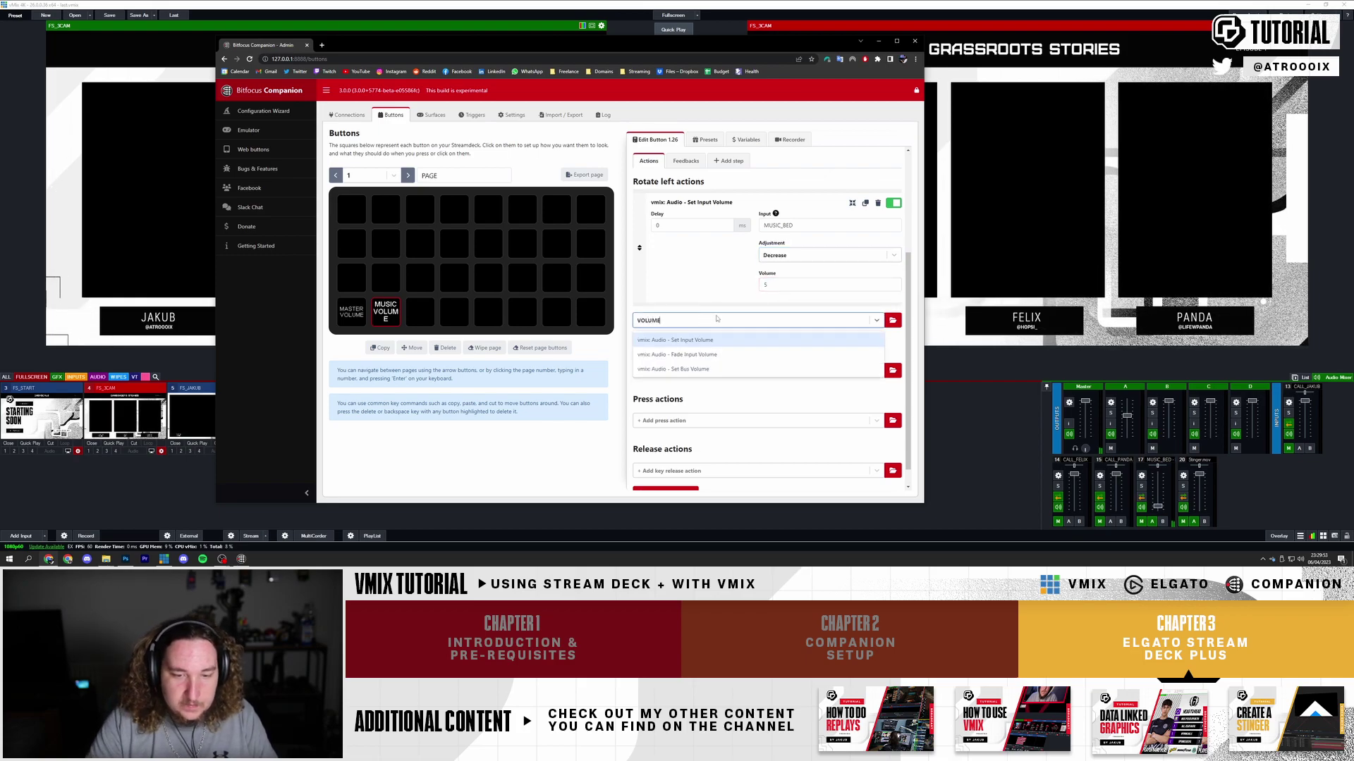
pyautogui.click(705, 340)
pyautogui.click(784, 368)
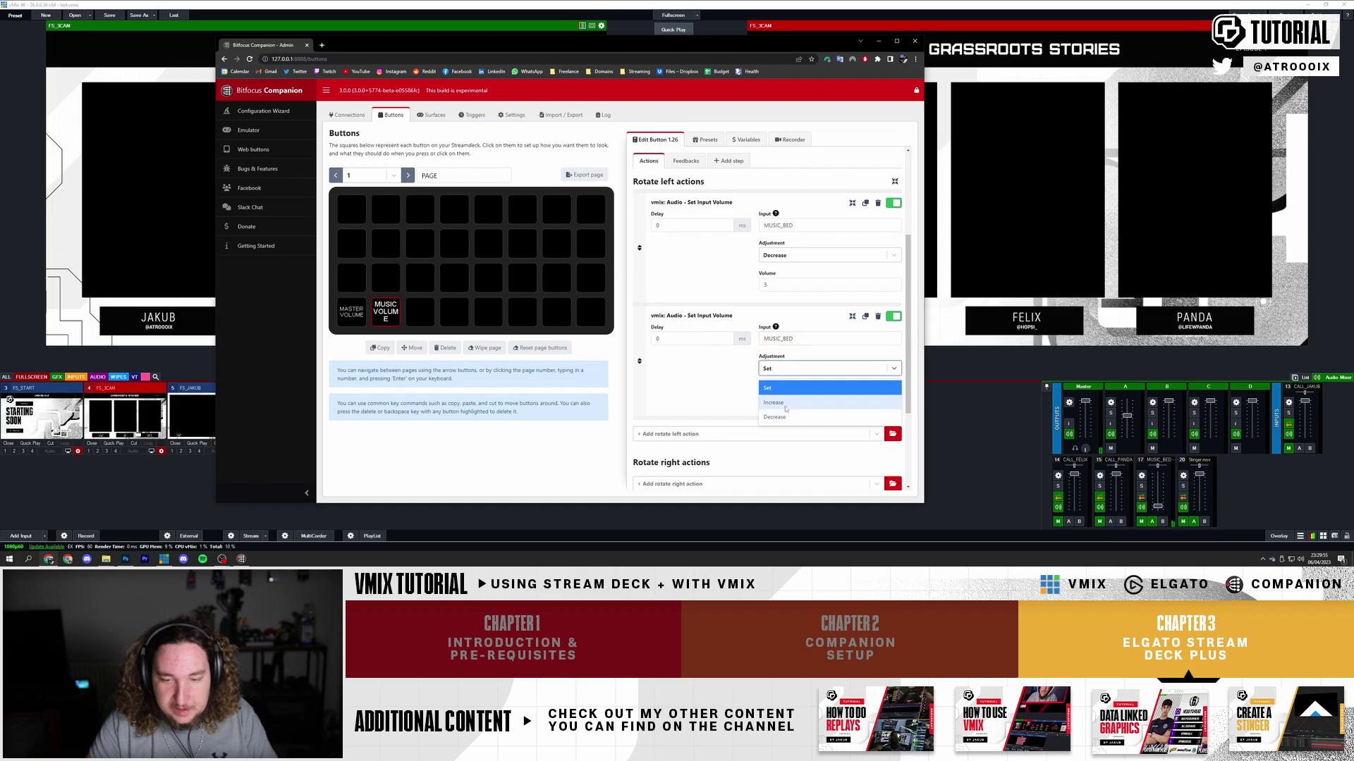
pyautogui.click(785, 408)
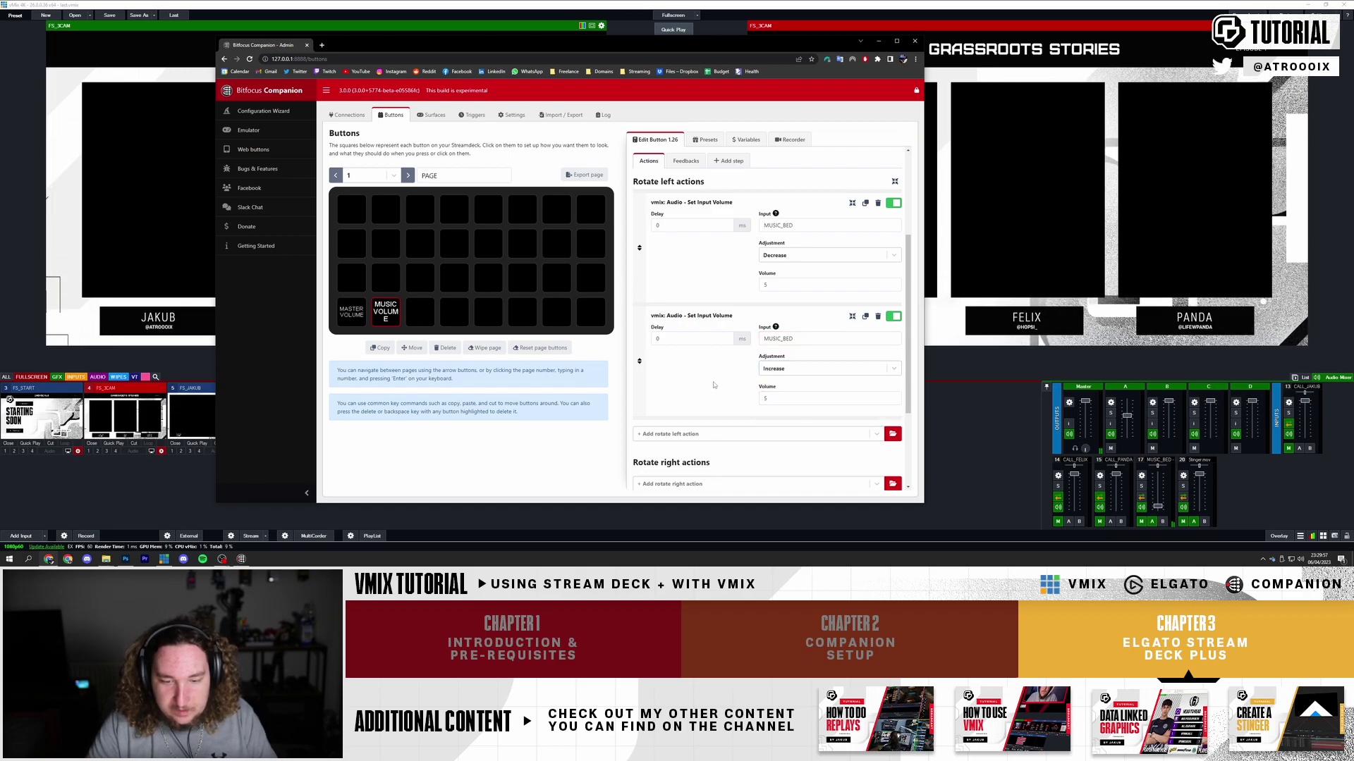
pyautogui.scroll(-1, 713, 385)
pyautogui.click(878, 239)
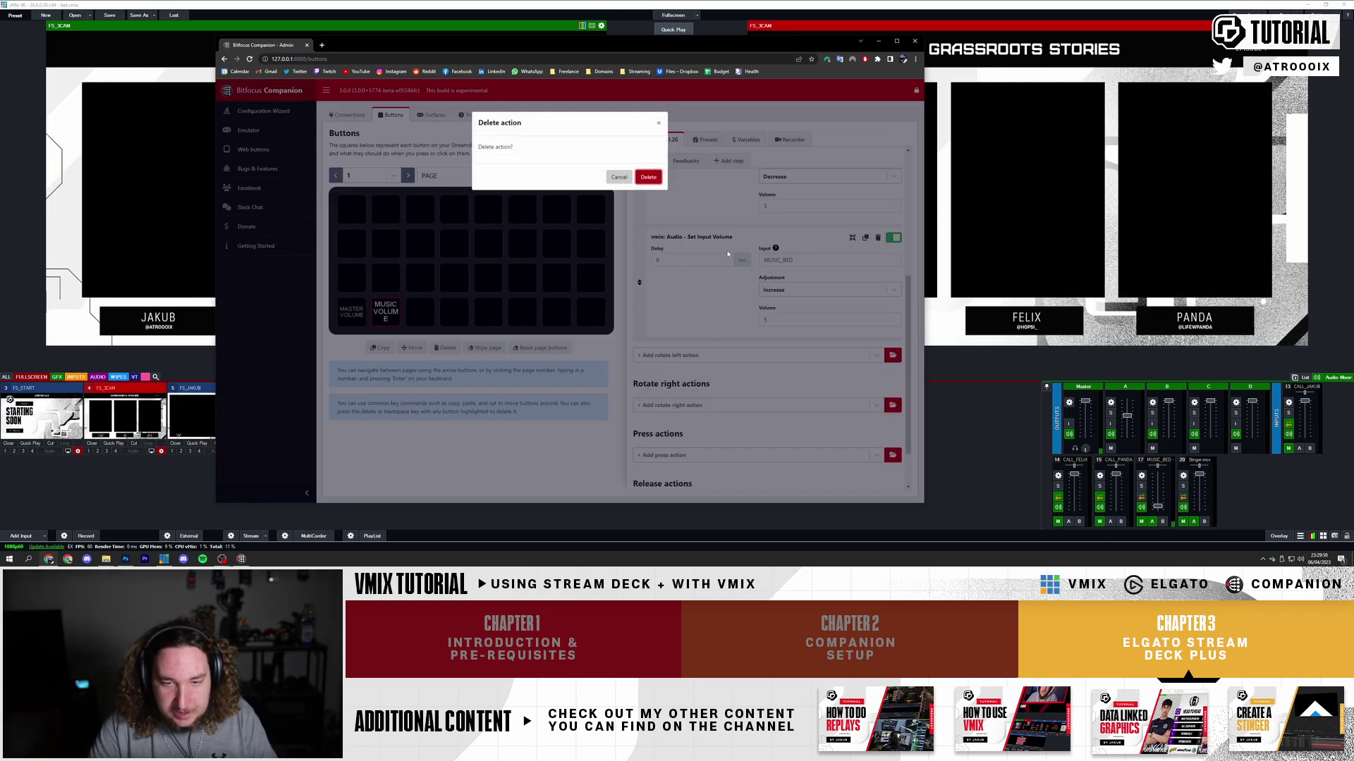
pyautogui.click(647, 182)
# Add a rotate-right Set Input Volume action that increases MUSIC_BED volume
pyautogui.click(725, 346)
pyautogui.write('volume')
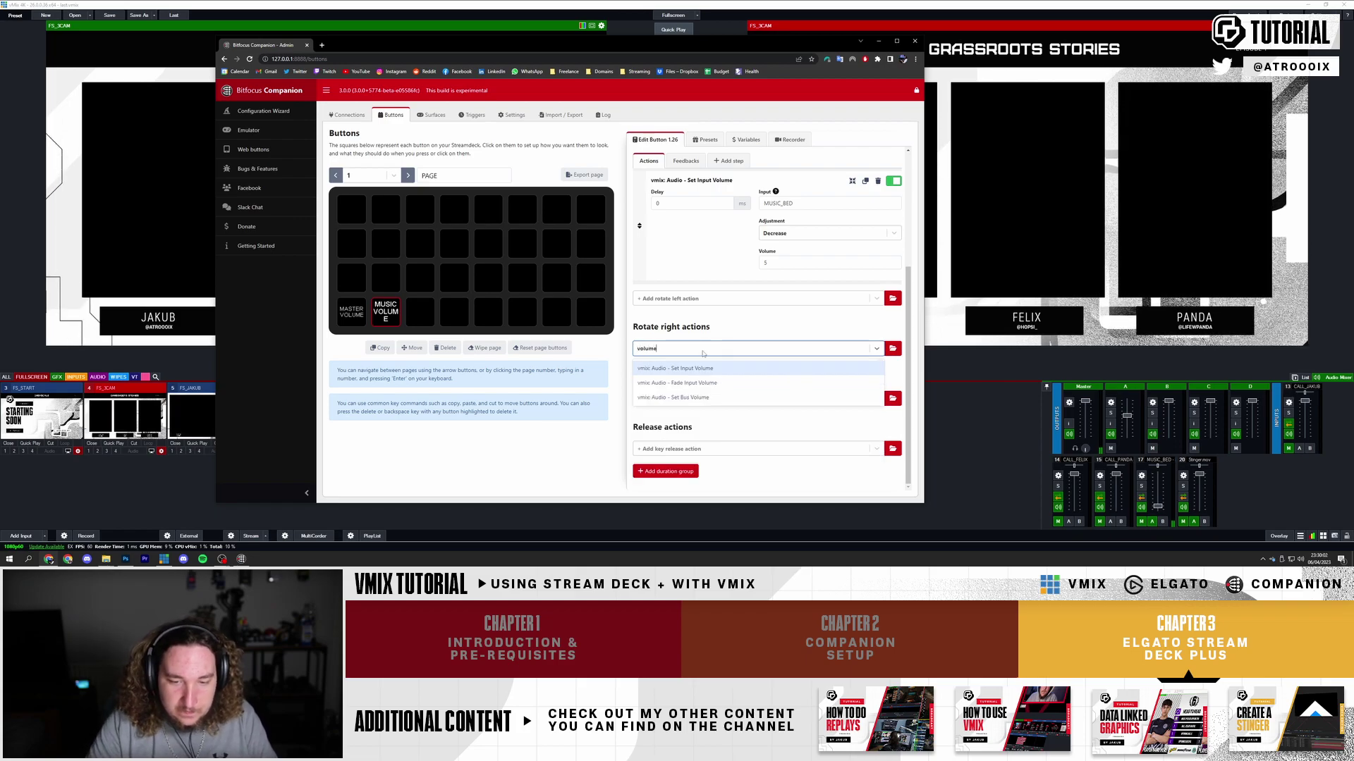
pyautogui.click(730, 368)
pyautogui.click(785, 400)
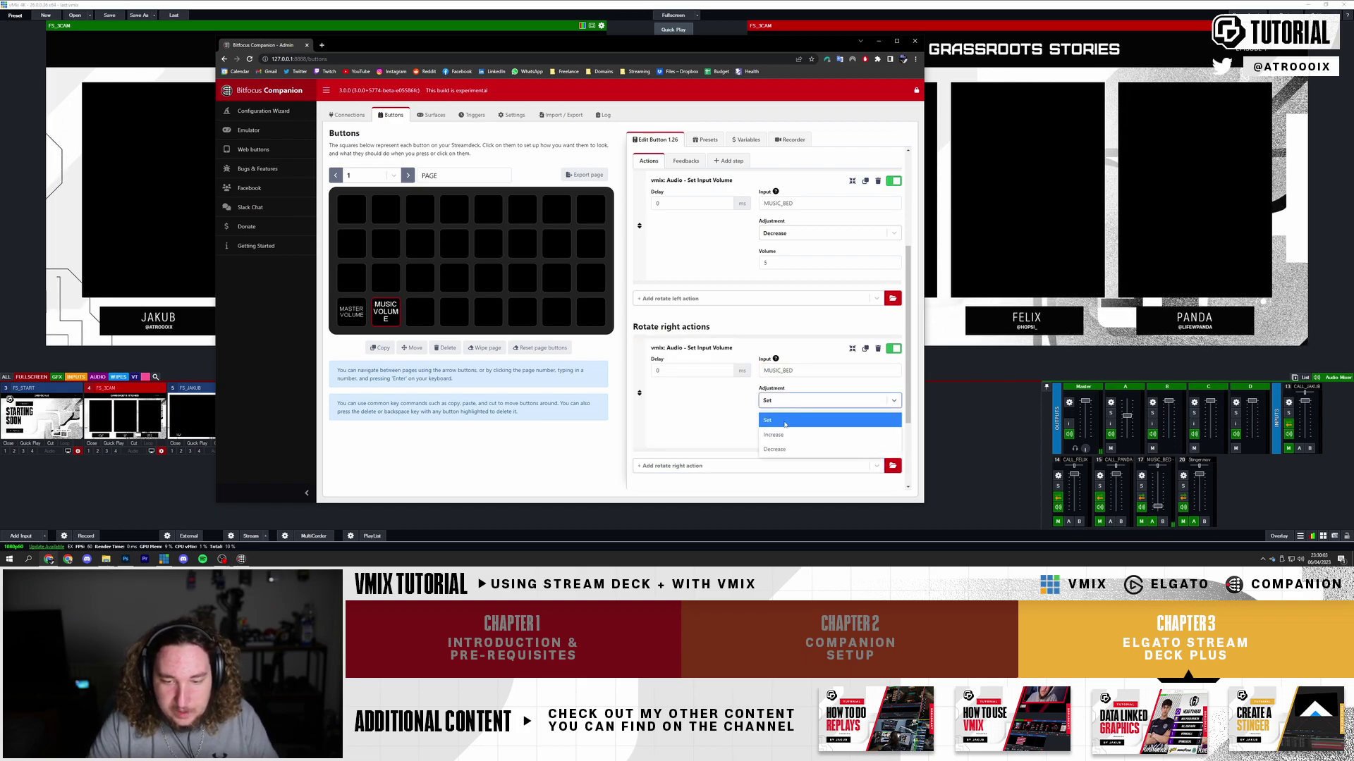
pyautogui.click(773, 435)
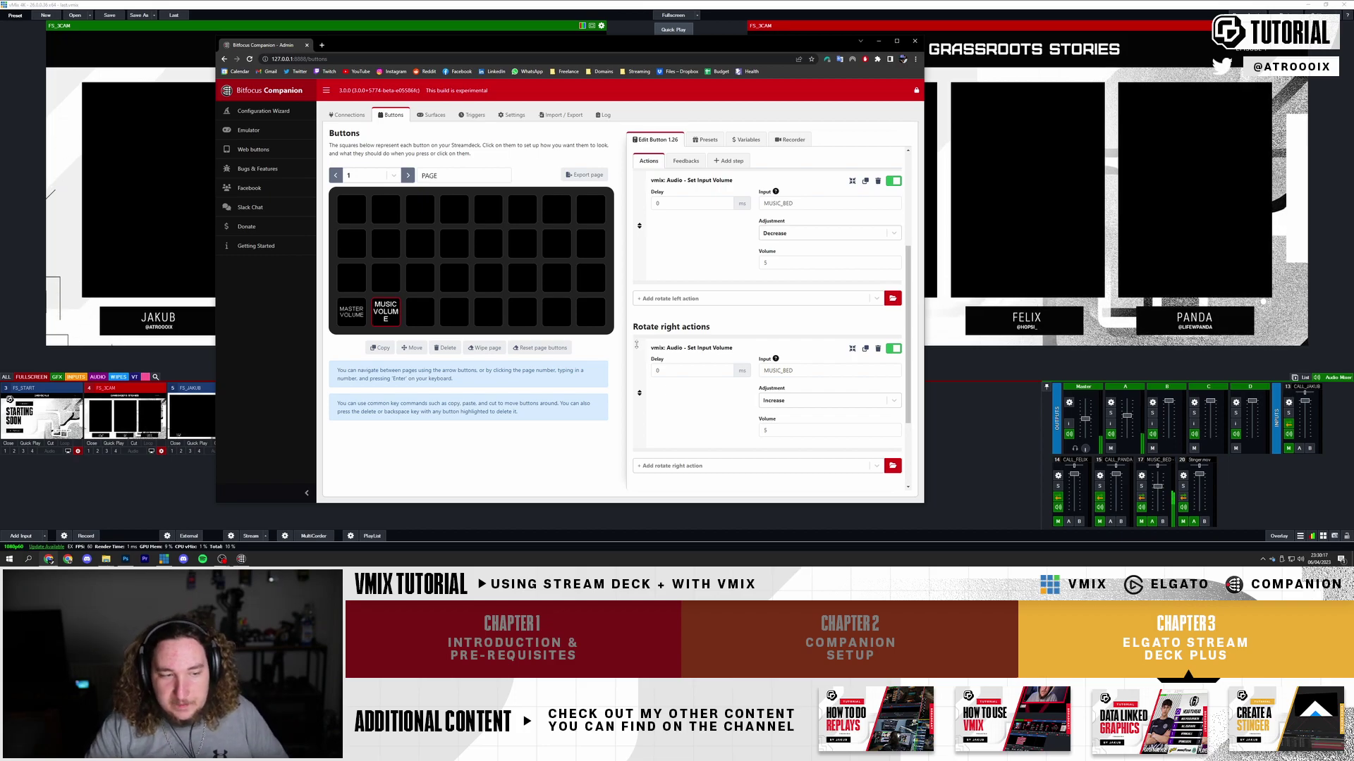
pyautogui.click(421, 315)
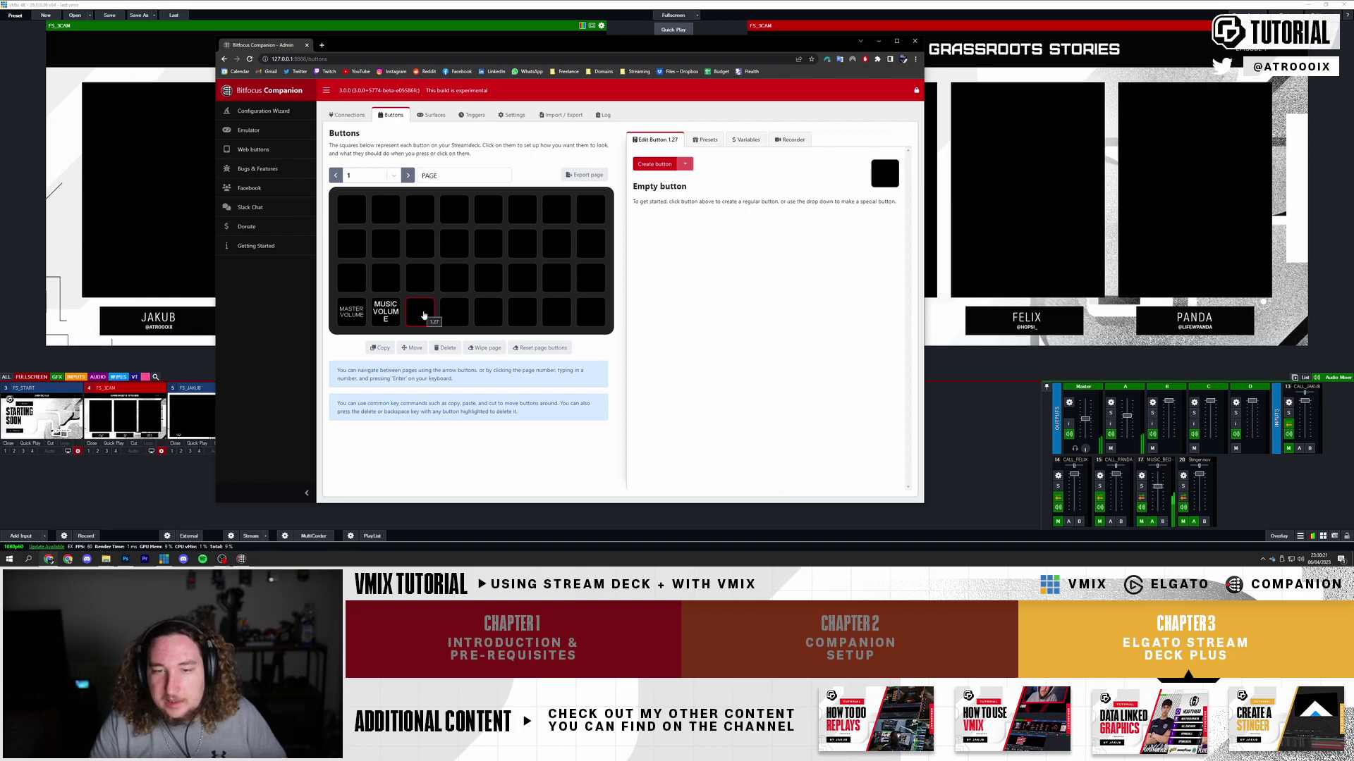
# Paste MASTER VOLUME onto button 1.27 and switch its rotate-left Bus to A
pyautogui.hotkey('ctrl', 'v')
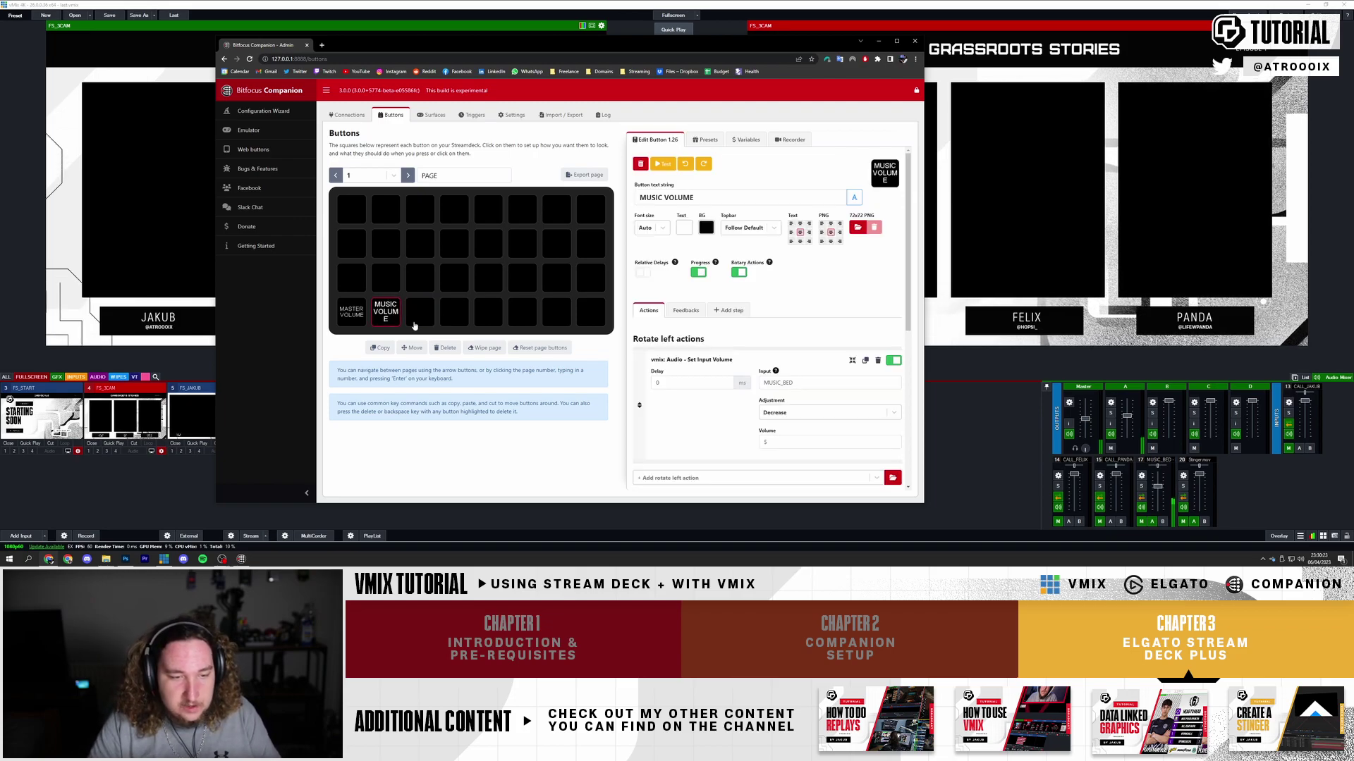
pyautogui.click(352, 315)
pyautogui.hotkey('ctrl', 'c')
pyautogui.click(420, 314)
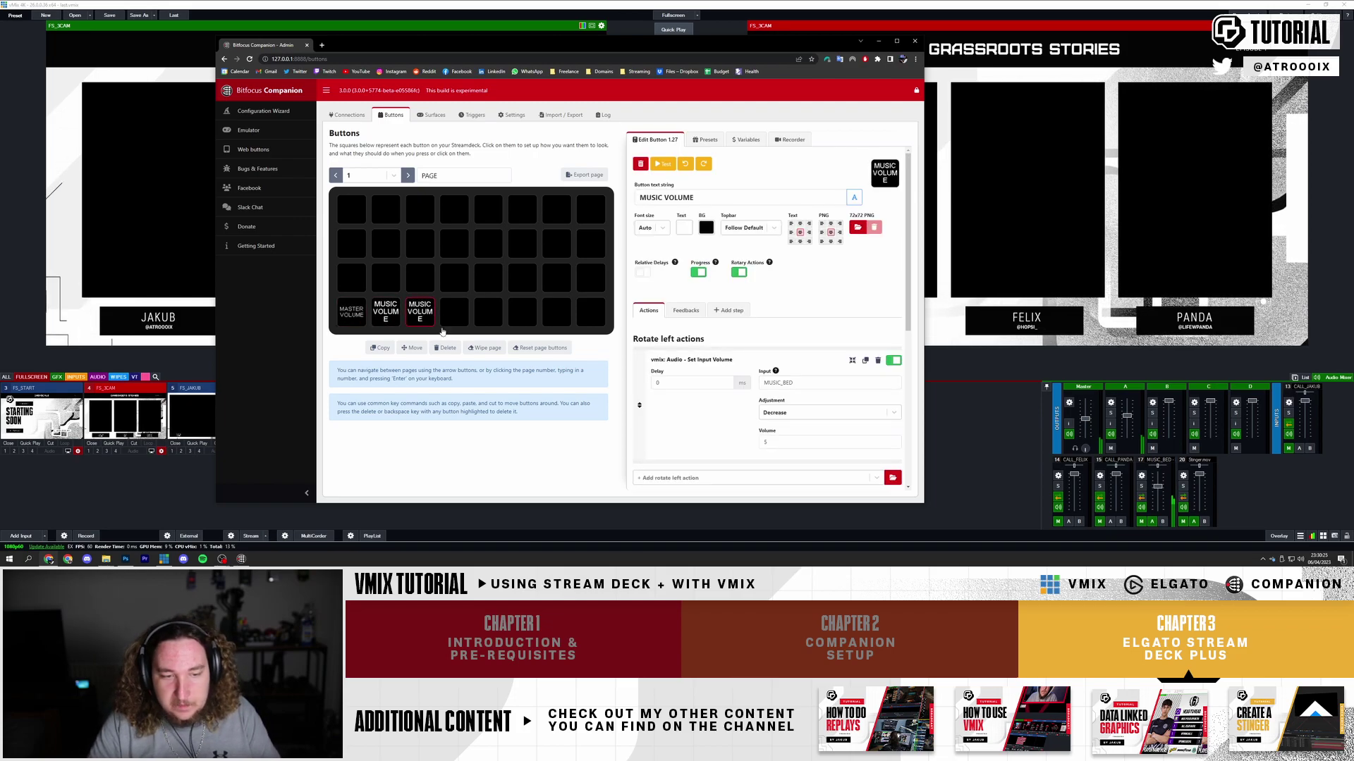
pyautogui.hotkey('ctrl', 'v')
pyautogui.click(831, 383)
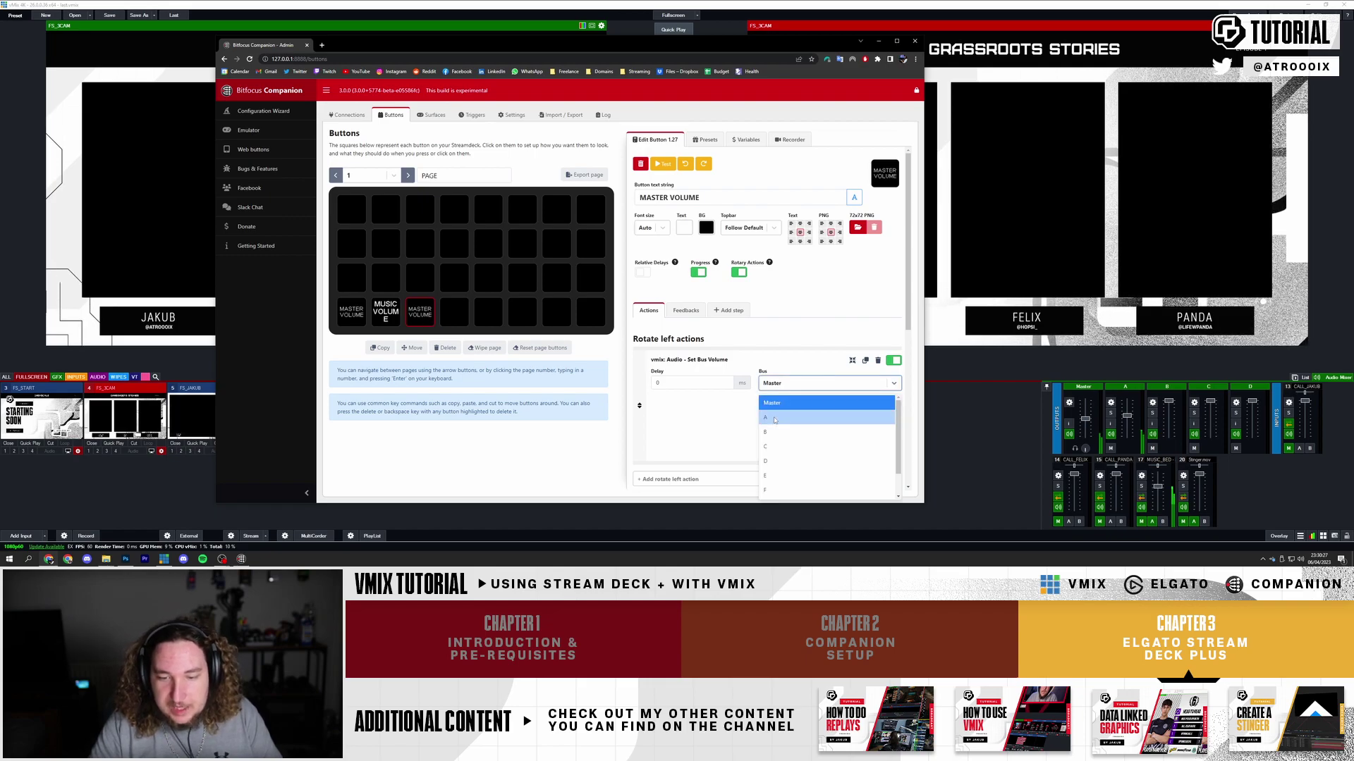
pyautogui.click(811, 417)
pyautogui.scroll(-2, 779, 341)
# In vMix, filter the inputs to the callers and check CALL_JAKUB's audio bus assignment
pyautogui.hotkey('alt', 'Tab')
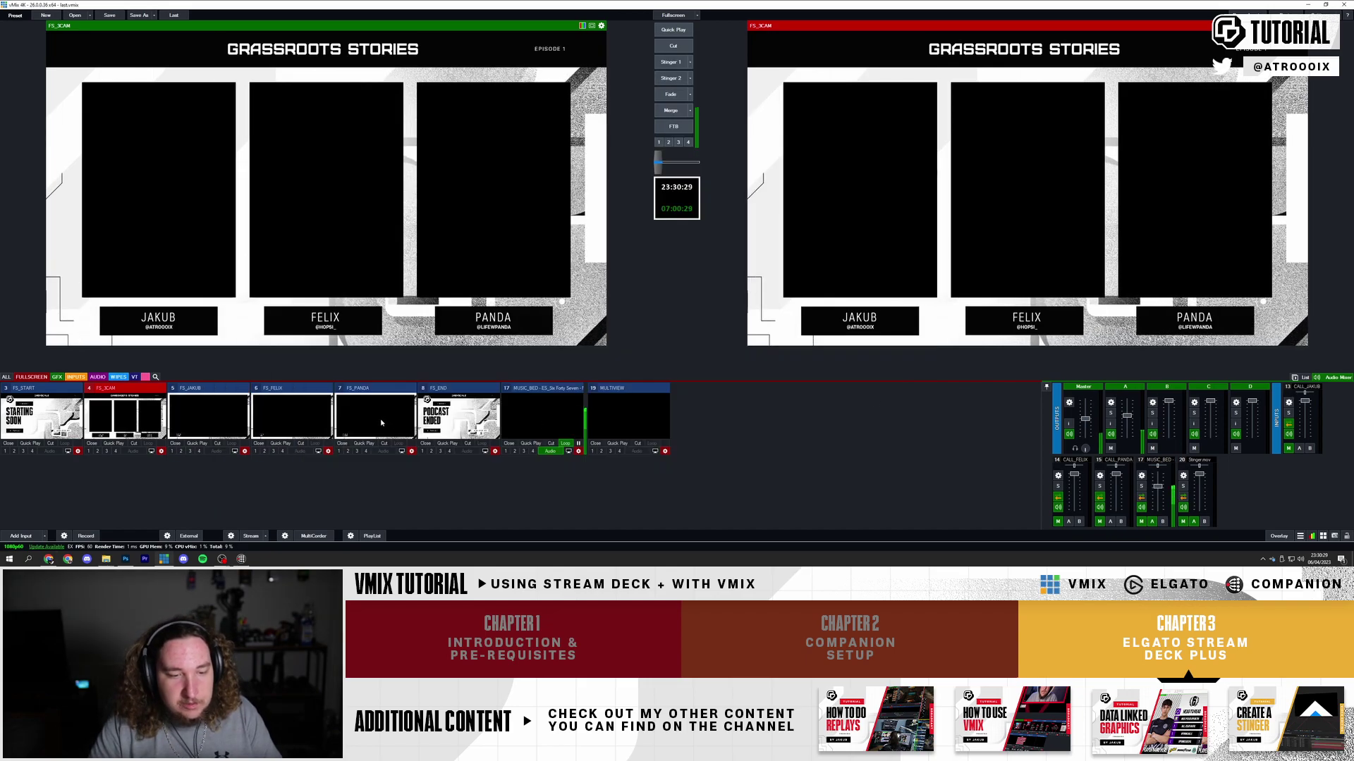
pyautogui.click(77, 378)
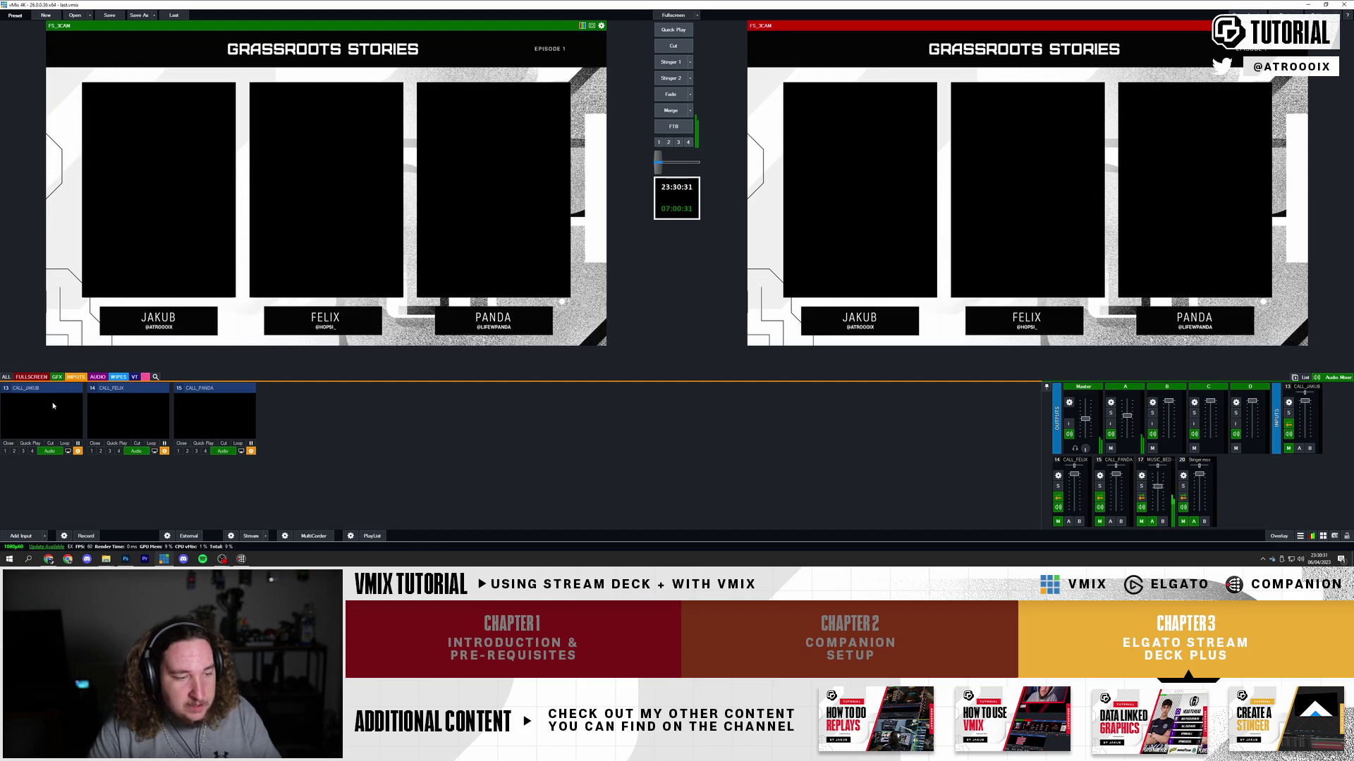
pyautogui.rightClick(58, 412)
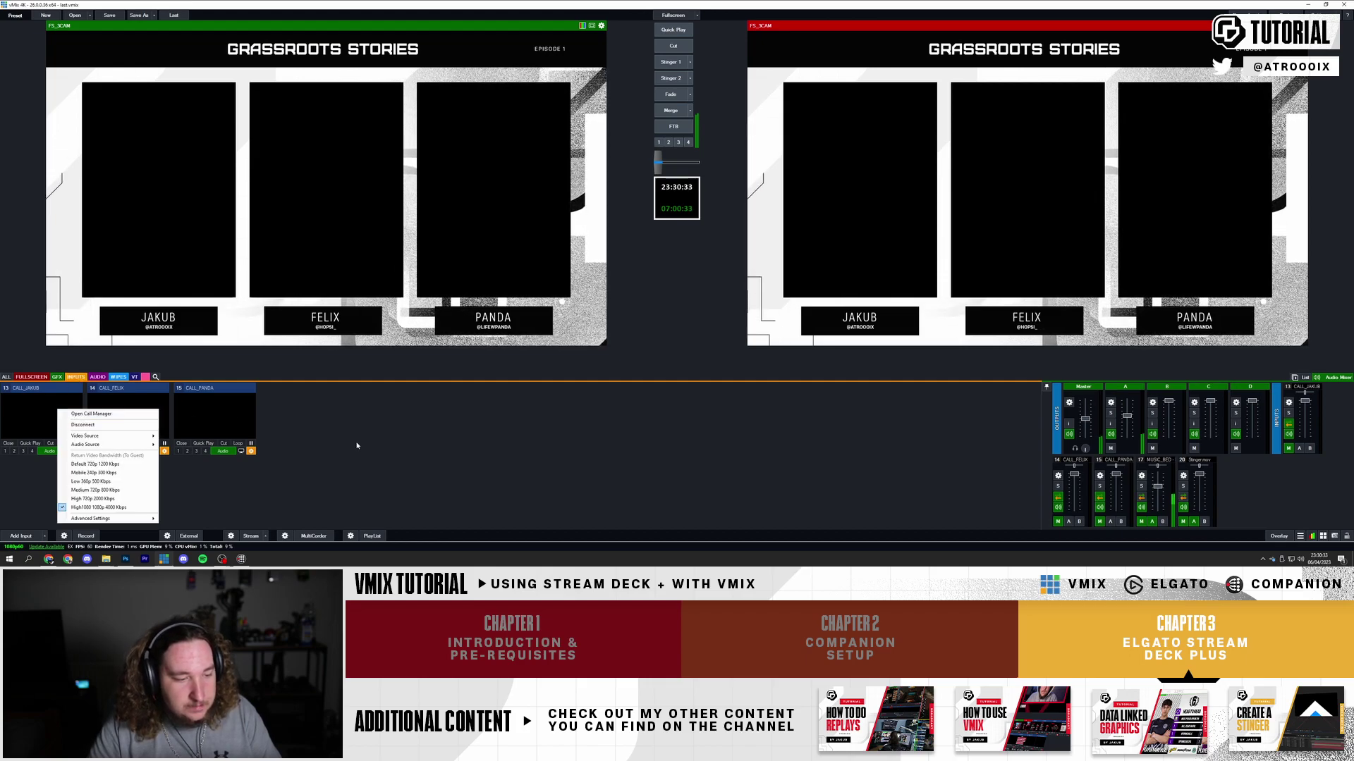
pyautogui.press('Escape')
pyautogui.click(78, 452)
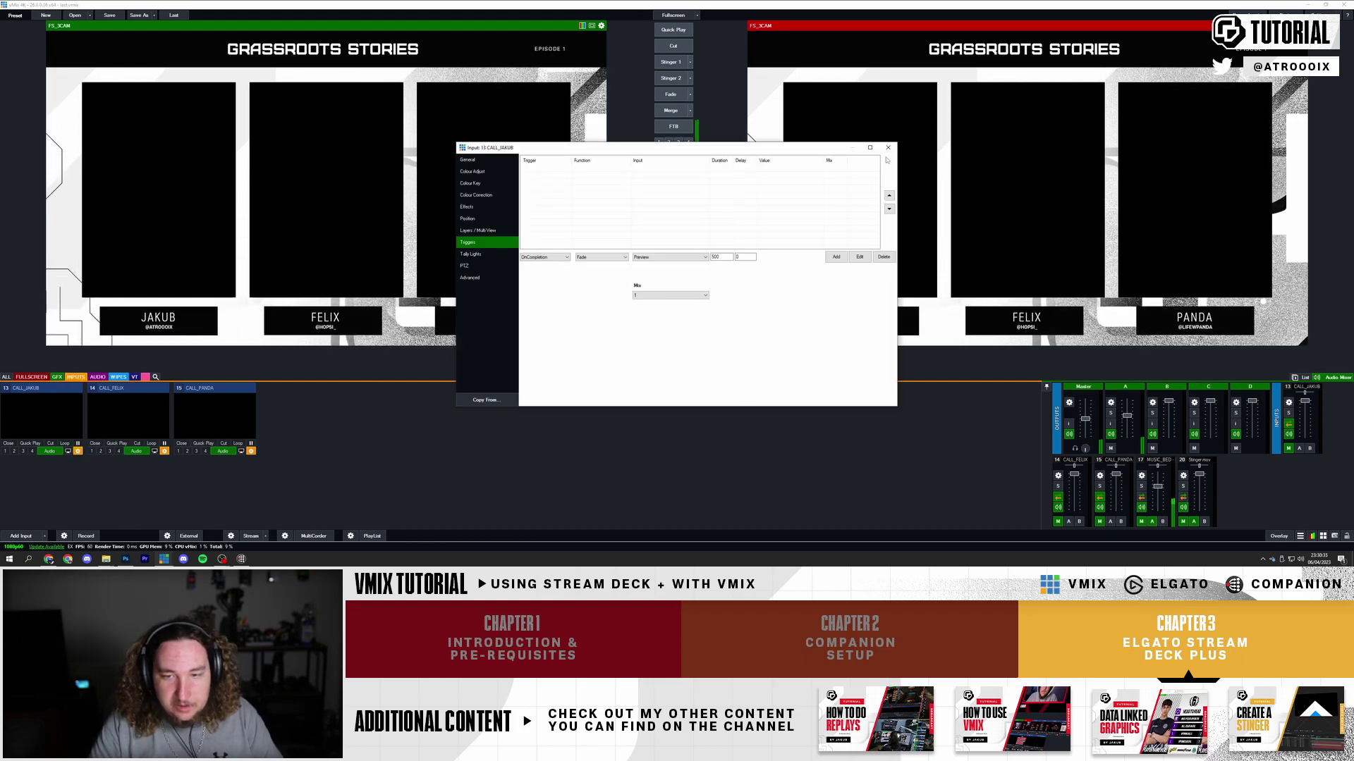
pyautogui.press('Escape')
pyautogui.rightClick(29, 408)
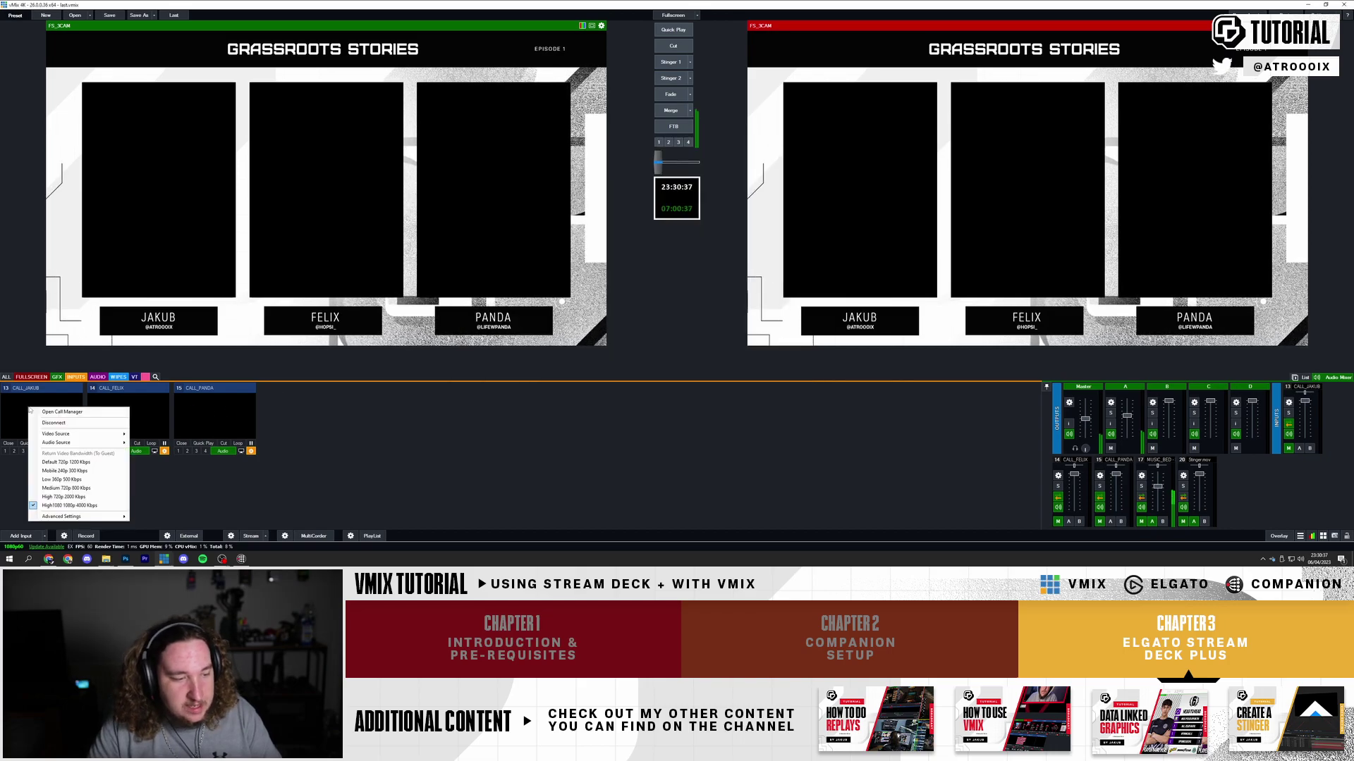
pyautogui.moveTo(62, 443)
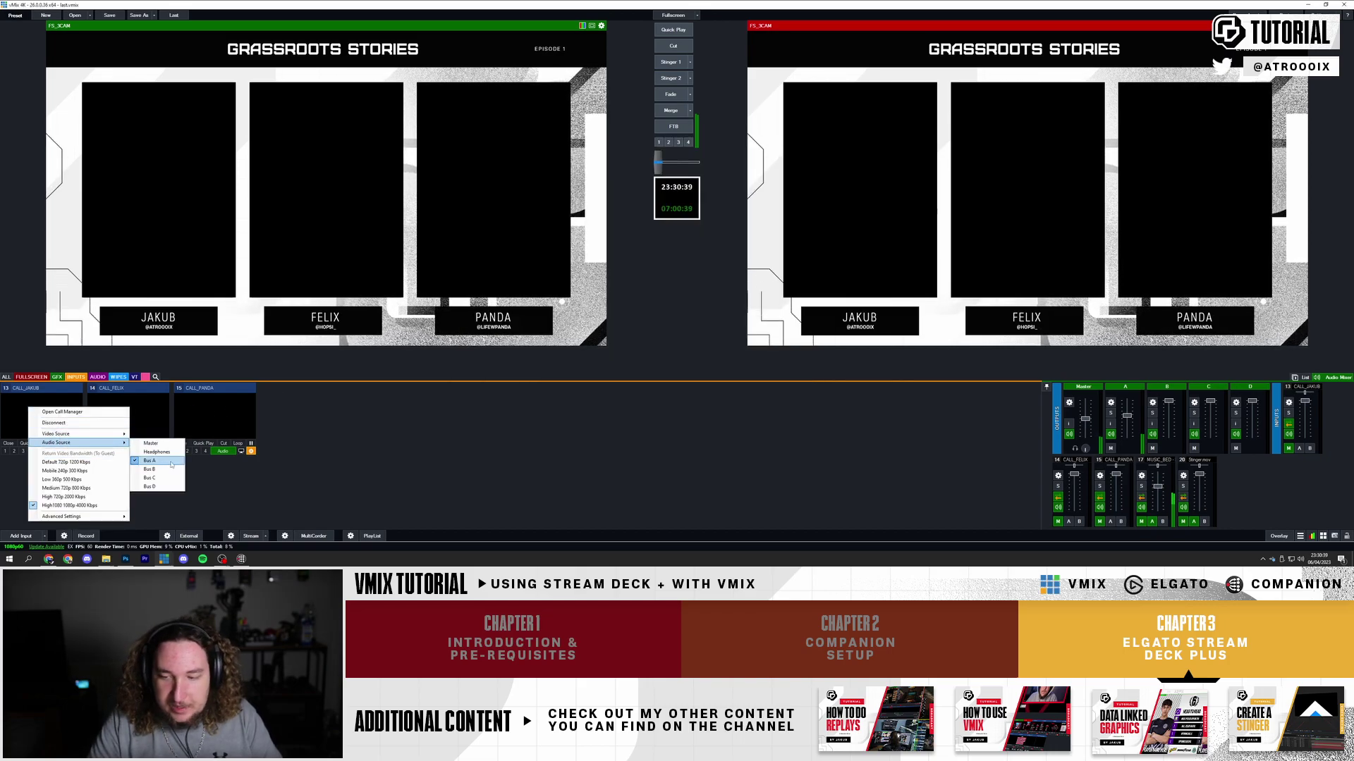
pyautogui.press('Escape')
pyautogui.press('Escape')
# Change the rotate-right Set Bus Volume action's Bus from Master to A
pyautogui.click(50, 560)
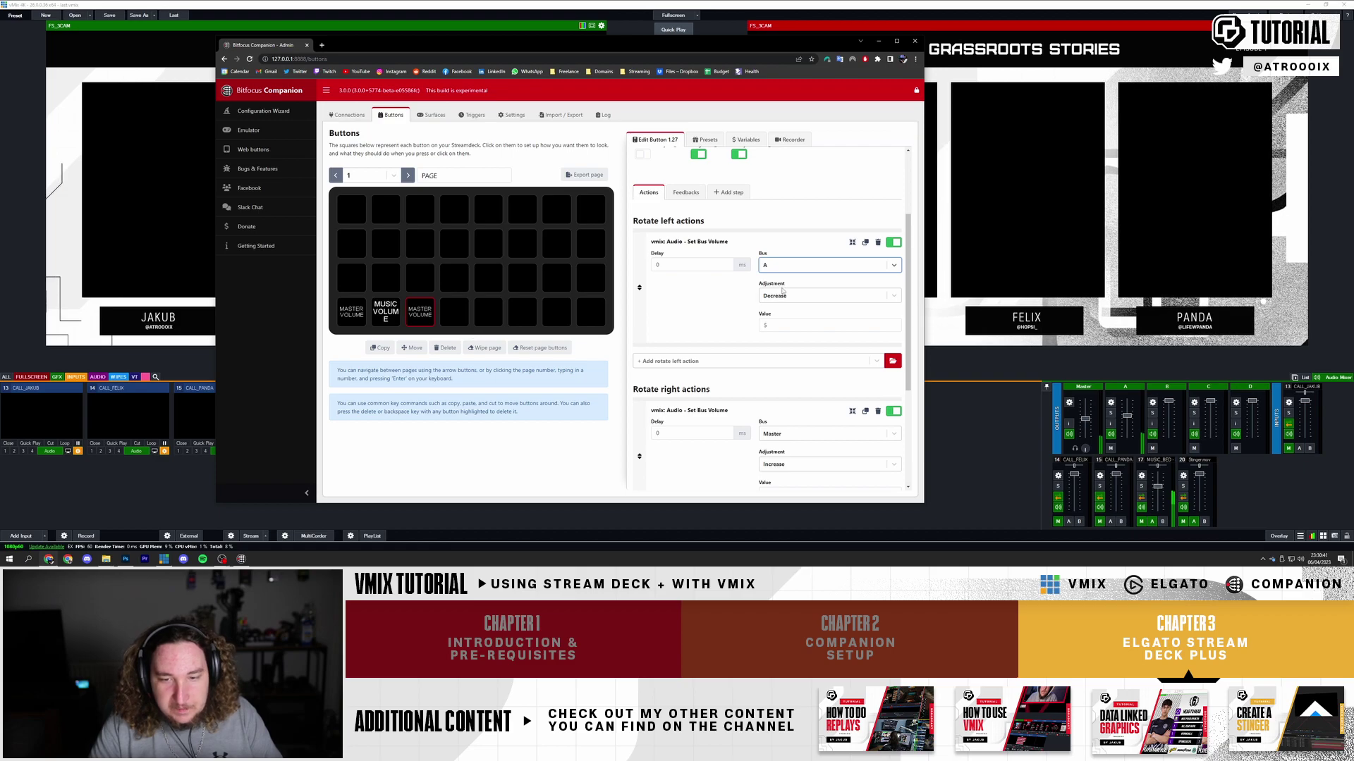
pyautogui.scroll(-1, 767, 265)
pyautogui.click(825, 394)
pyautogui.click(811, 429)
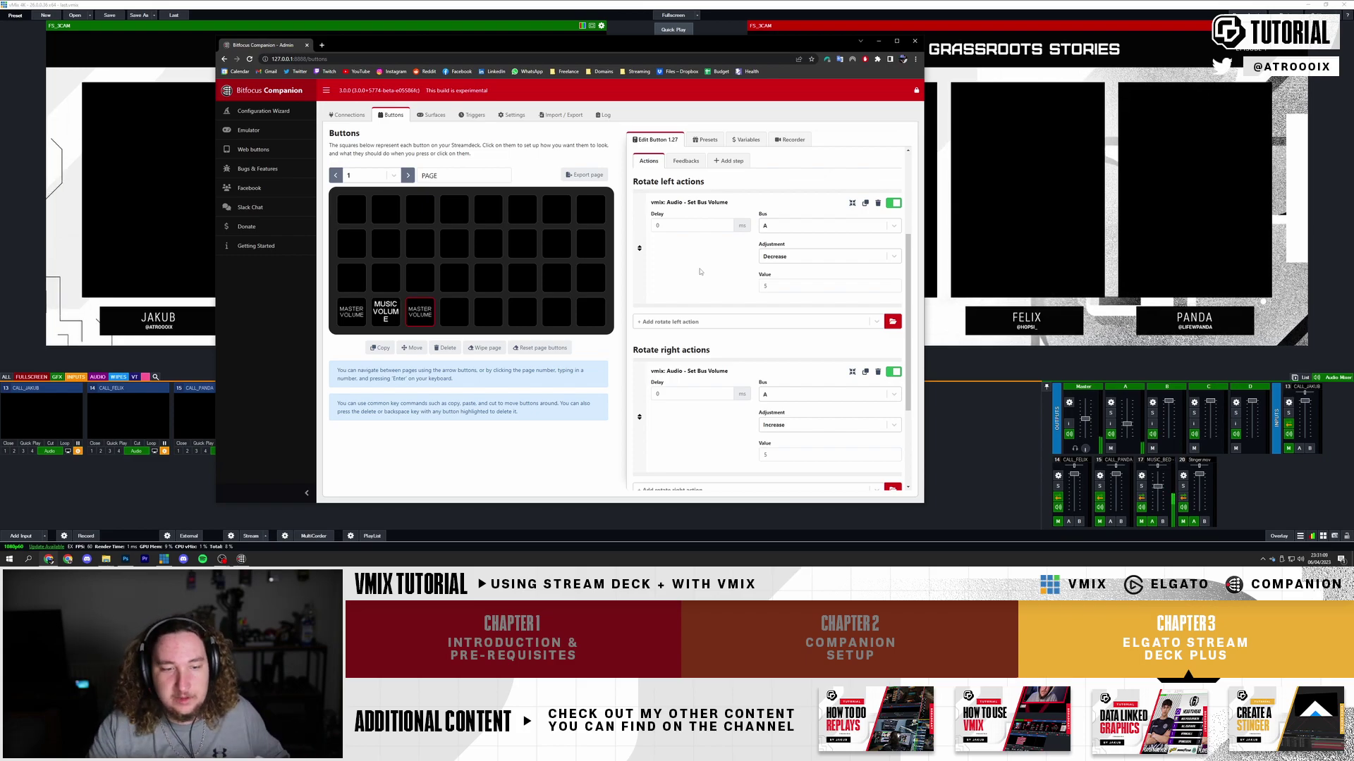
# Relabel button 1.27 as CALLER CONTROL
pyautogui.click(346, 213)
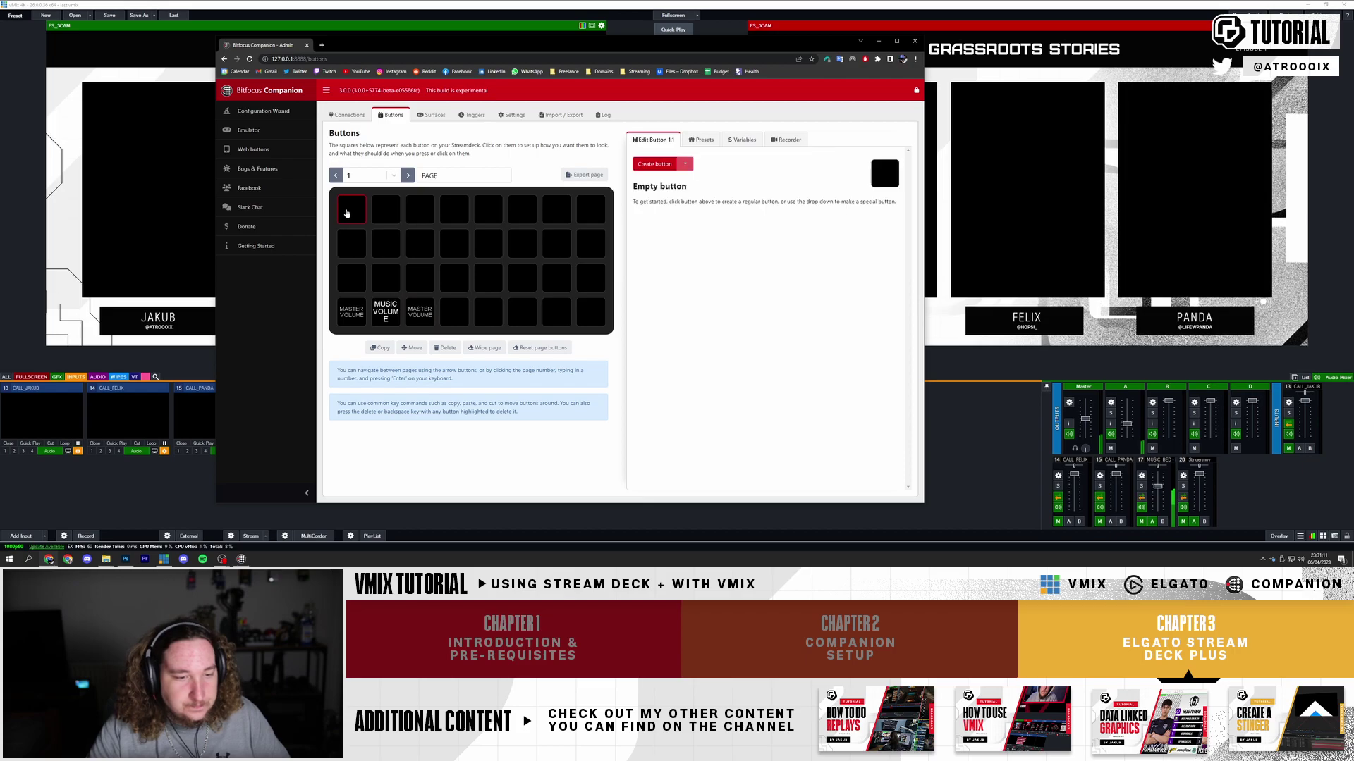
pyautogui.click(420, 314)
pyautogui.click(743, 198)
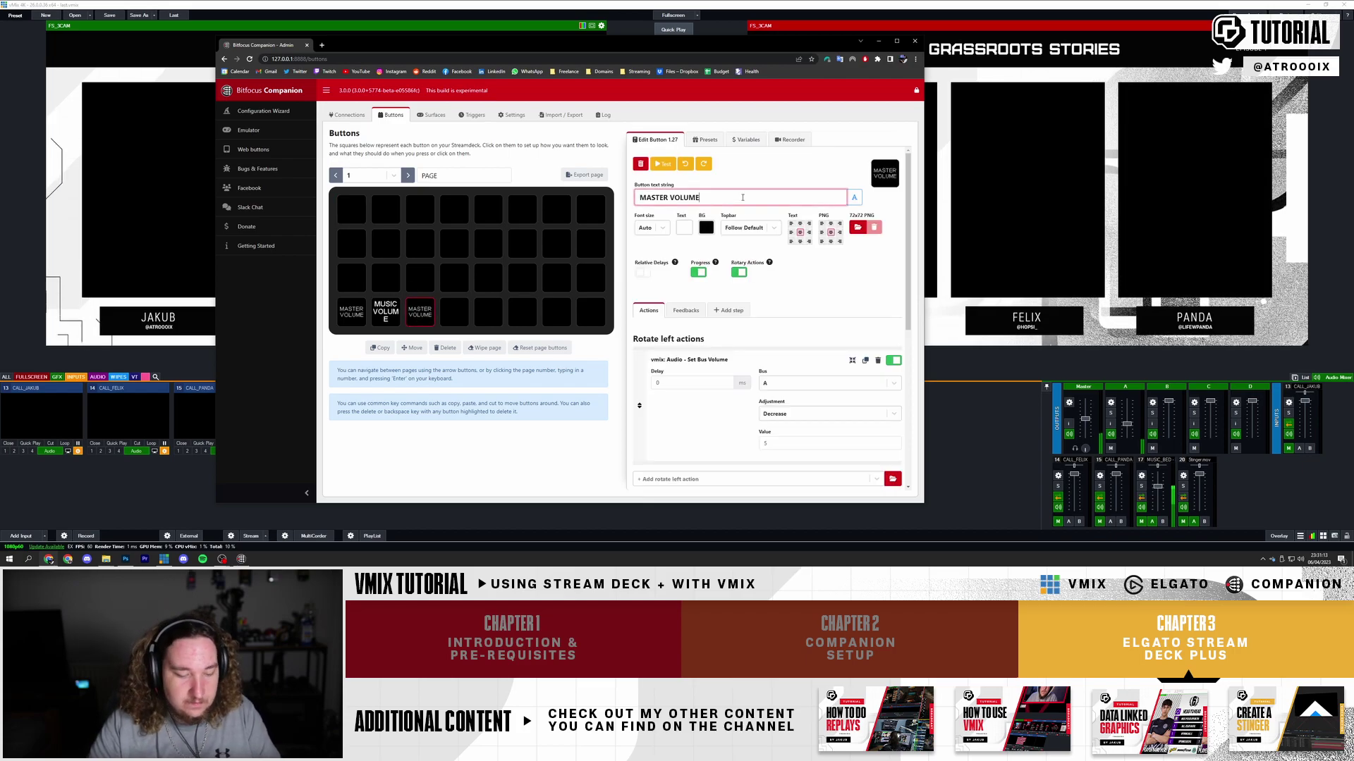
pyautogui.hotkey('ctrl', 'a')
pyautogui.write('C')
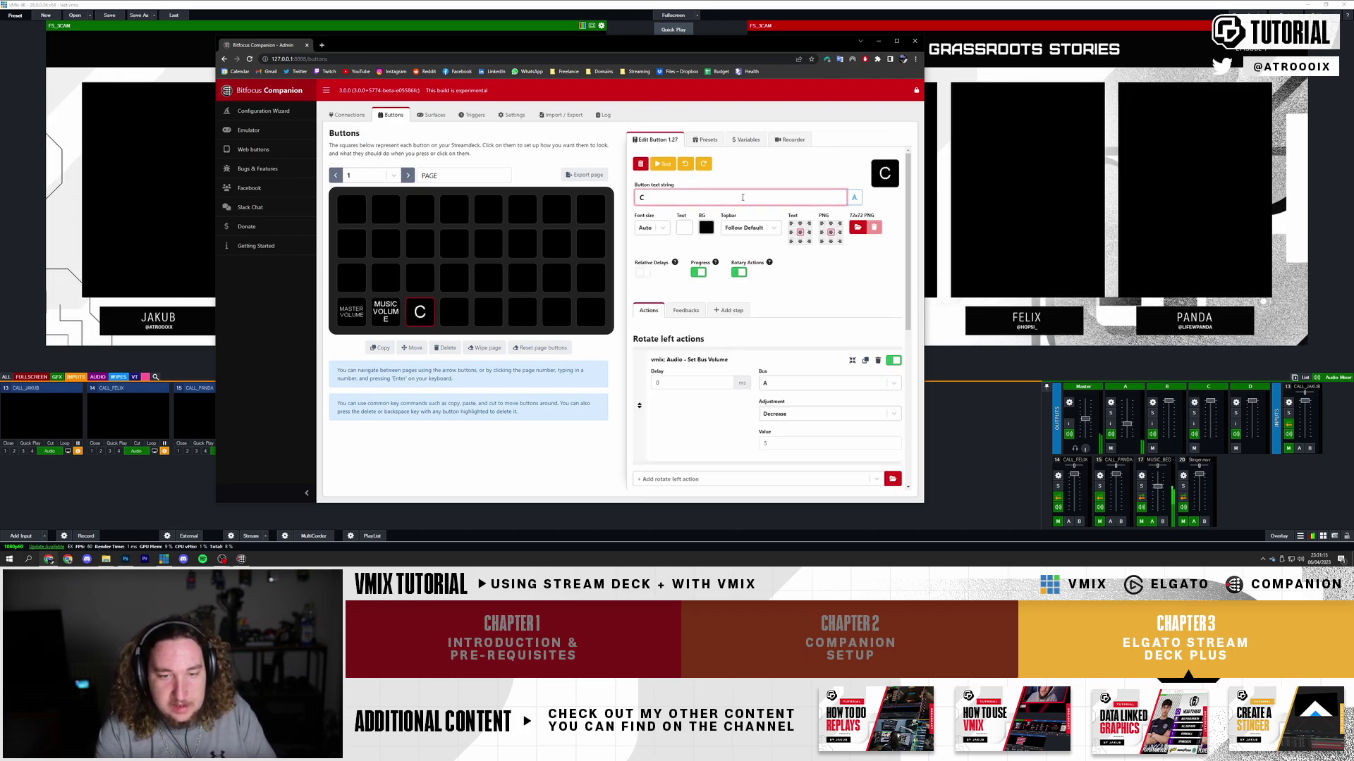
pyautogui.write('ALL_FELIX')
pyautogui.press('BackSpace')
pyautogui.press('BackSpace')
pyautogui.press('BackSpace')
pyautogui.press('BackSpace')
pyautogui.press('BackSpace')
pyautogui.press('BackSpace')
pyautogui.press('BackSpace')
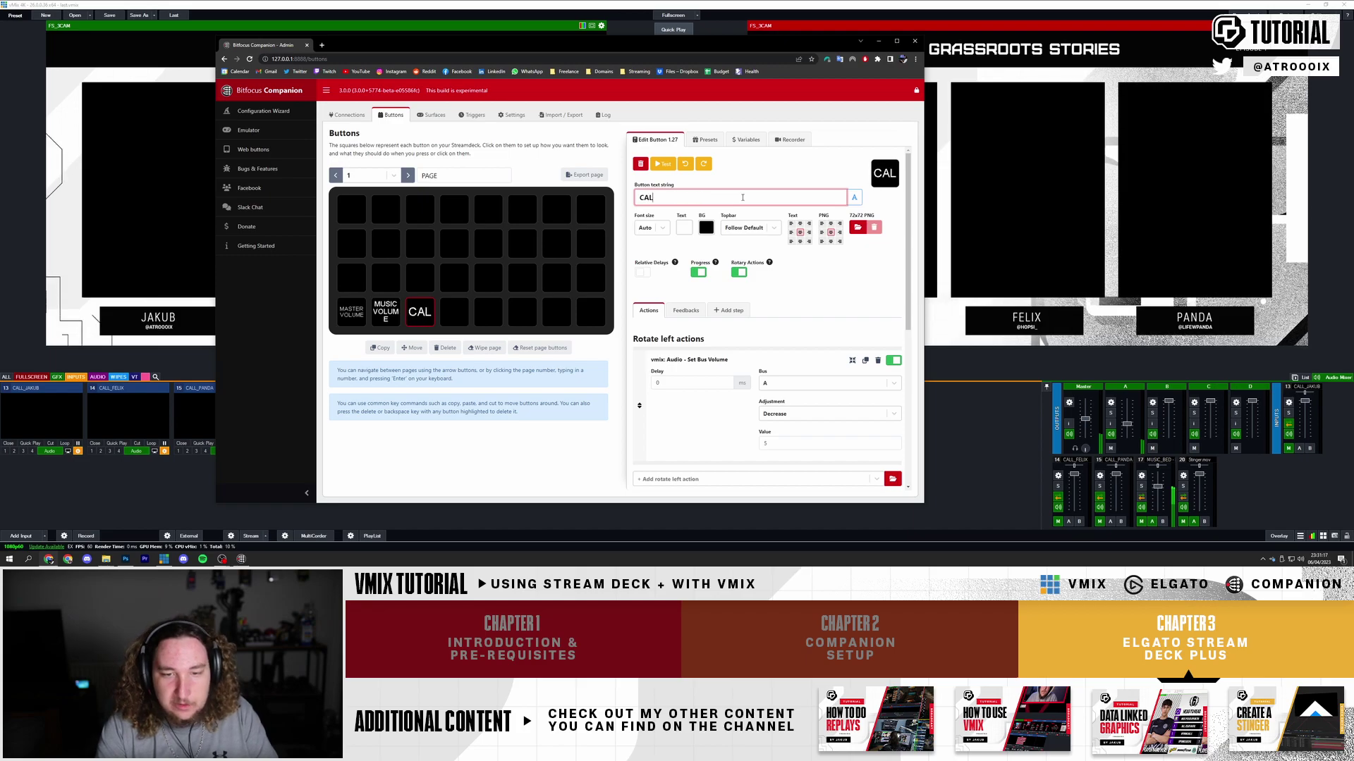
pyautogui.write('LER CONTROL')
# Set CALLER CONTROL's font to 14pt, keeping MUSIC VOLUME and MASTER VOLUME on automatic size
pyautogui.click(386, 311)
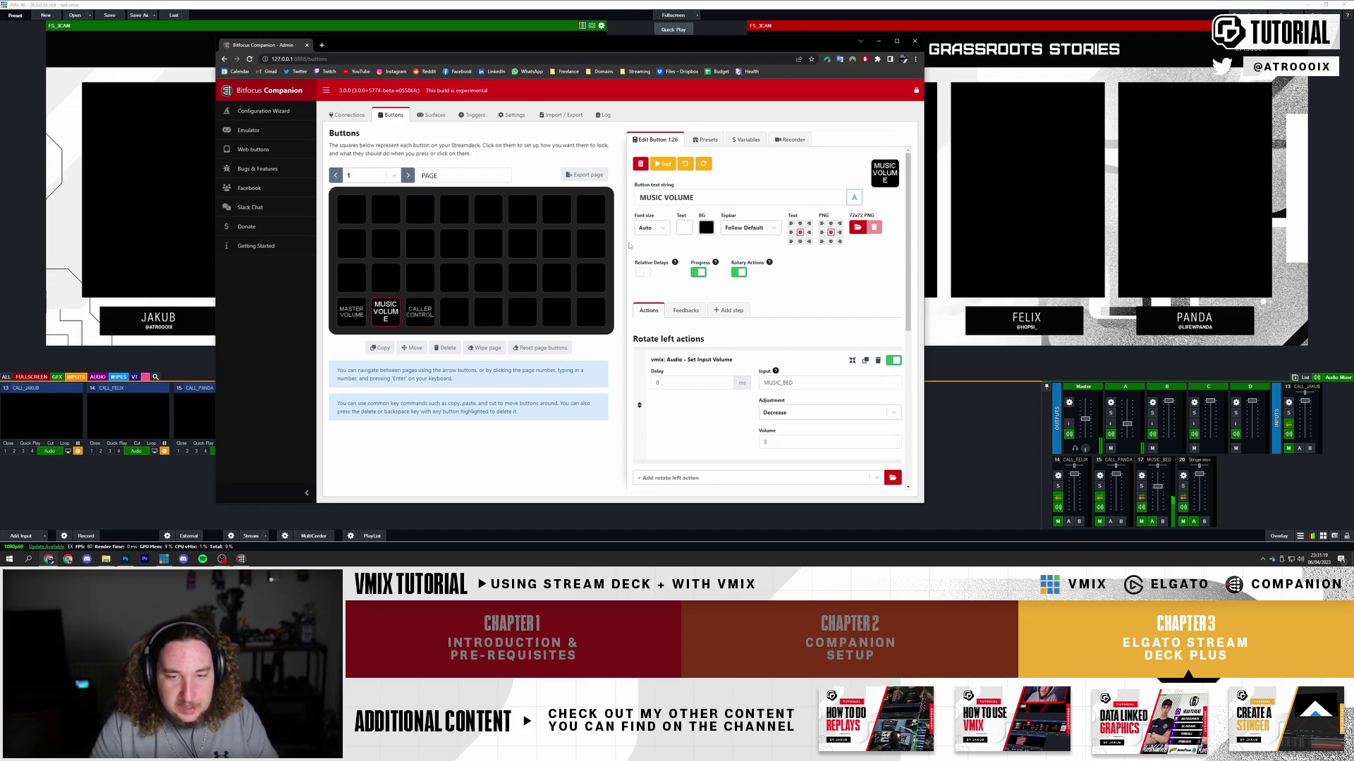
pyautogui.click(650, 227)
pyautogui.click(653, 309)
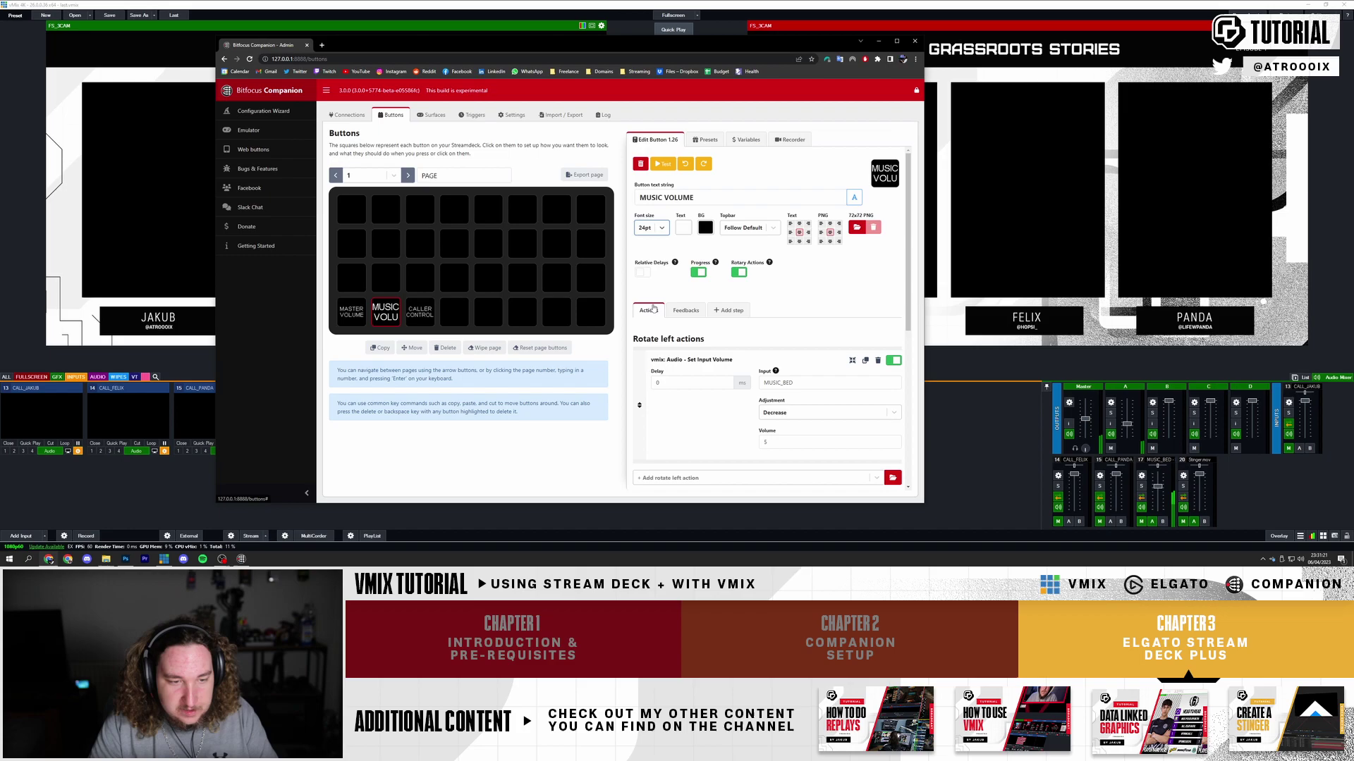
pyautogui.click(650, 227)
pyautogui.click(644, 246)
pyautogui.click(419, 311)
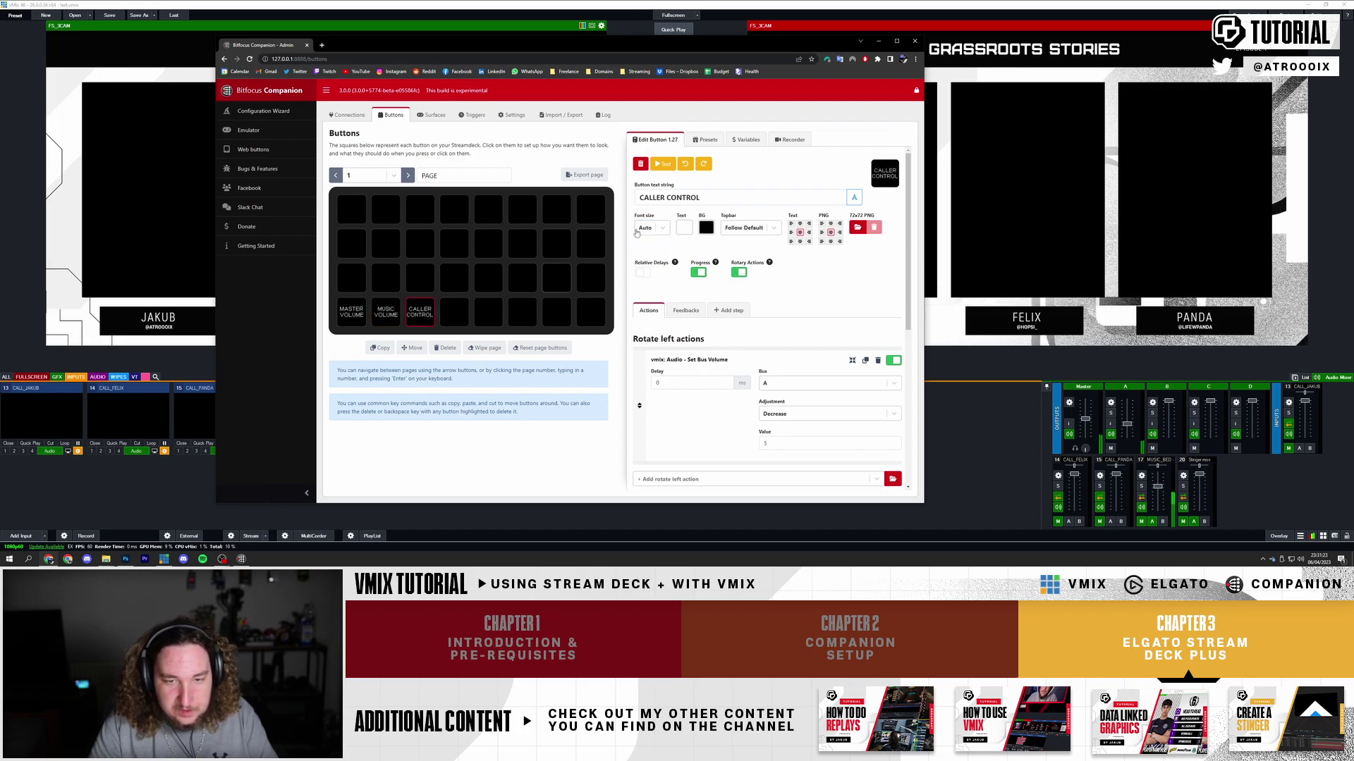
pyautogui.click(648, 228)
pyautogui.click(645, 247)
pyautogui.click(351, 311)
pyautogui.click(650, 228)
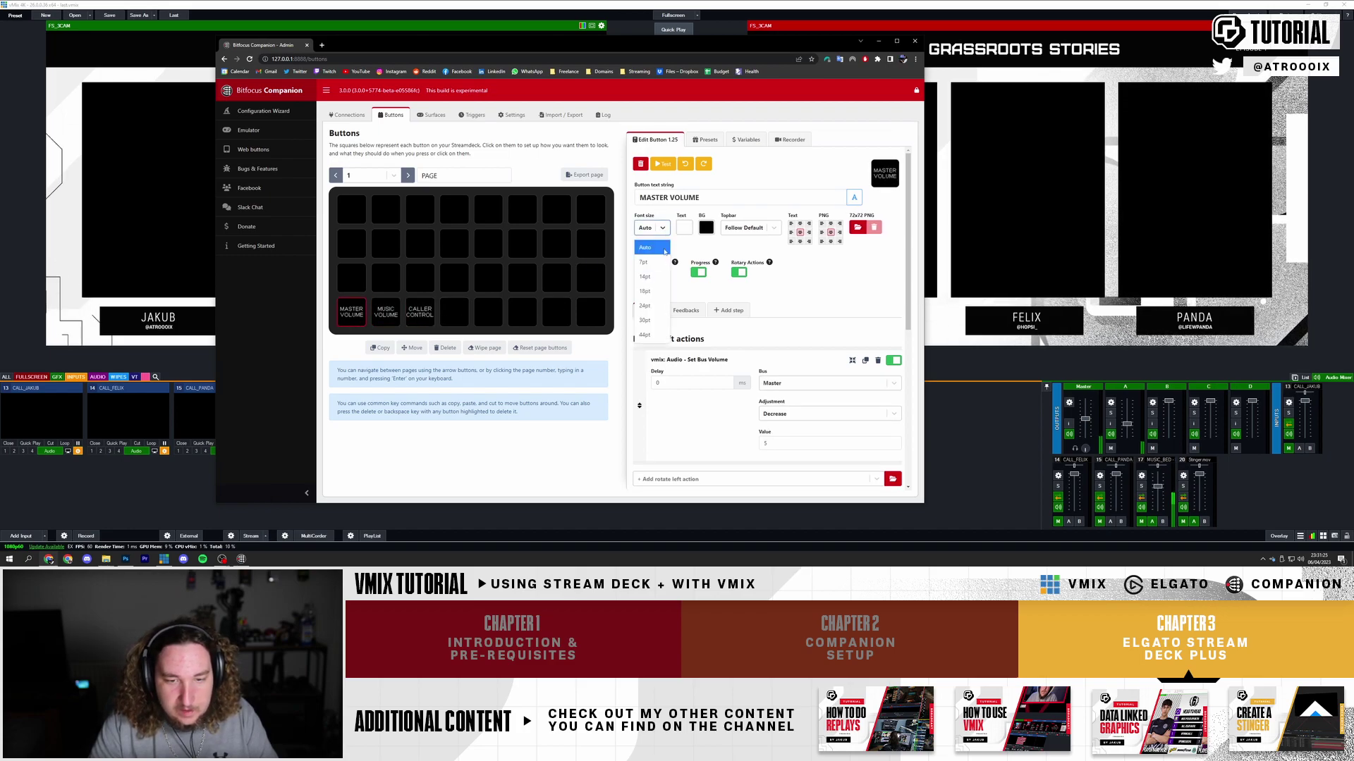
pyautogui.click(663, 249)
pyautogui.click(416, 315)
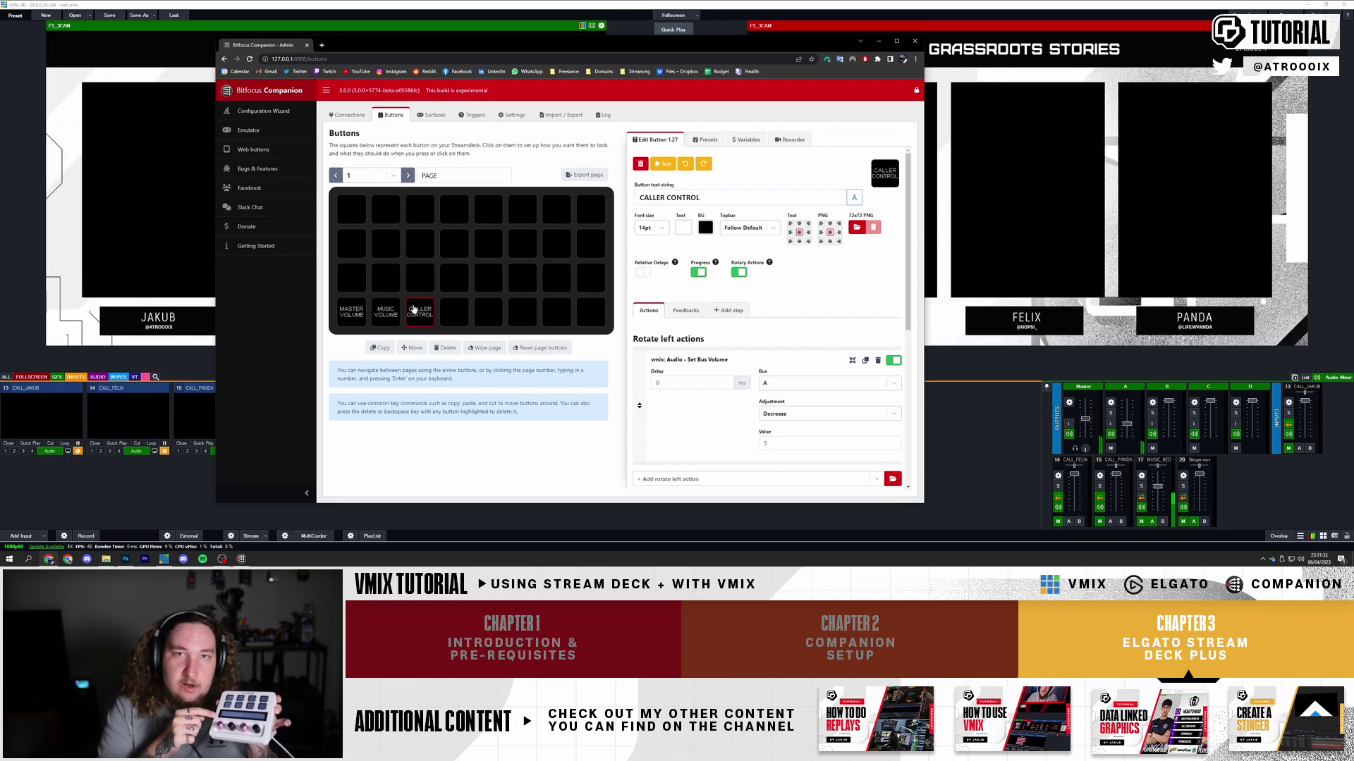
# Create a button labelled MASTER VOLUME in the empty slot above the MASTER VOLUME dial
pyautogui.click(354, 281)
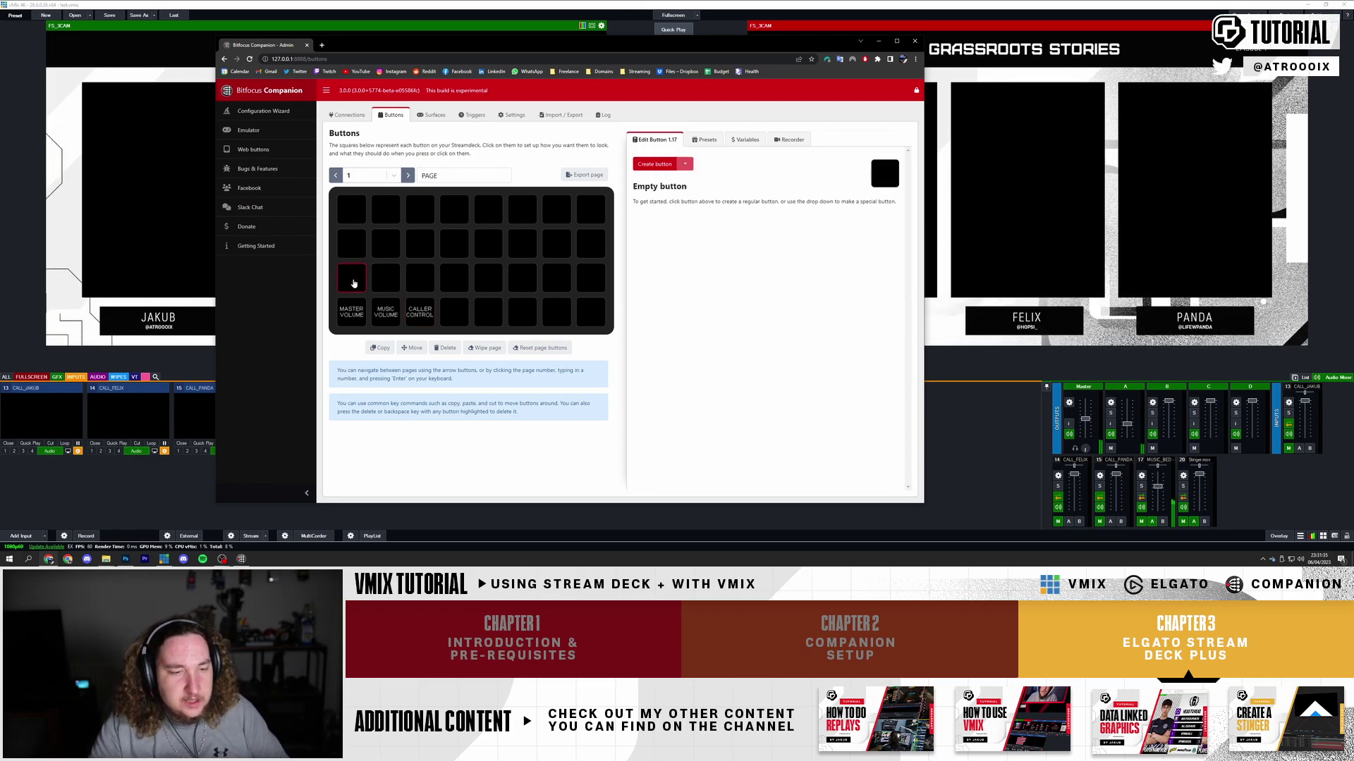
pyautogui.click(655, 164)
pyautogui.click(661, 198)
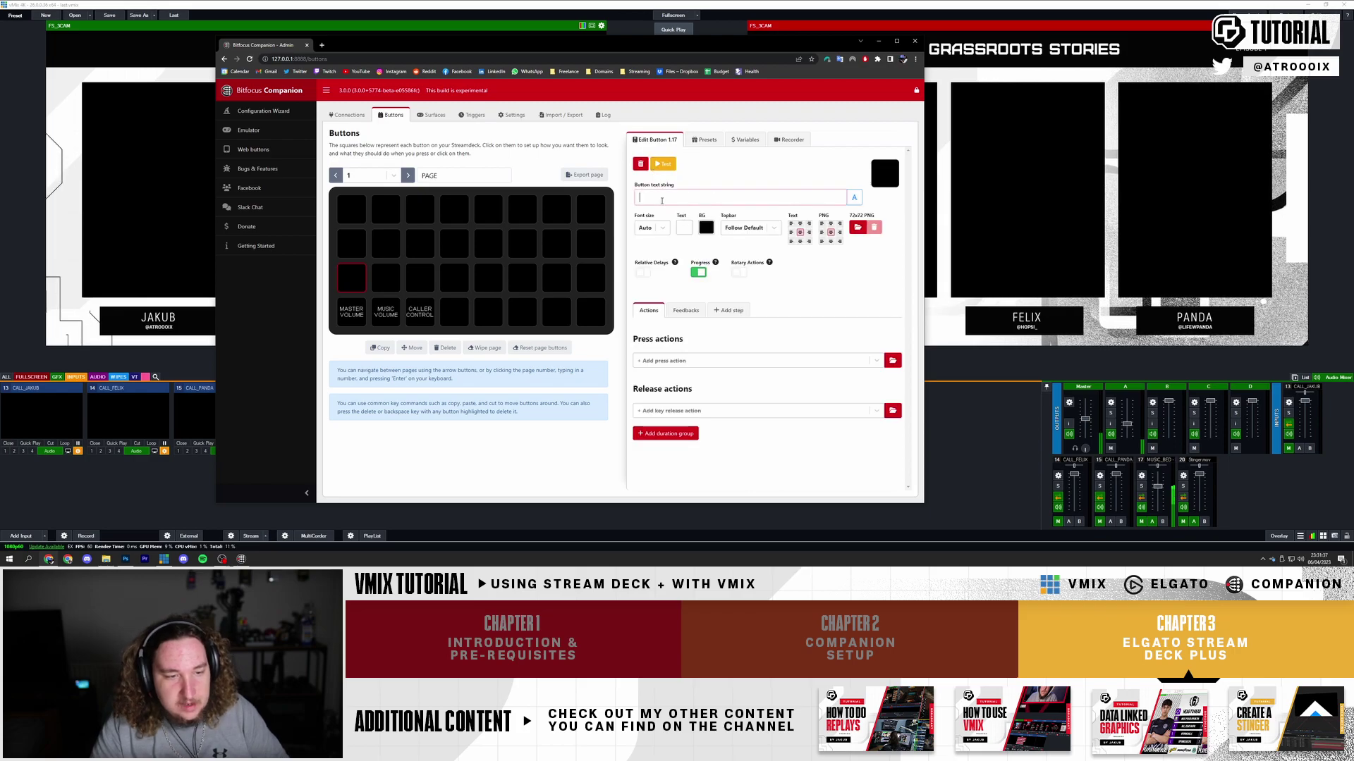
pyautogui.write('MASTER VOLUME')
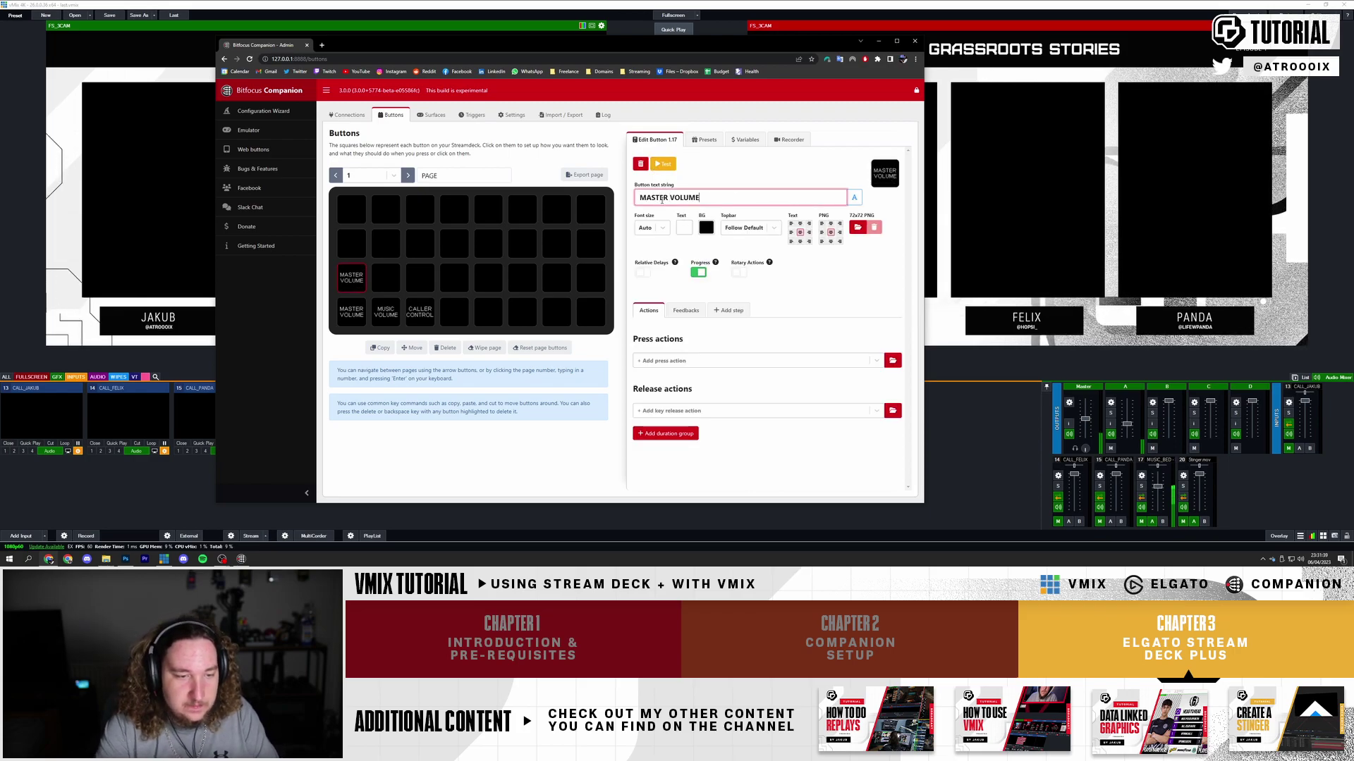
# Create a button above the MUSIC VOLUME dial and label it MUSIC
pyautogui.click(385, 278)
pyautogui.click(655, 164)
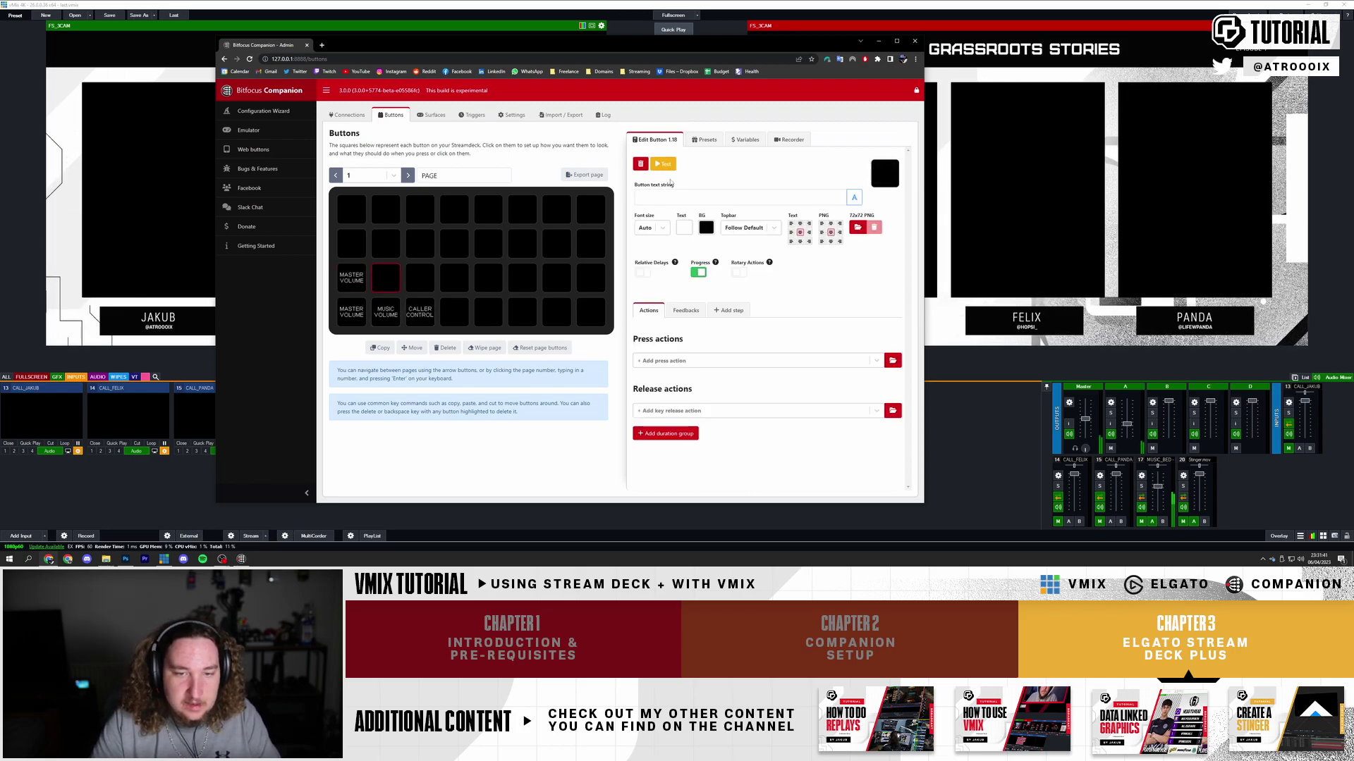
pyautogui.click(676, 198)
pyautogui.write('MUSIC VOLUME')
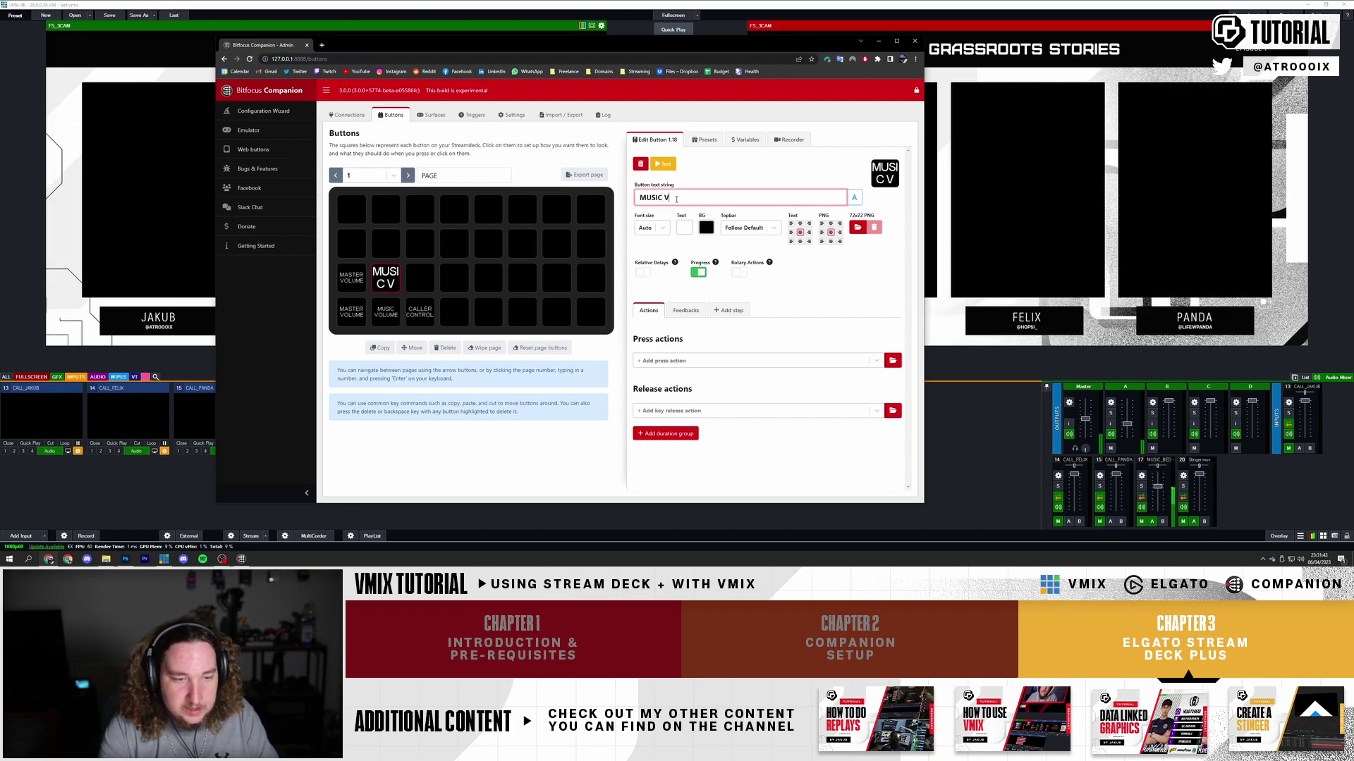
pyautogui.hotkey('ctrl', 'a')
pyautogui.write('MUSIC')
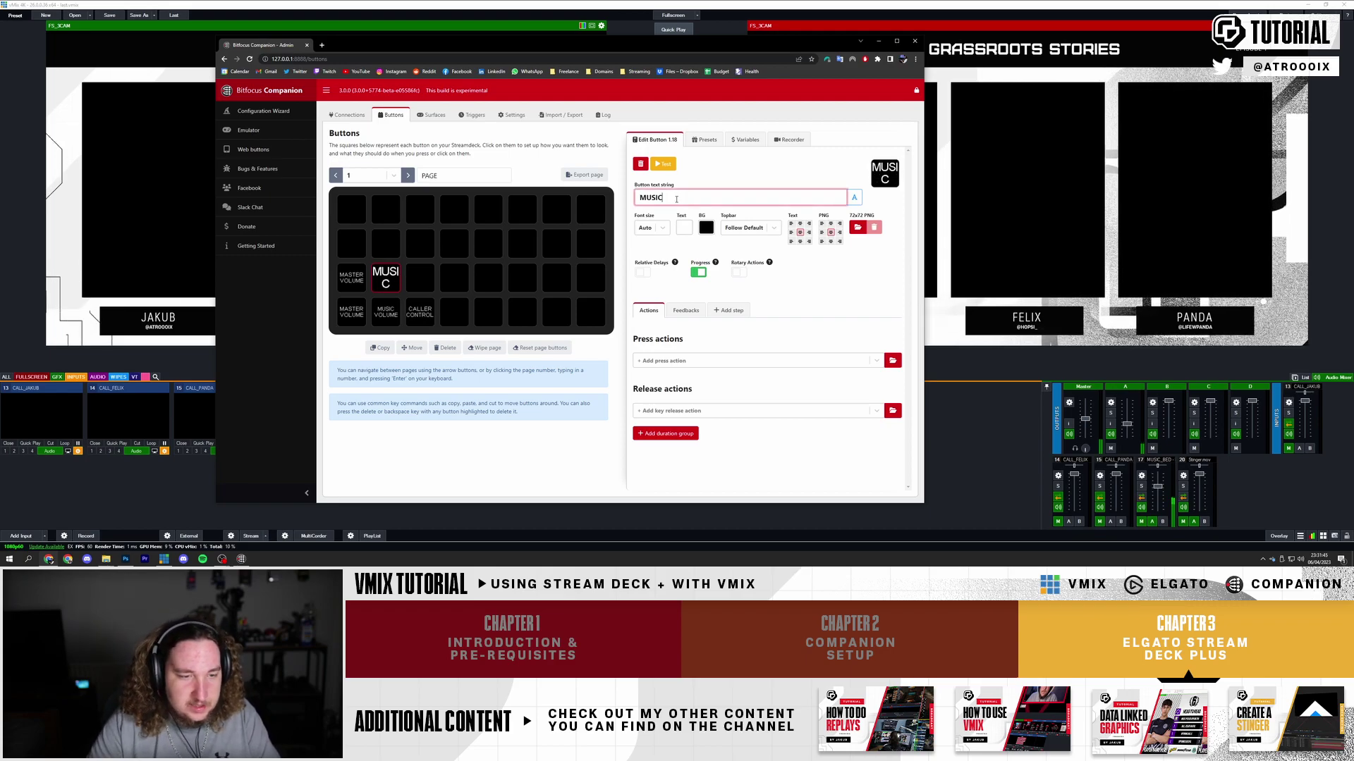
# Shorten the MASTER VOLUME button's label to MASTER
pyautogui.click(354, 279)
pyautogui.click(670, 198)
pyautogui.hotkey('ctrl', 'a')
pyautogui.write('MASTER')
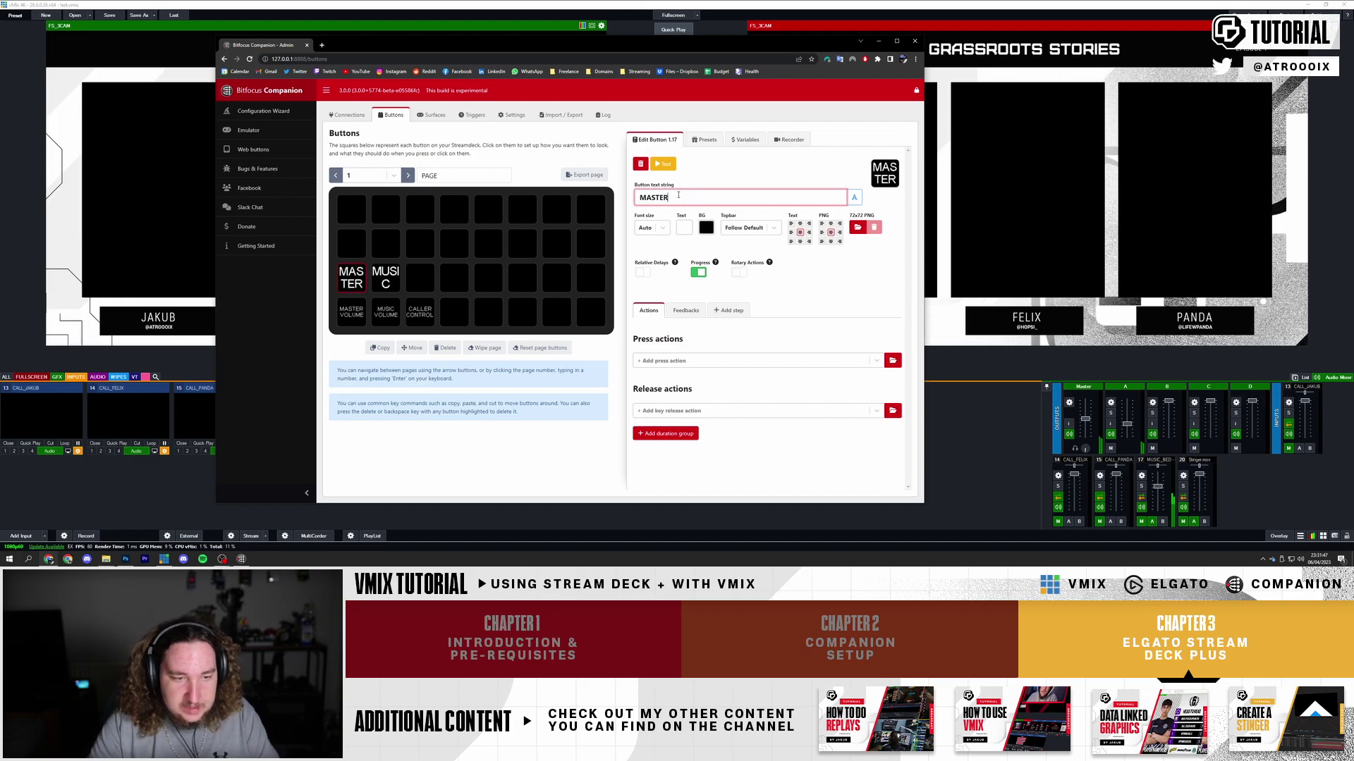
pyautogui.hotkey('ctrl', 'a')
# Set the MASTER and MUSIC button labels to 14pt
pyautogui.click(661, 227)
pyautogui.click(644, 276)
pyautogui.click(386, 277)
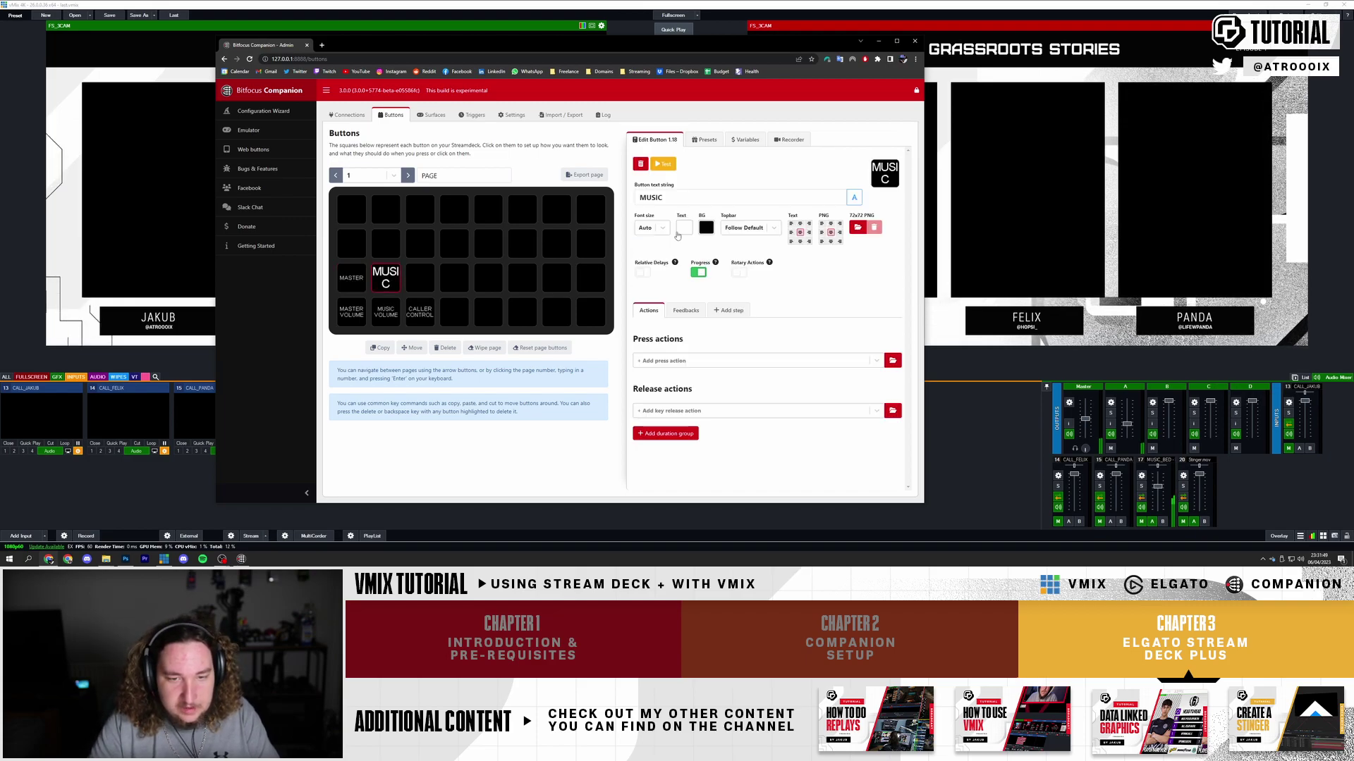
pyautogui.click(662, 227)
pyautogui.click(645, 276)
# Create a CALLERS BUS button in the slot beside MUSIC with a 14pt label
pyautogui.click(423, 277)
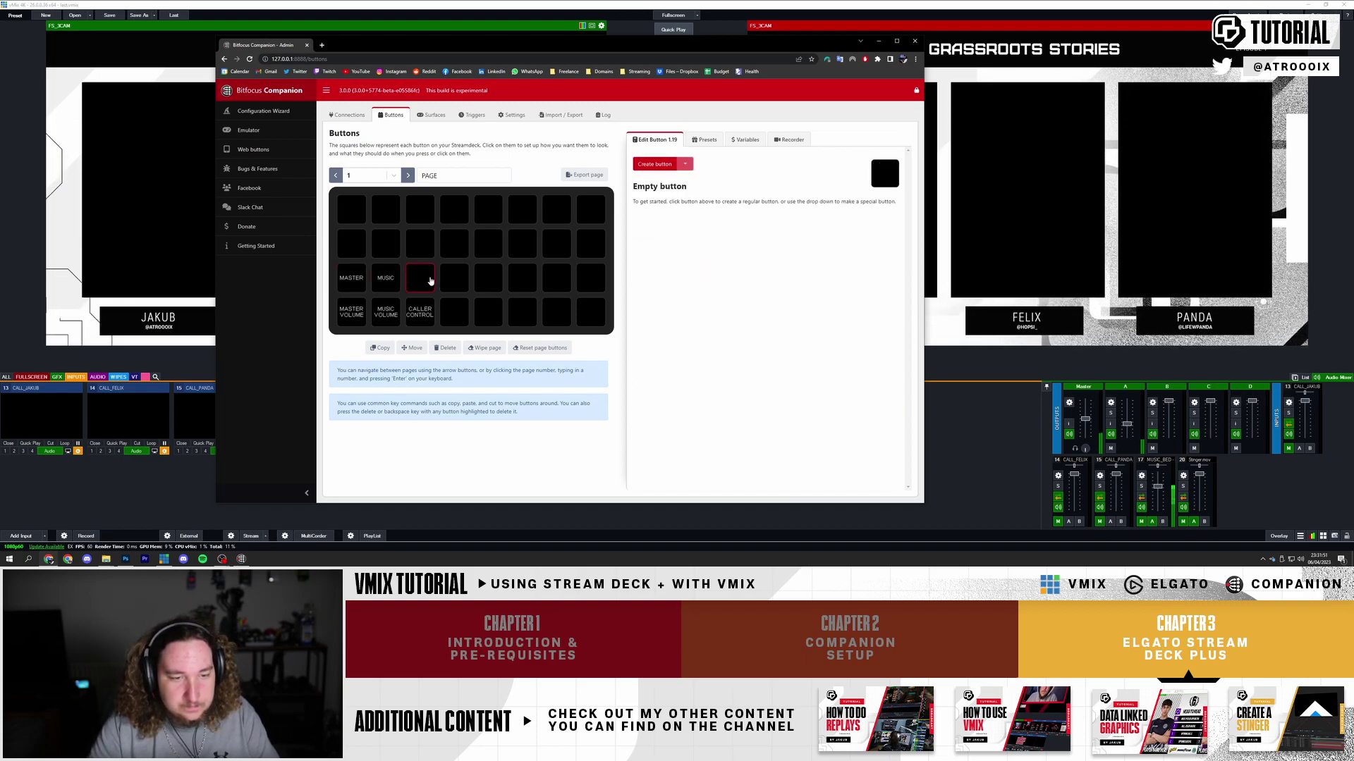
pyautogui.click(655, 165)
pyautogui.click(673, 197)
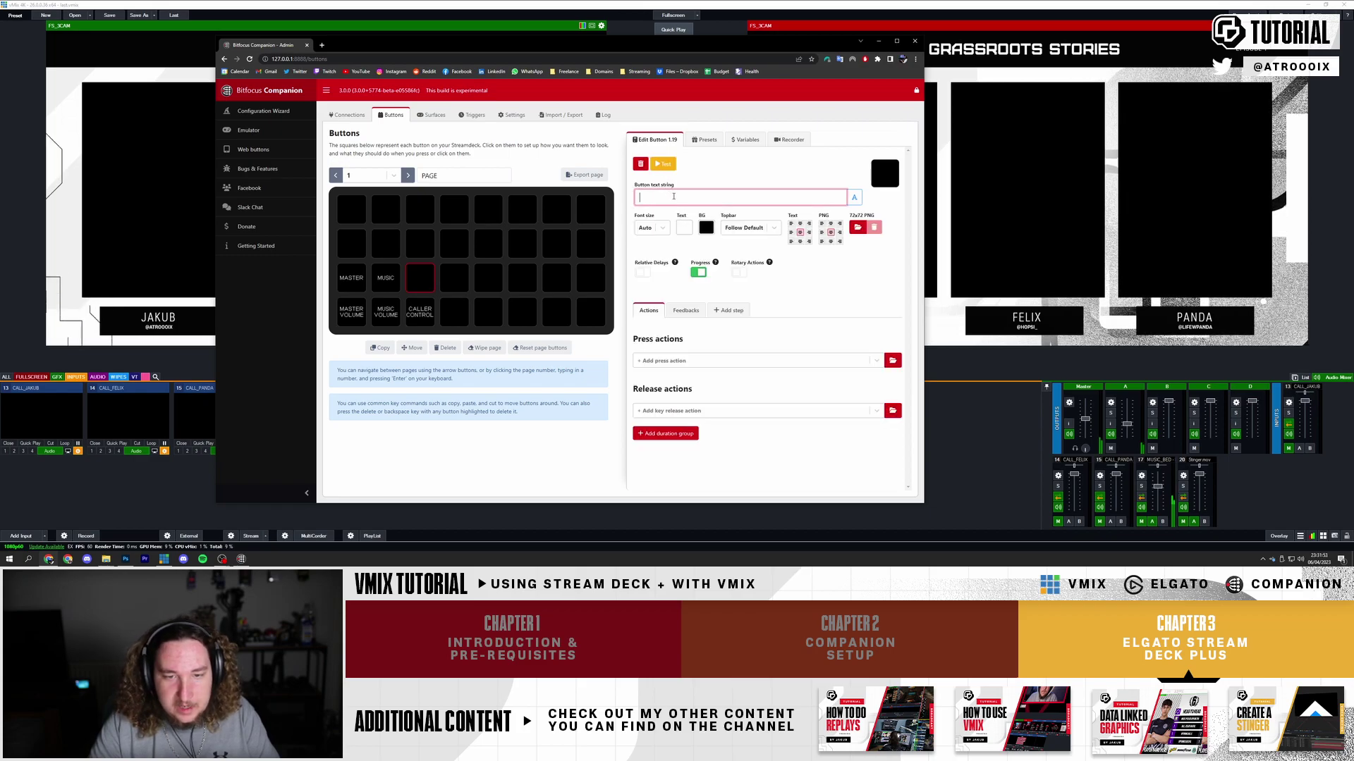
pyautogui.write('CAL')
pyautogui.press('BackSpace')
pyautogui.press('BackSpace')
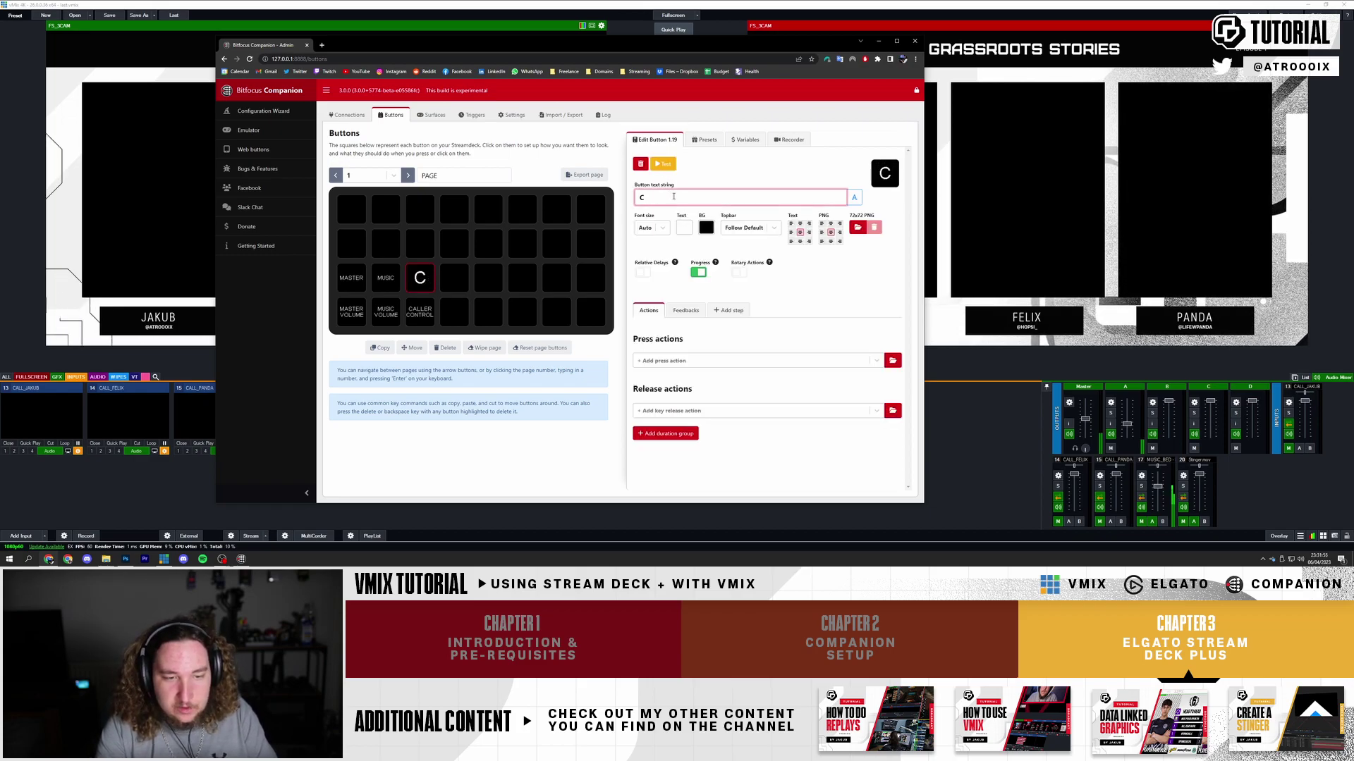
pyautogui.write('ALLERS BUS')
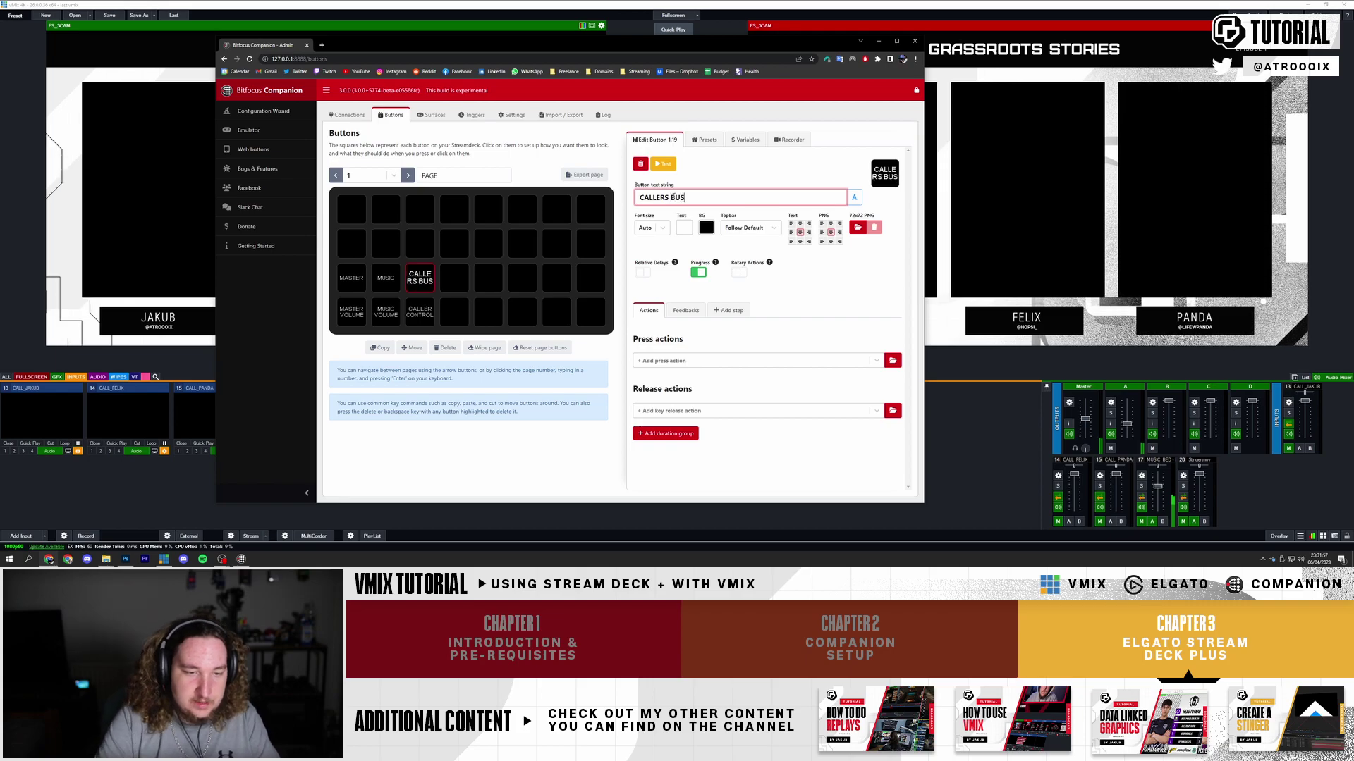
pyautogui.click(651, 227)
pyautogui.click(645, 276)
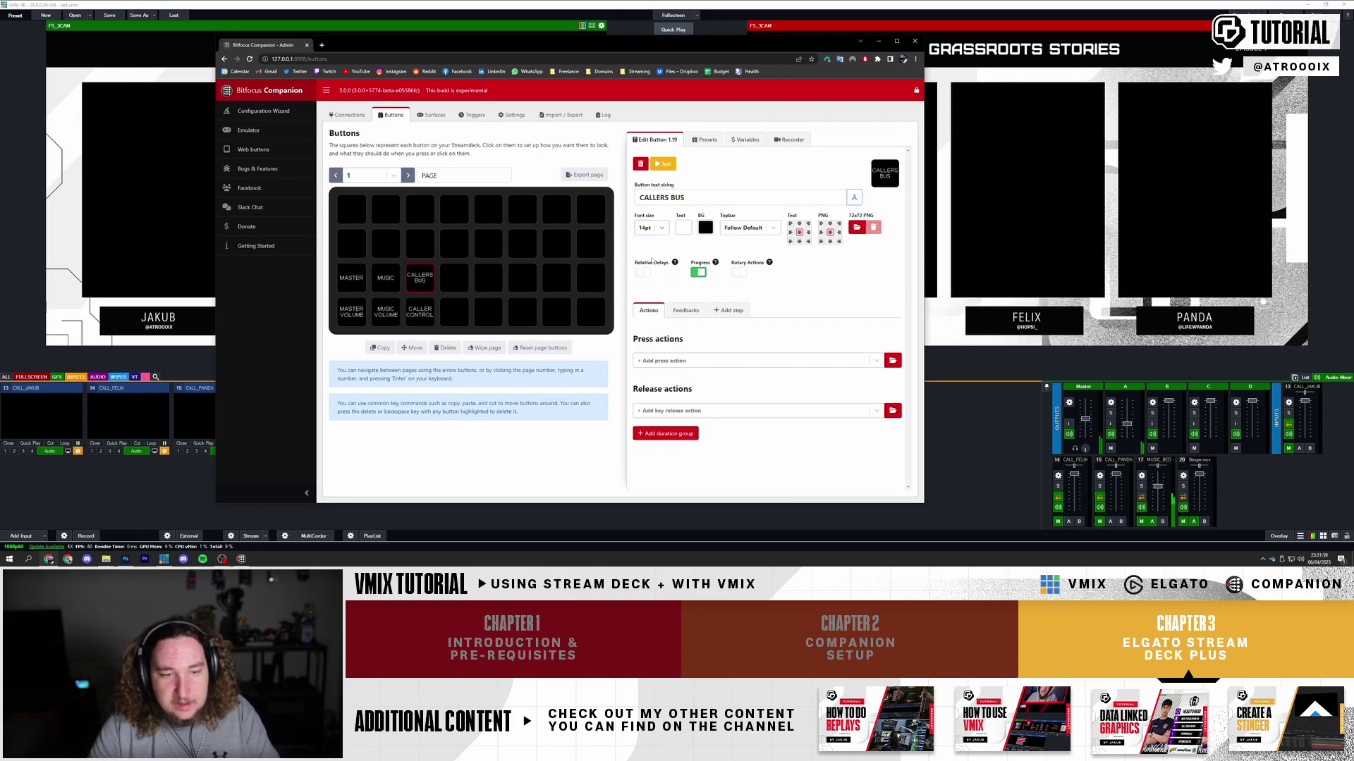
pyautogui.click(351, 282)
pyautogui.click(419, 276)
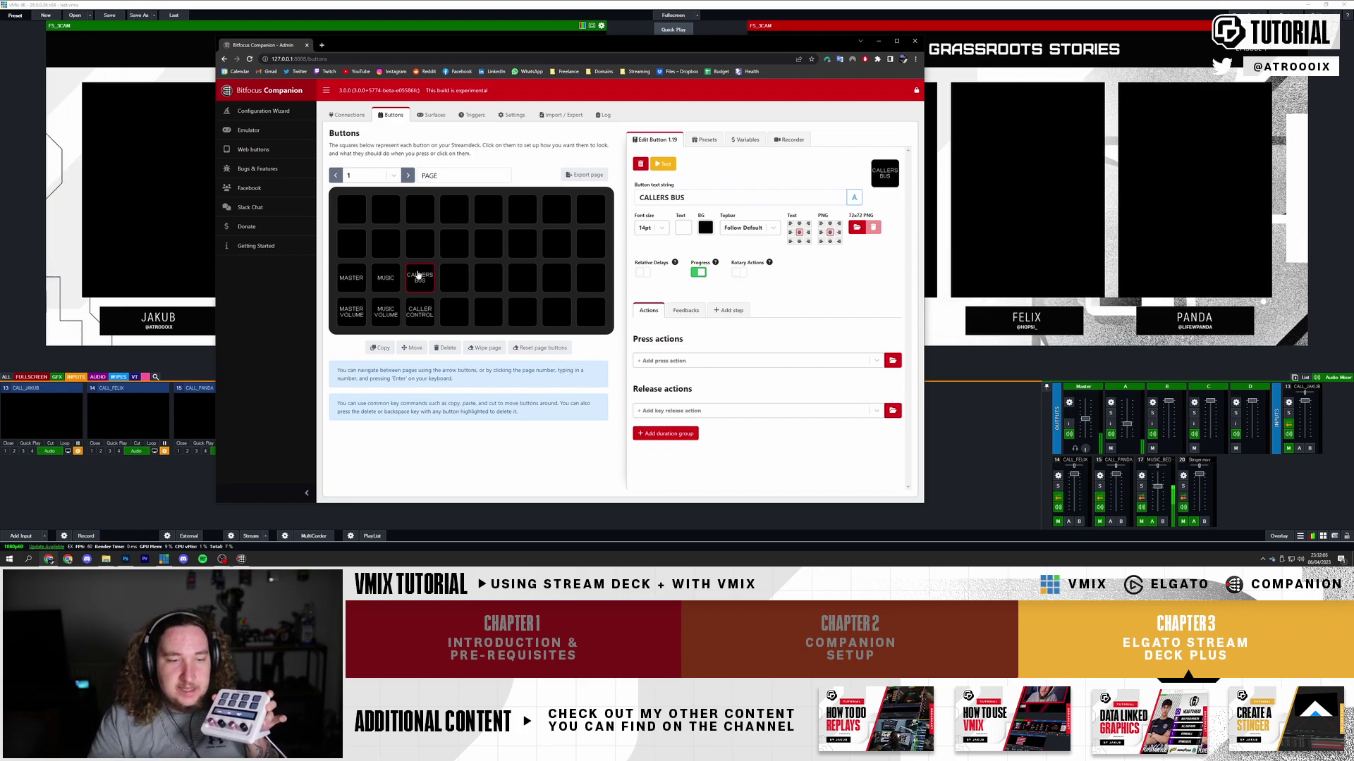
# Give MASTER a light grey background with black text, and MUSIC a light grey background
pyautogui.click(354, 281)
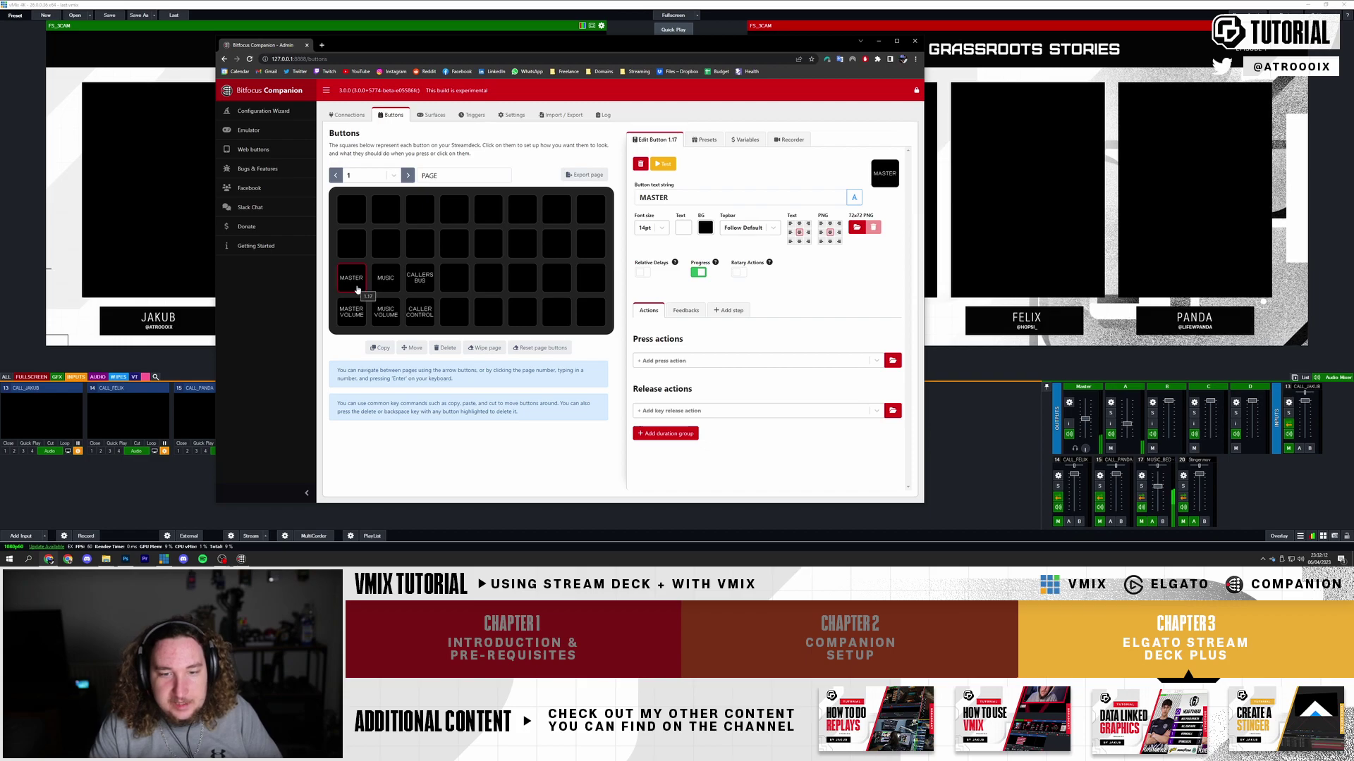
pyautogui.click(705, 227)
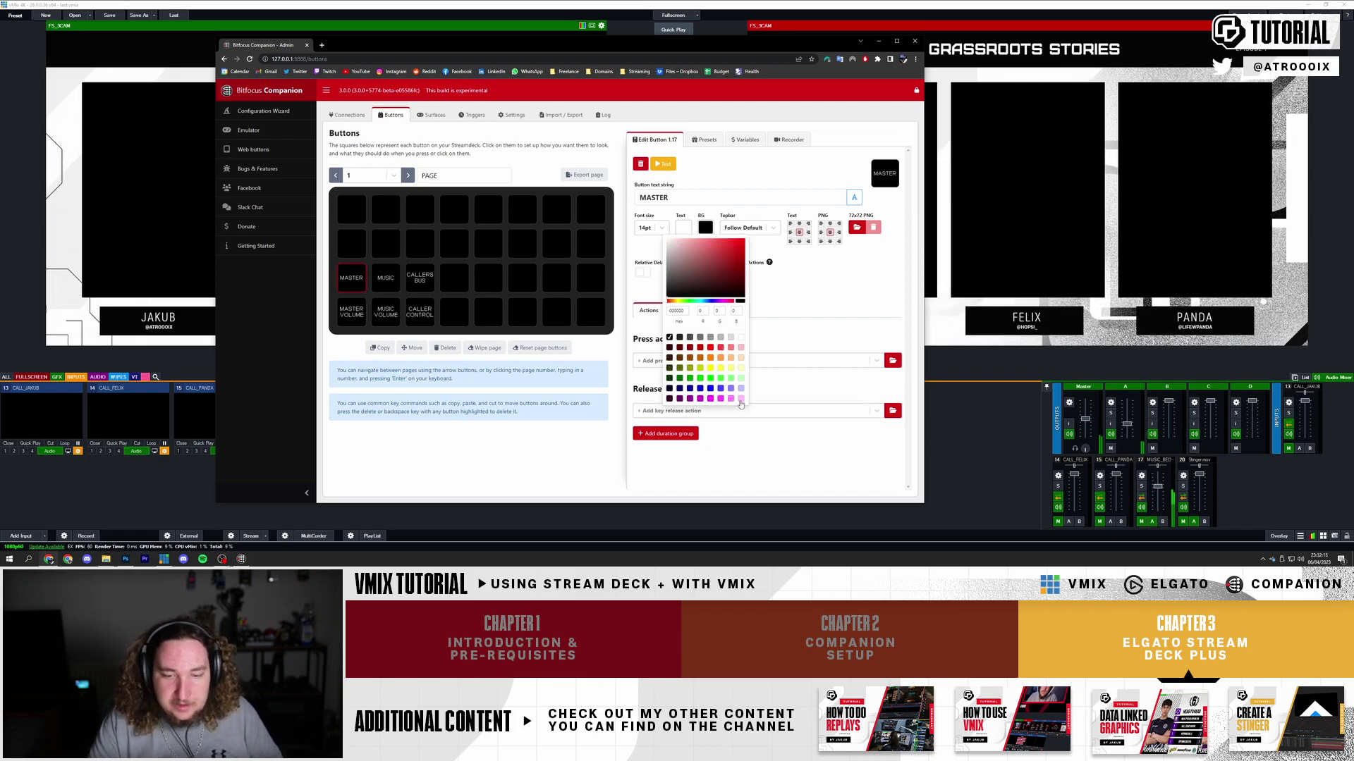
pyautogui.click(731, 339)
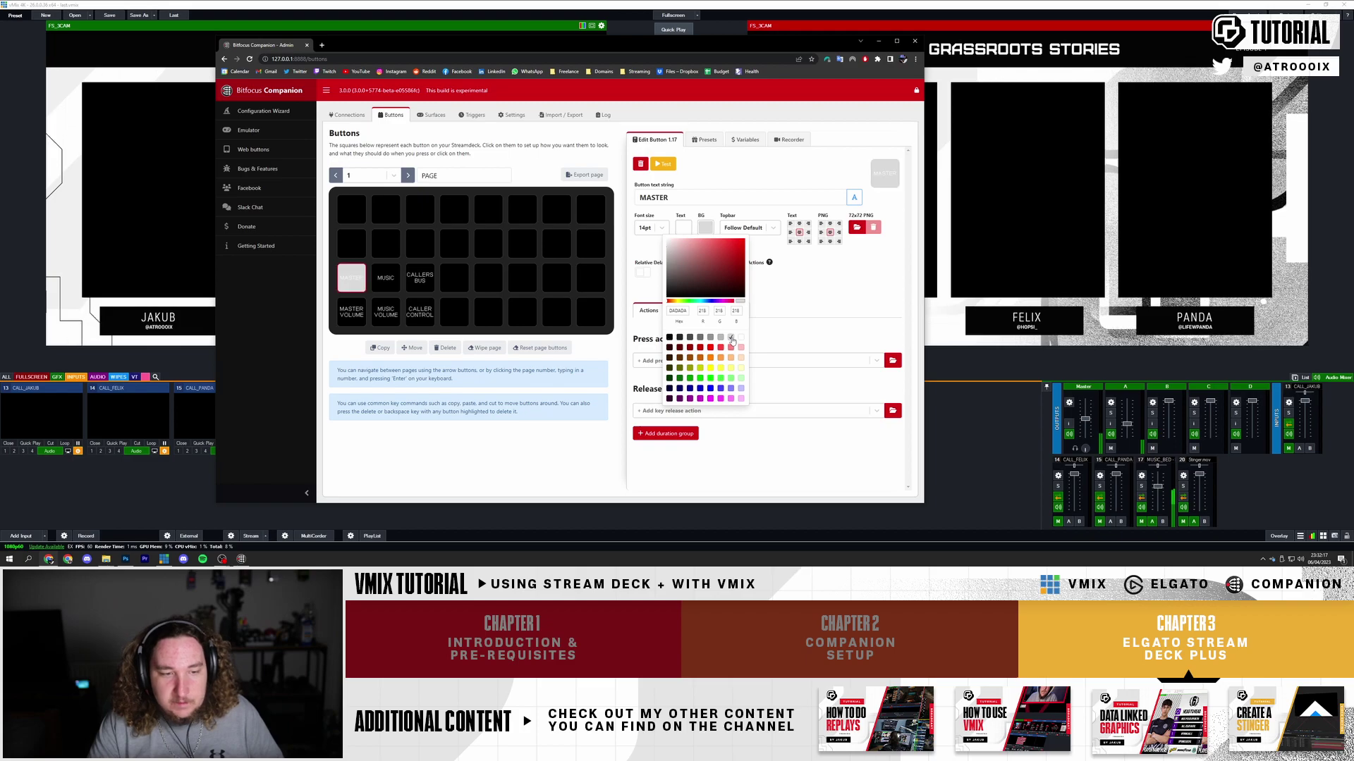
pyautogui.click(803, 287)
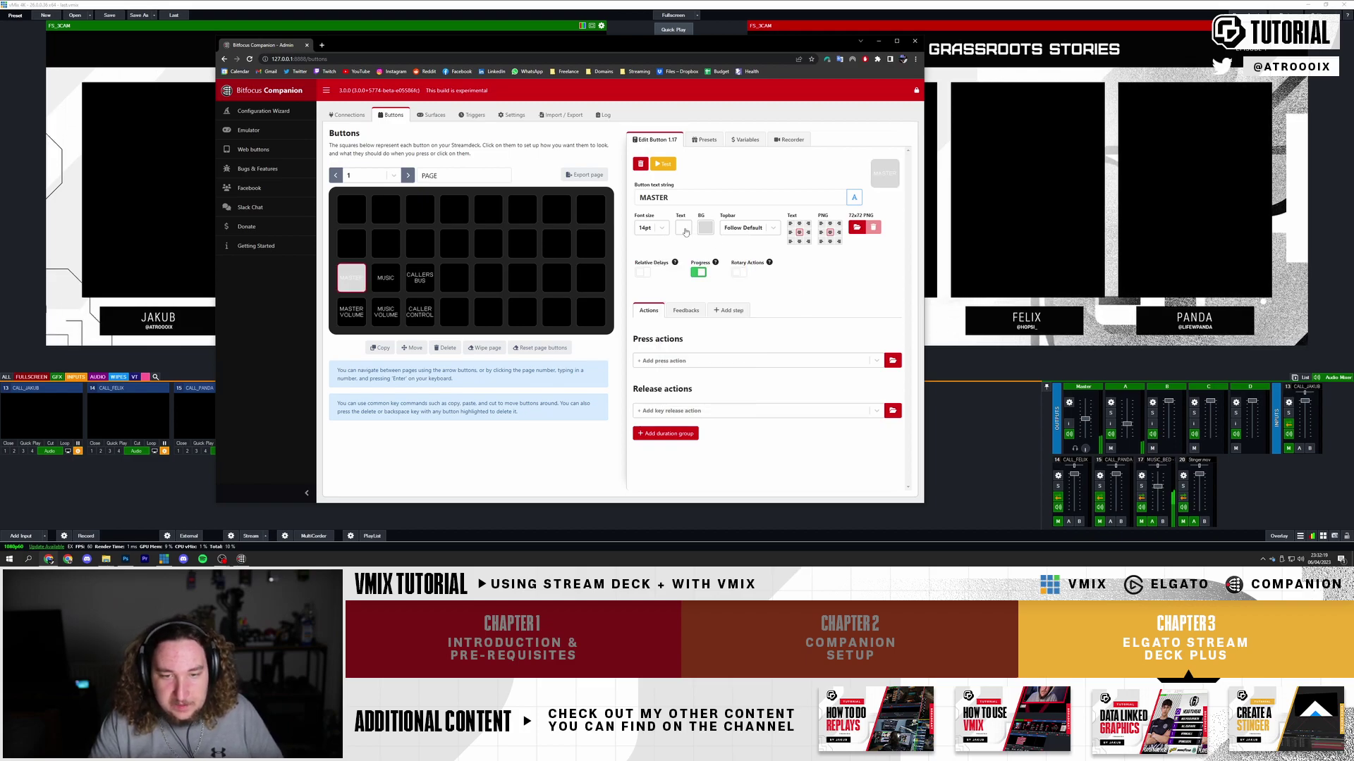
pyautogui.click(683, 227)
pyautogui.click(647, 338)
pyautogui.click(382, 285)
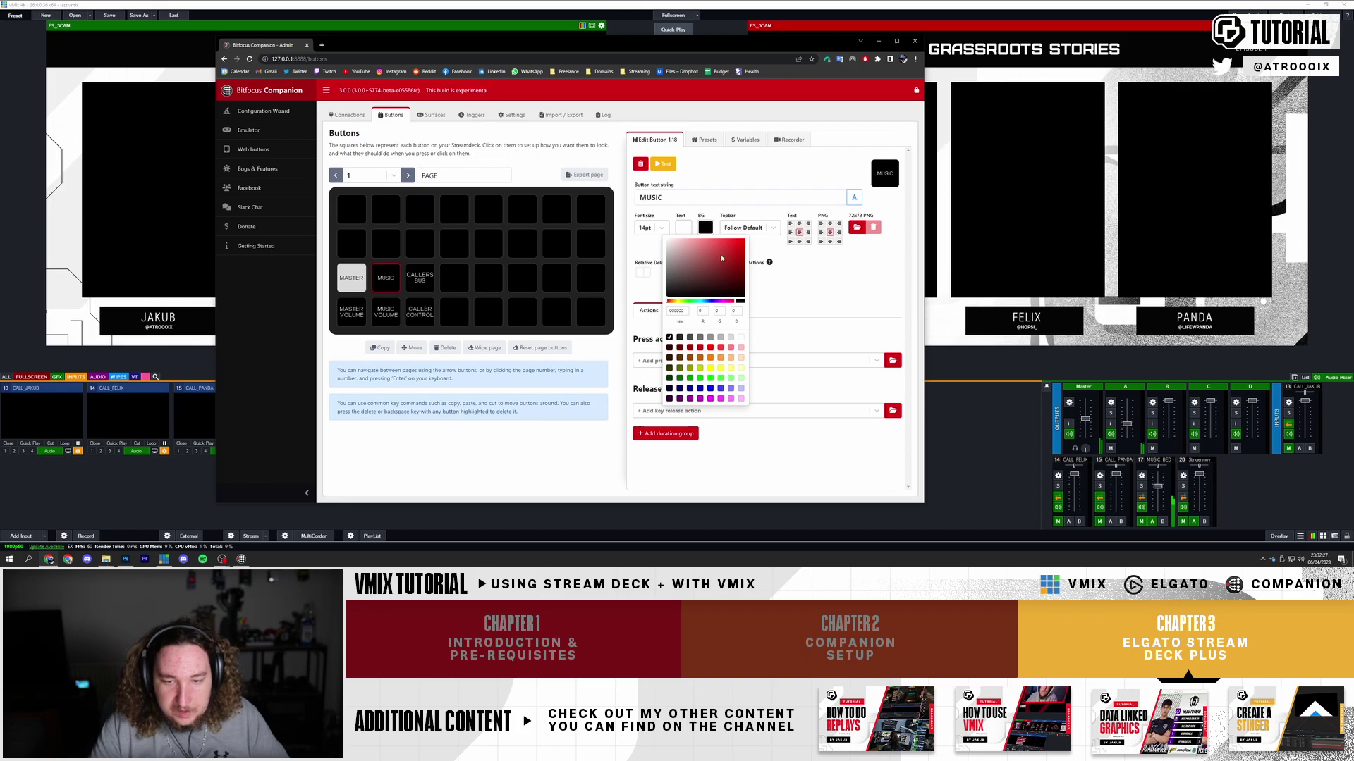
pyautogui.click(682, 227)
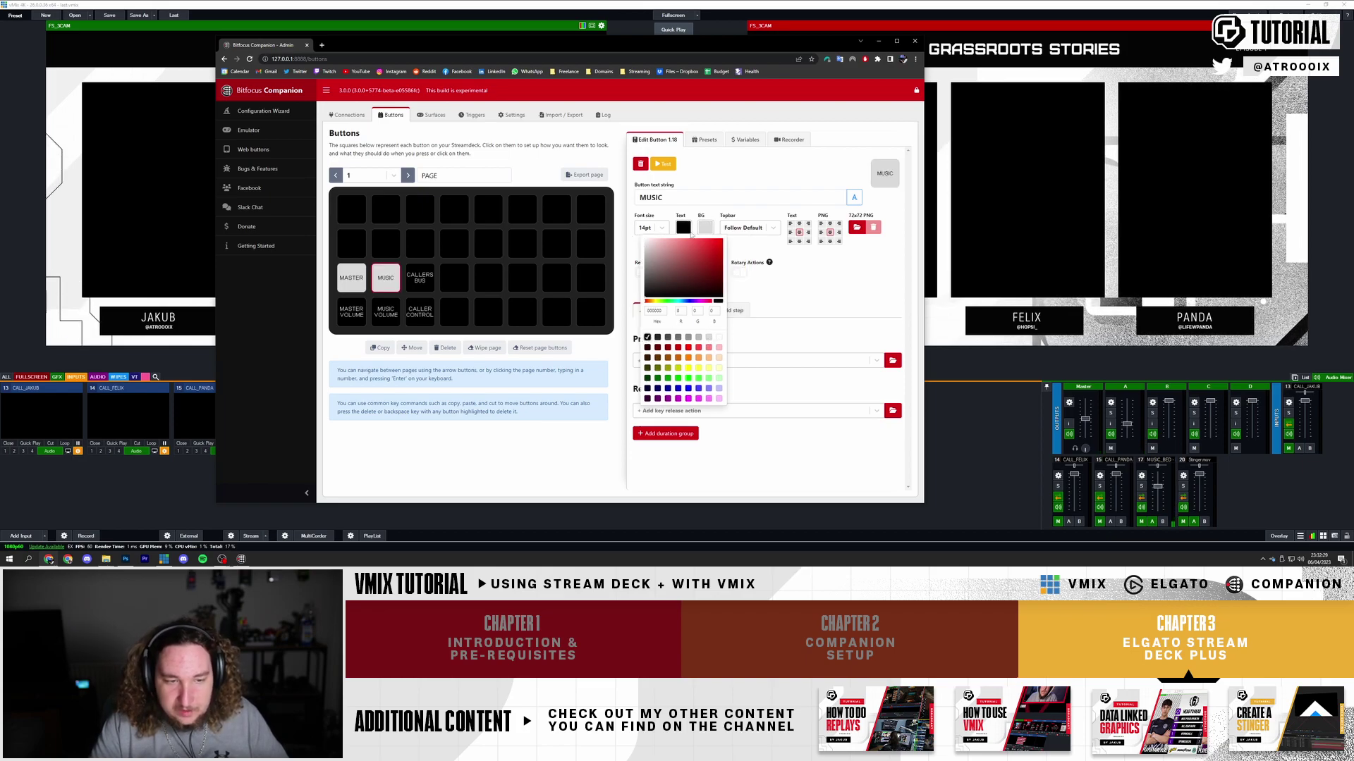
# Give the CALLERS BUS button a light grey background and black label text
pyautogui.click(420, 277)
pyautogui.click(703, 227)
pyautogui.click(719, 337)
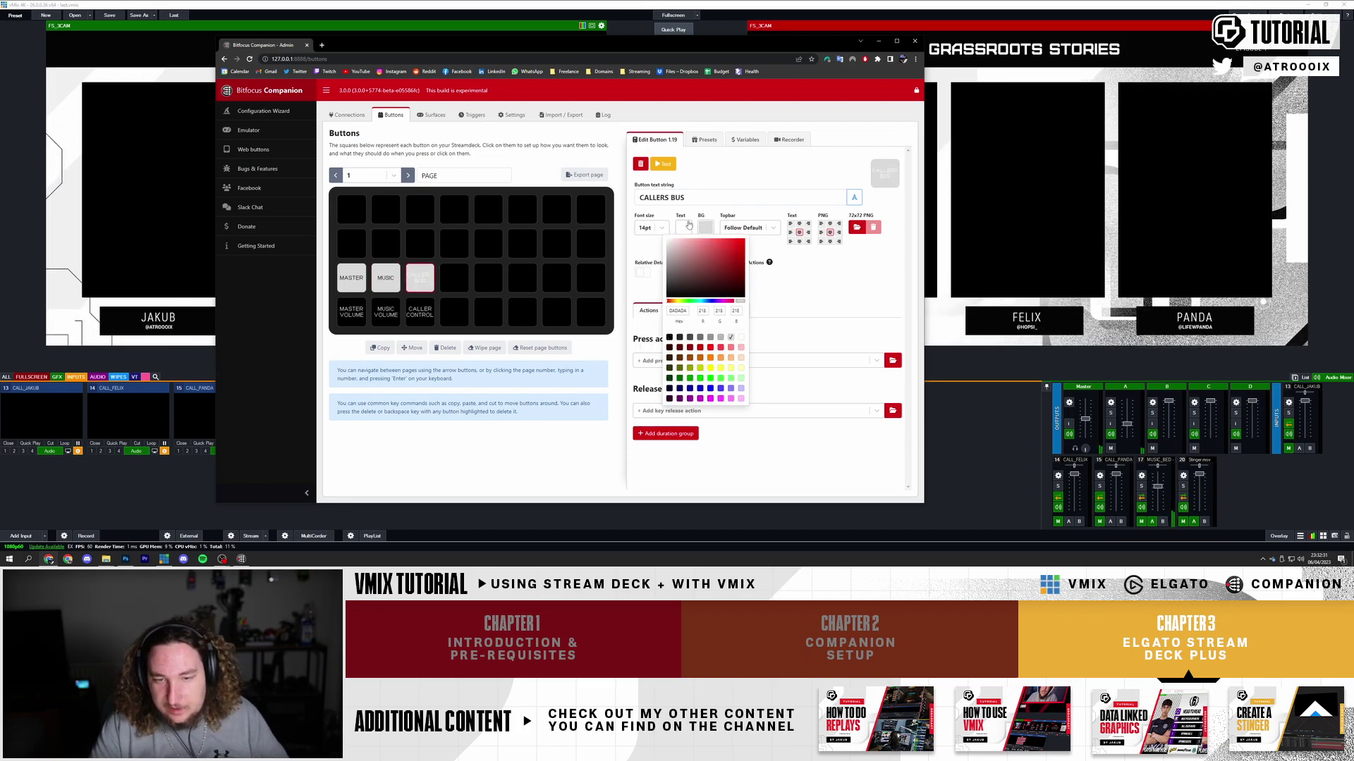
pyautogui.click(648, 337)
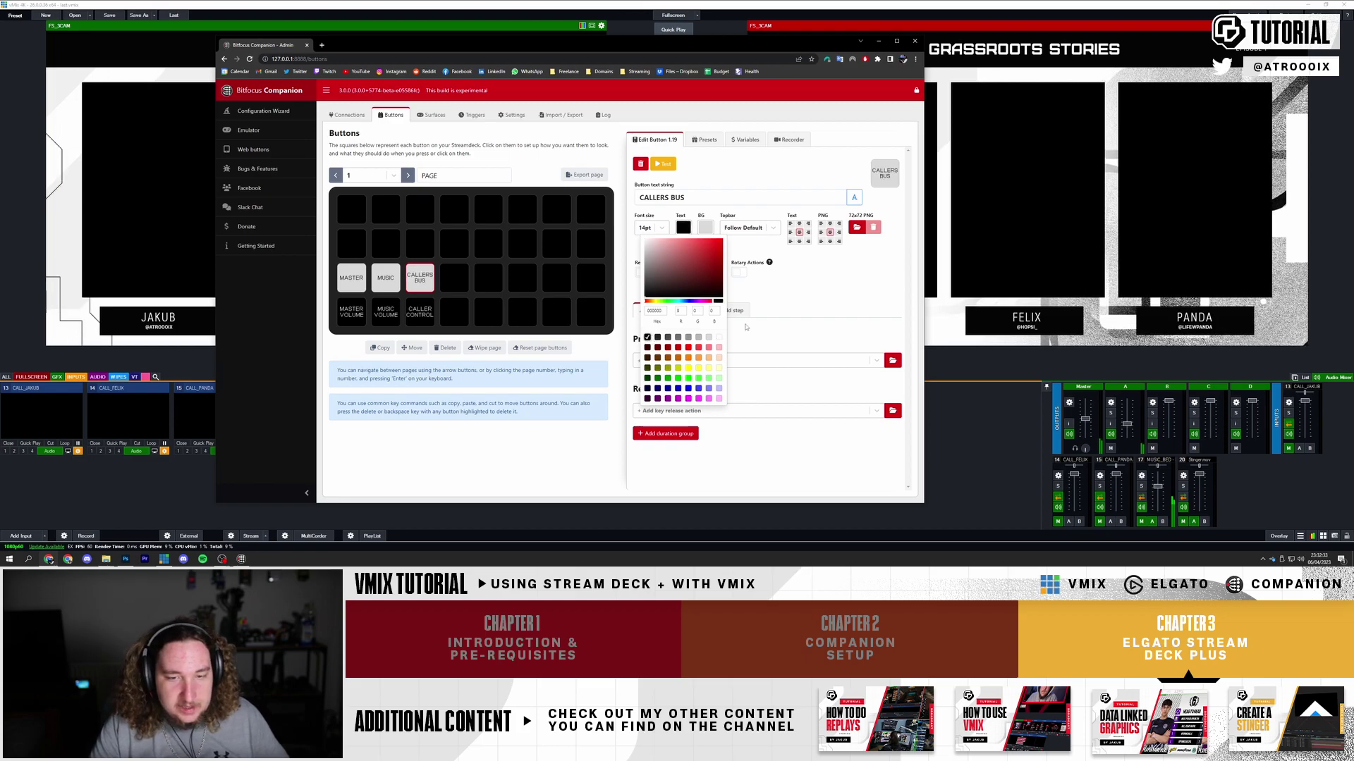
pyautogui.click(816, 292)
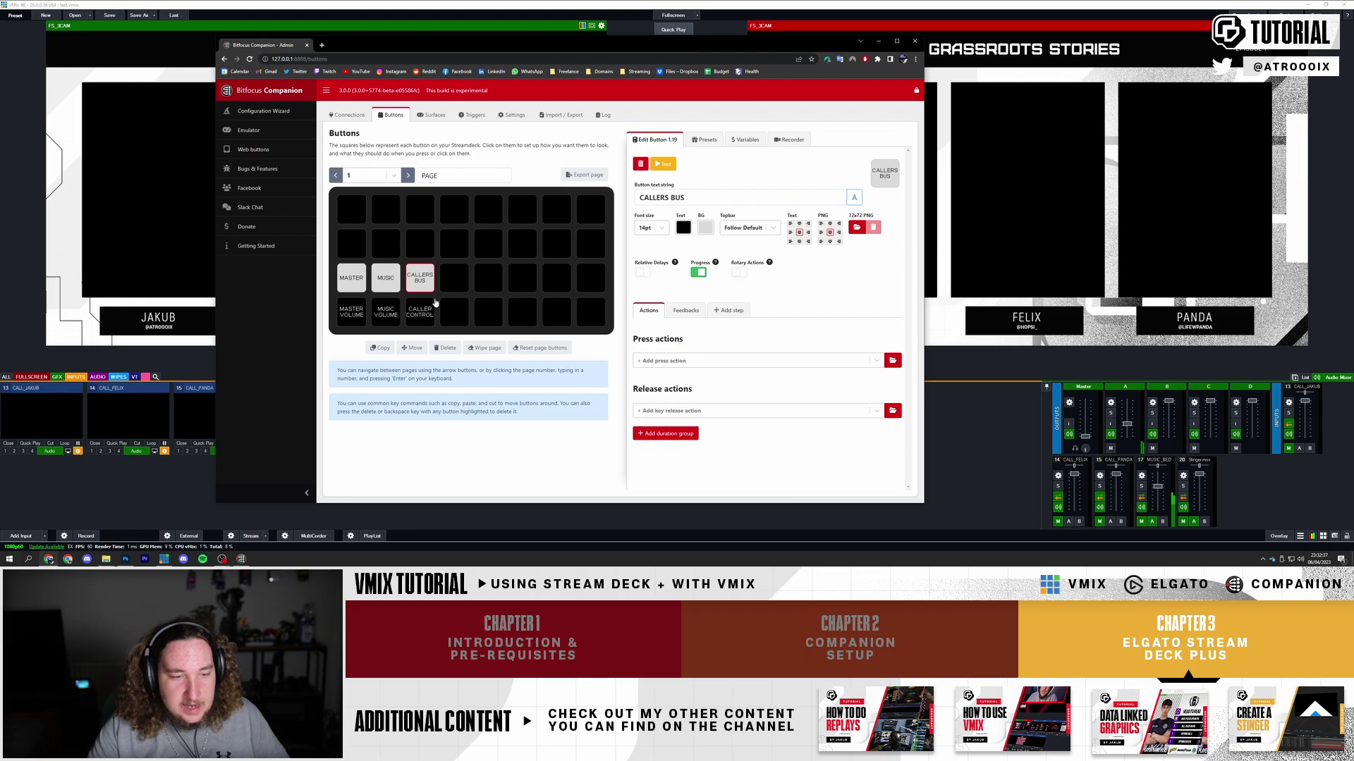
pyautogui.click(419, 279)
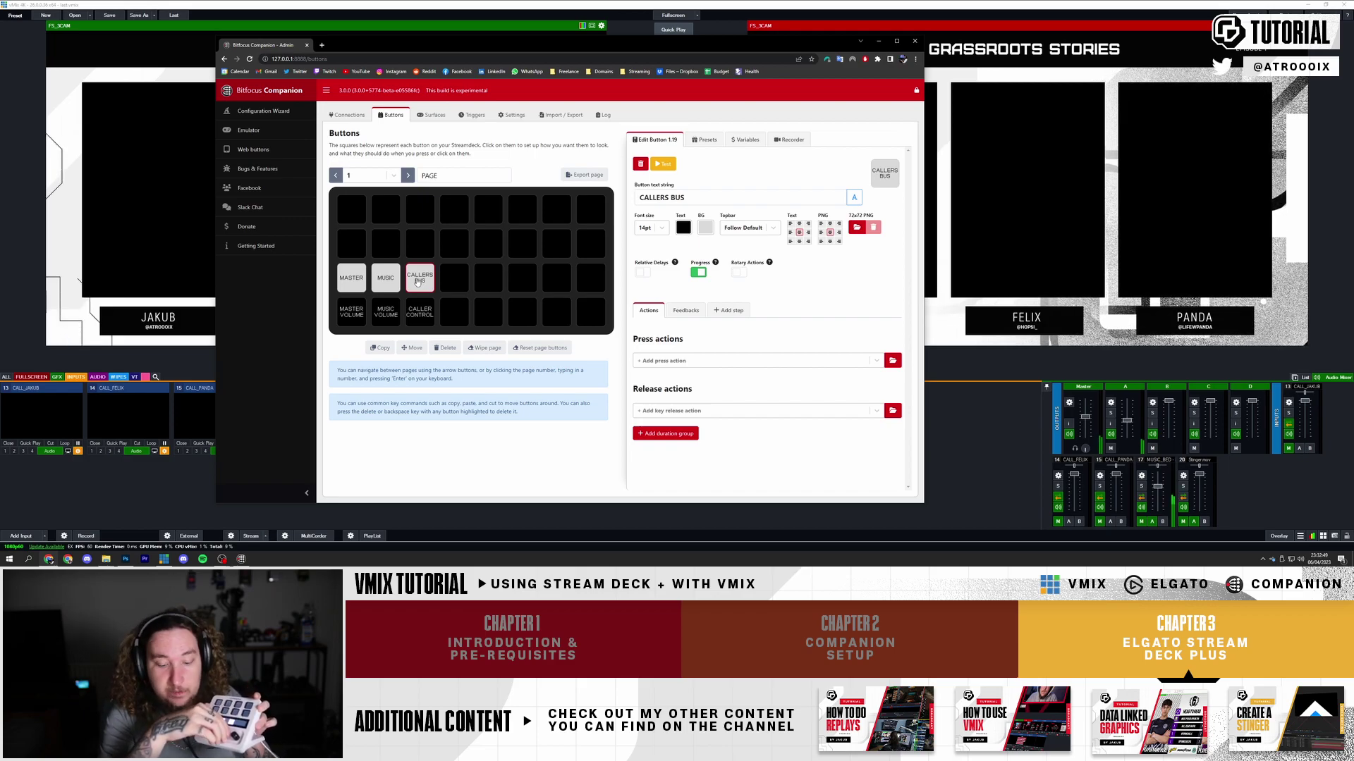
pyautogui.click(357, 215)
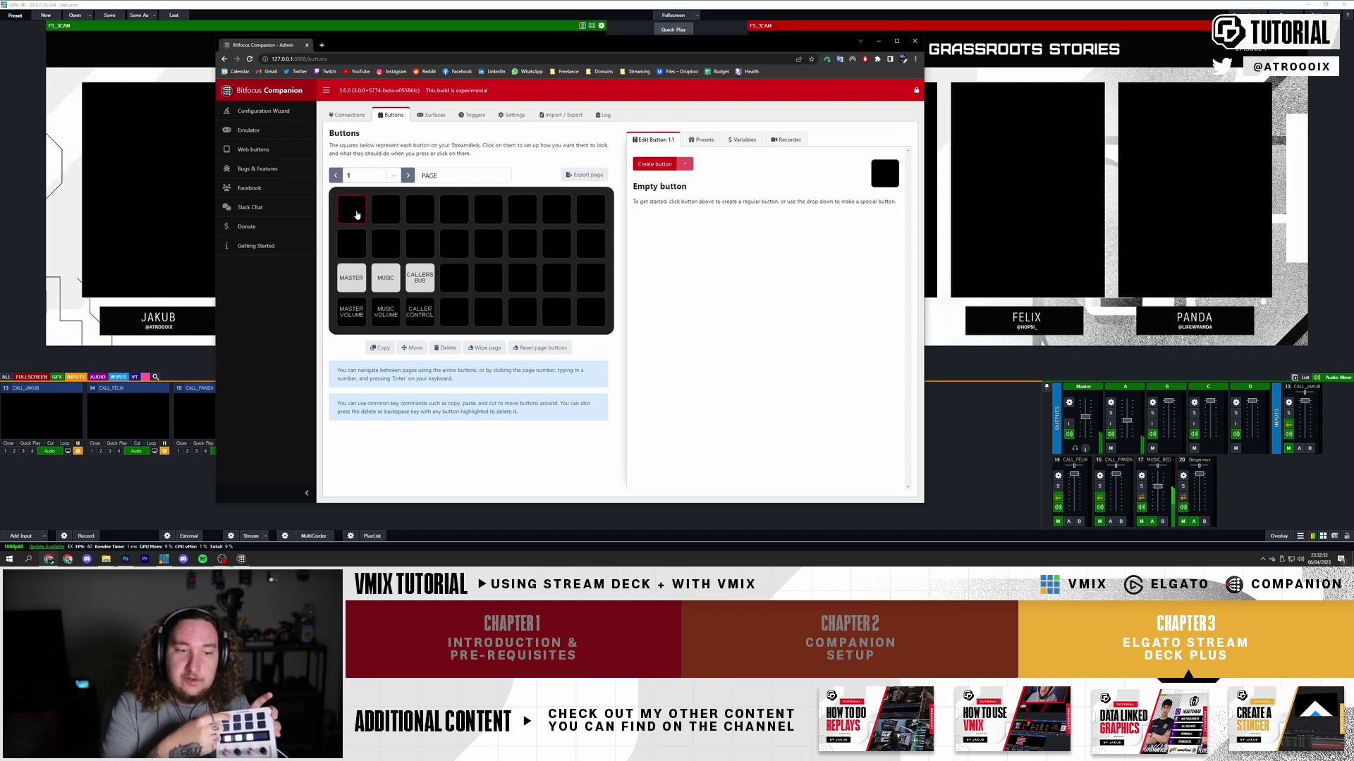
# Create a button in the first slot labelled FS_START, matching the vMix input name
pyautogui.click(655, 164)
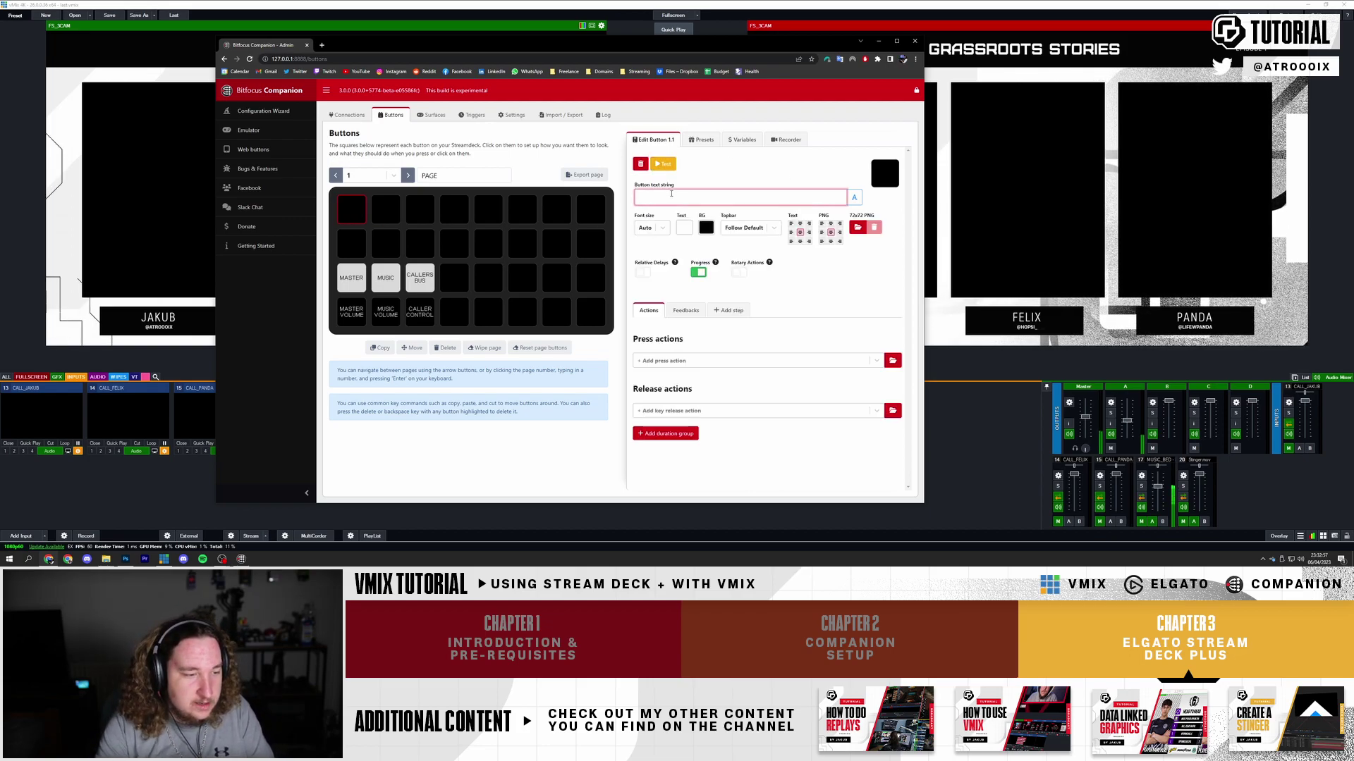
pyautogui.click(31, 378)
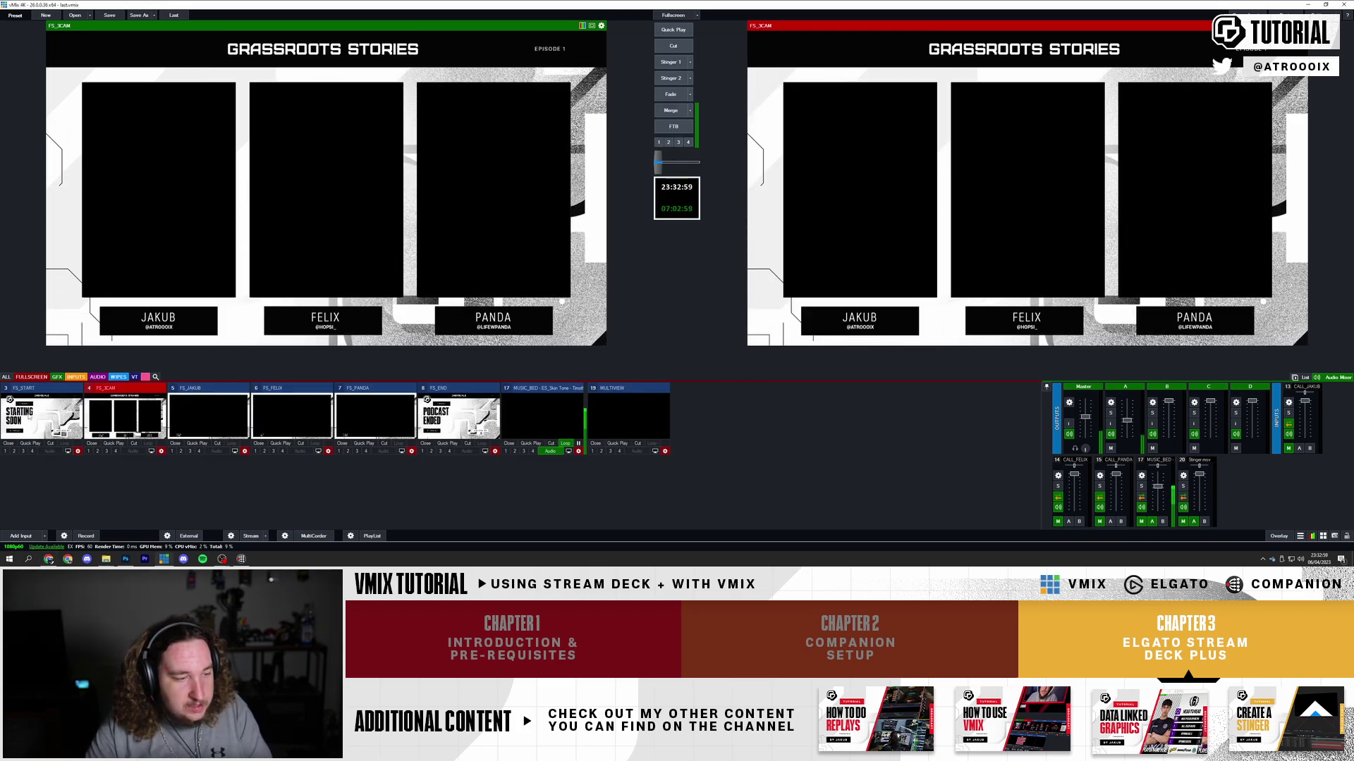
pyautogui.hotkey('alt', 'Tab')
pyautogui.write('S')
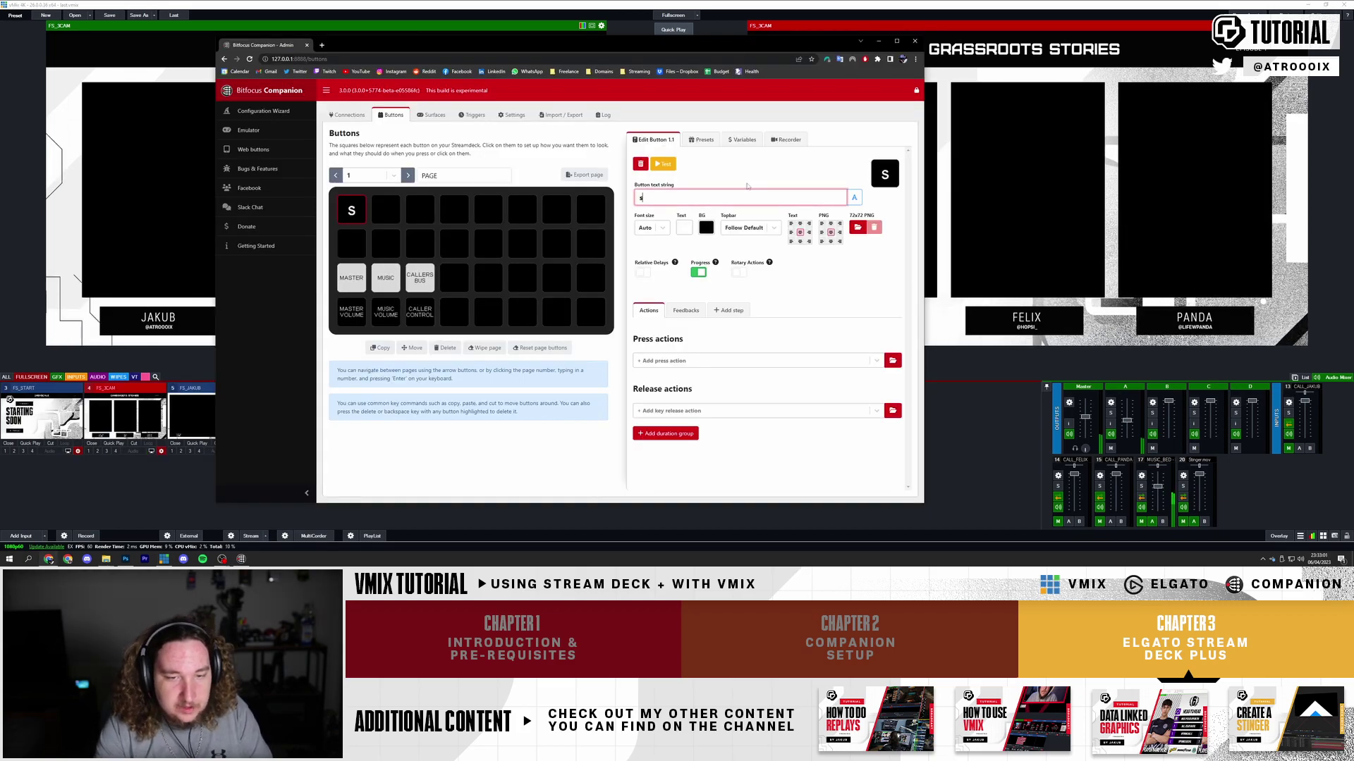
pyautogui.write('TART')
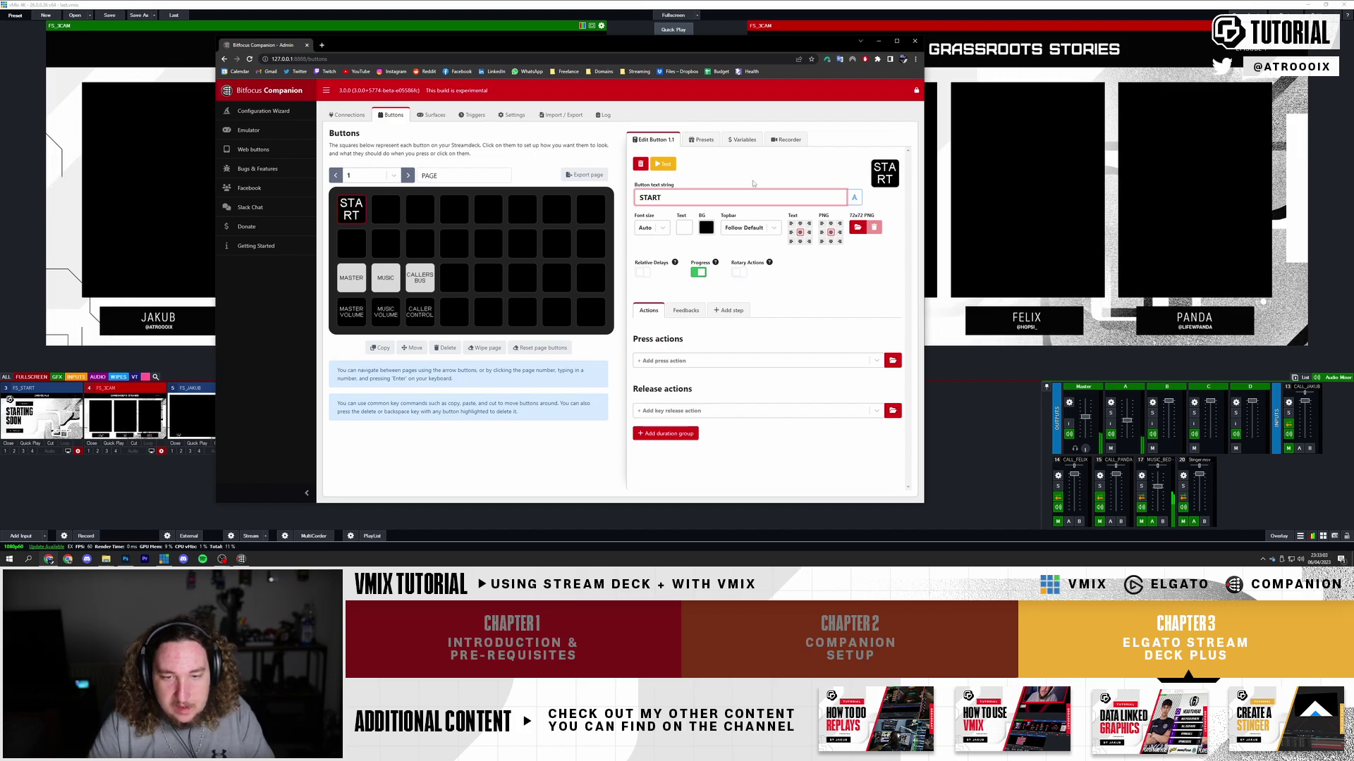
pyautogui.hotkey('ctrl', 'a')
pyautogui.write('FS_sTAR')
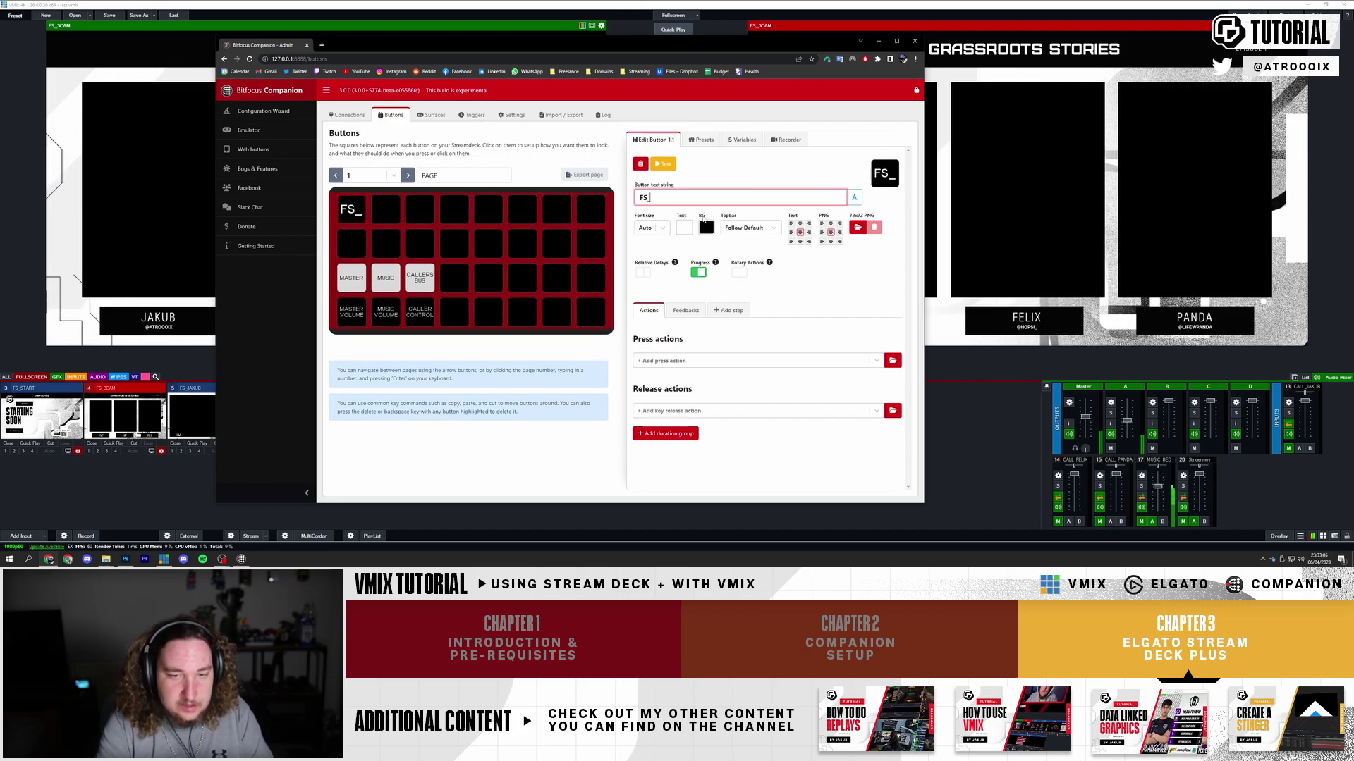
pyautogui.press('BackSpace')
pyautogui.press('BackSpace')
pyautogui.press('BackSpace')
pyautogui.press('BackSpace')
pyautogui.write('START')
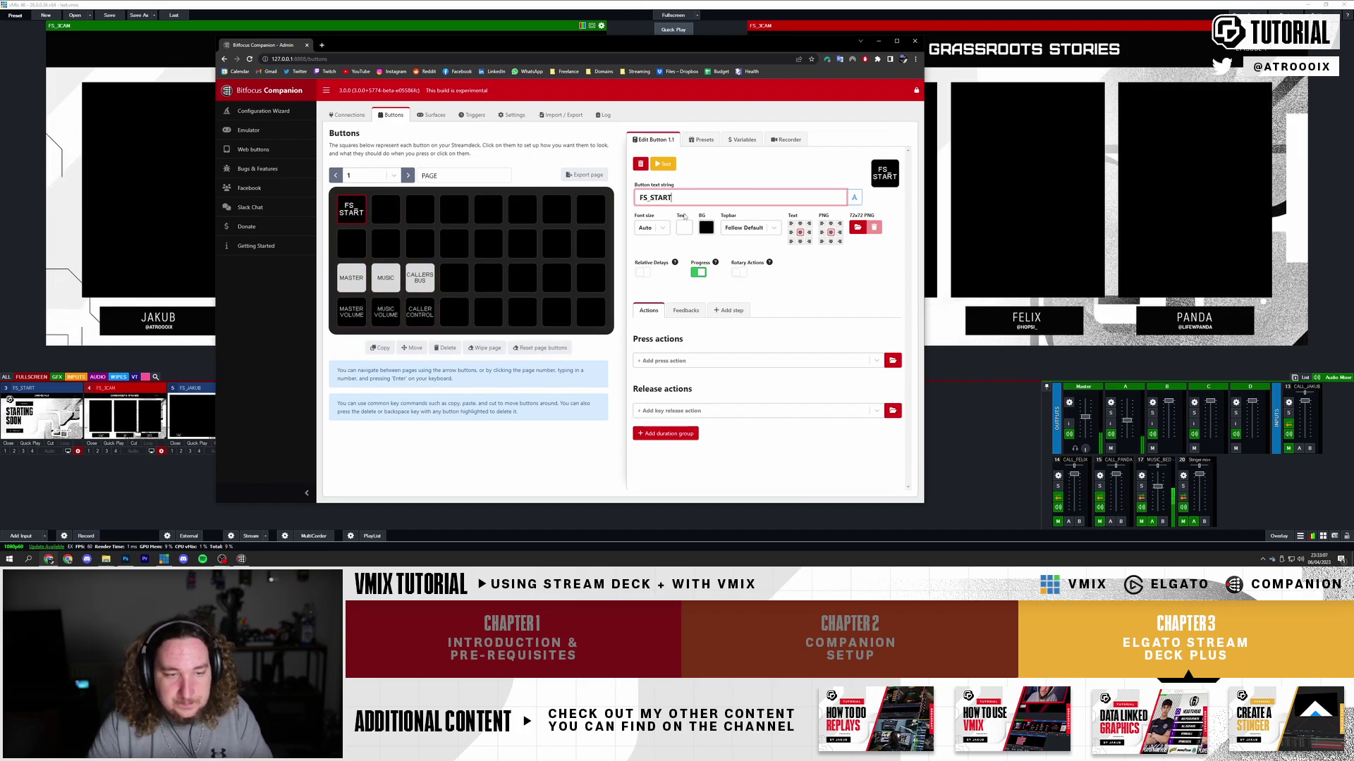
pyautogui.hotkey('ctrl', 'a')
# Set the FS_START label font size to 7pt
pyautogui.click(645, 228)
pyautogui.click(657, 280)
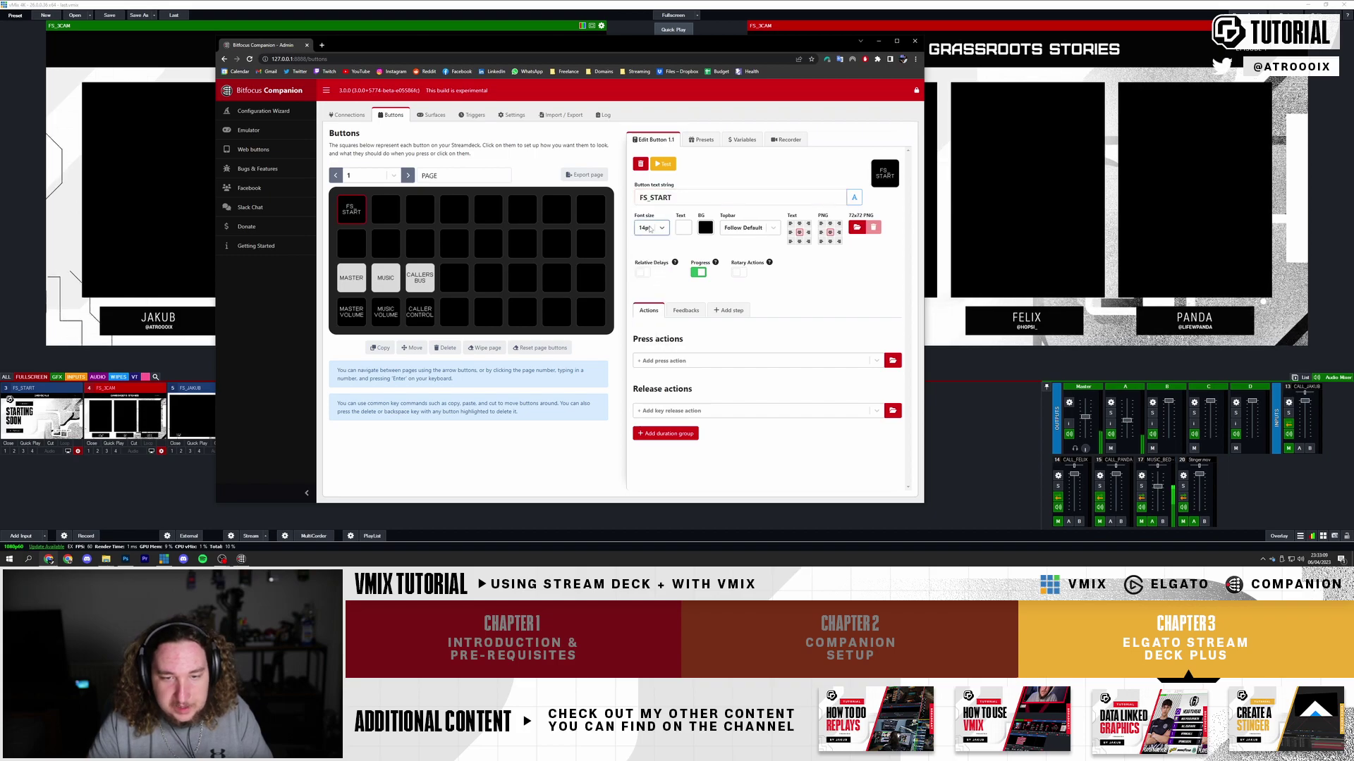
pyautogui.click(650, 229)
pyautogui.click(652, 251)
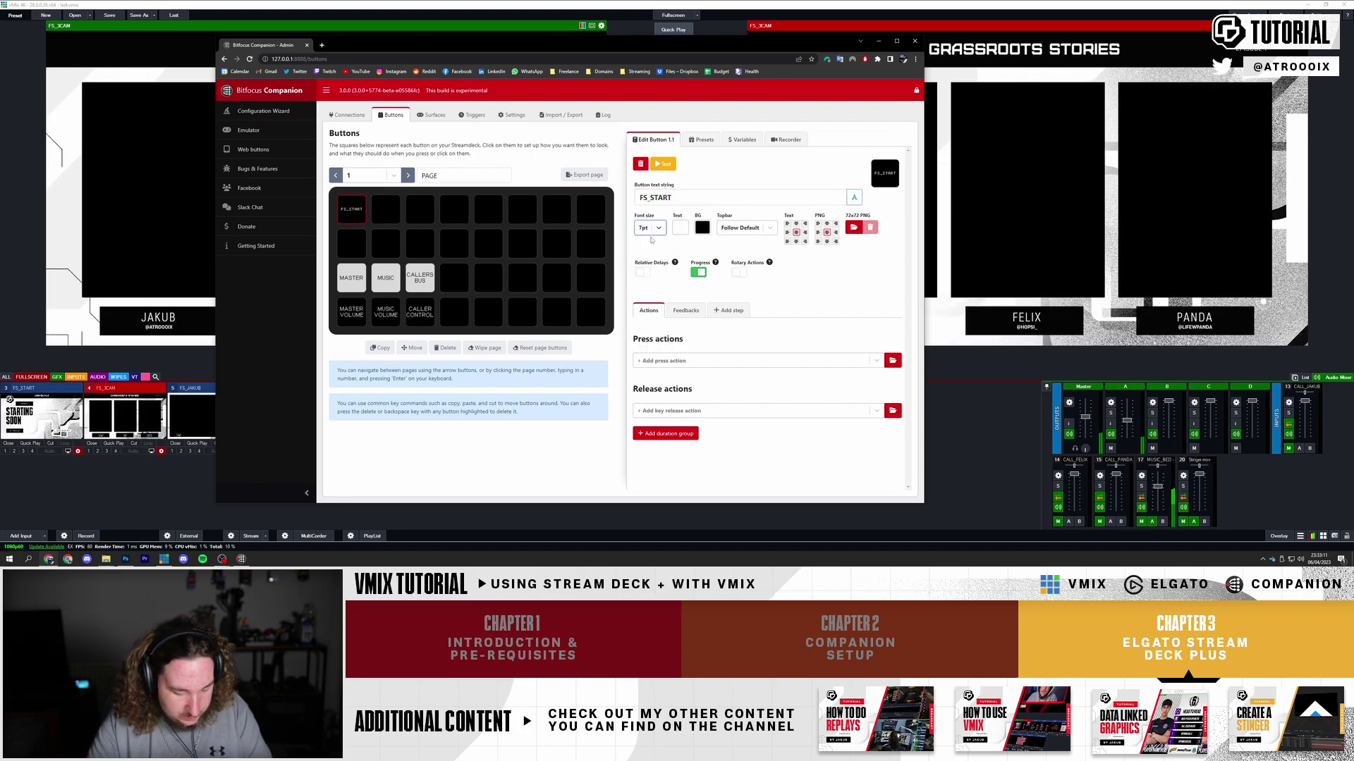
# Add the press action 'vmix: Input - Send Input to Preview' with Input FS_START
pyautogui.click(690, 361)
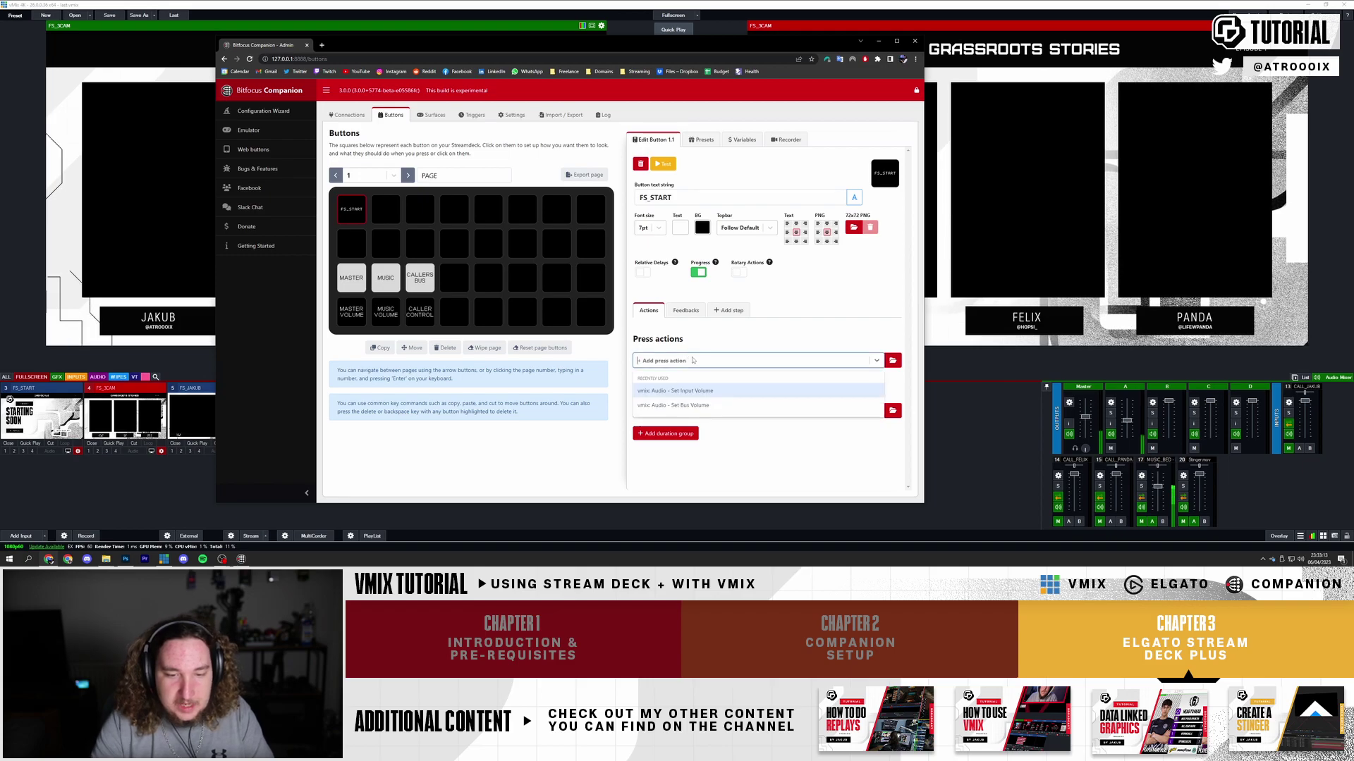
pyautogui.write('PREVIEW')
pyautogui.click(698, 380)
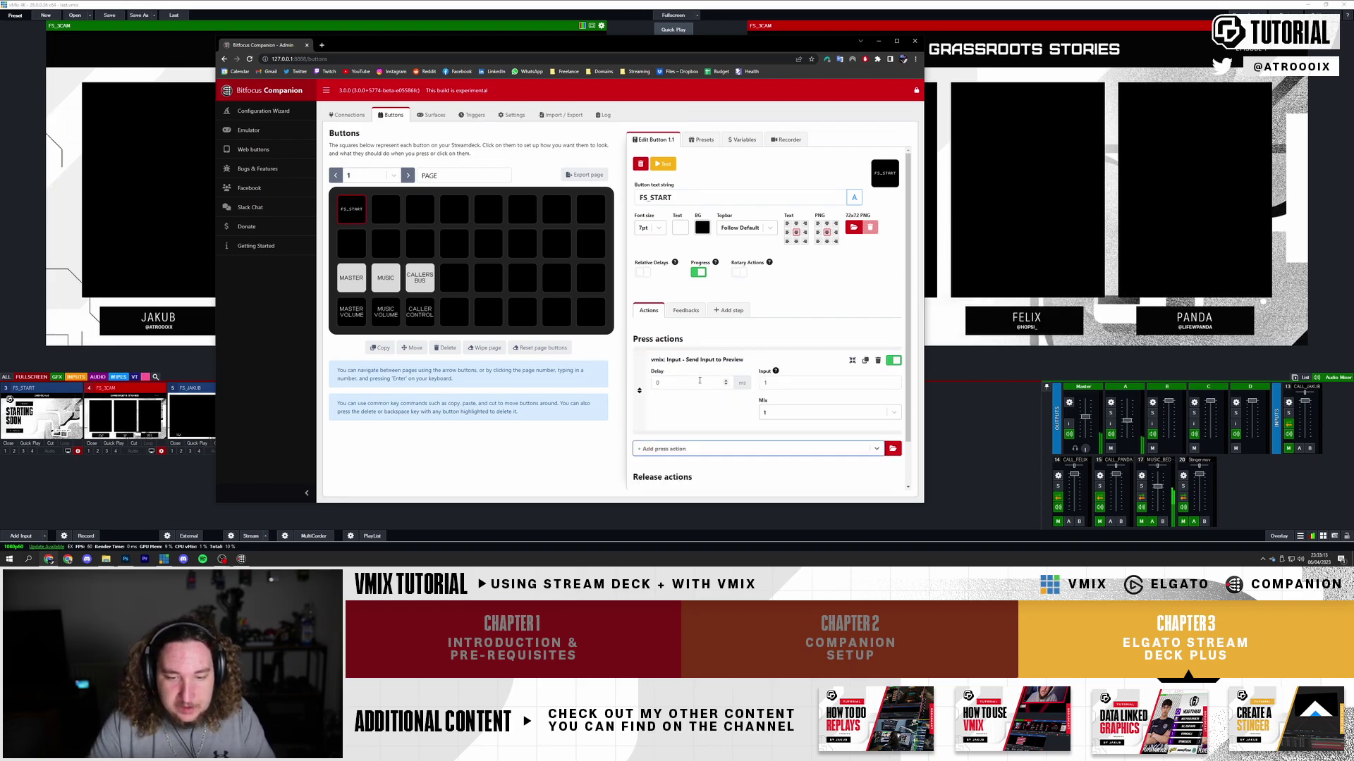
pyautogui.click(787, 385)
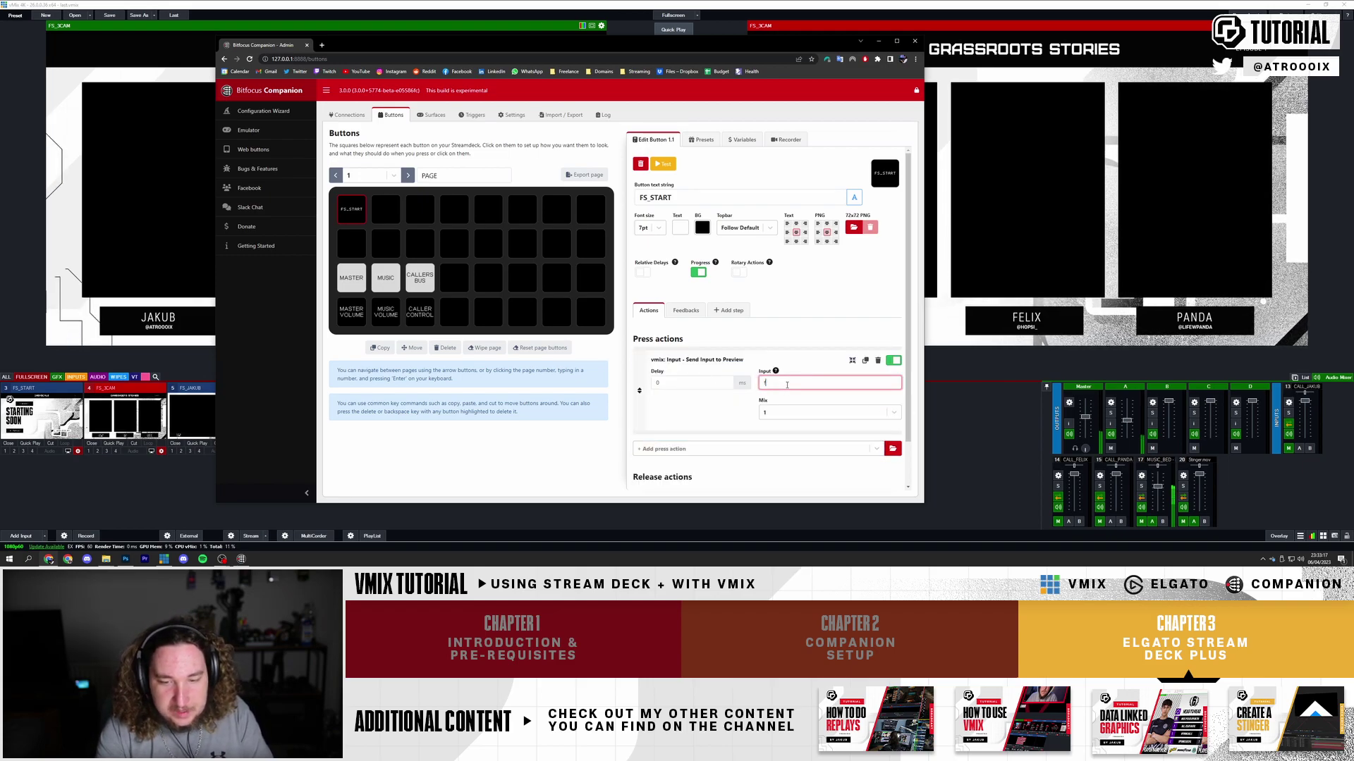
pyautogui.write('FS_START')
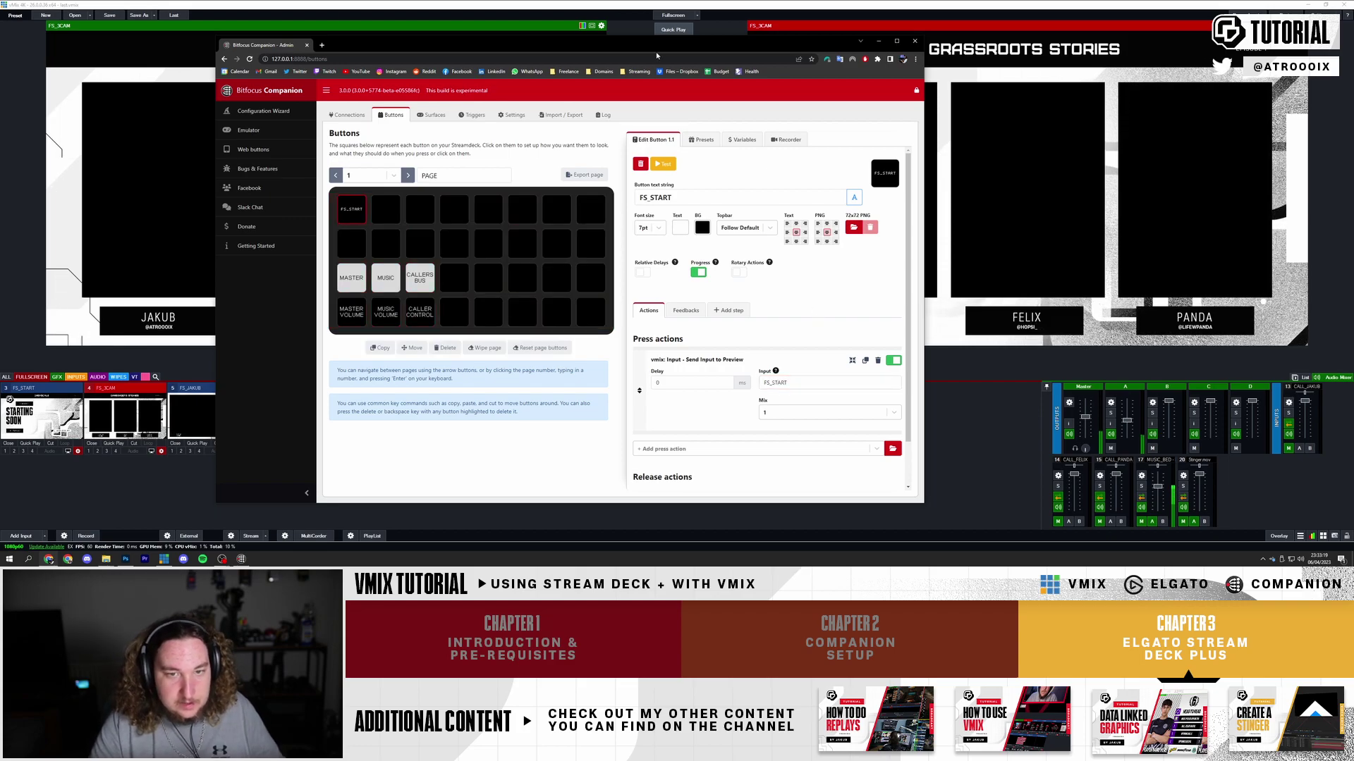
pyautogui.moveTo(636, 46); pyautogui.dragTo(832, 76)
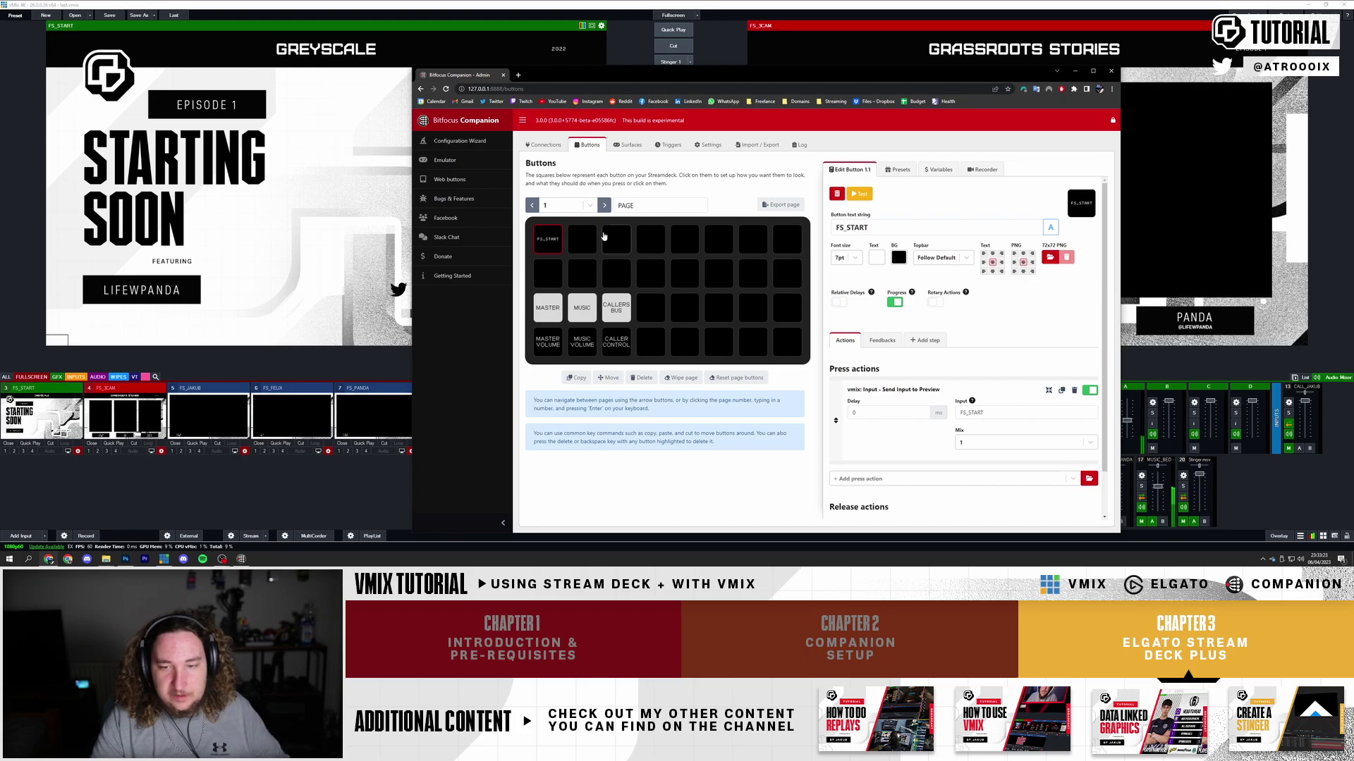
# Add a 'vmix: Tally - Preview state' feedback for input FS_START
pyautogui.moveTo(728, 73); pyautogui.dragTo(574, 28)
pyautogui.click(728, 294)
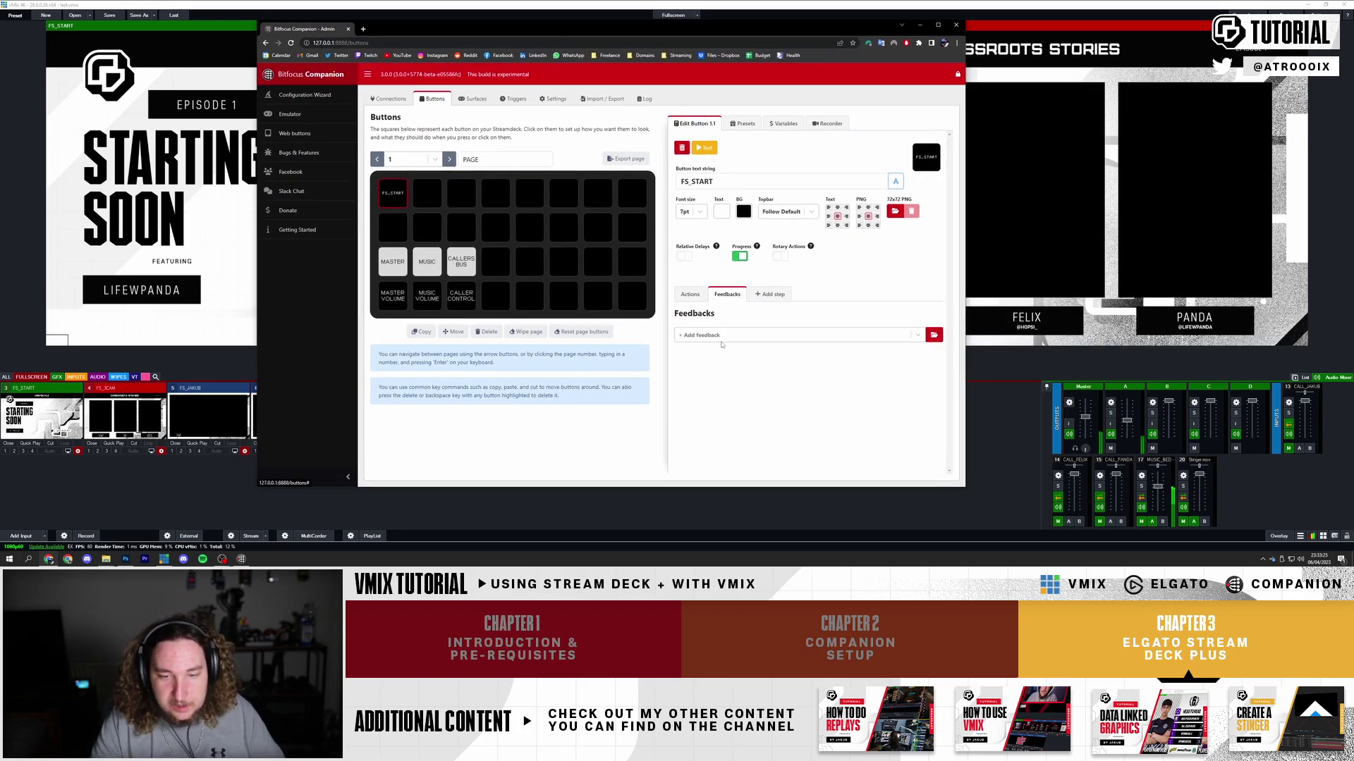
pyautogui.click(724, 336)
pyautogui.write('preview')
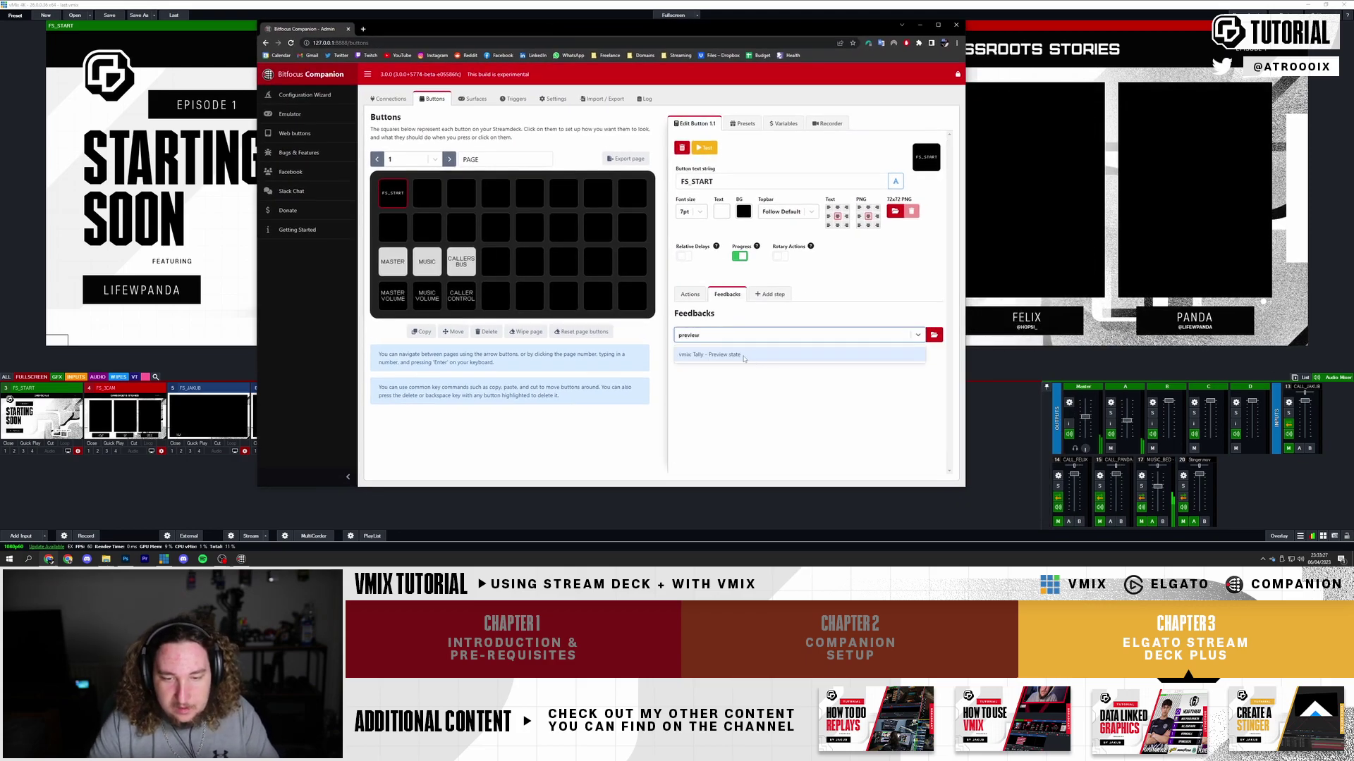
pyautogui.click(743, 355)
pyautogui.doubleClick(831, 362)
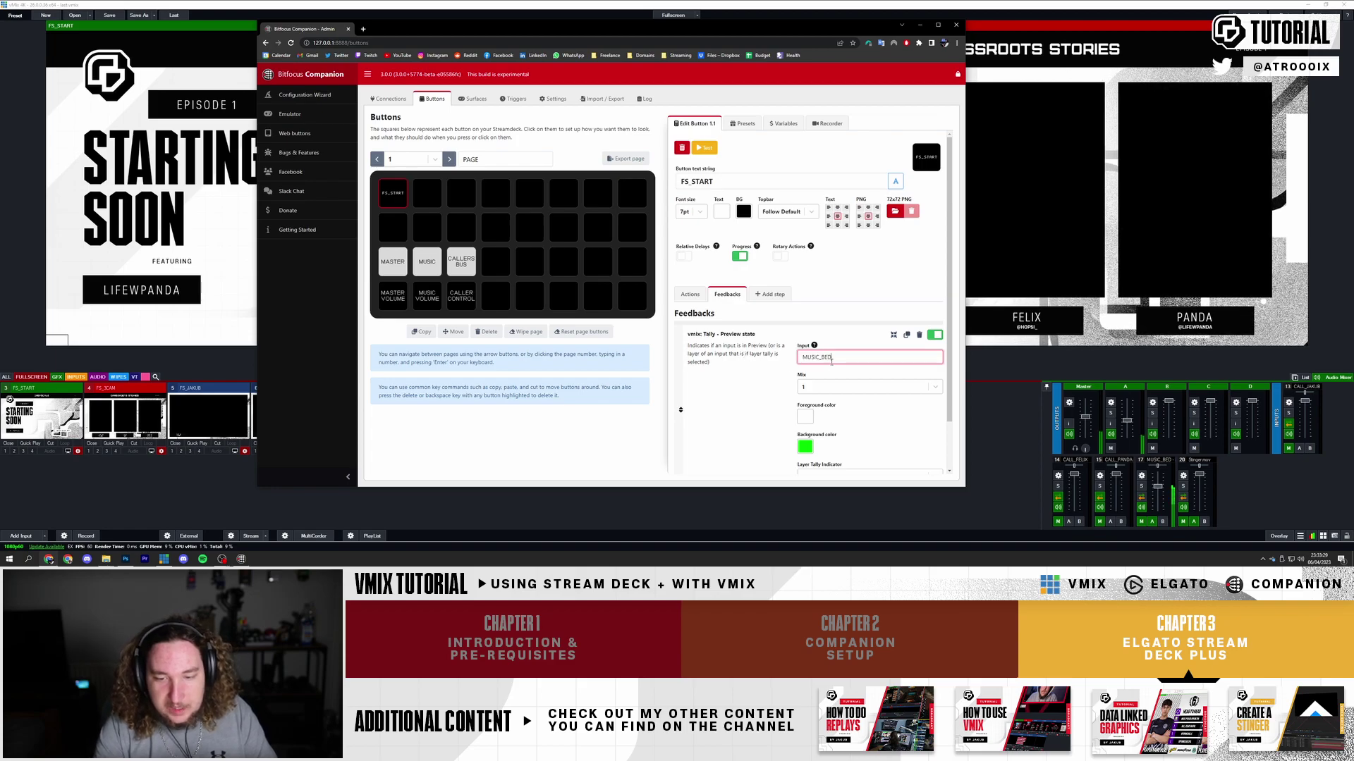
pyautogui.write('FS_ST')
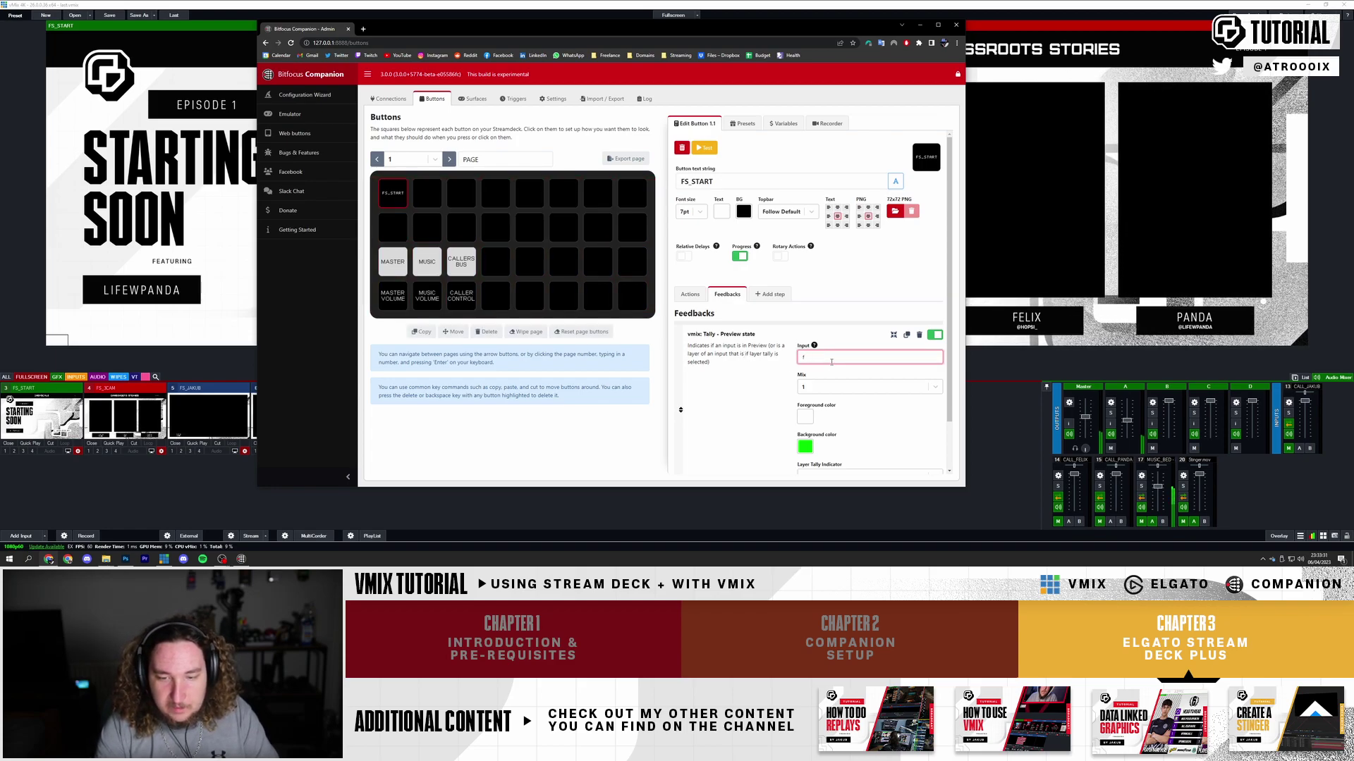
pyautogui.write('ART')
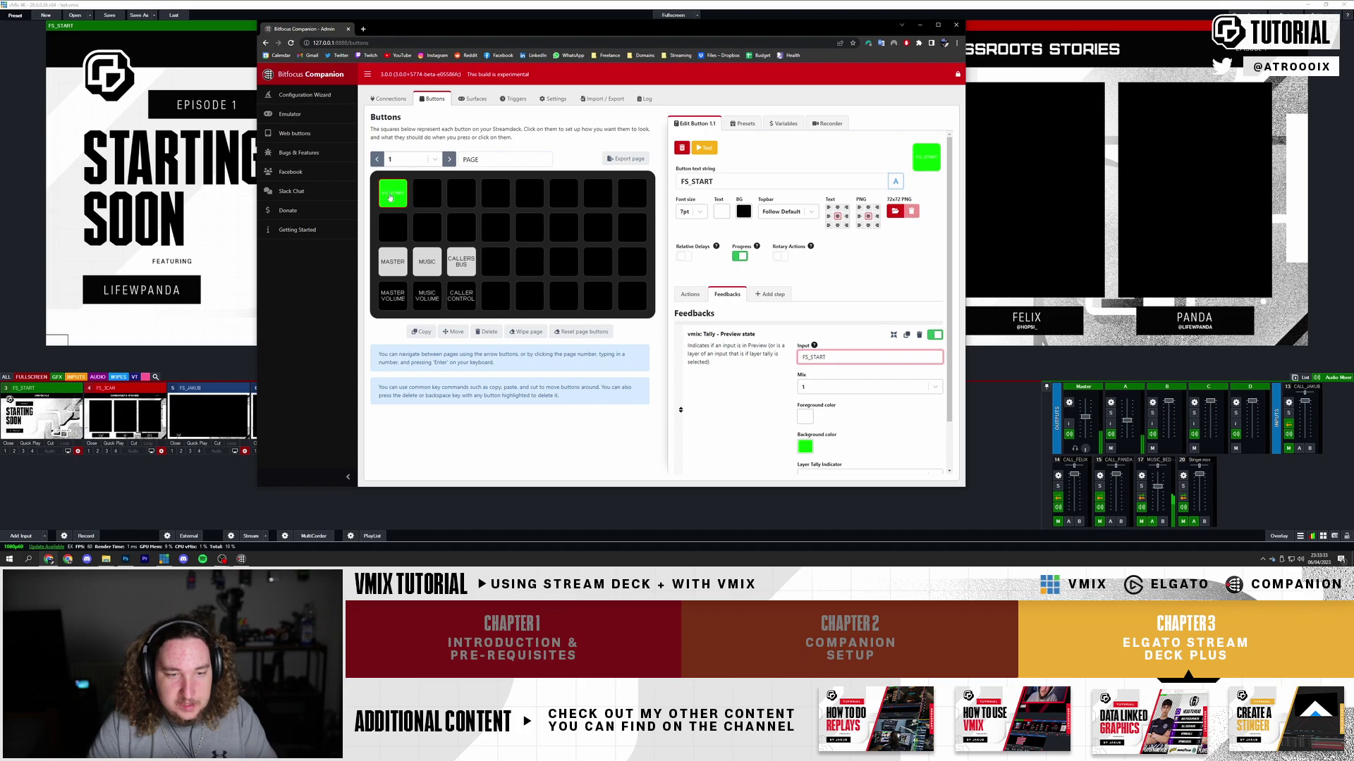
pyautogui.scroll(-1, 837, 339)
pyautogui.doubleClick(836, 302)
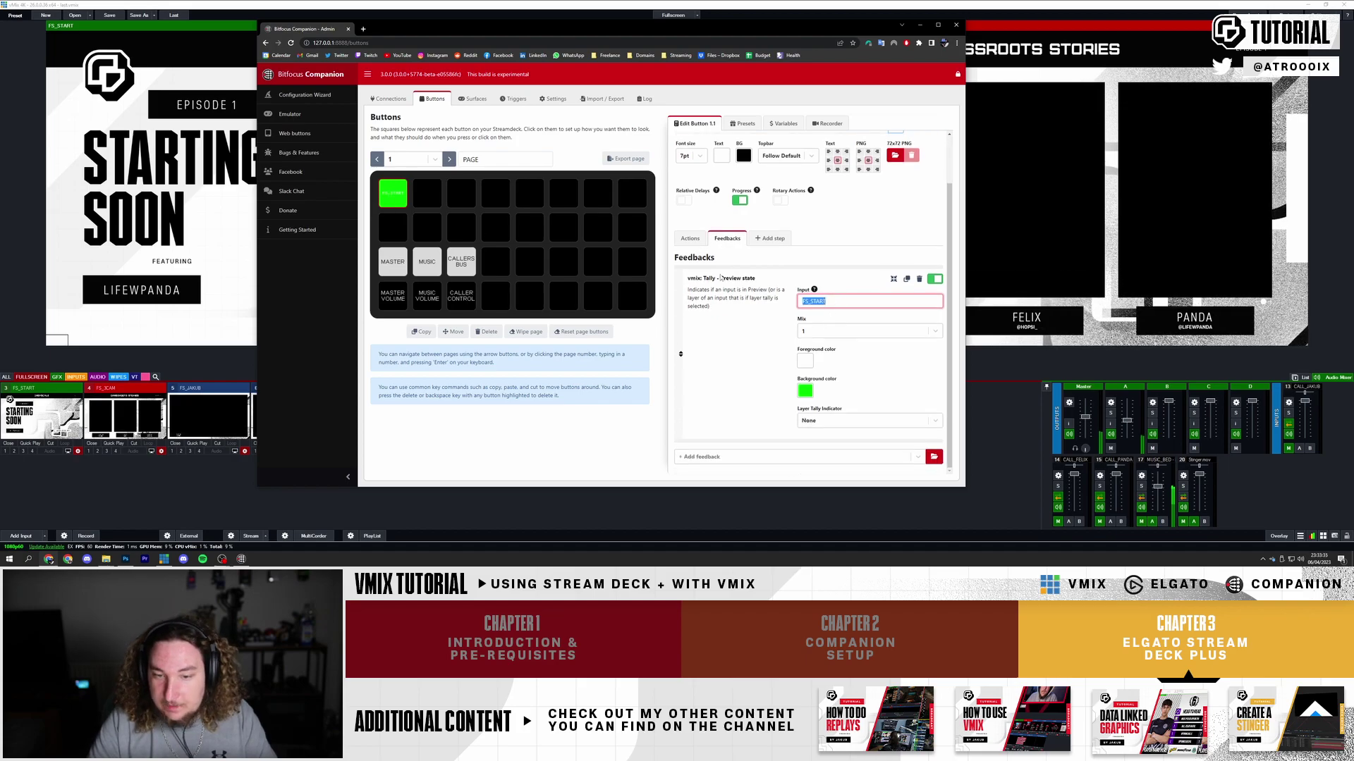
# Add a 'vmix: Tally - Program state' feedback for input FS_START
pyautogui.click(723, 458)
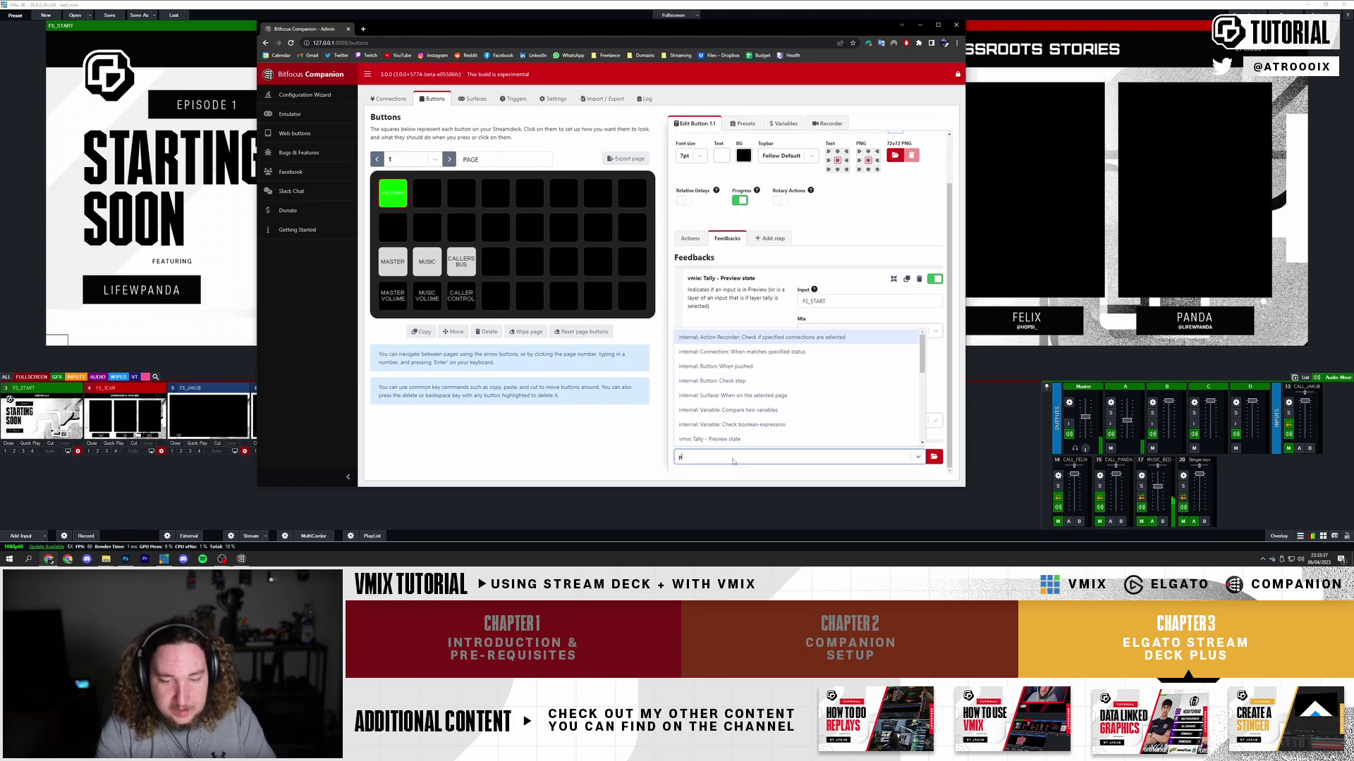
pyautogui.write('program')
pyautogui.press('Return')
pyautogui.scroll(-3, 811, 367)
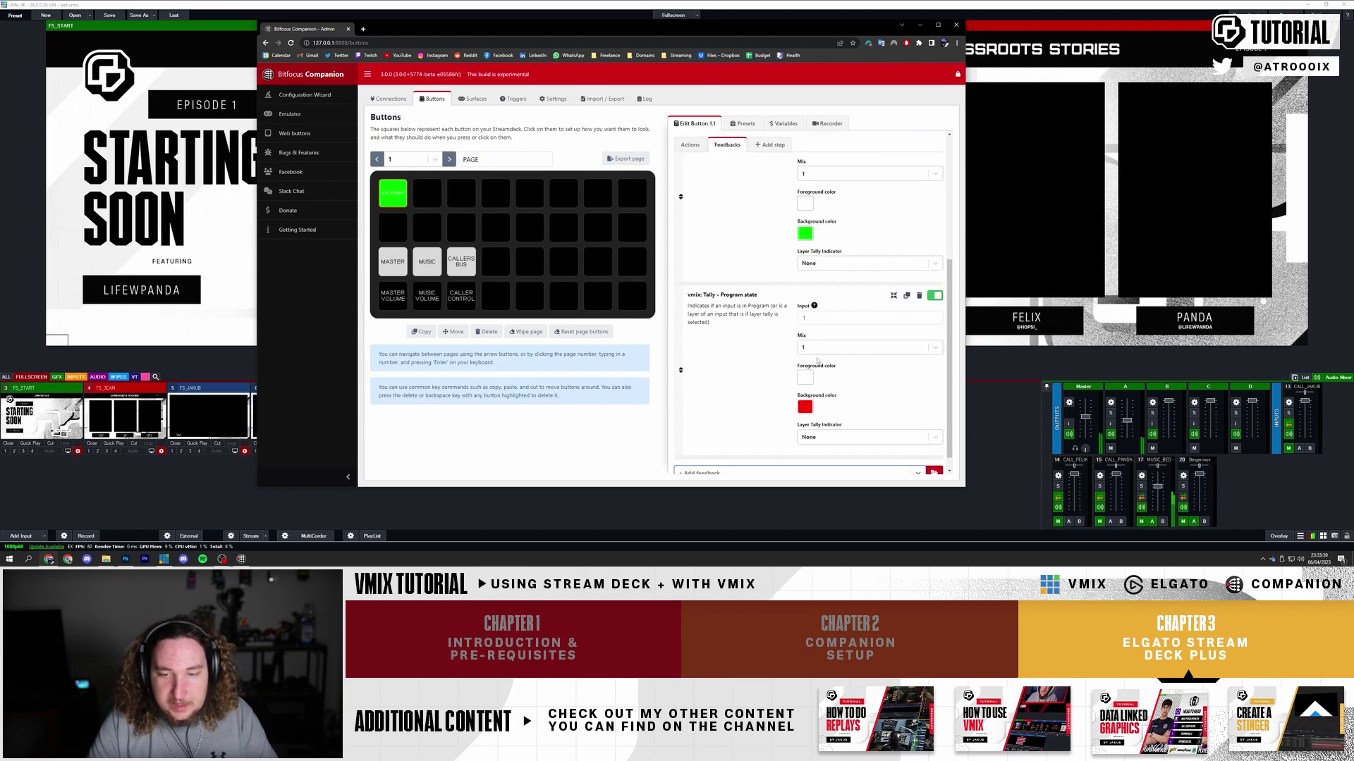
pyautogui.doubleClick(825, 317)
pyautogui.click(780, 363)
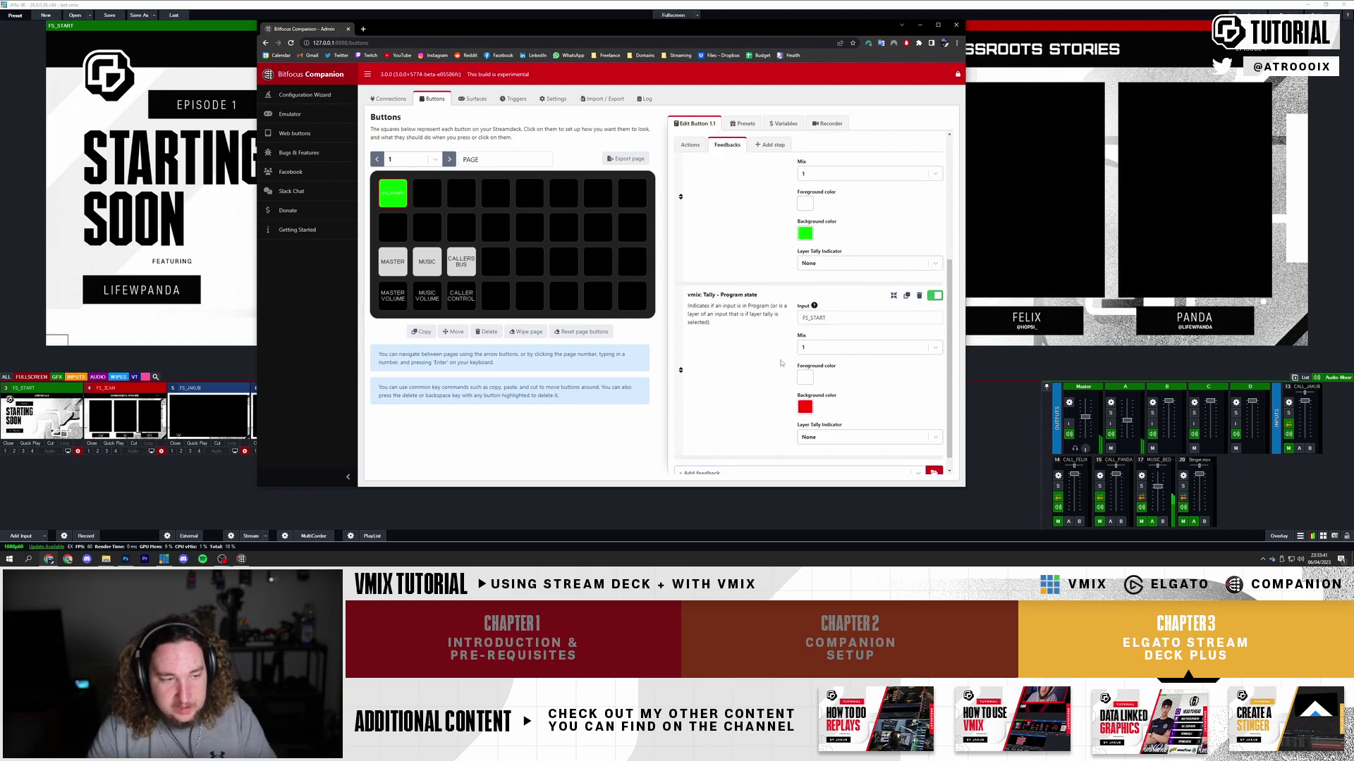
# Test the tally by cutting FS_START to program in vMix, then swapping it back
pyautogui.moveTo(433, 33); pyautogui.dragTo(496, 286)
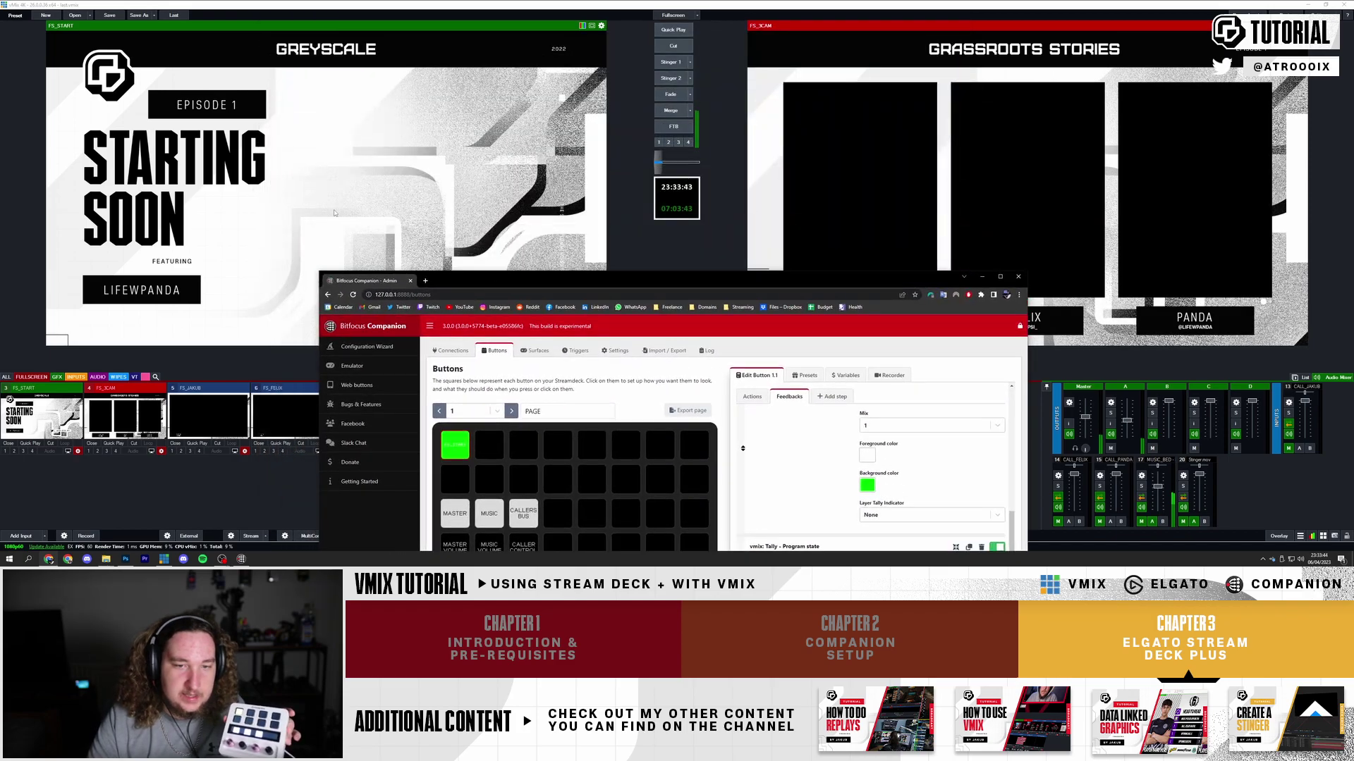
pyautogui.click(672, 47)
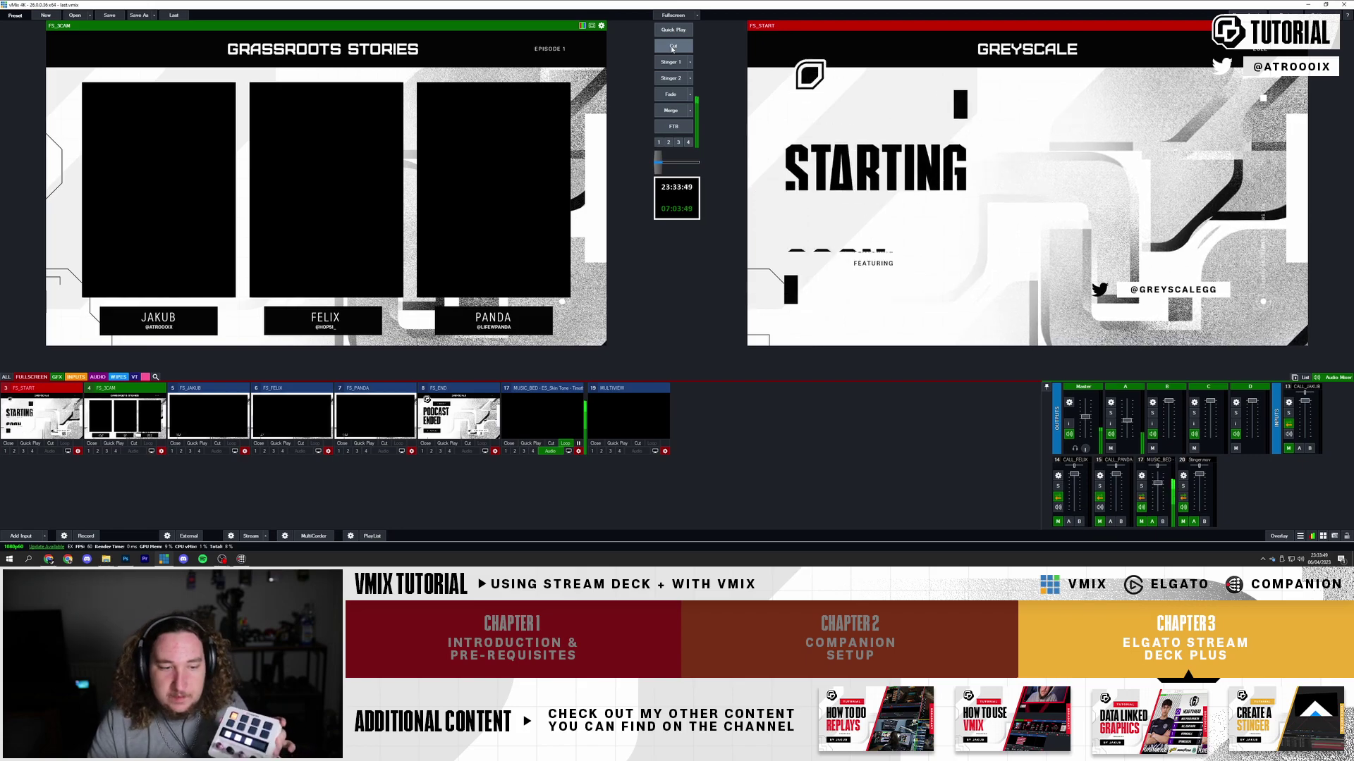
pyautogui.press('space')
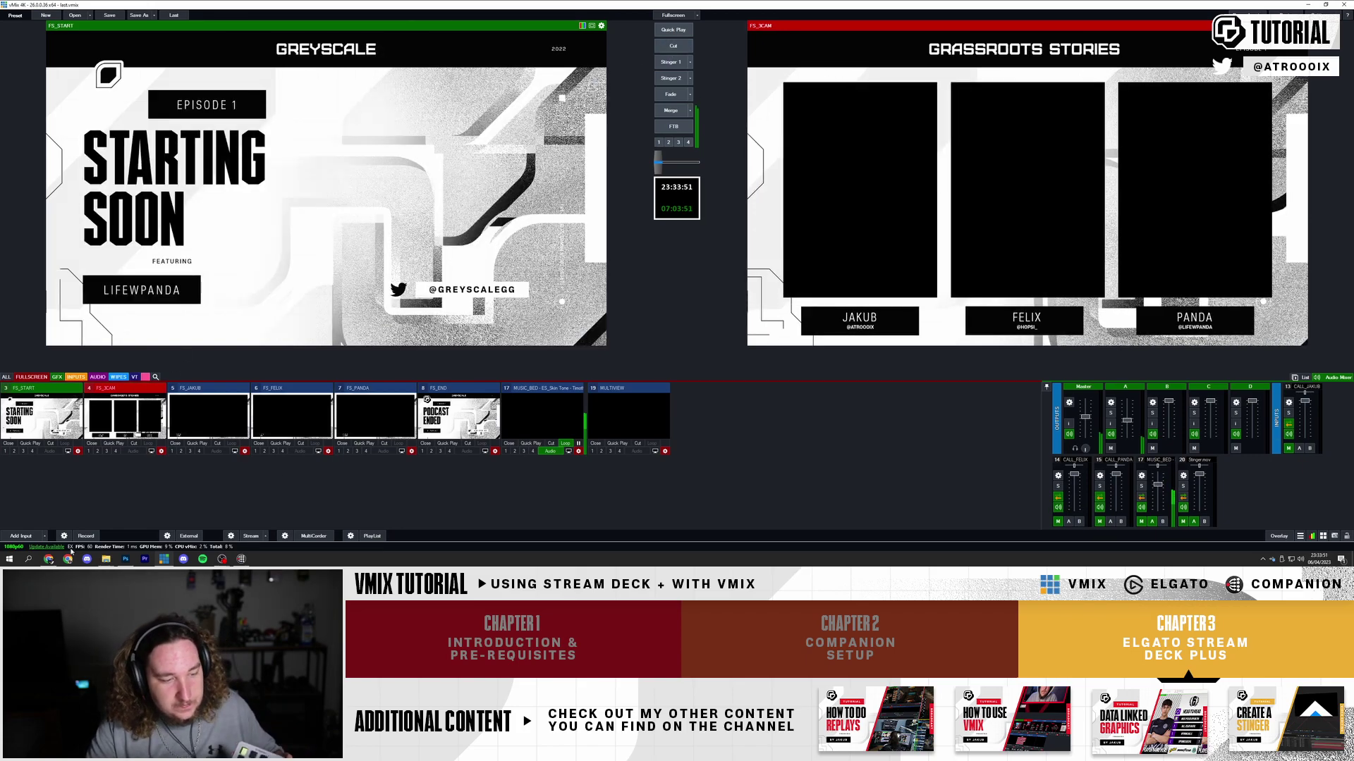
pyautogui.click(49, 559)
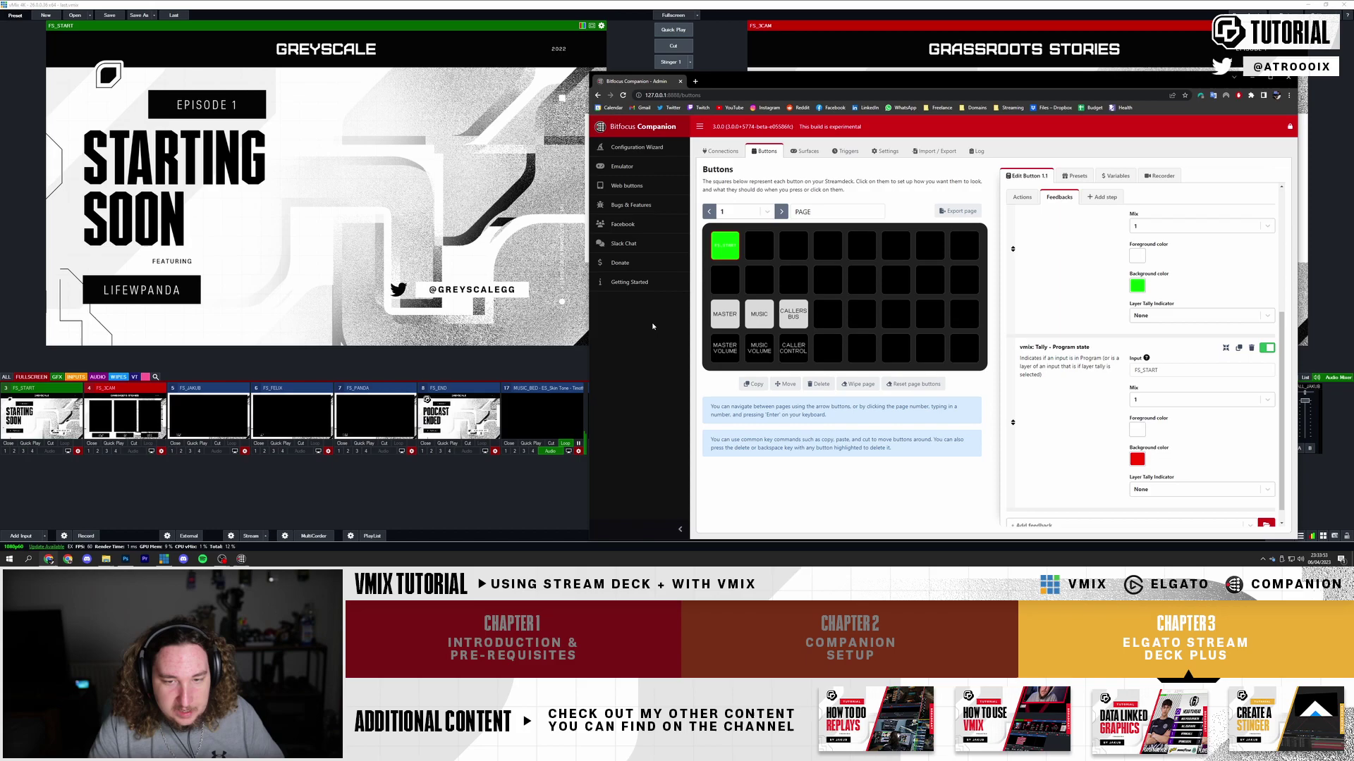
# Copy the FS_START button into the next empty slot and relabel it FS_3CAM
pyautogui.hotkey('ctrl', 'c')
pyautogui.click(759, 246)
pyautogui.hotkey('ctrl', 'v')
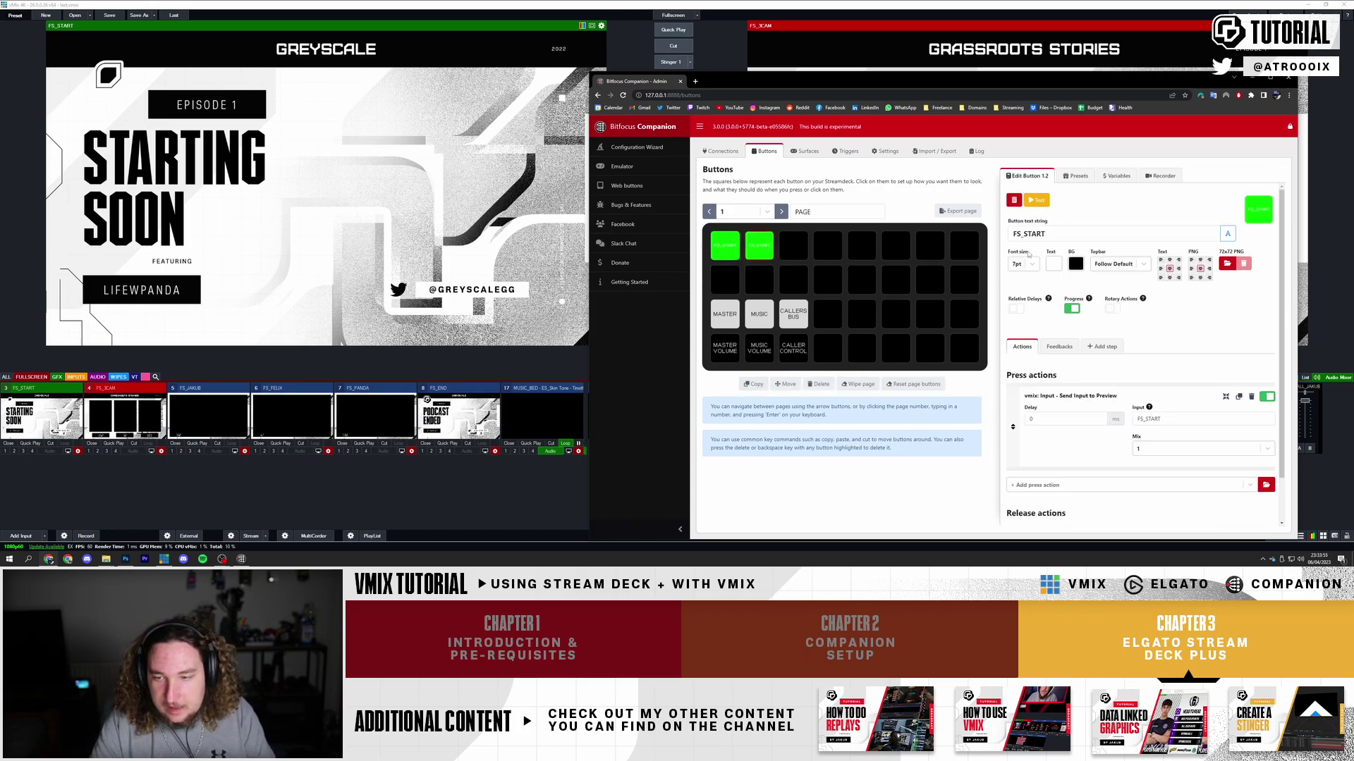
pyautogui.moveTo(1025, 236); pyautogui.dragTo(1168, 226)
pyautogui.write('3CAM')
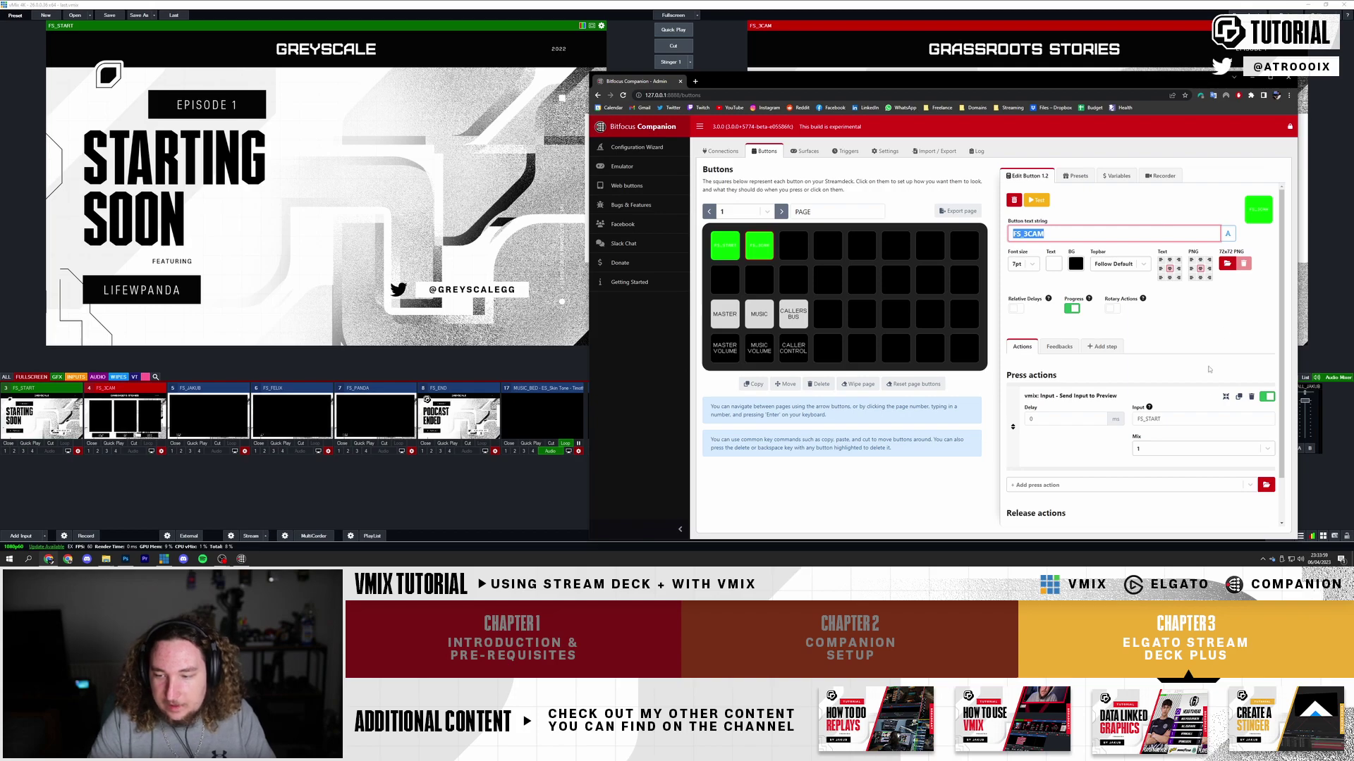
# Point the FS_3CAM button's preview action and preview/program feedbacks at FS_3CAM
pyautogui.click(1185, 418)
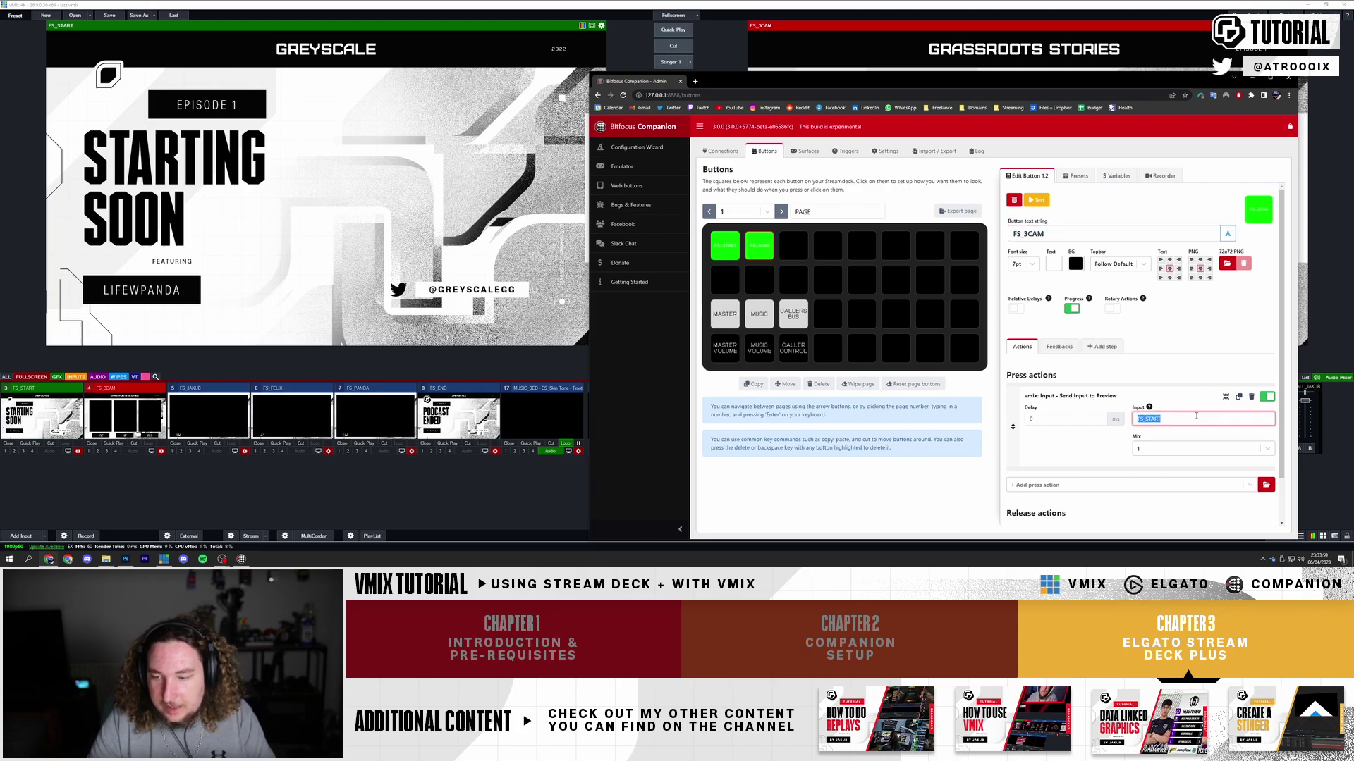
pyautogui.hotkey('ctrl', 'a')
pyautogui.hotkey('ctrl', 'v')
pyautogui.scroll(-1, 1143, 411)
pyautogui.click(1059, 296)
pyautogui.click(1163, 360)
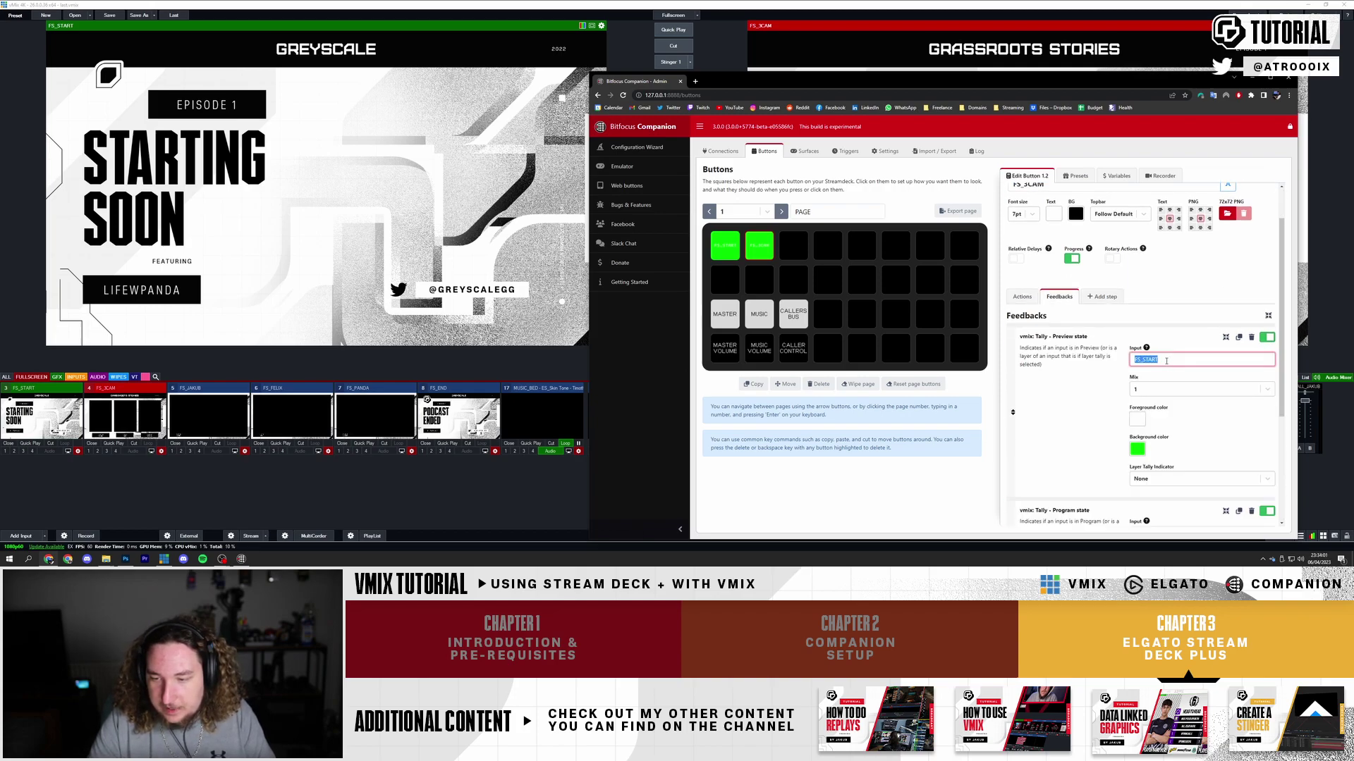
pyautogui.hotkey('ctrl', 'a')
pyautogui.hotkey('ctrl', 'v')
pyautogui.scroll(-2, 1164, 385)
pyautogui.click(1164, 353)
pyautogui.hotkey('ctrl', 'a')
pyautogui.hotkey('ctrl', 'v')
pyautogui.click(995, 304)
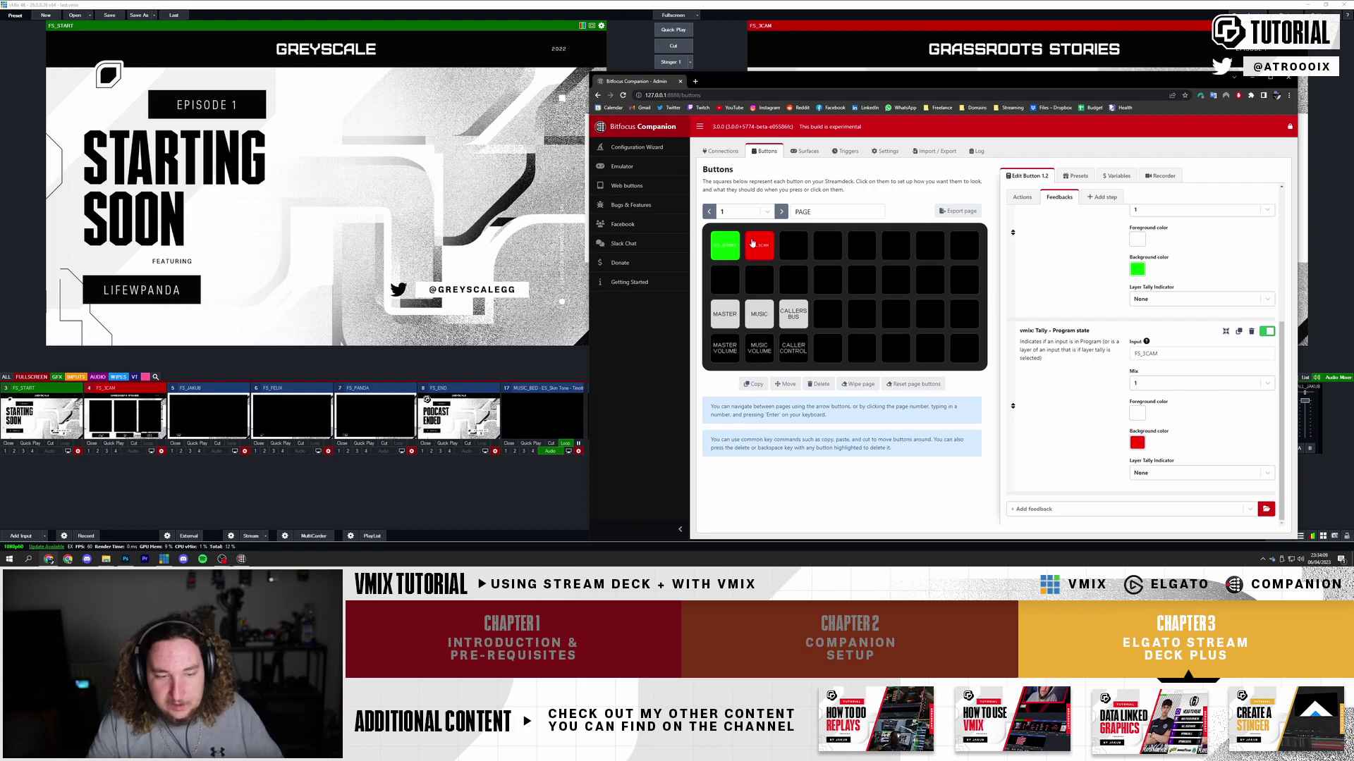
# Copy the FS_3CAM button into the first three slots of row 2
pyautogui.click(752, 384)
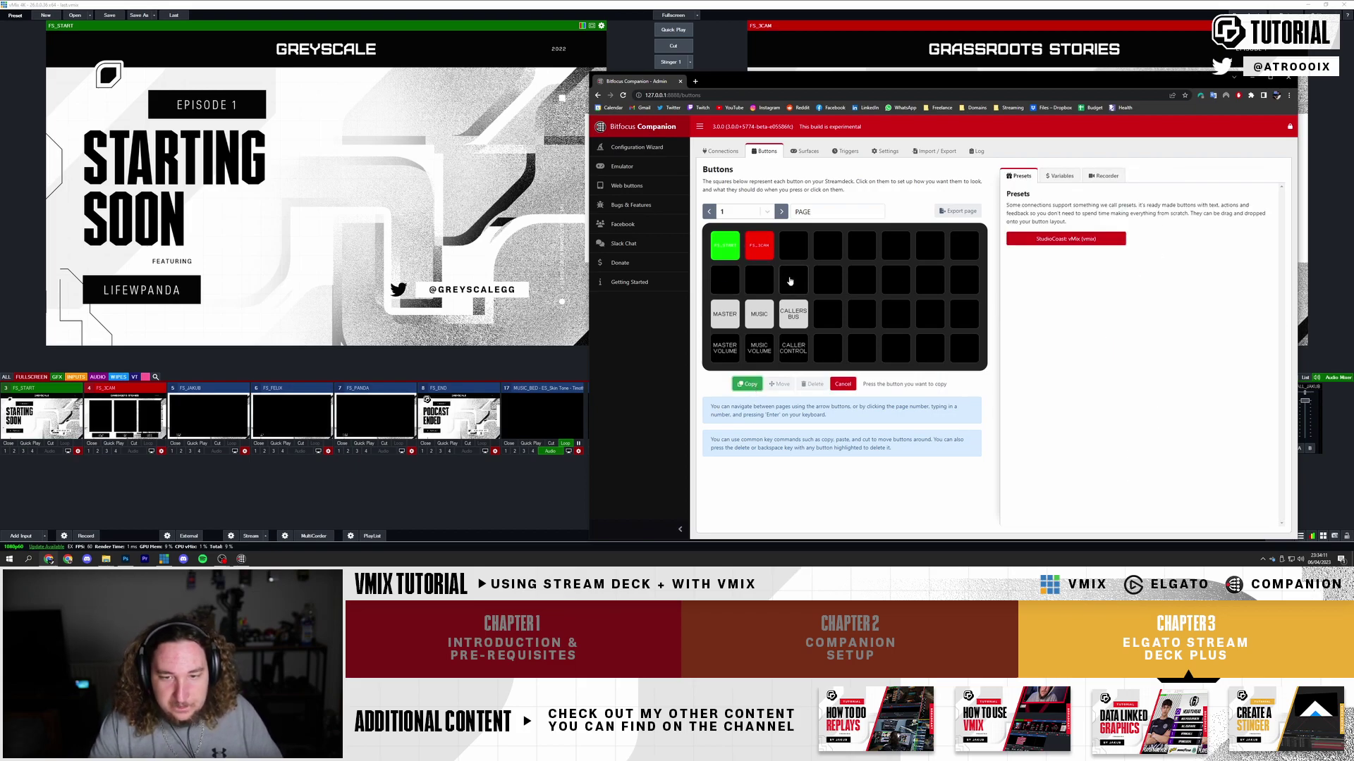
pyautogui.click(767, 255)
pyautogui.click(767, 285)
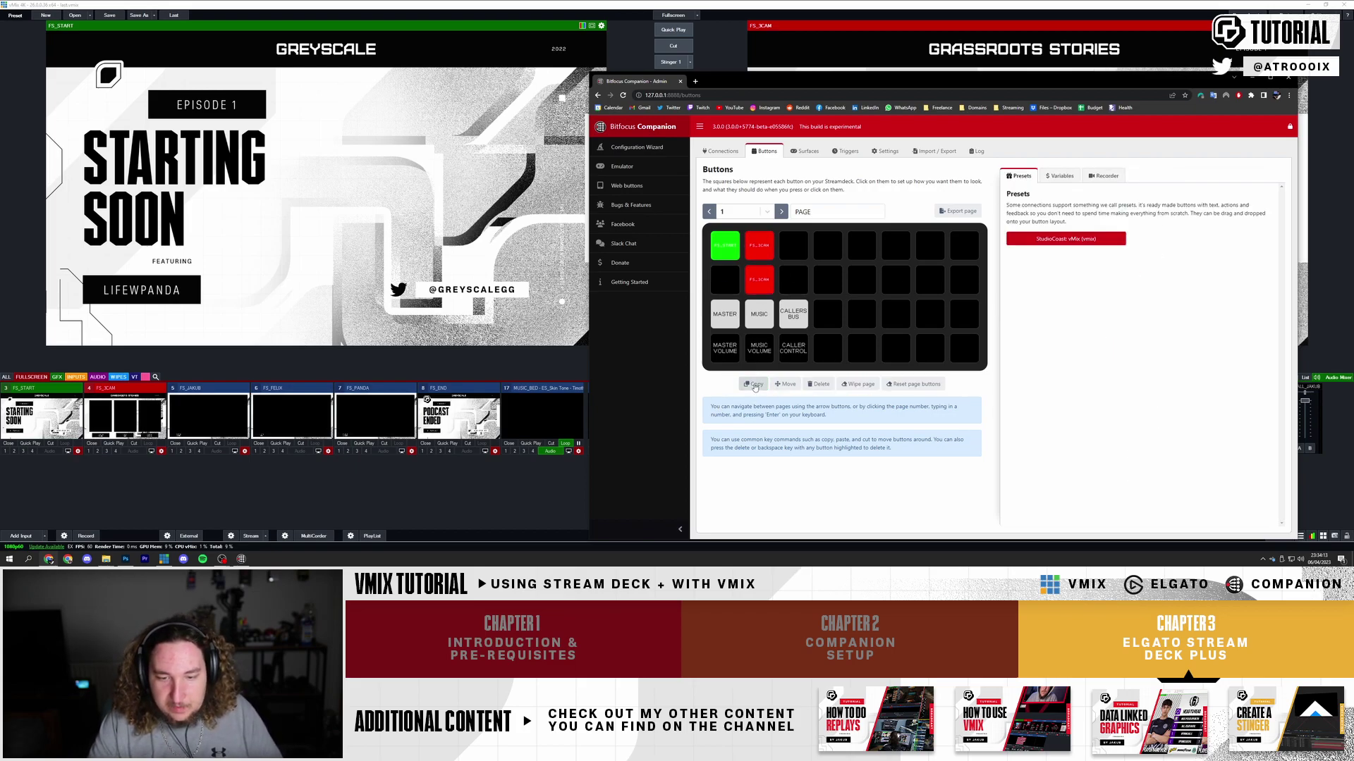
pyautogui.click(760, 254)
pyautogui.click(724, 280)
pyautogui.click(758, 284)
pyautogui.click(793, 280)
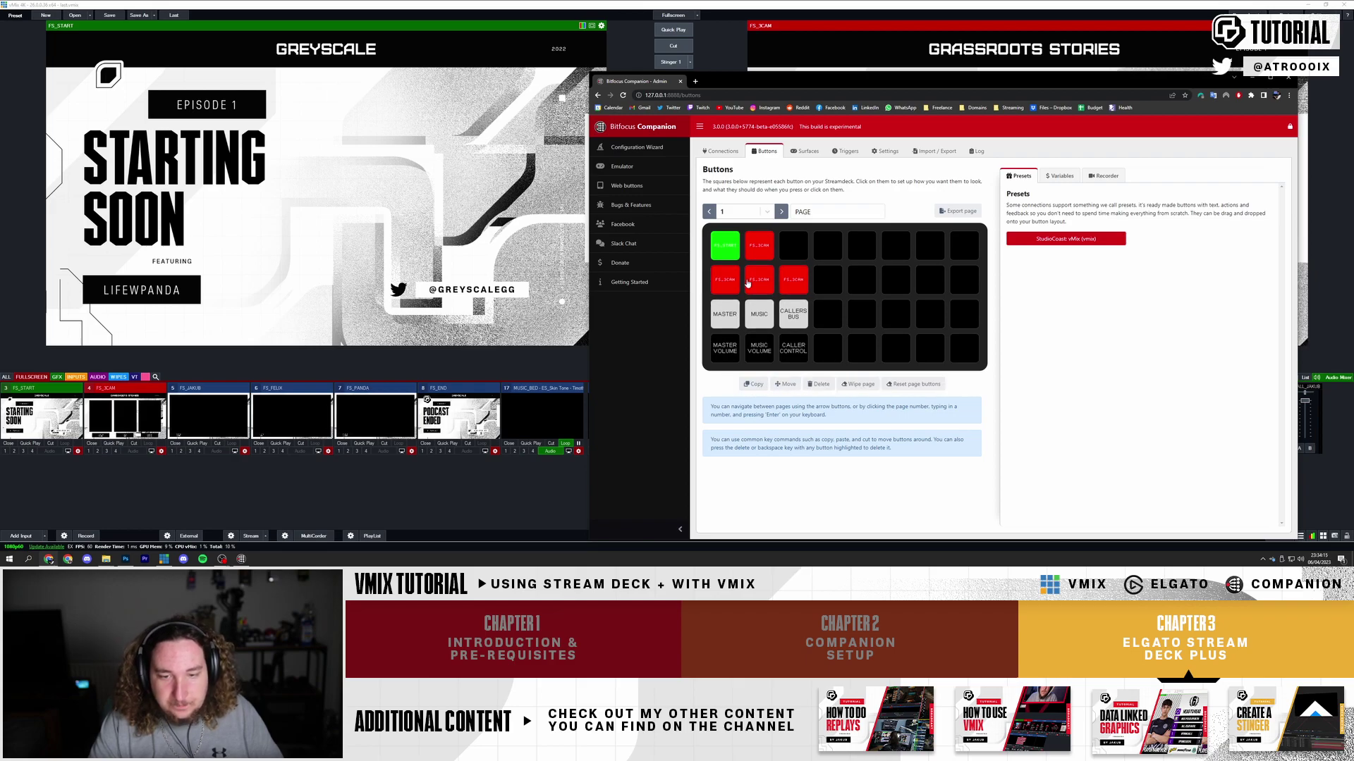
# Relabel the first row-2 copy FS_JAKUB and set its action and preview feedback to FS_JAKUB
pyautogui.click(1077, 233)
pyautogui.doubleClick(1076, 232)
pyautogui.write('FS_JAKUB')
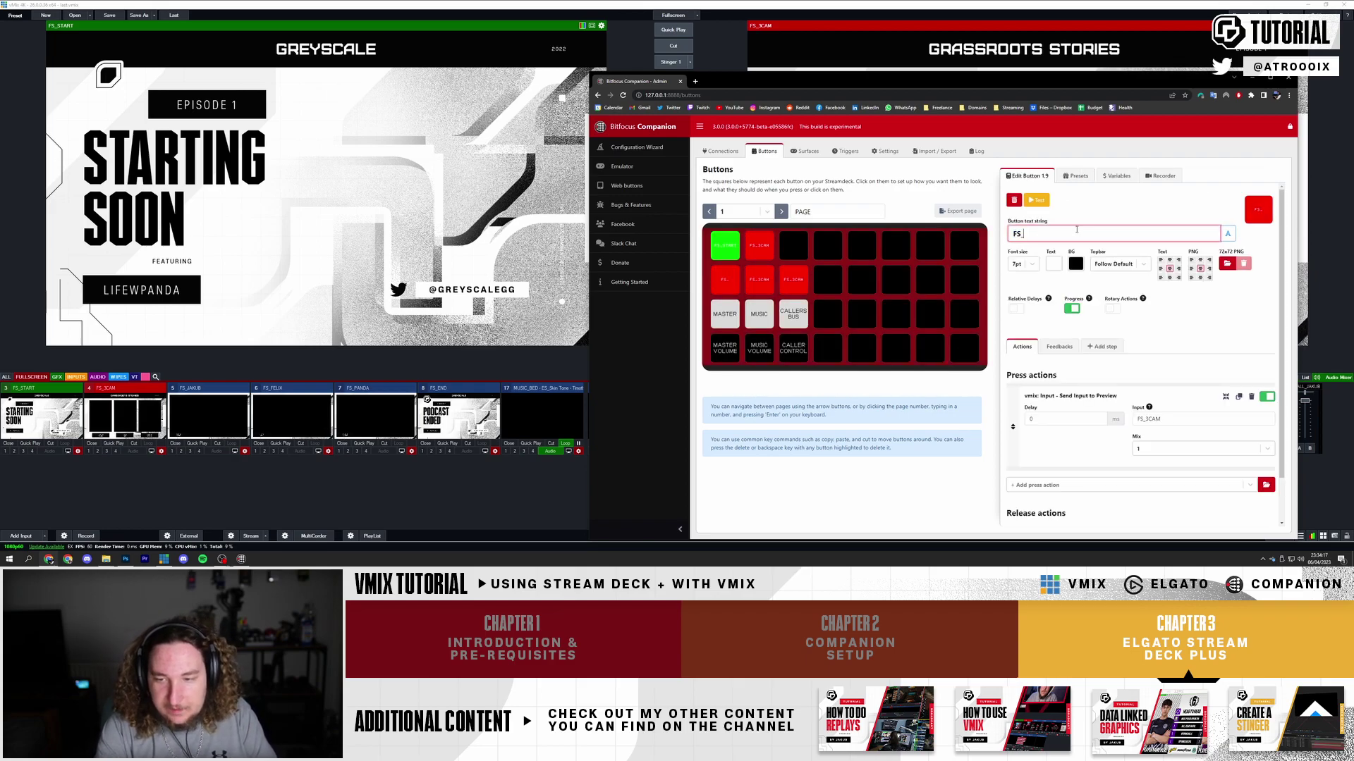
pyautogui.tripleClick(1181, 422)
pyautogui.hotkey('ctrl', 'v')
pyautogui.scroll(-1, 1068, 182)
pyautogui.click(1059, 296)
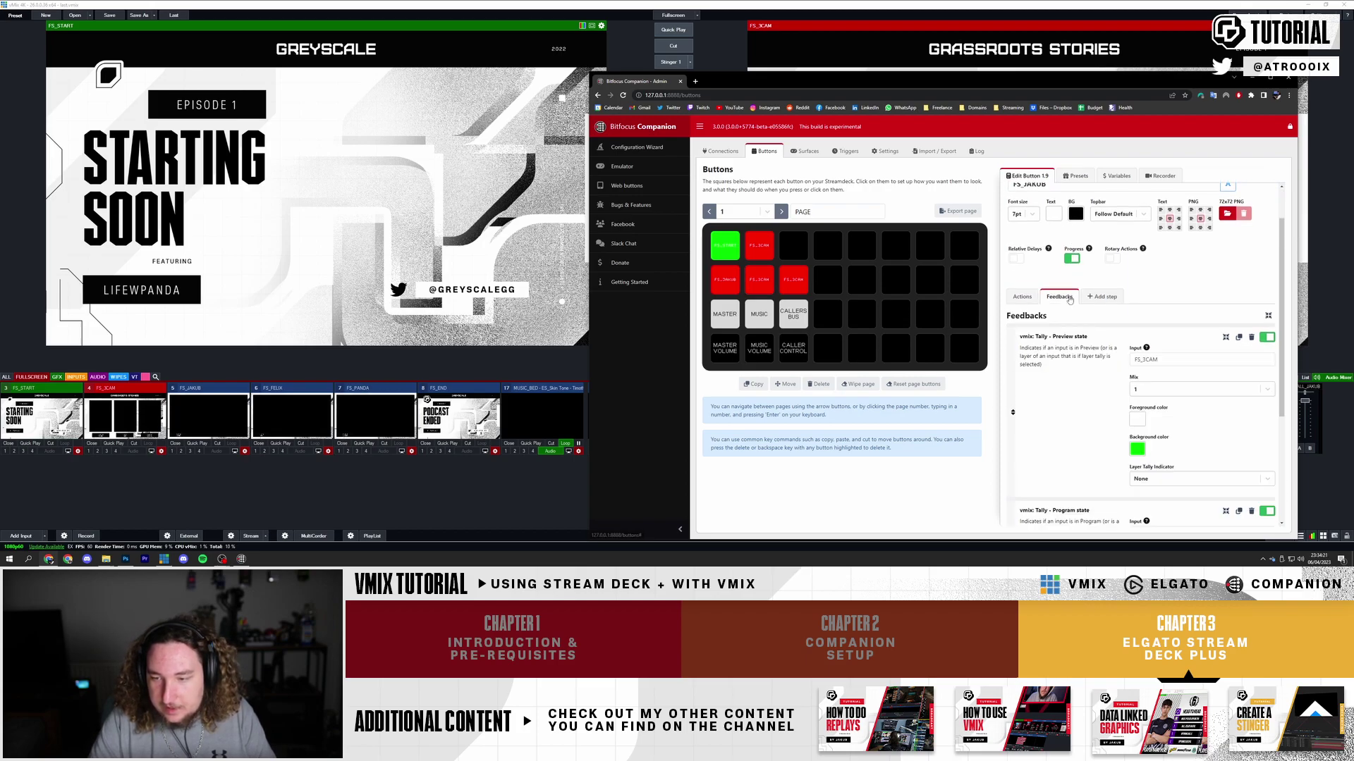
pyautogui.tripleClick(1202, 359)
pyautogui.hotkey('ctrl', 'v')
pyautogui.scroll(-1, 1166, 492)
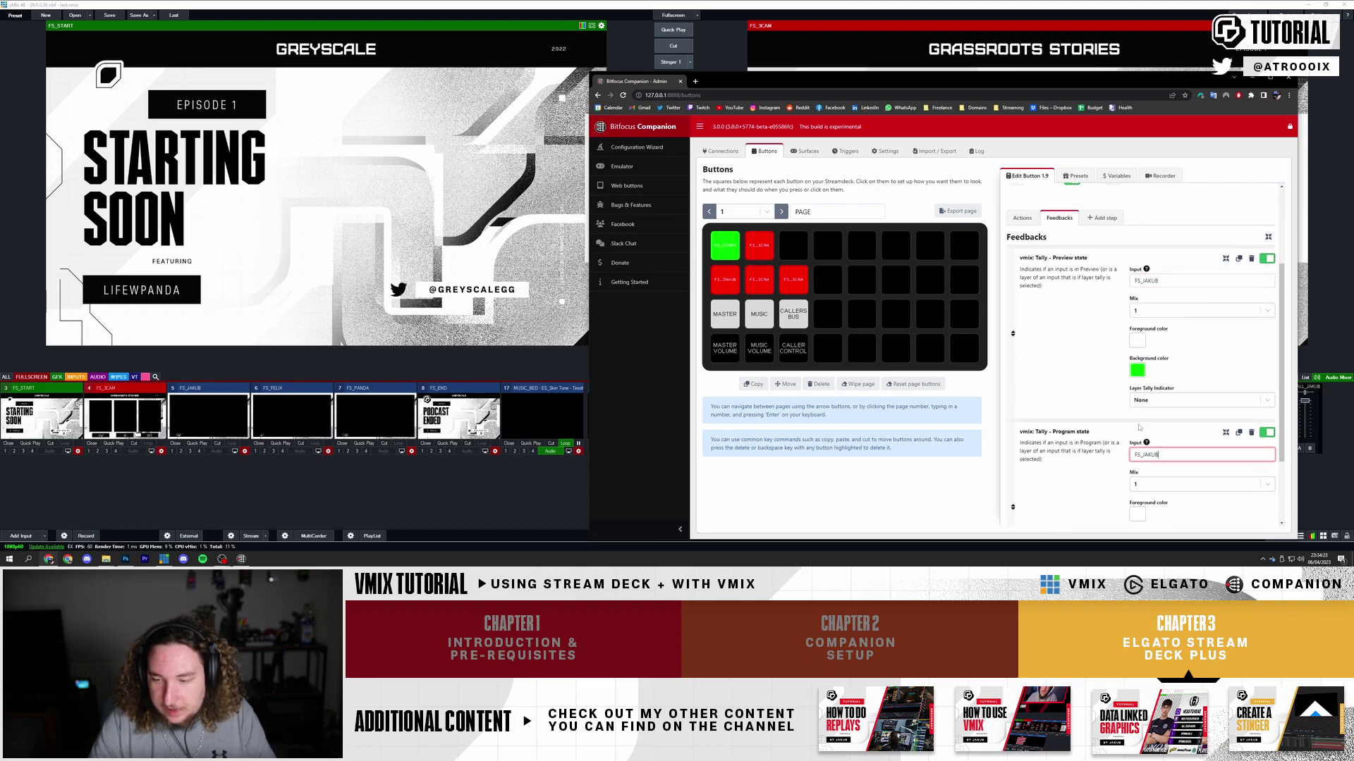
# Make the second row-2 copy FS_FELIX, with FS_FELIX in its action and both feedbacks
pyautogui.click(759, 279)
pyautogui.tripleClick(1061, 233)
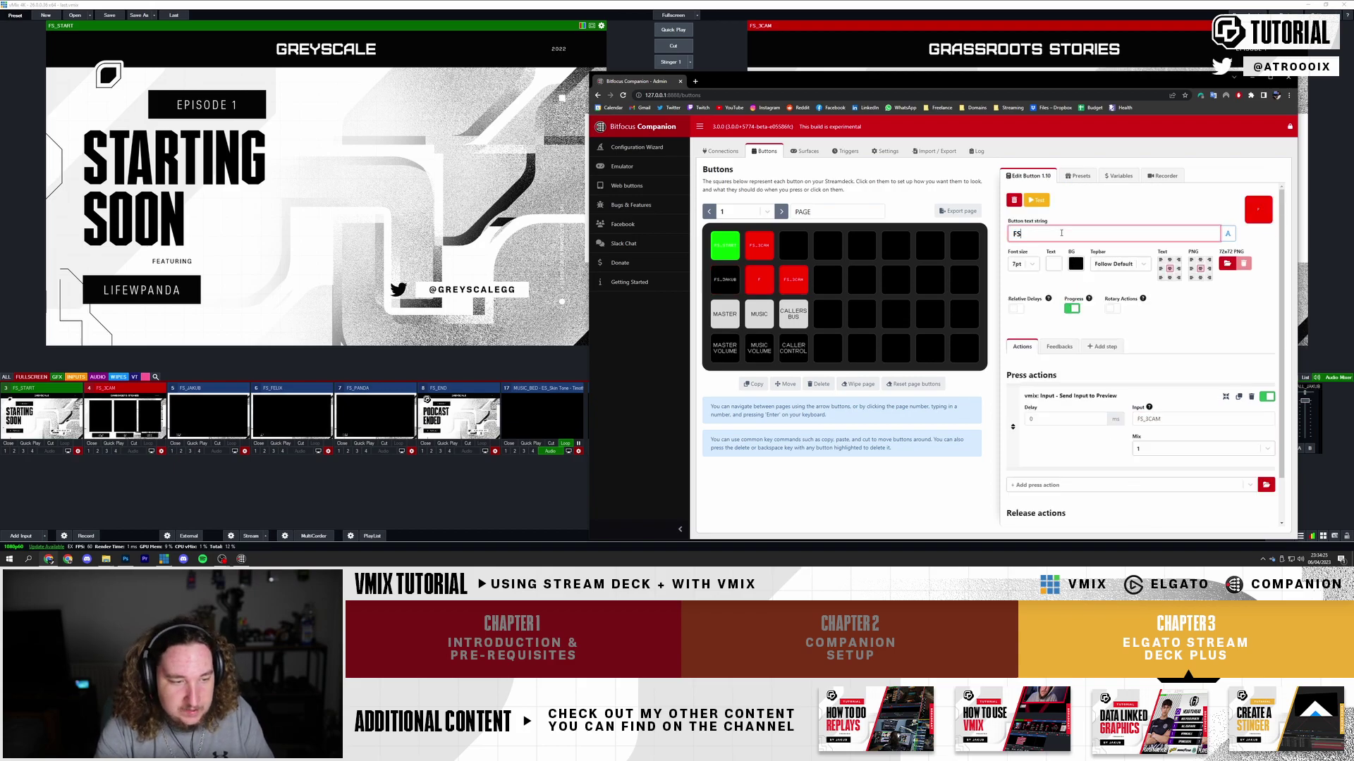
pyautogui.write('FS_FELIX')
pyautogui.tripleClick(1149, 419)
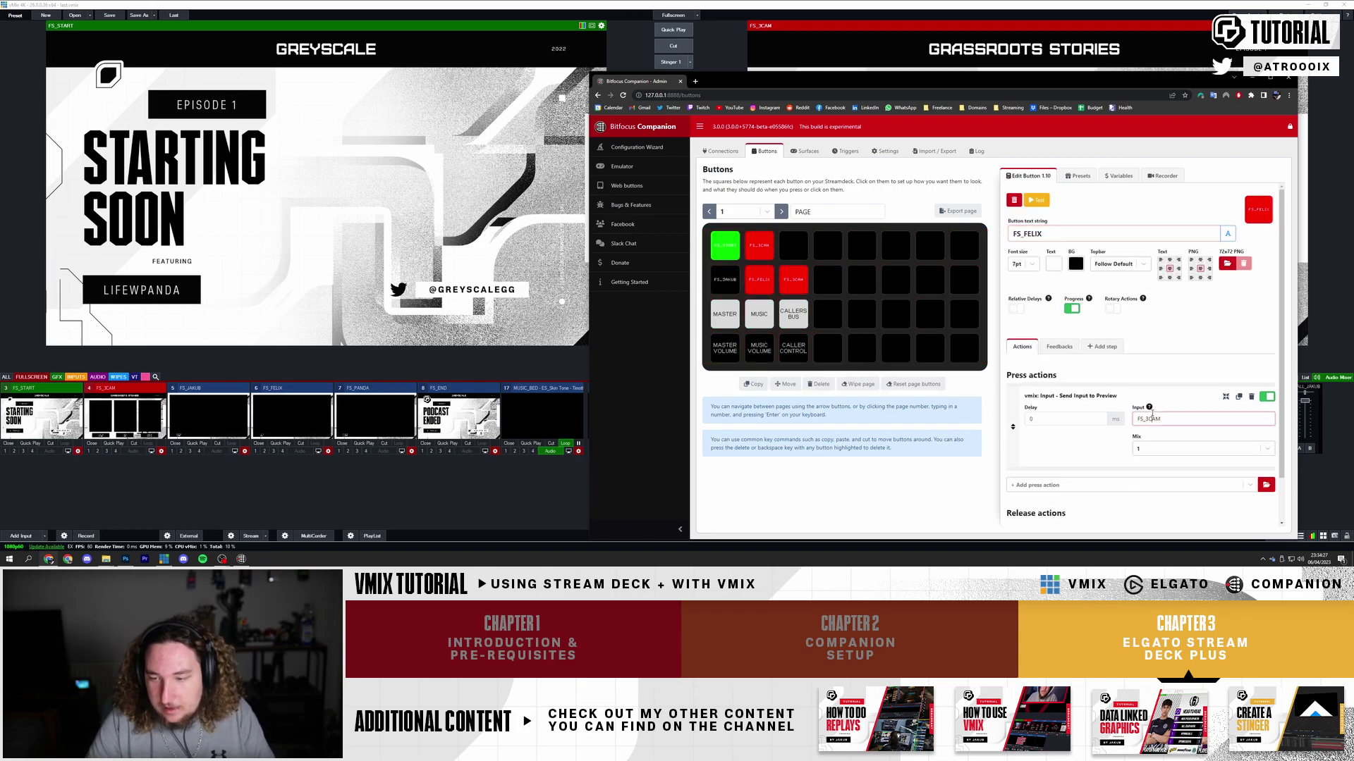
pyautogui.write('FS_FELIX')
pyautogui.scroll(-1, 1134, 427)
pyautogui.click(1059, 296)
pyautogui.scroll(-1, 1059, 296)
pyautogui.tripleClick(1198, 280)
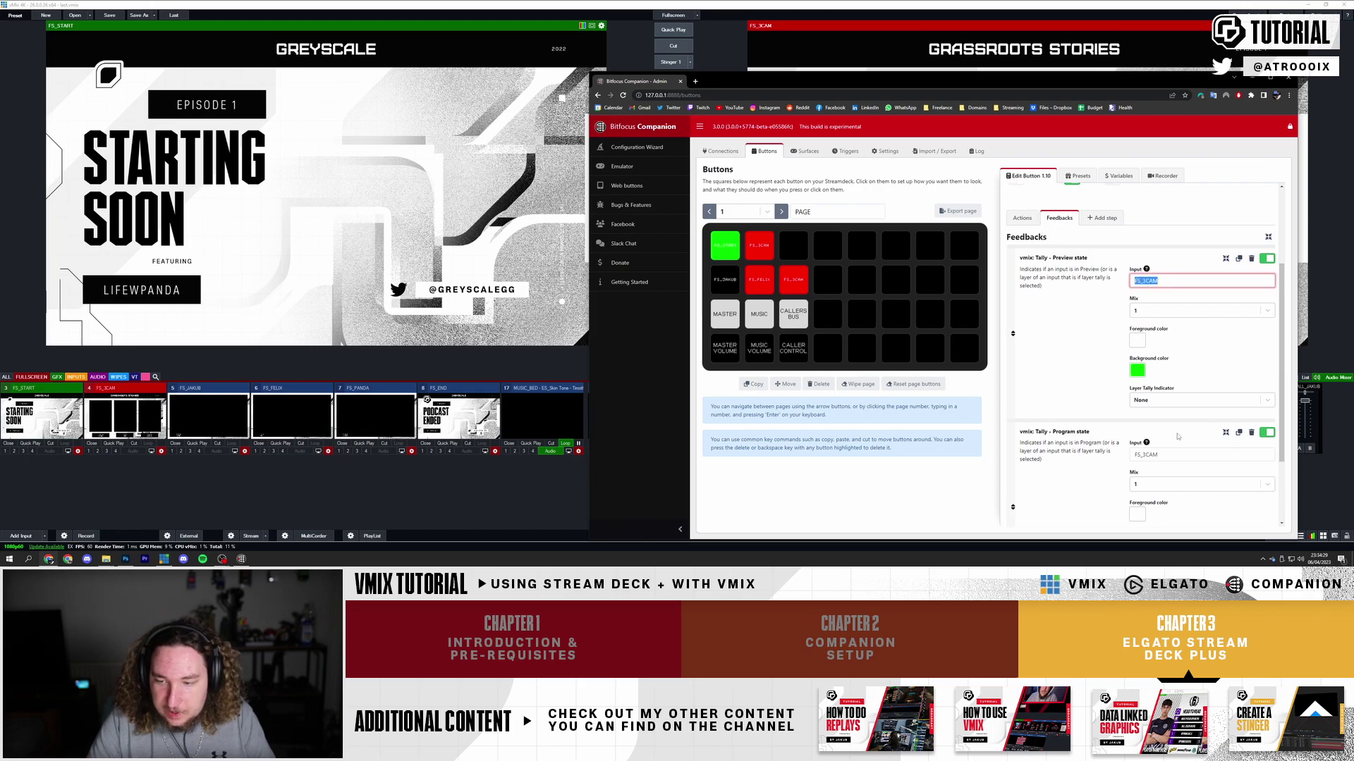
pyautogui.write('FS_FELIX')
pyautogui.tripleClick(1198, 454)
pyautogui.write('FS_FELIX')
# Relabel the third row-2 copy FS_PANDA and set its preview action input to FS_PANDA
pyautogui.click(789, 276)
pyautogui.tripleClick(1114, 235)
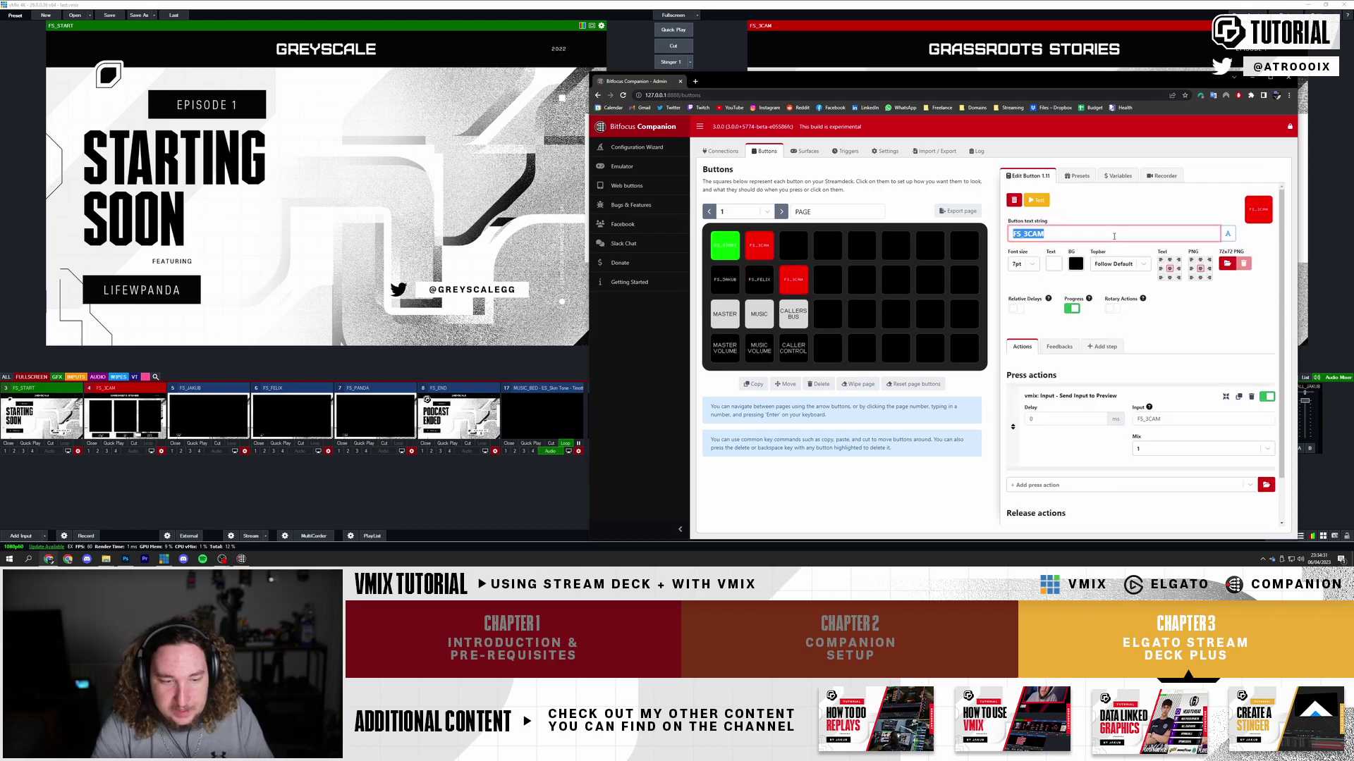
pyautogui.write('FS_PANDA')
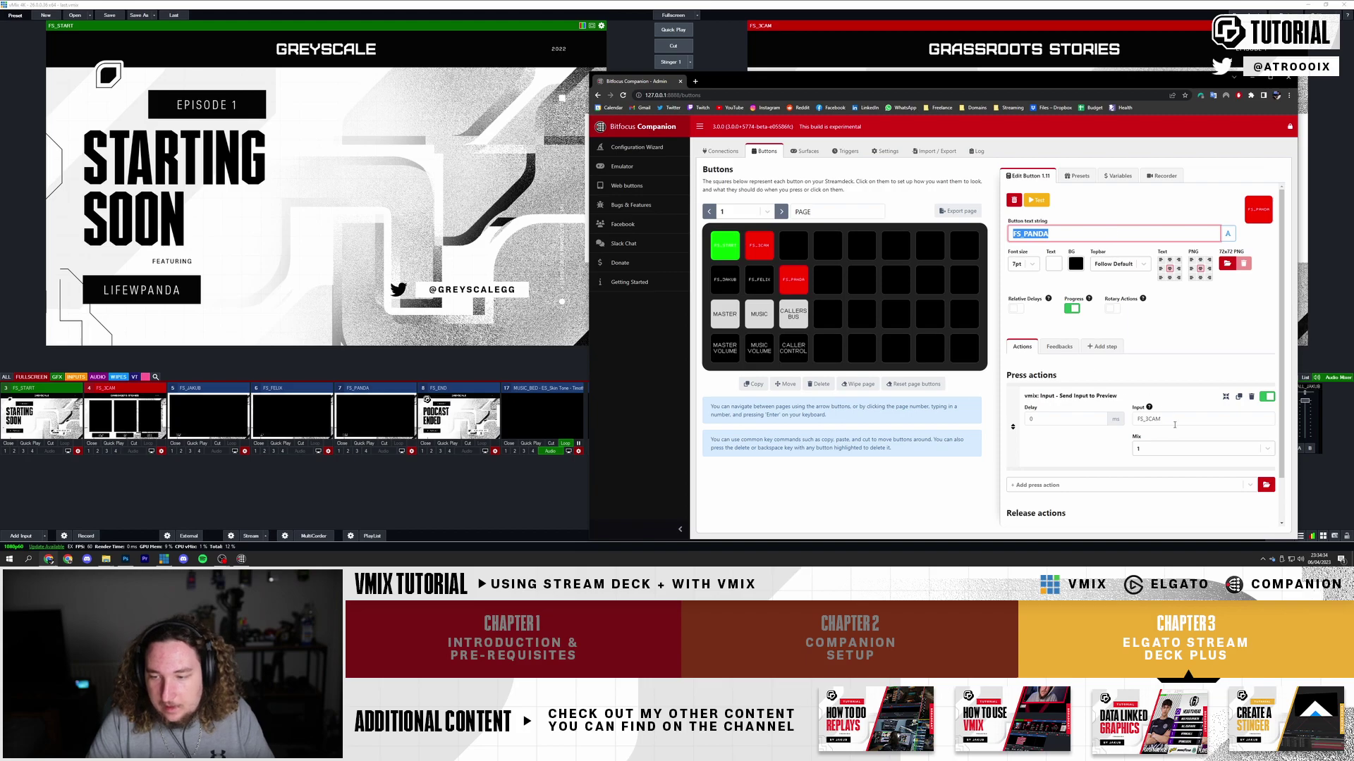
pyautogui.tripleClick(1174, 420)
pyautogui.write('FS_PANDA')
pyautogui.scroll(-1, 1173, 423)
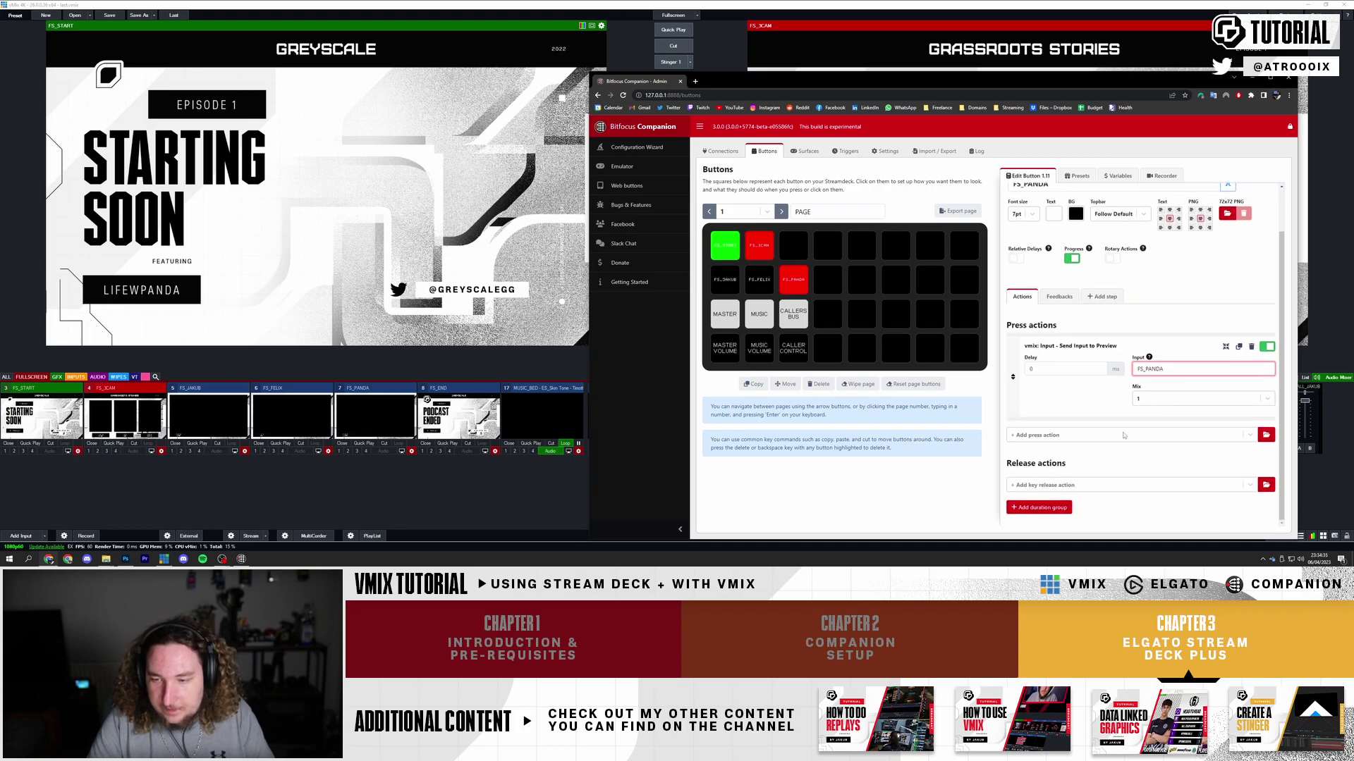
# Set both the Preview and Program tally feedback inputs to FS_PANDA
pyautogui.click(1059, 295)
pyautogui.scroll(-2, 1154, 233)
pyautogui.scroll(1, 1154, 232)
pyautogui.tripleClick(1199, 241)
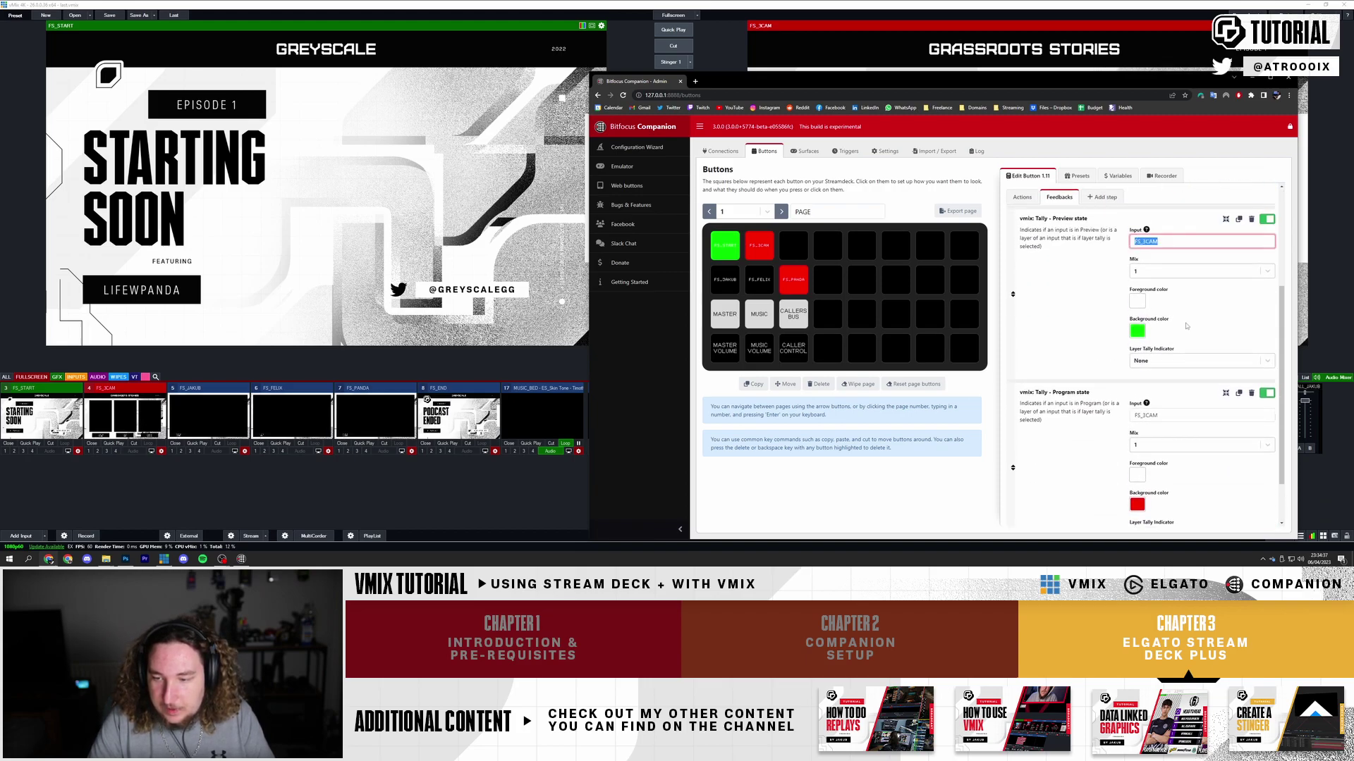
pyautogui.write('FS_PANDA')
pyautogui.tripleClick(1199, 415)
pyautogui.write('FS_PANDA')
pyautogui.click(1030, 320)
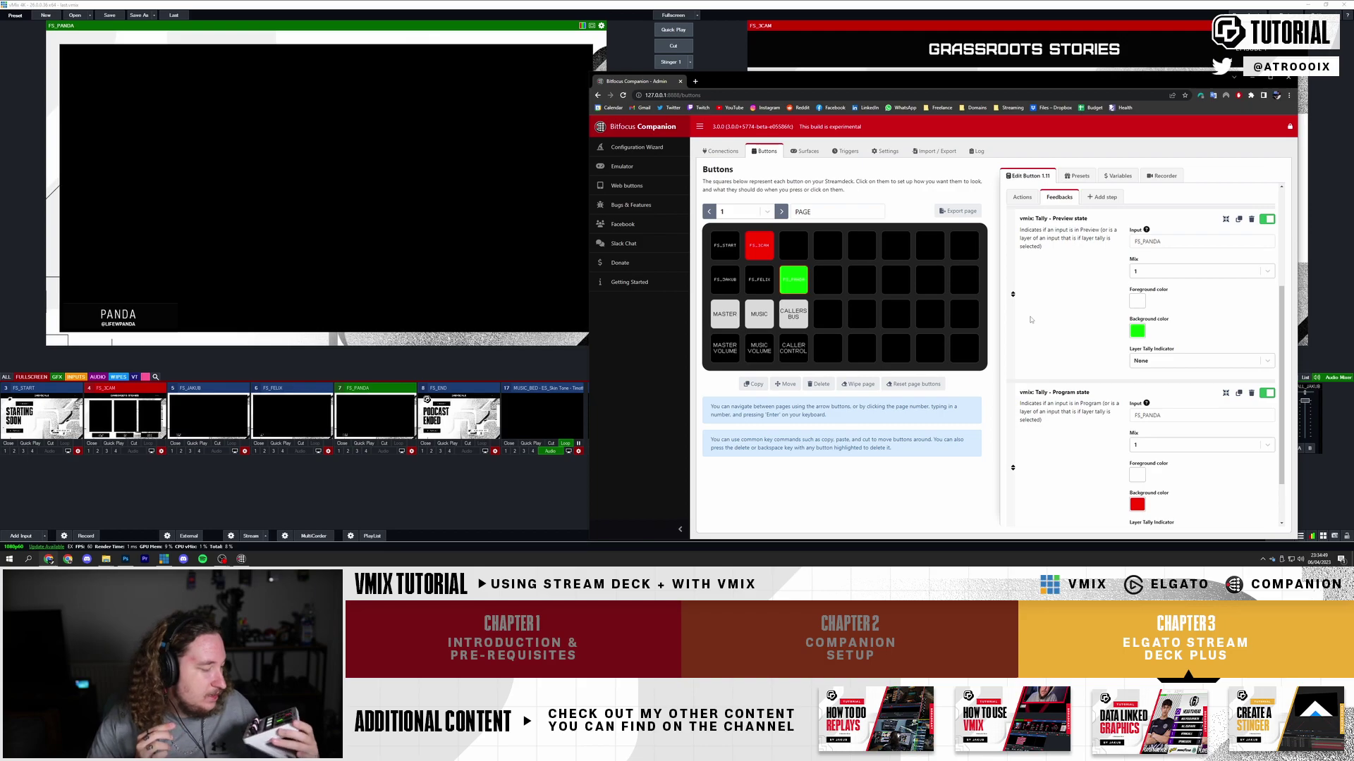
# Place the vMix Mix 1 Fade preset on empty button 1.12 after FS_PANDA
pyautogui.click(830, 283)
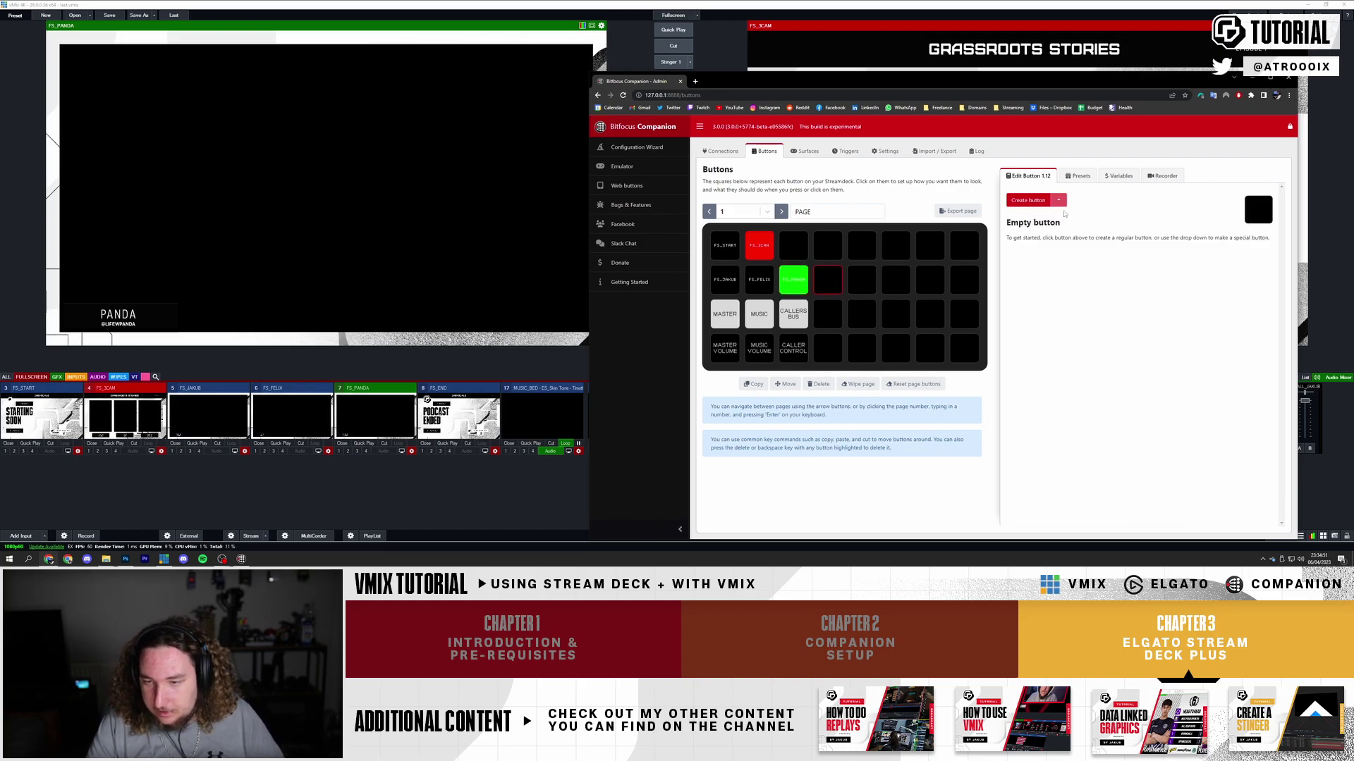
pyautogui.click(1070, 177)
pyautogui.click(1107, 239)
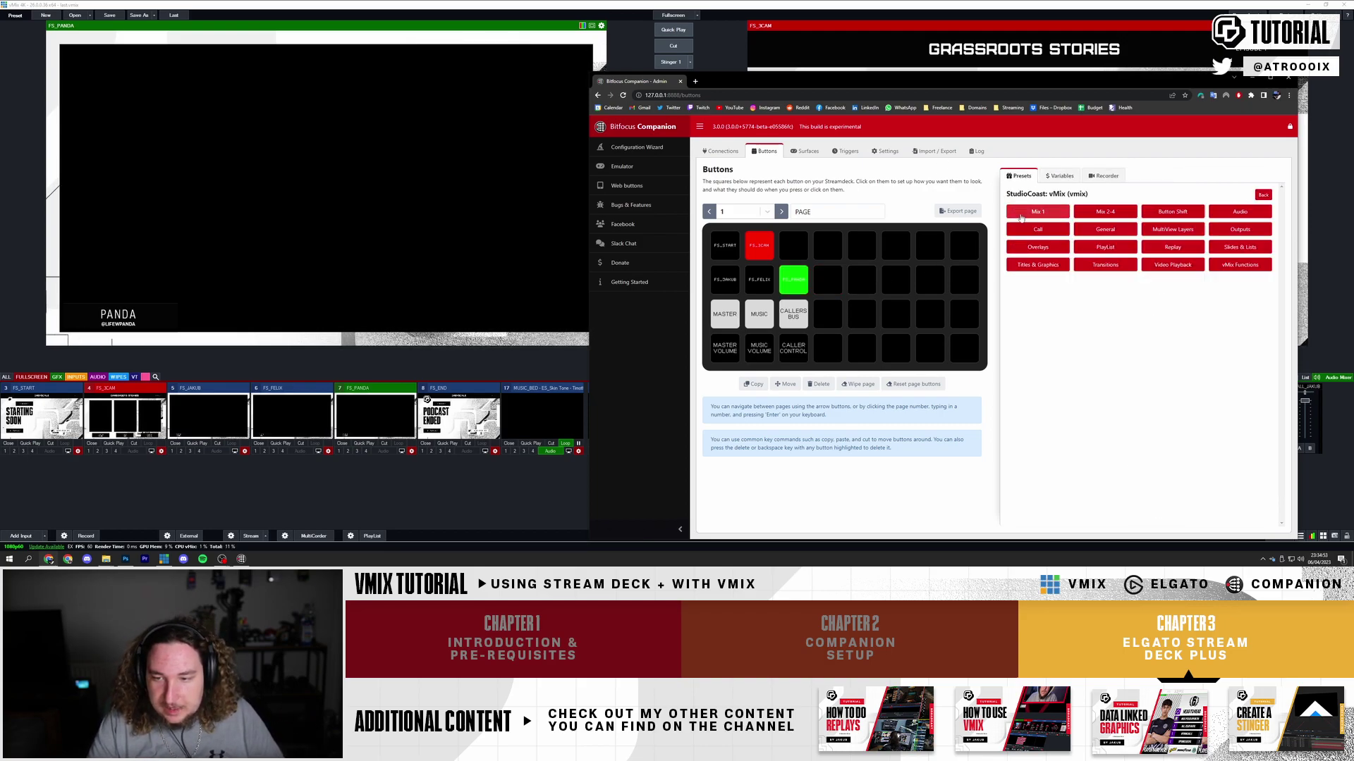
pyautogui.click(1239, 266)
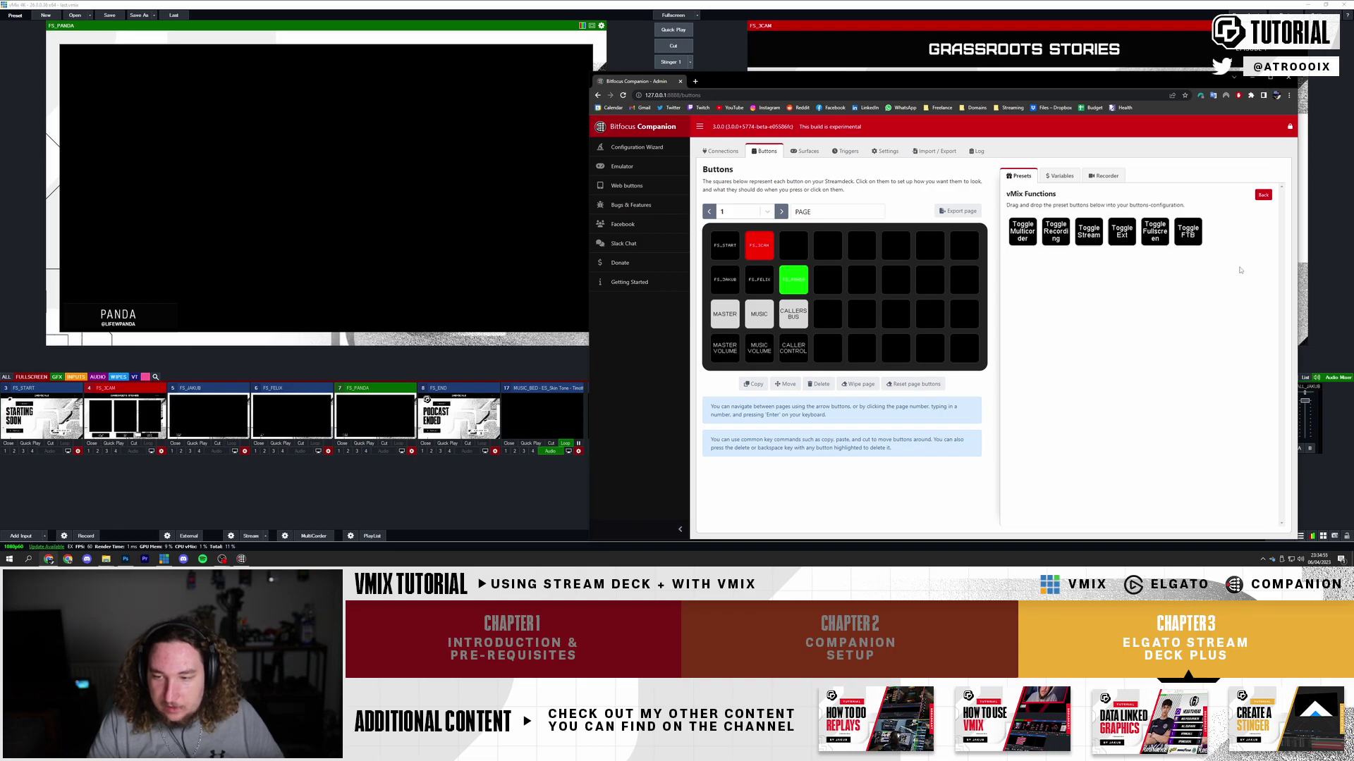
pyautogui.click(1263, 197)
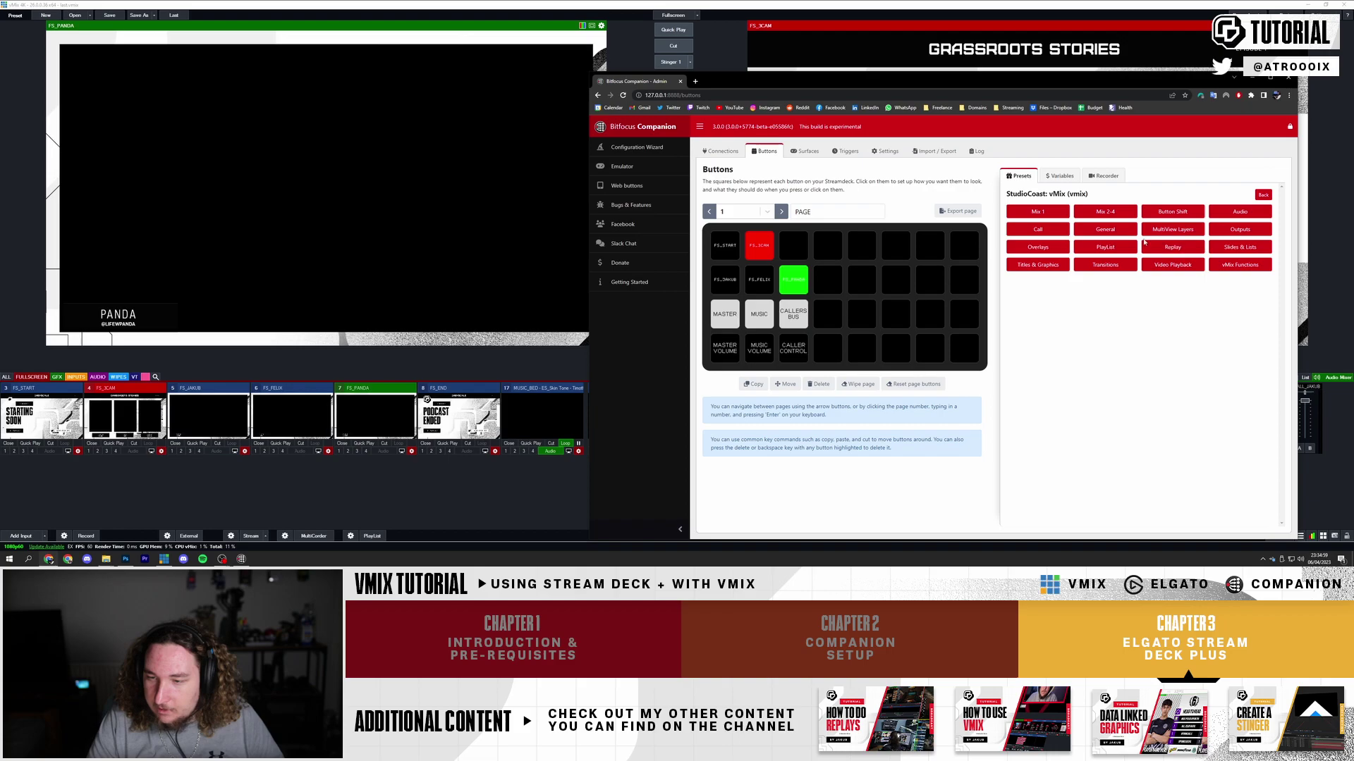
pyautogui.click(1034, 216)
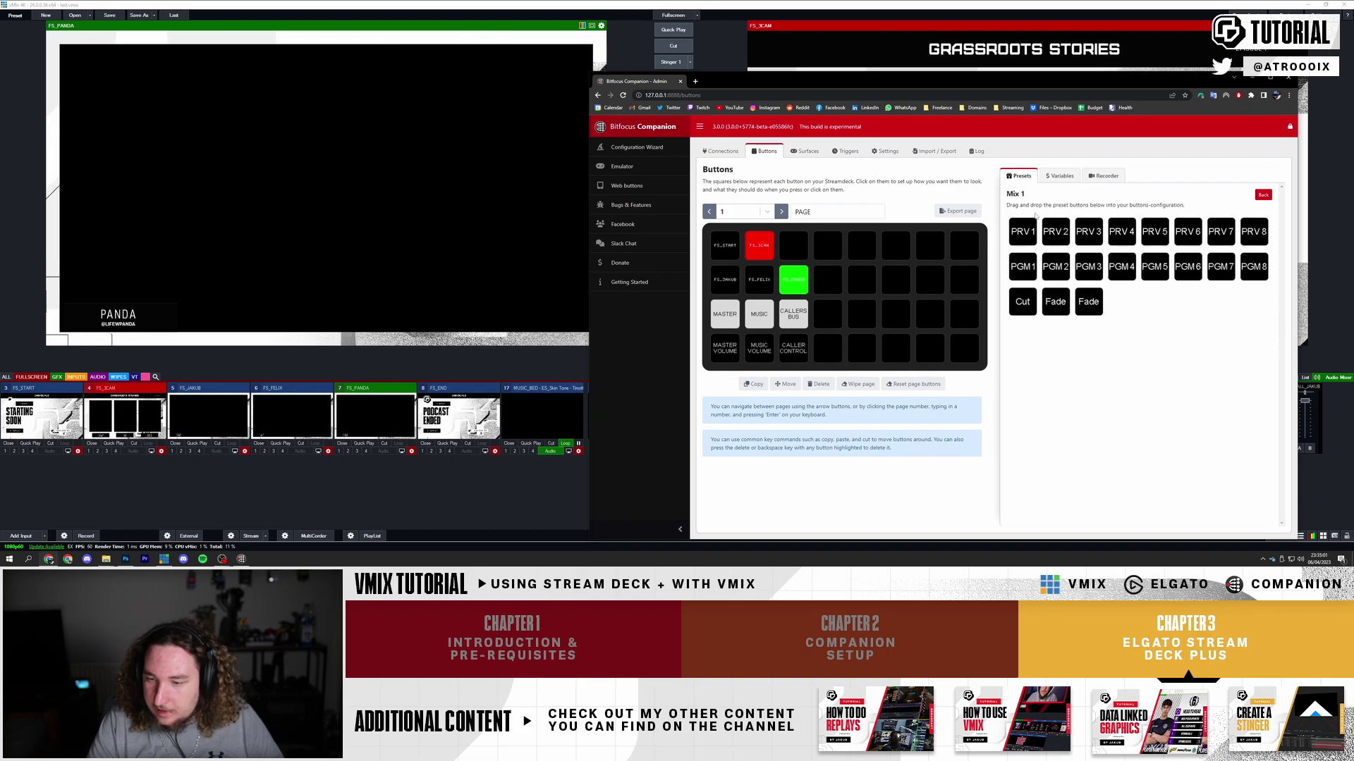
pyautogui.moveTo(1051, 308); pyautogui.dragTo(830, 281)
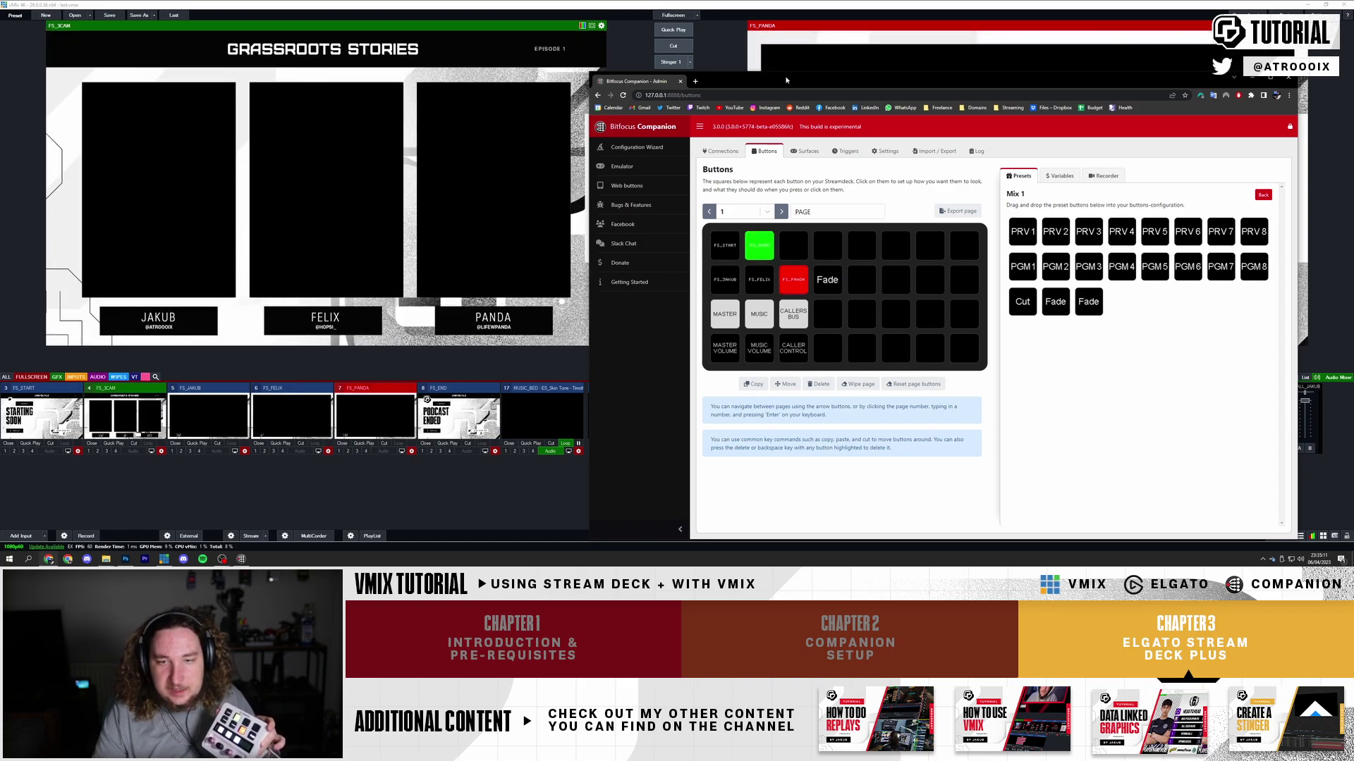
pyautogui.moveTo(795, 79); pyautogui.dragTo(442, 361)
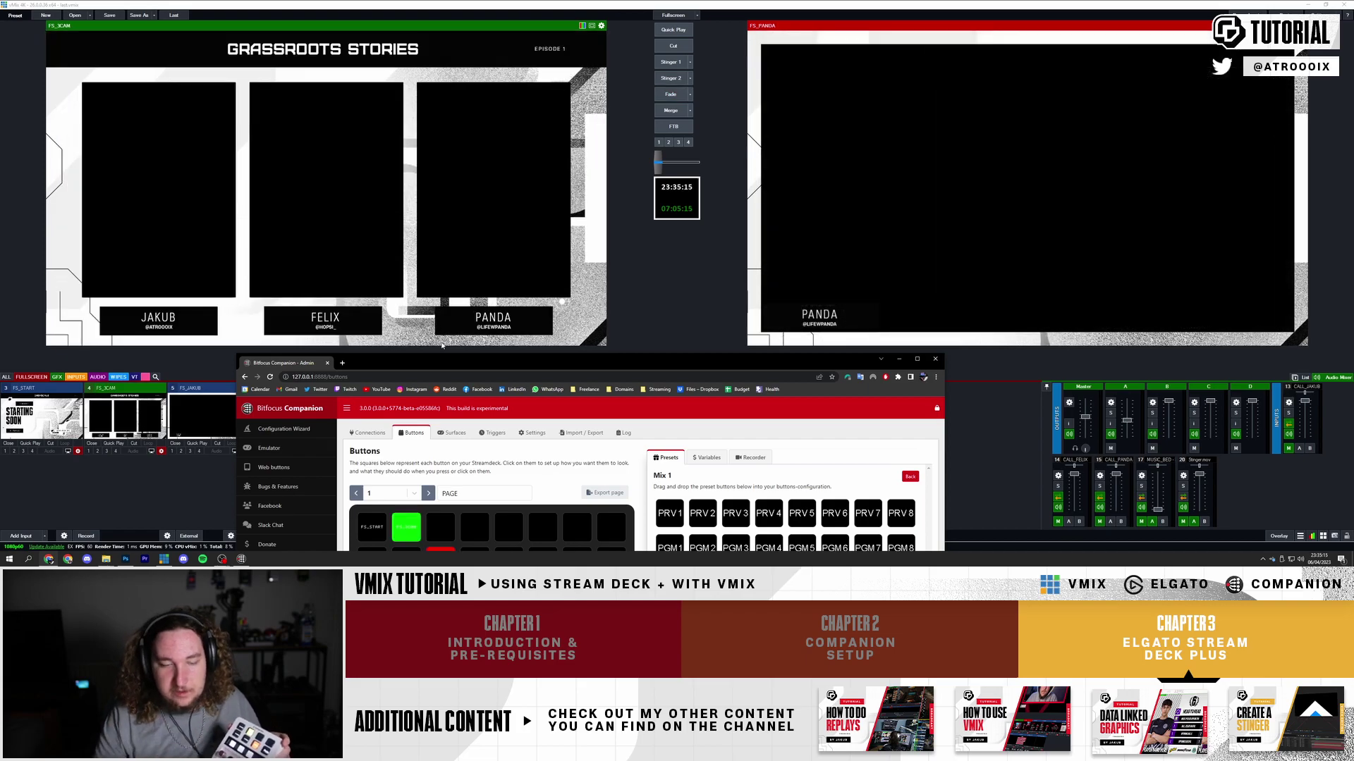
# Place the vMix Stinger1 transition preset at row 1, column 4 and label it WIPE
pyautogui.moveTo(466, 366); pyautogui.dragTo(639, 130)
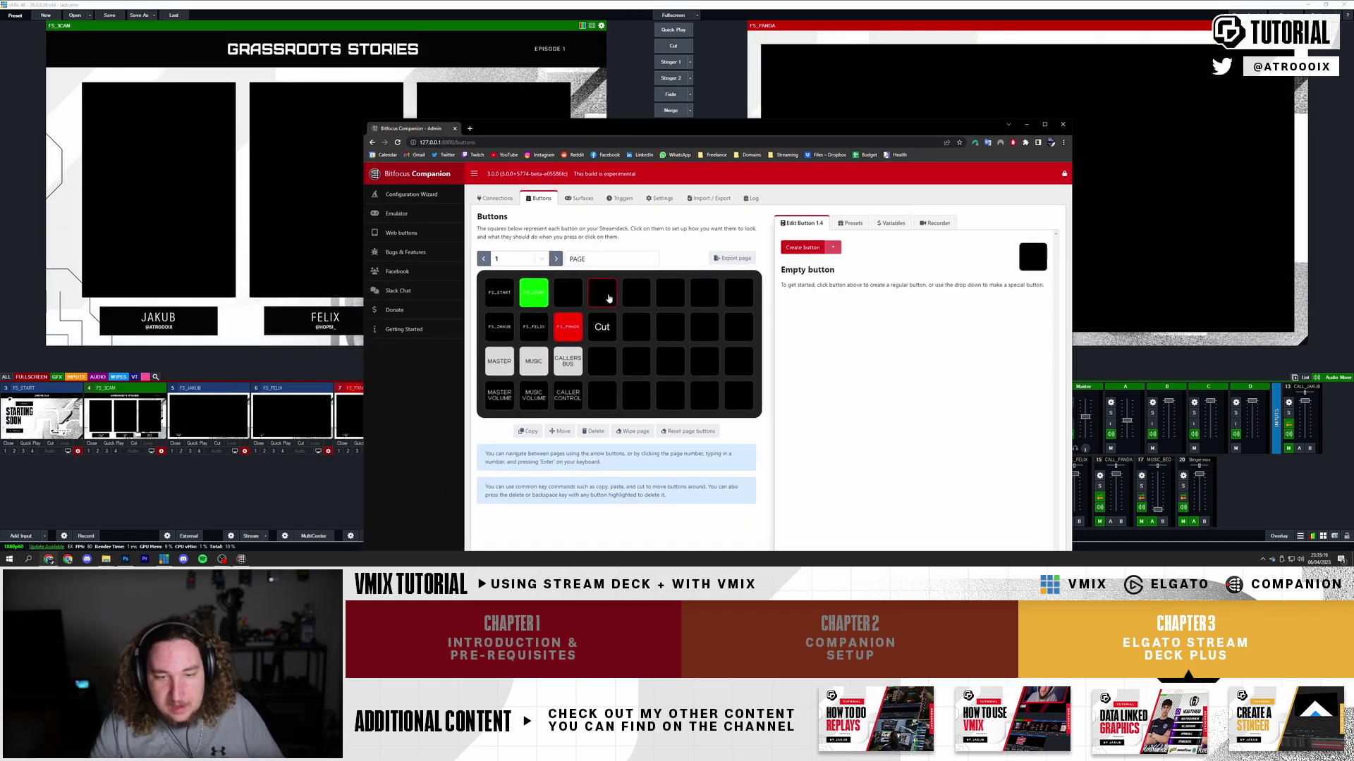
pyautogui.click(840, 285)
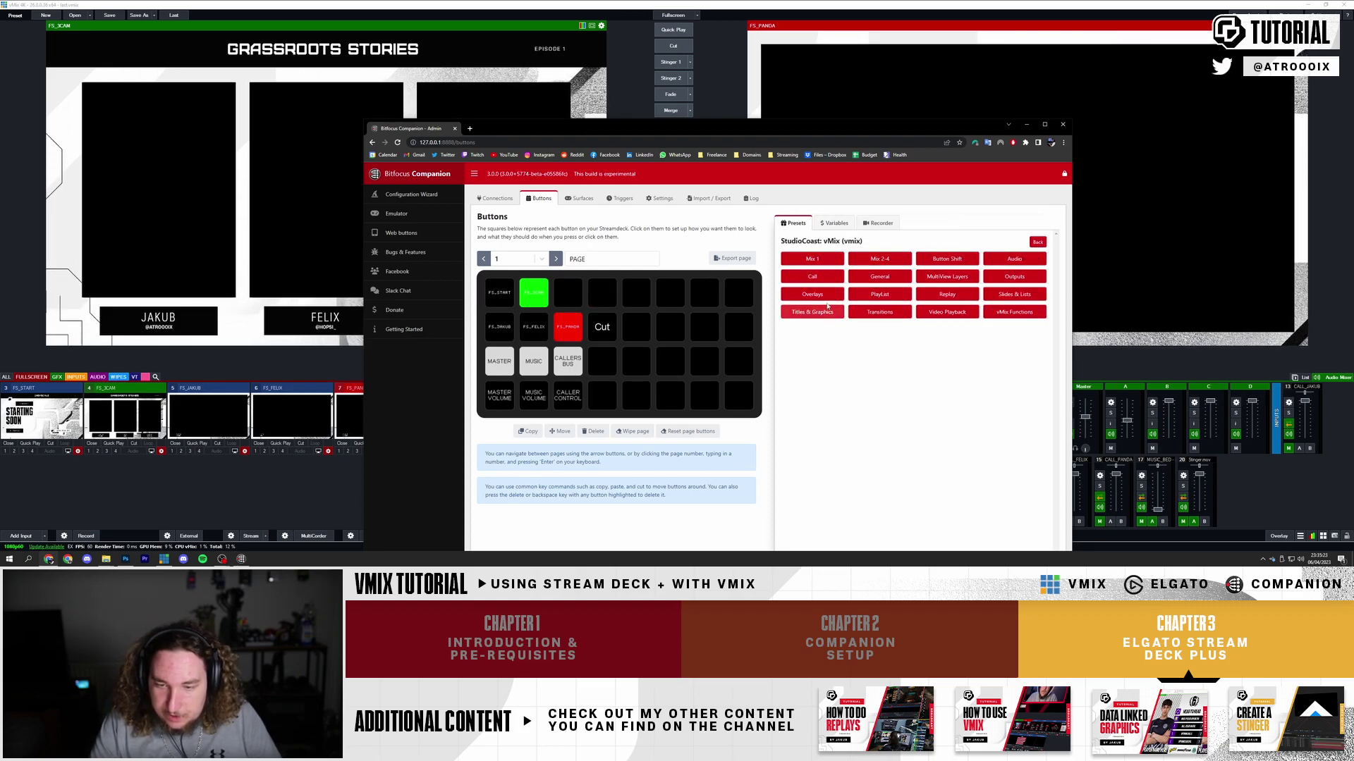
pyautogui.click(878, 312)
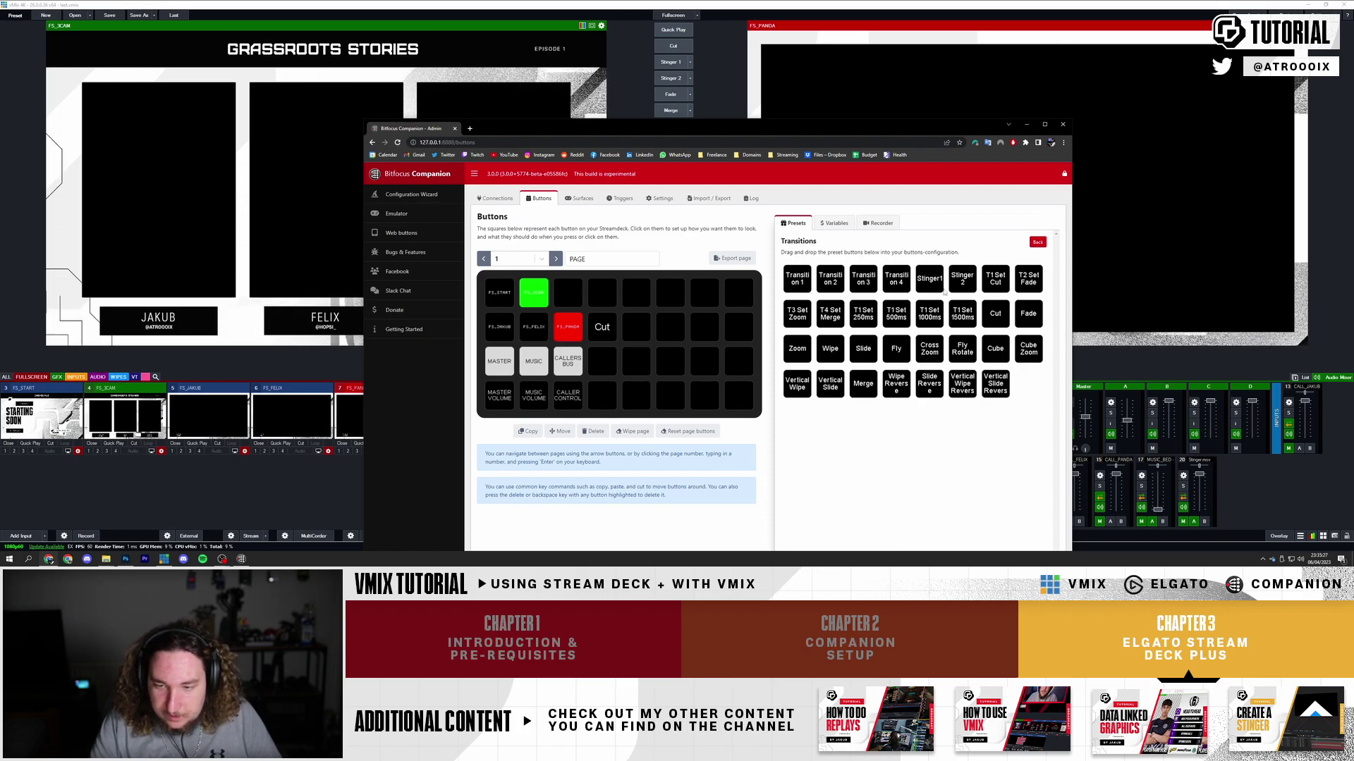
pyautogui.moveTo(930, 279); pyautogui.dragTo(610, 294)
pyautogui.click(610, 294)
pyautogui.hotkey('ctrl', 'a')
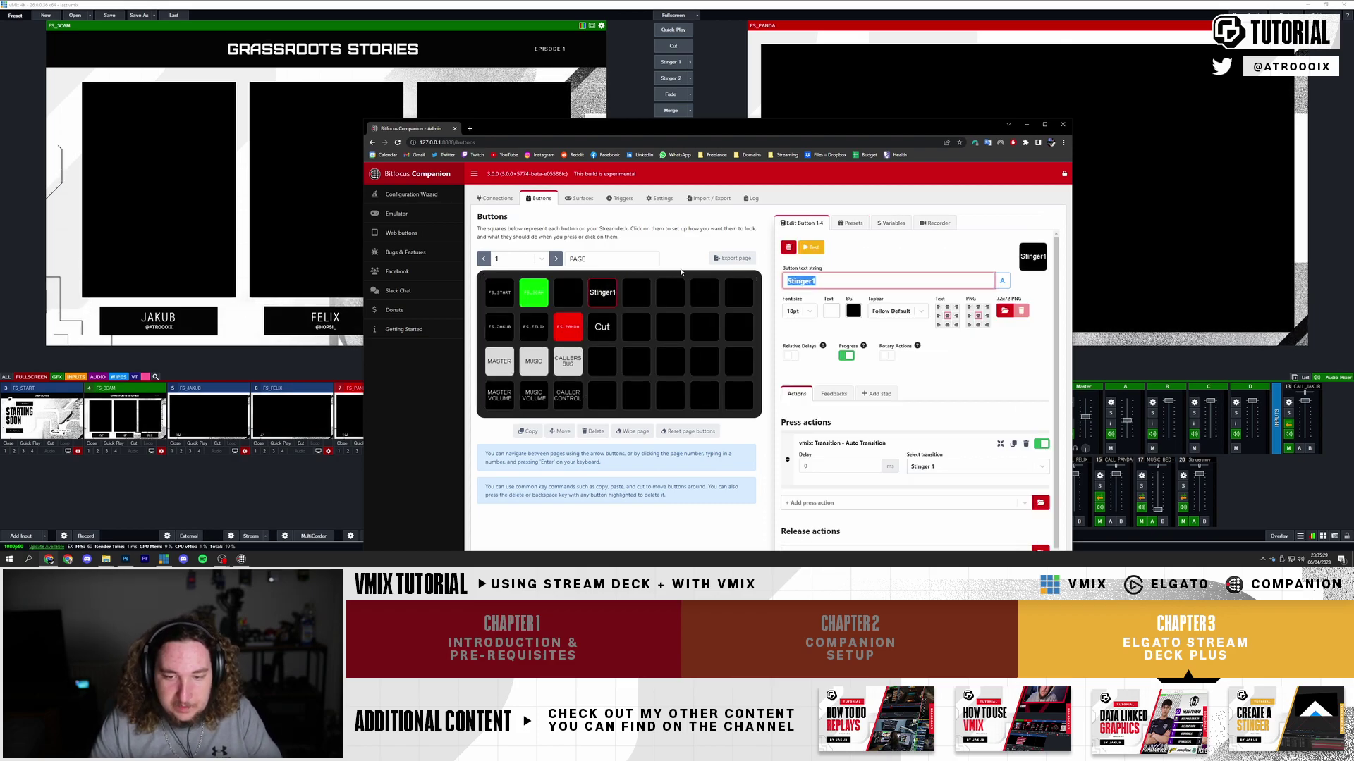
pyautogui.write('wi')
pyautogui.hotkey('ctrl', 'a')
pyautogui.write('WIPE')
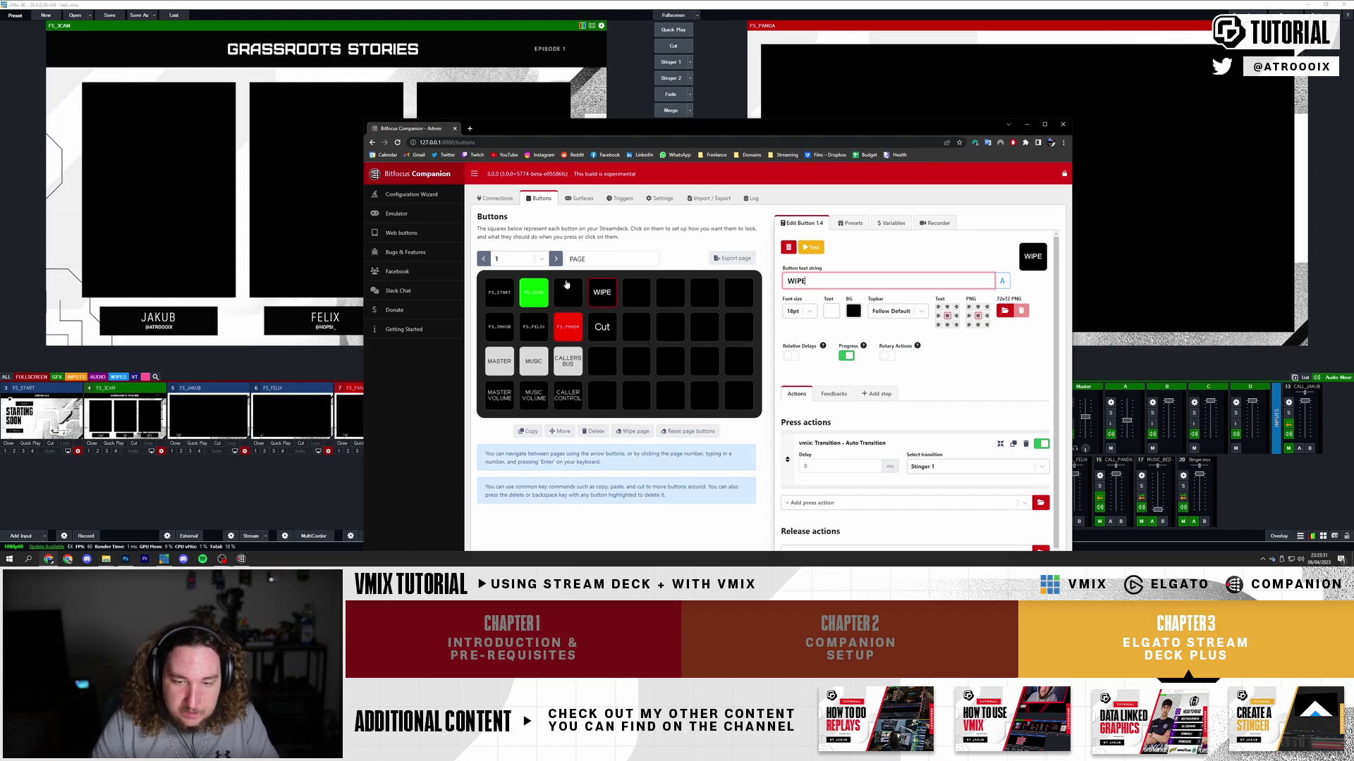
# Relabel the cut transition button CUT with an 18pt font size
pyautogui.click(602, 326)
pyautogui.click(846, 280)
pyautogui.hotkey('ctrl', 'a')
pyautogui.write('CUT')
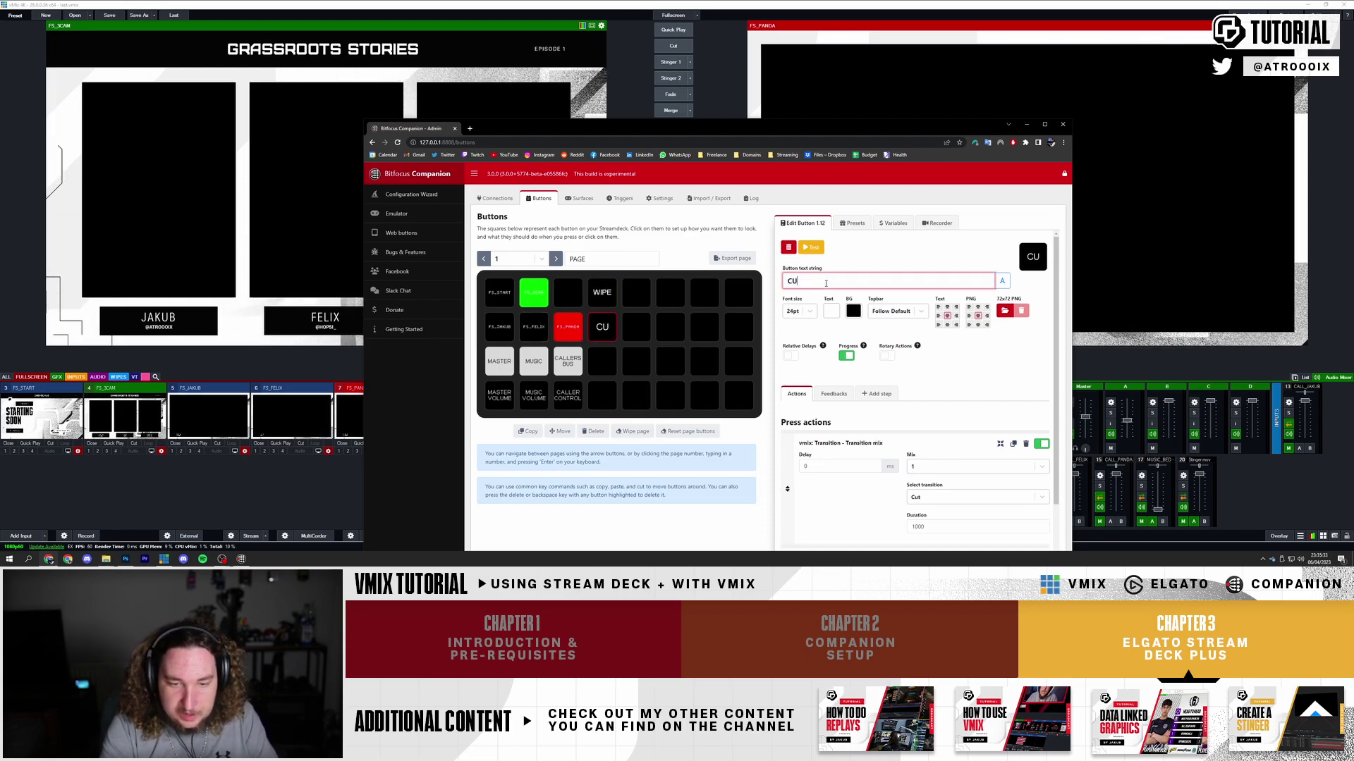
pyautogui.click(799, 311)
pyautogui.click(793, 374)
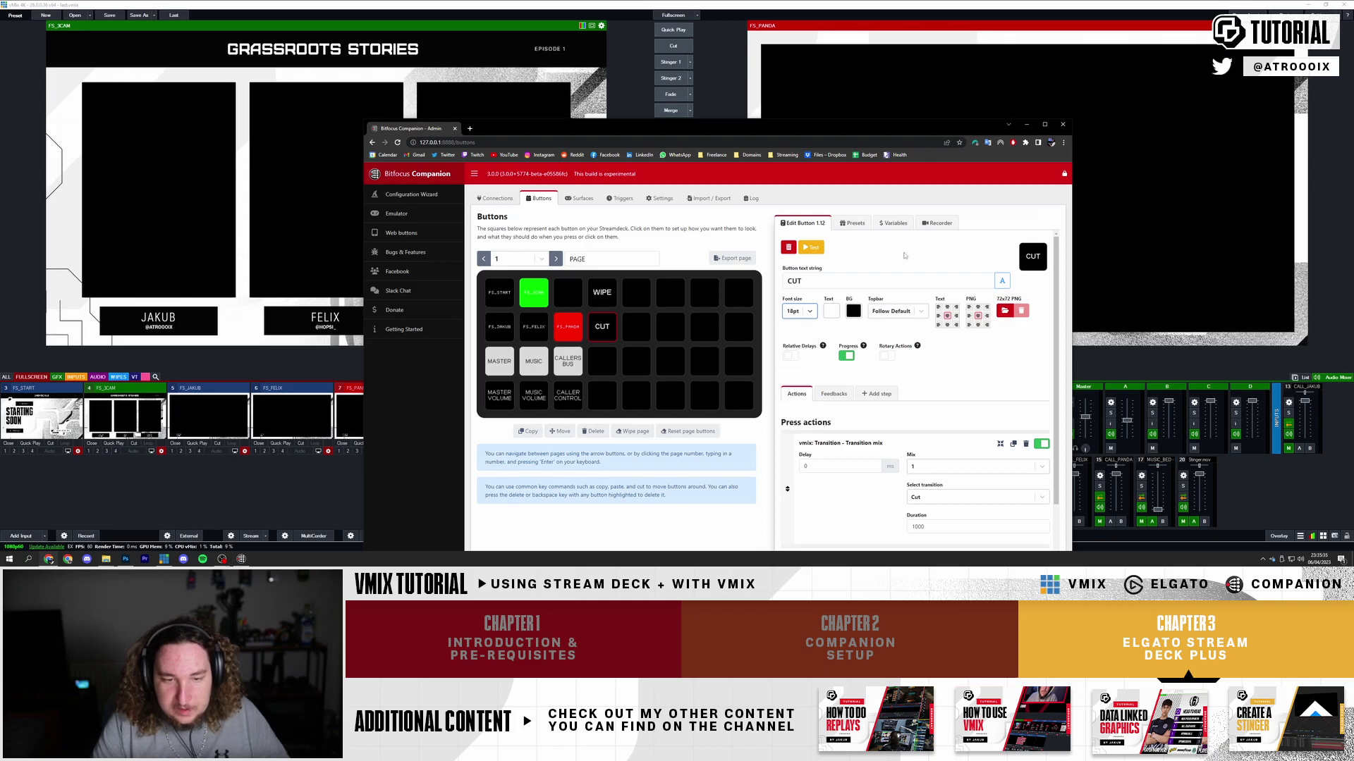
pyautogui.moveTo(845, 132); pyautogui.dragTo(734, 433)
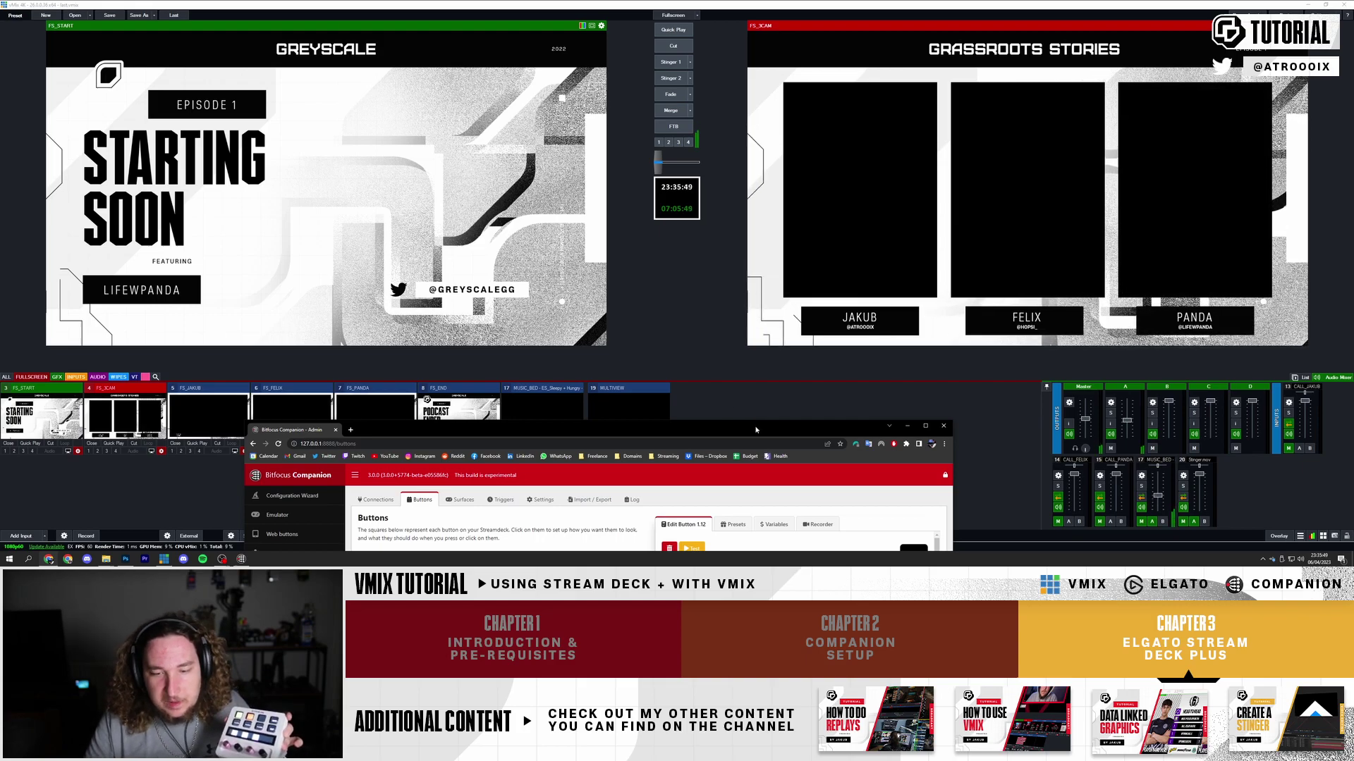
# Search the MASTER audio button's press actions for a solo action
pyautogui.moveTo(755, 426); pyautogui.dragTo(649, 142)
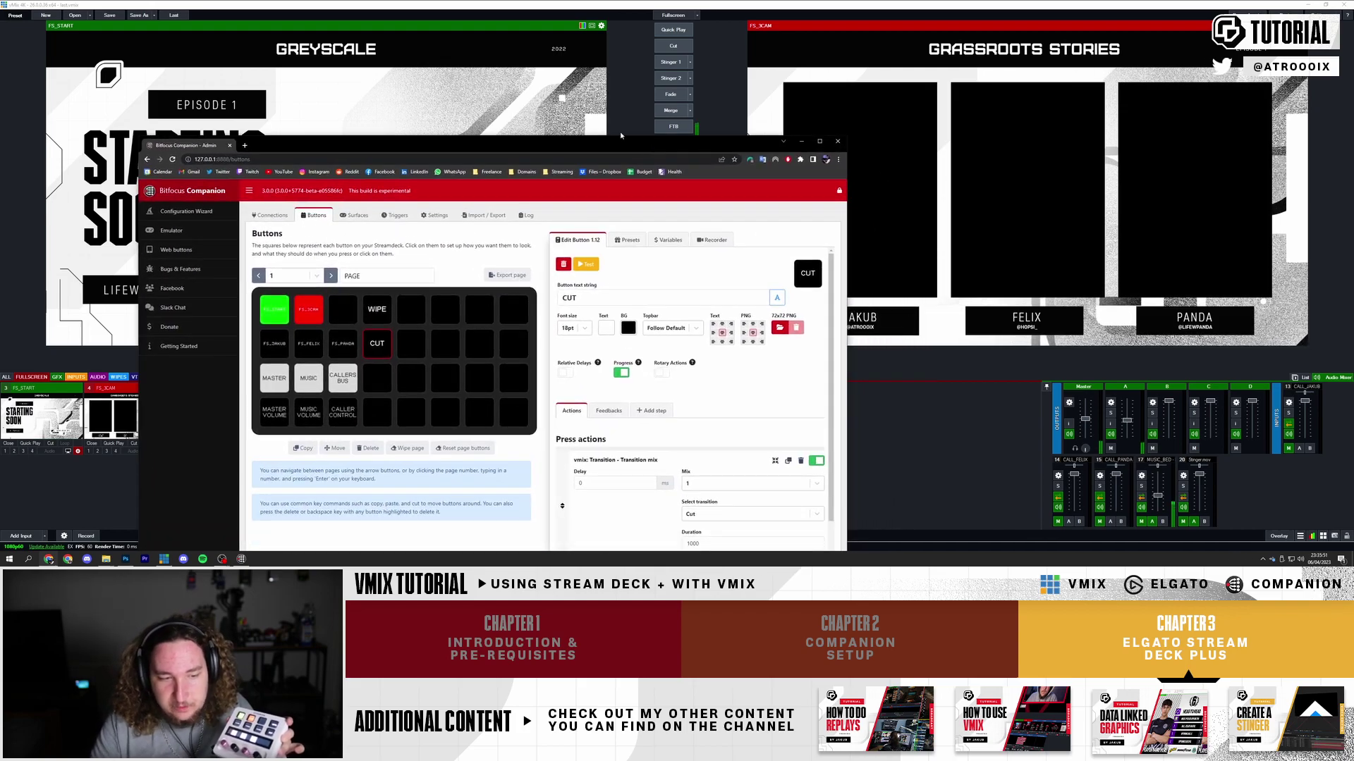
pyautogui.click(285, 385)
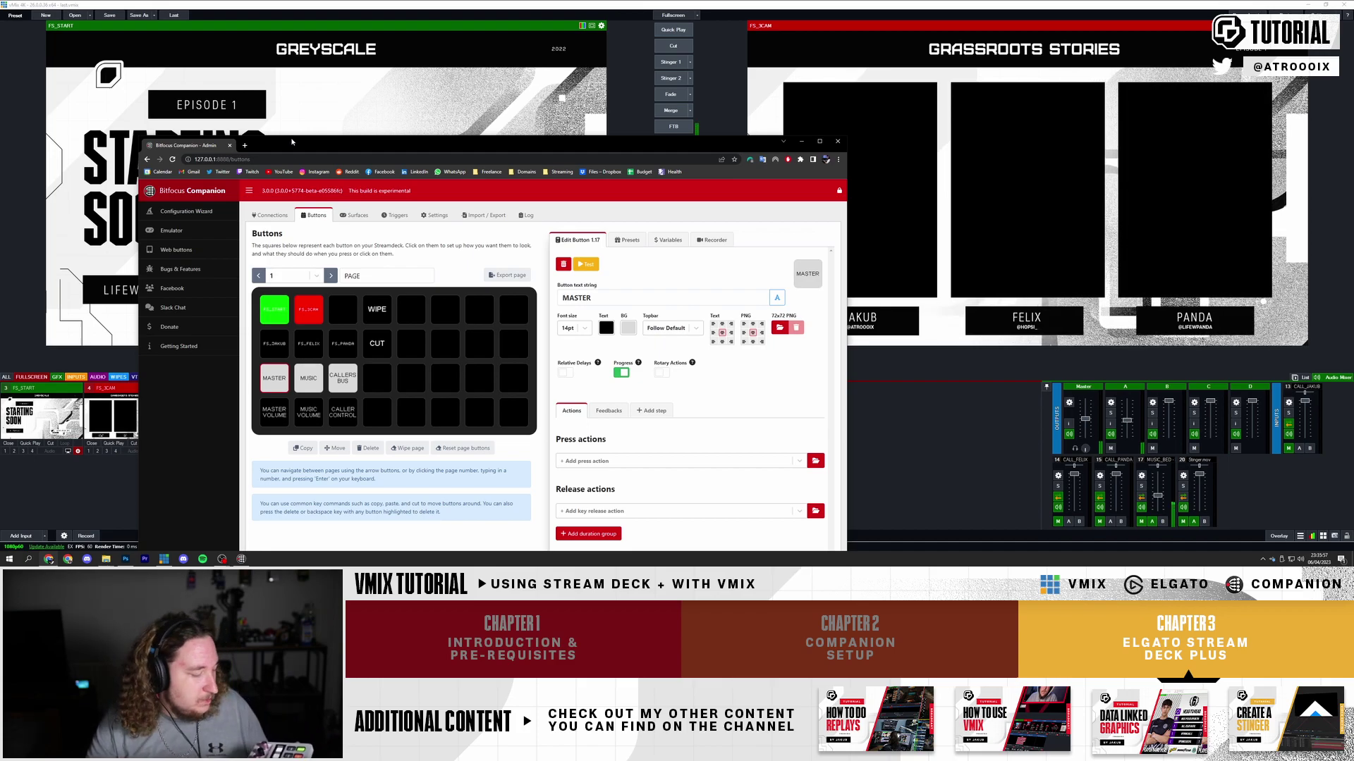
pyautogui.moveTo(292, 142); pyautogui.dragTo(371, 36)
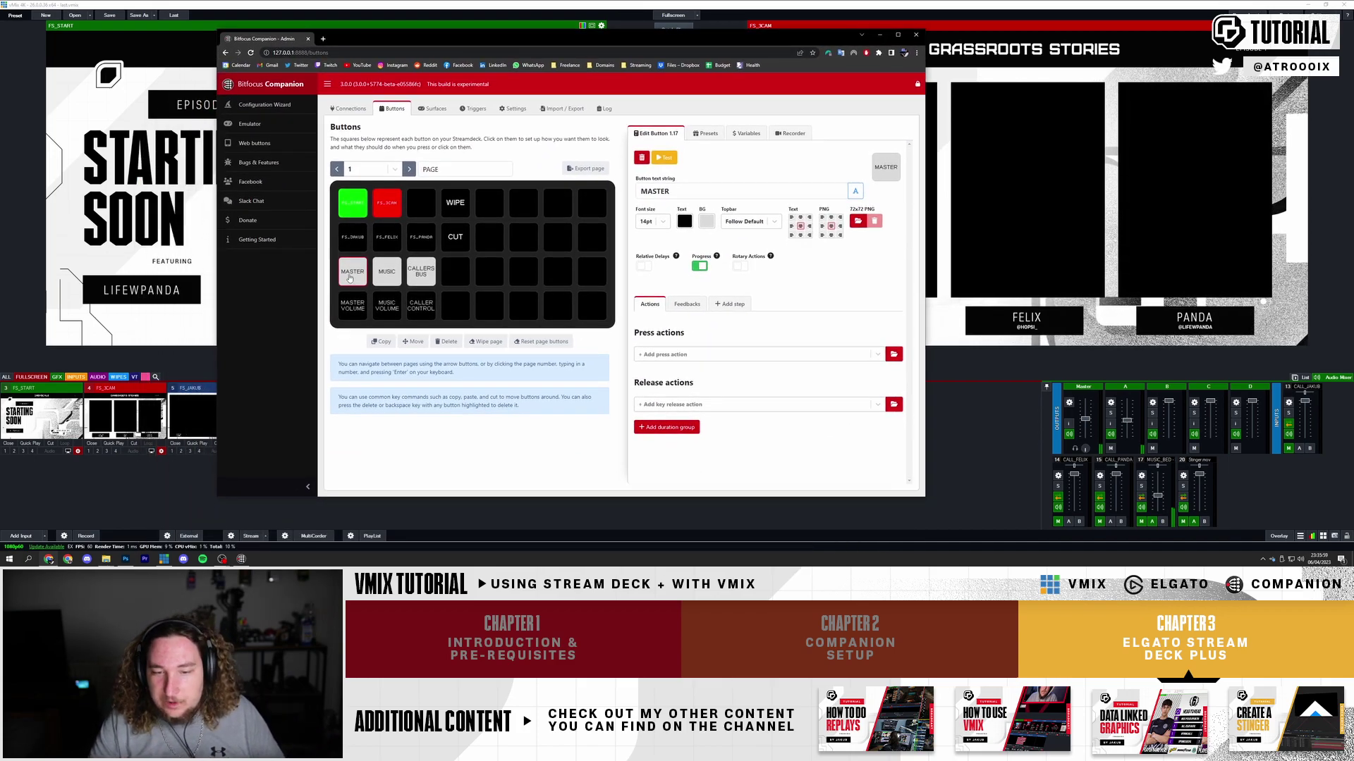
pyautogui.click(677, 354)
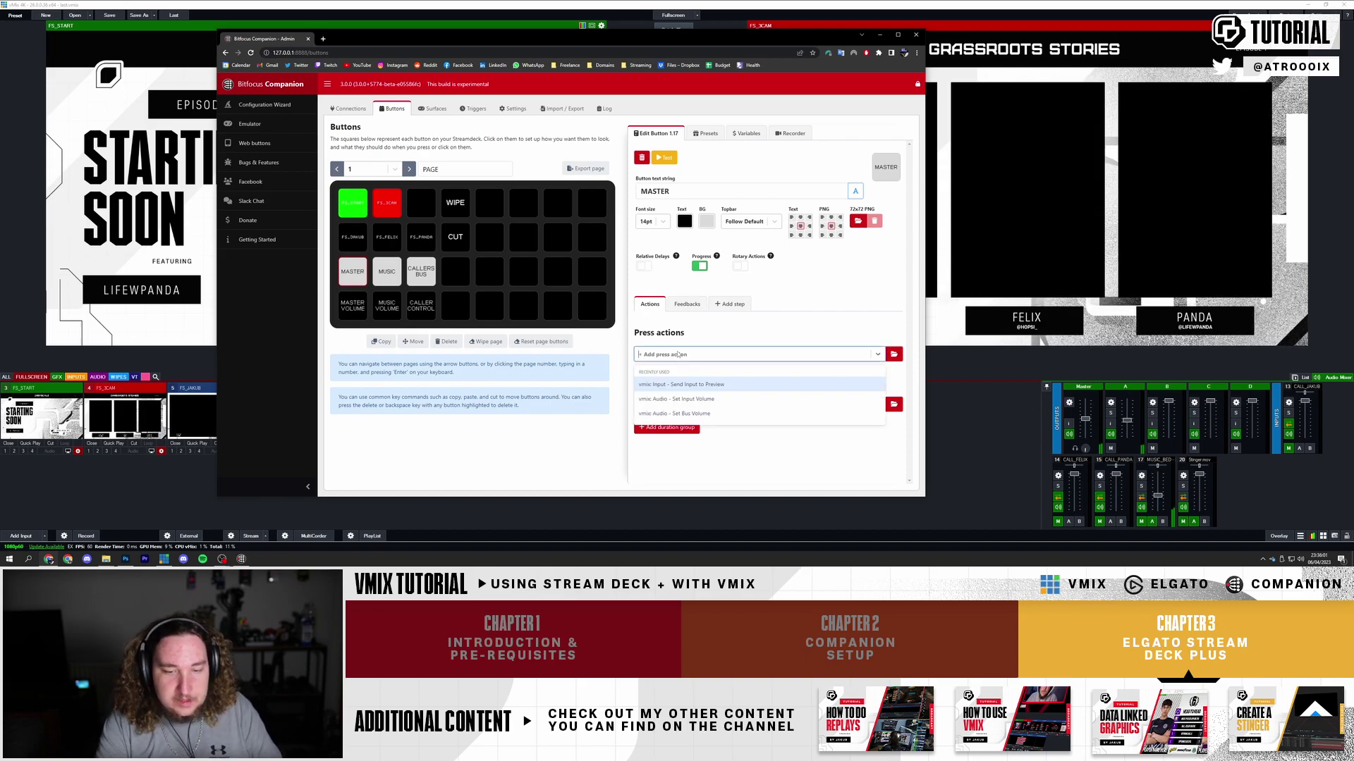
pyautogui.write('solo')
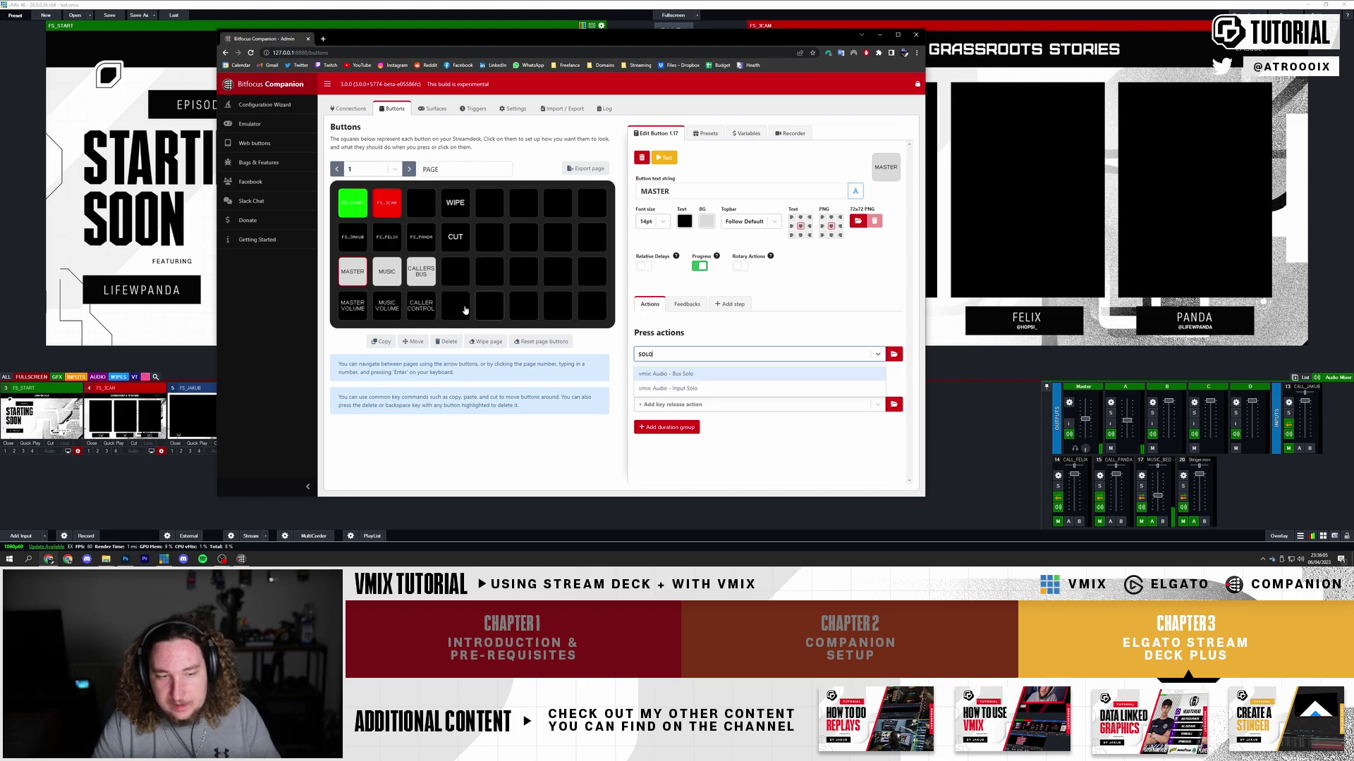
# Add a vMix Audio Input Solo press action to MUSIC targeting MUSIC_BED, set to Toggle
pyautogui.click(392, 282)
pyautogui.click(683, 354)
pyautogui.write('solo')
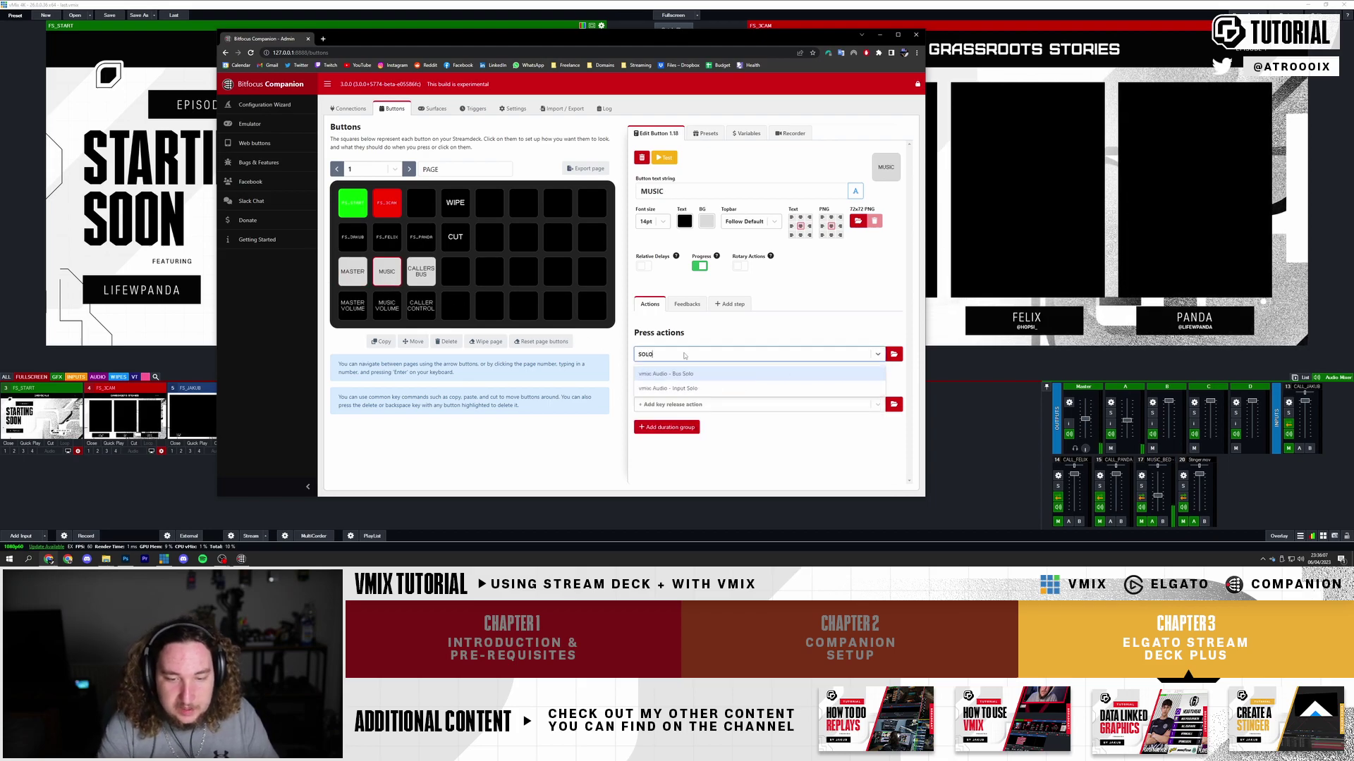
pyautogui.click(675, 389)
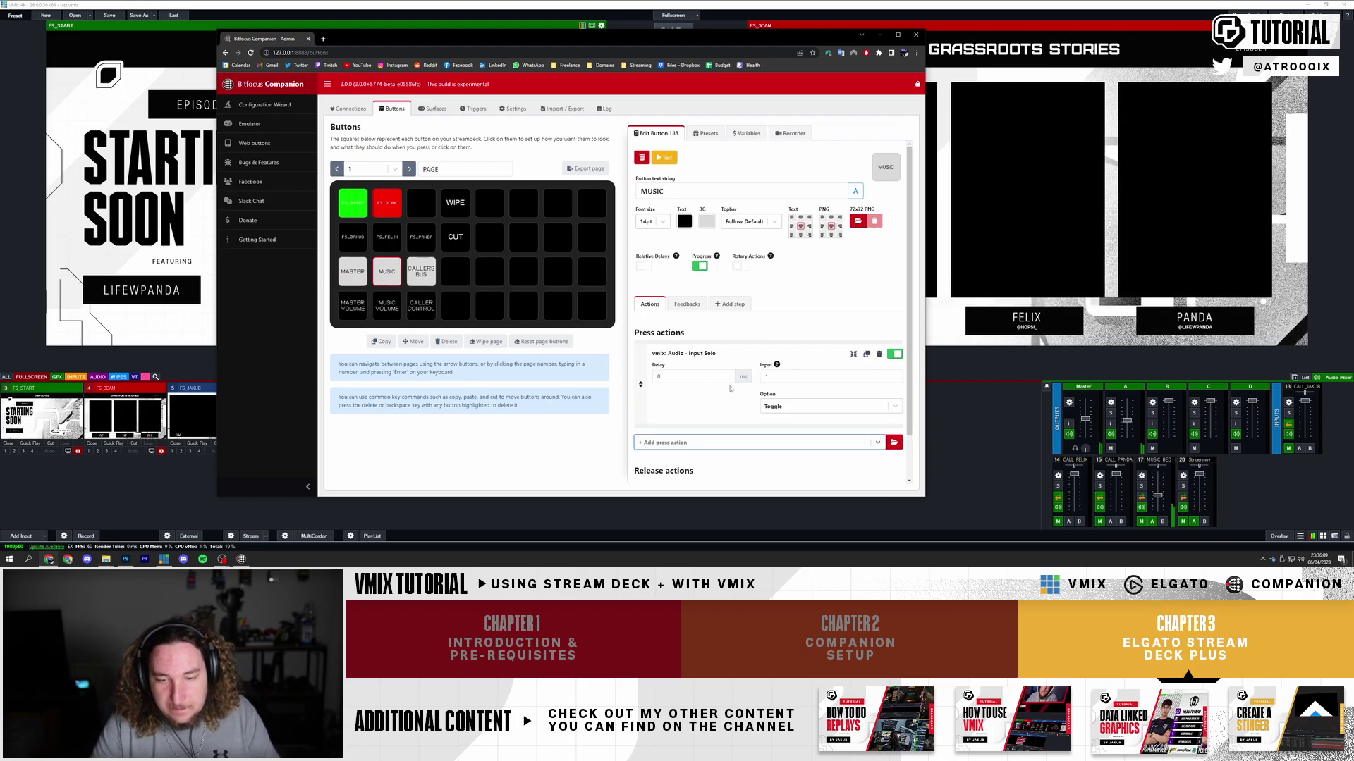
pyautogui.click(799, 379)
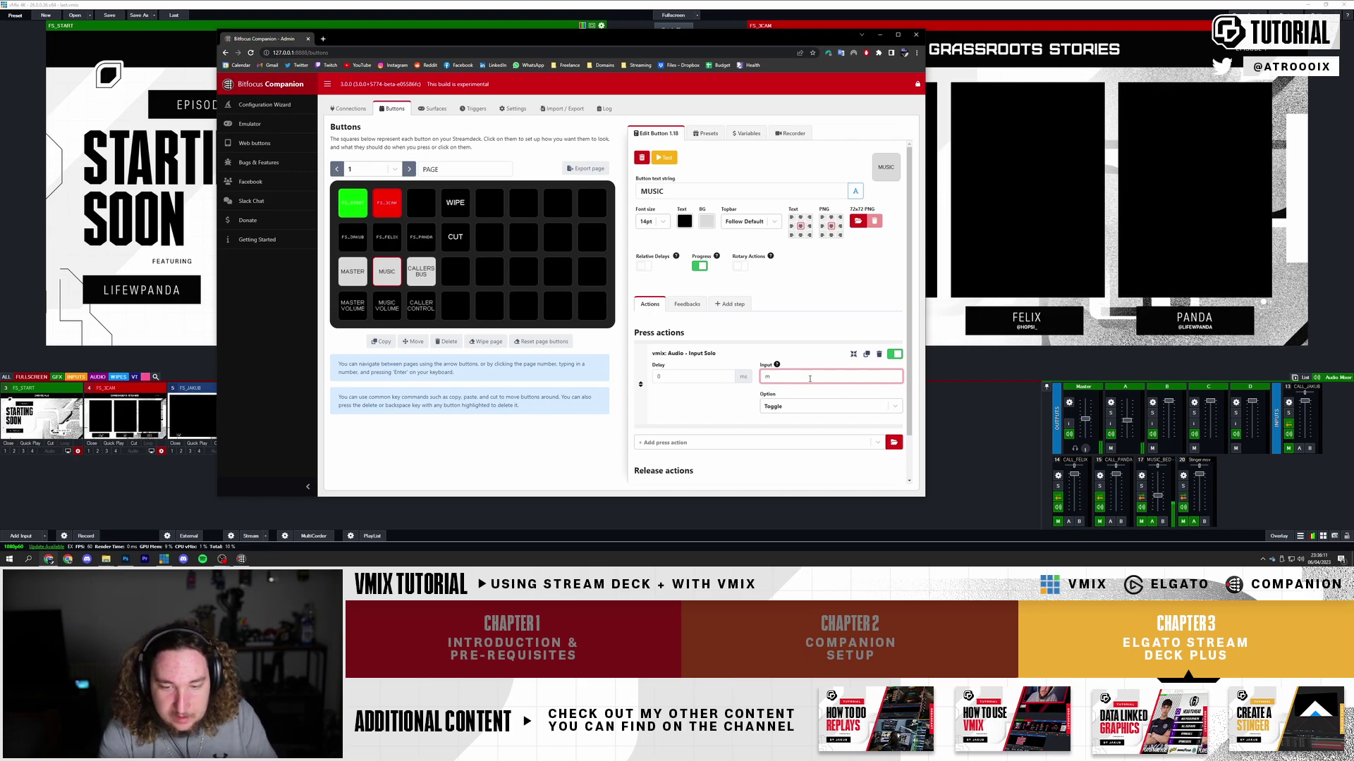
pyautogui.write('MUSIC_BE')
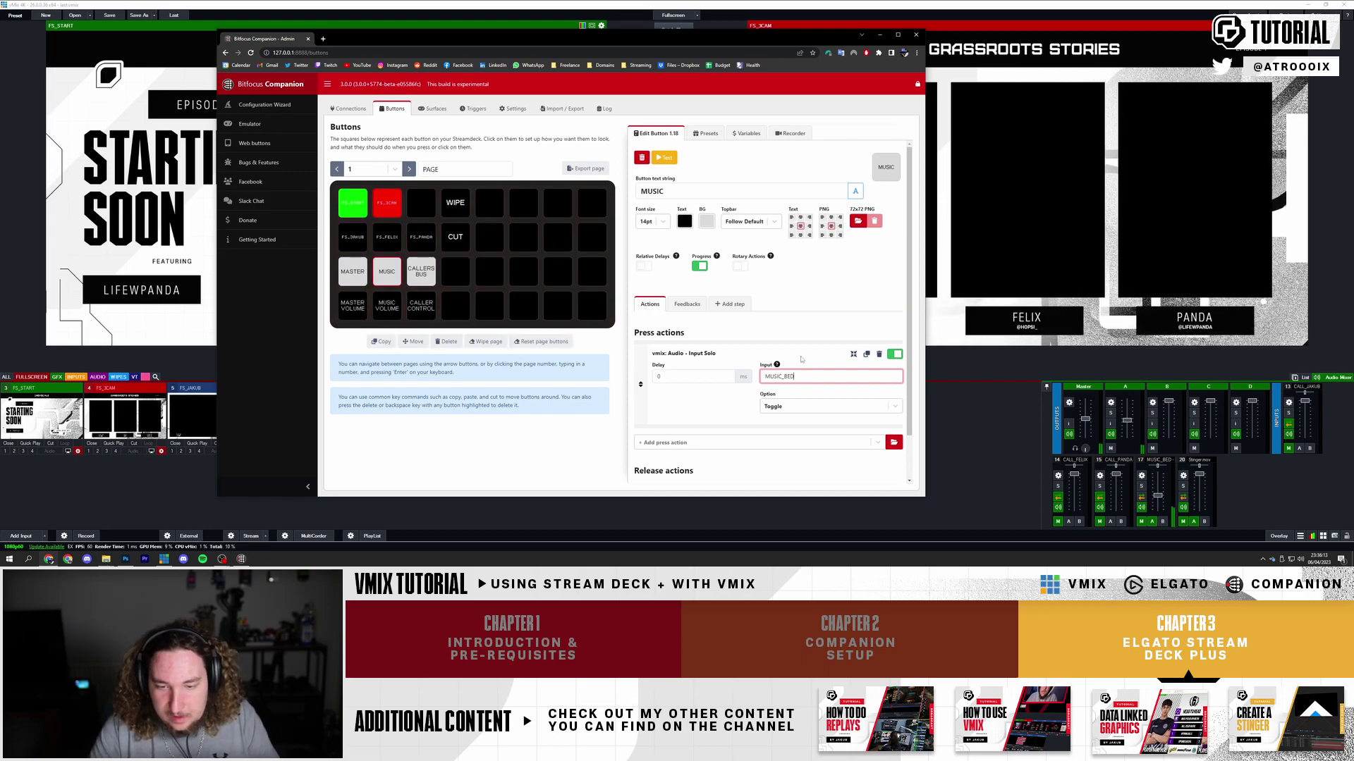
pyautogui.write('D')
pyautogui.click(801, 360)
pyautogui.click(781, 409)
pyautogui.click(735, 400)
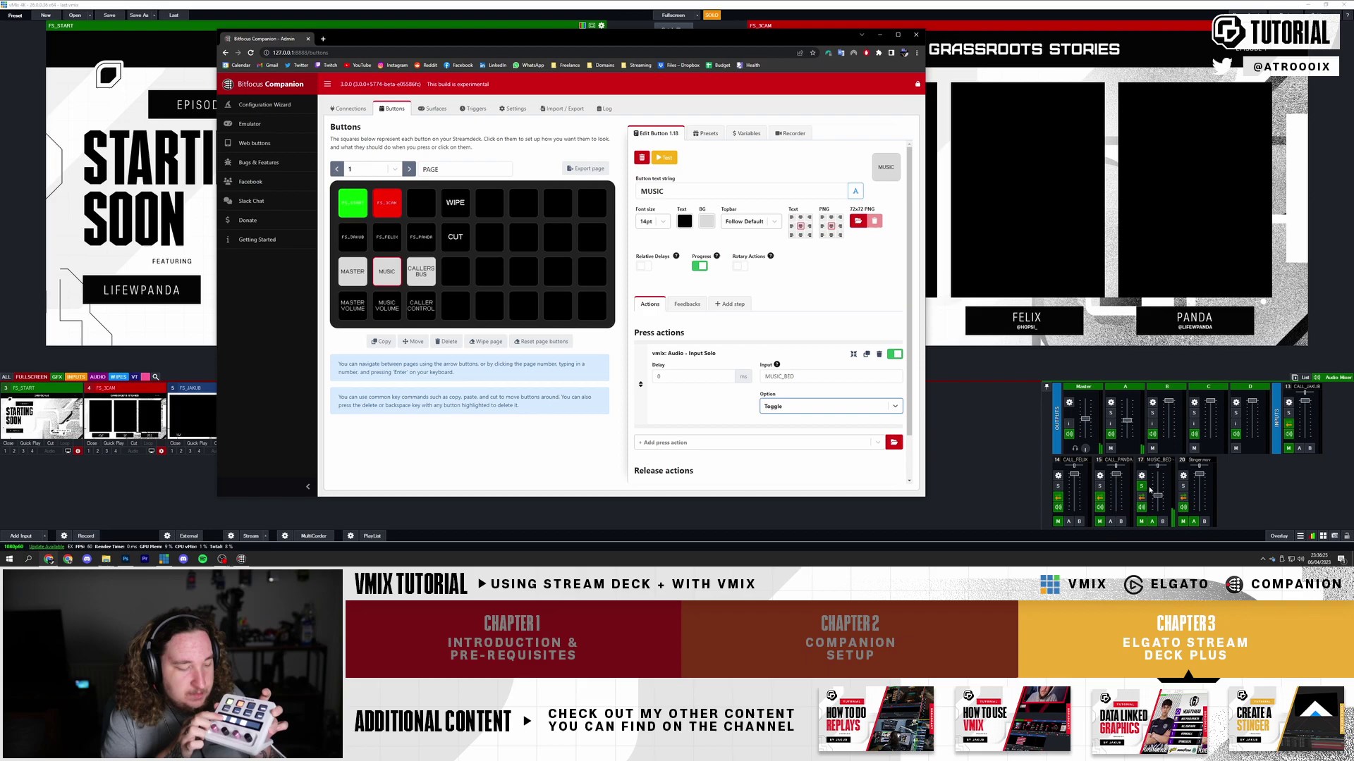
# Add an Audio Input Solo feedback for MUSIC_BED and set its colours
pyautogui.click(687, 304)
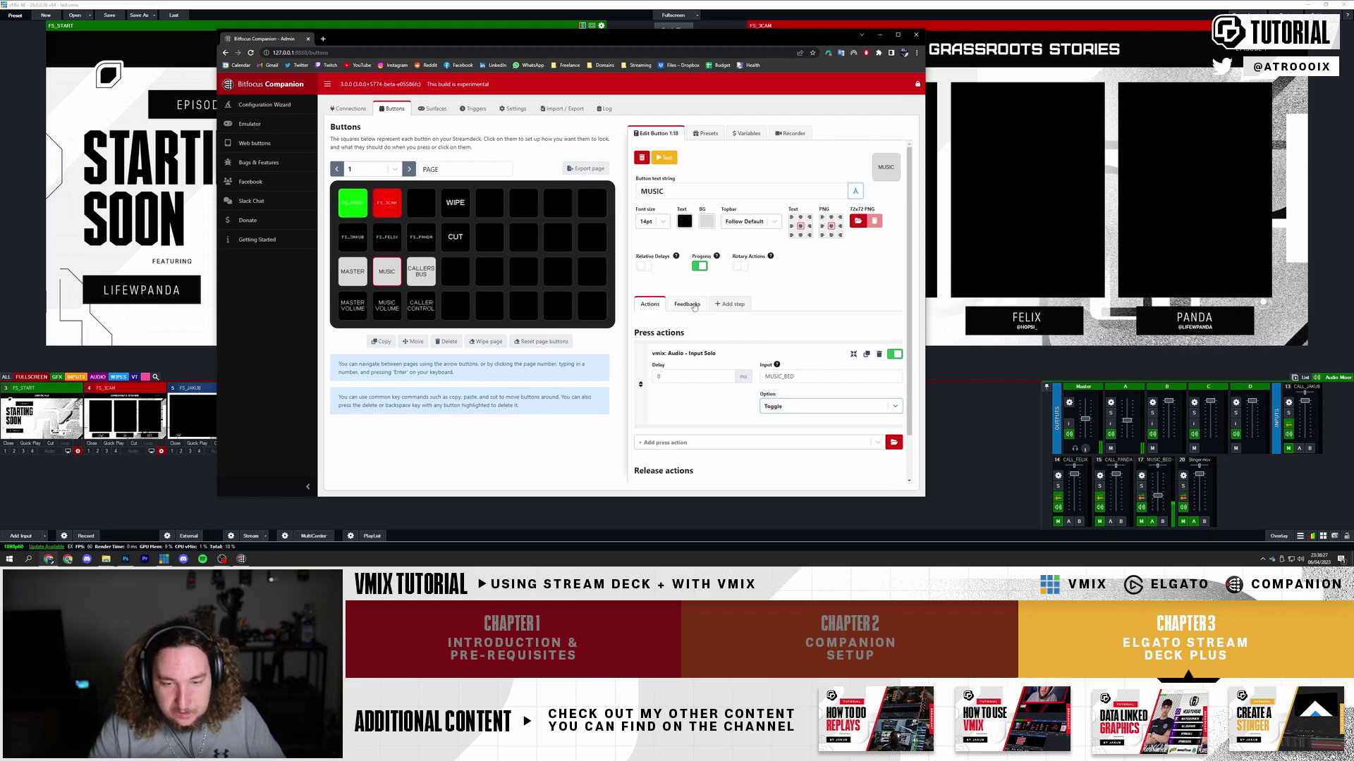
pyautogui.click(708, 344)
pyautogui.write('solo')
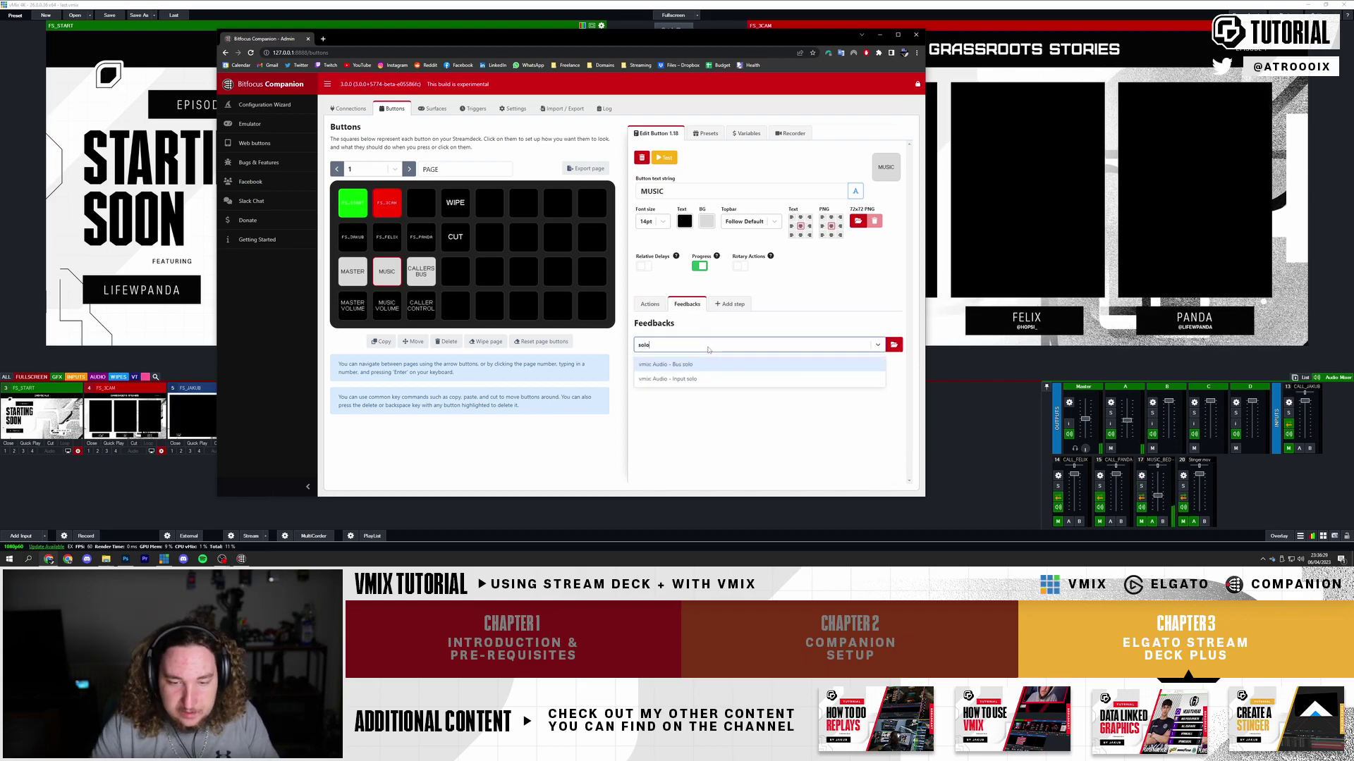
pyautogui.click(678, 380)
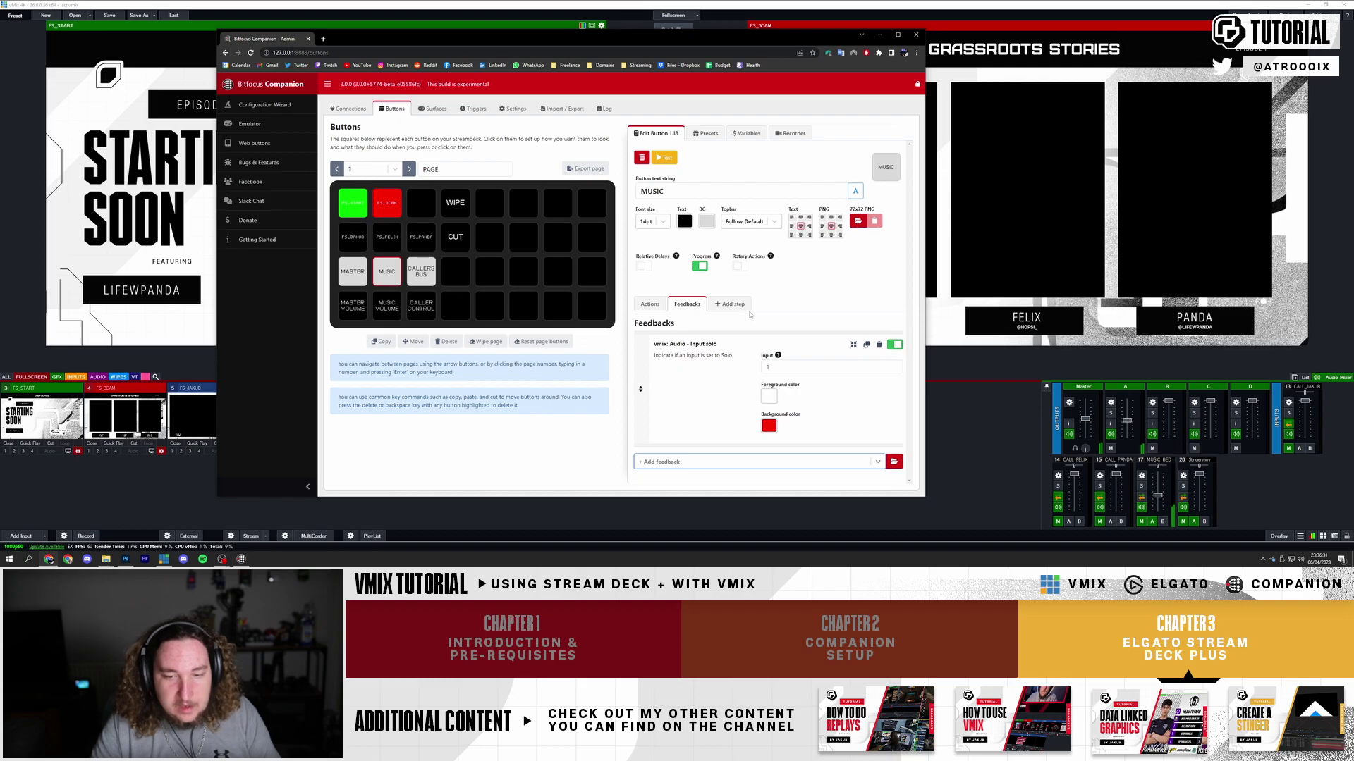
pyautogui.doubleClick(788, 366)
pyautogui.write('MUSIC_BED')
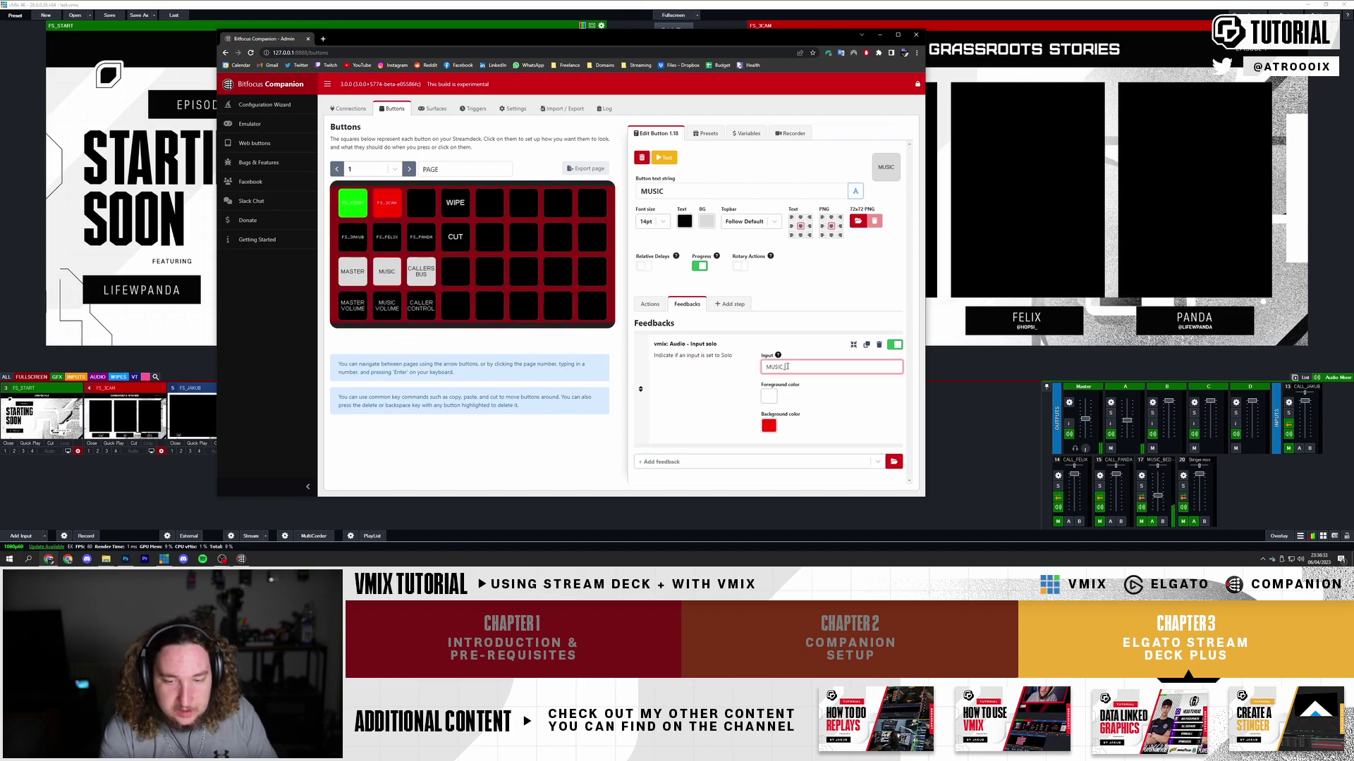
pyautogui.click(700, 405)
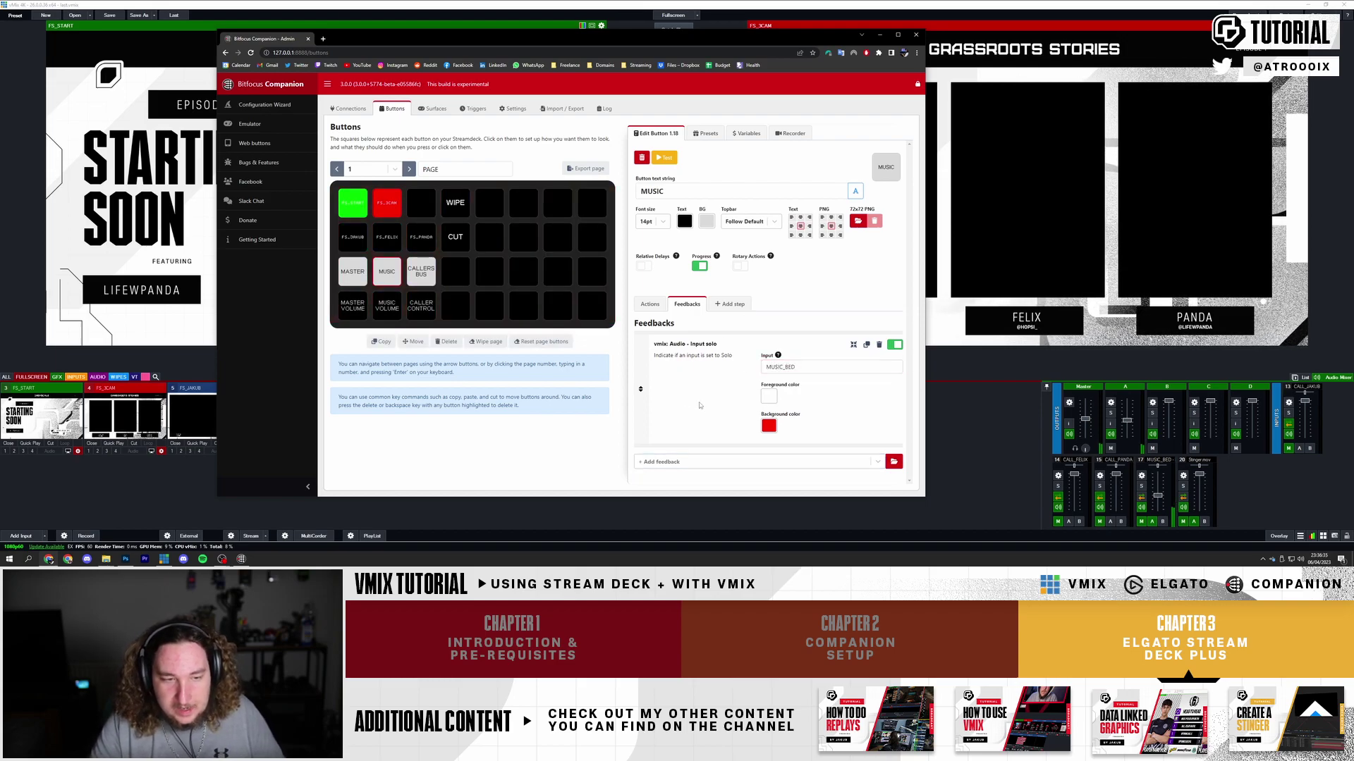
pyautogui.click(770, 427)
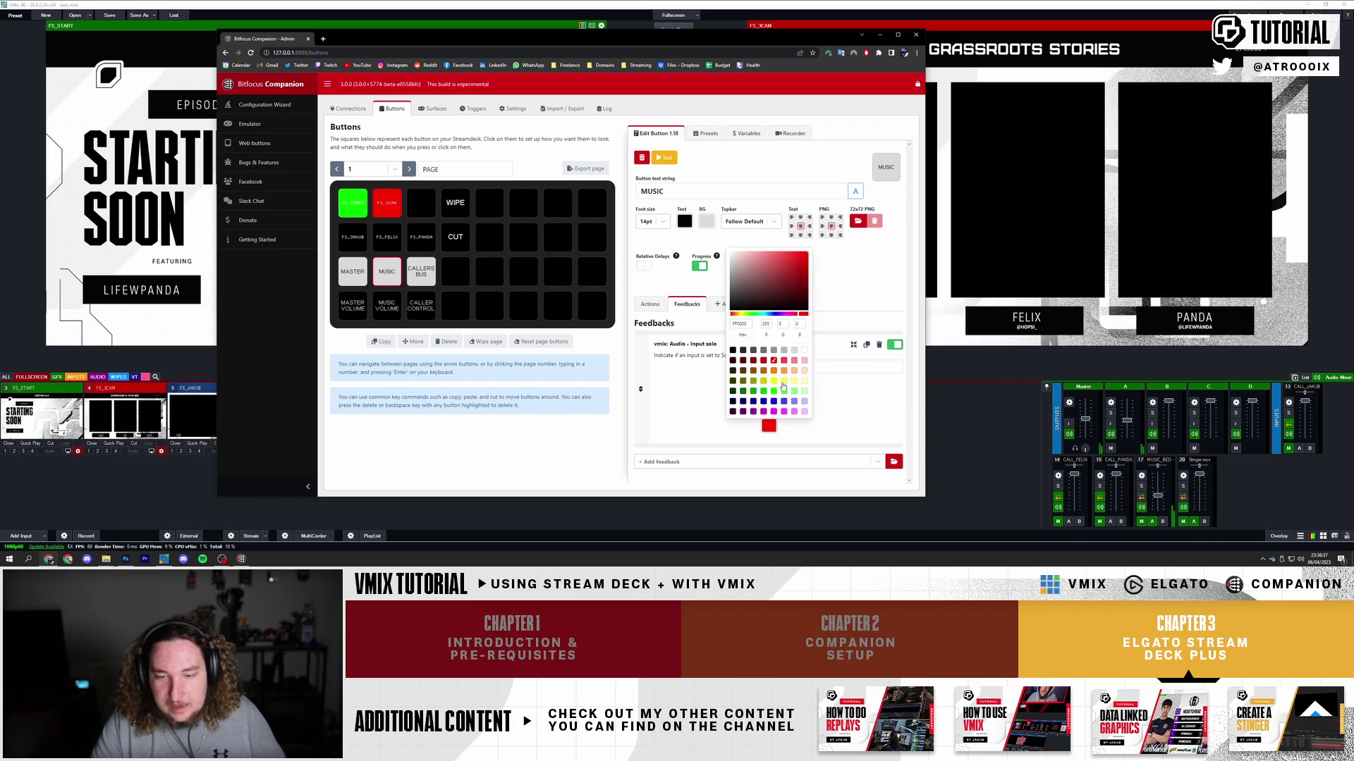
pyautogui.click(647, 365)
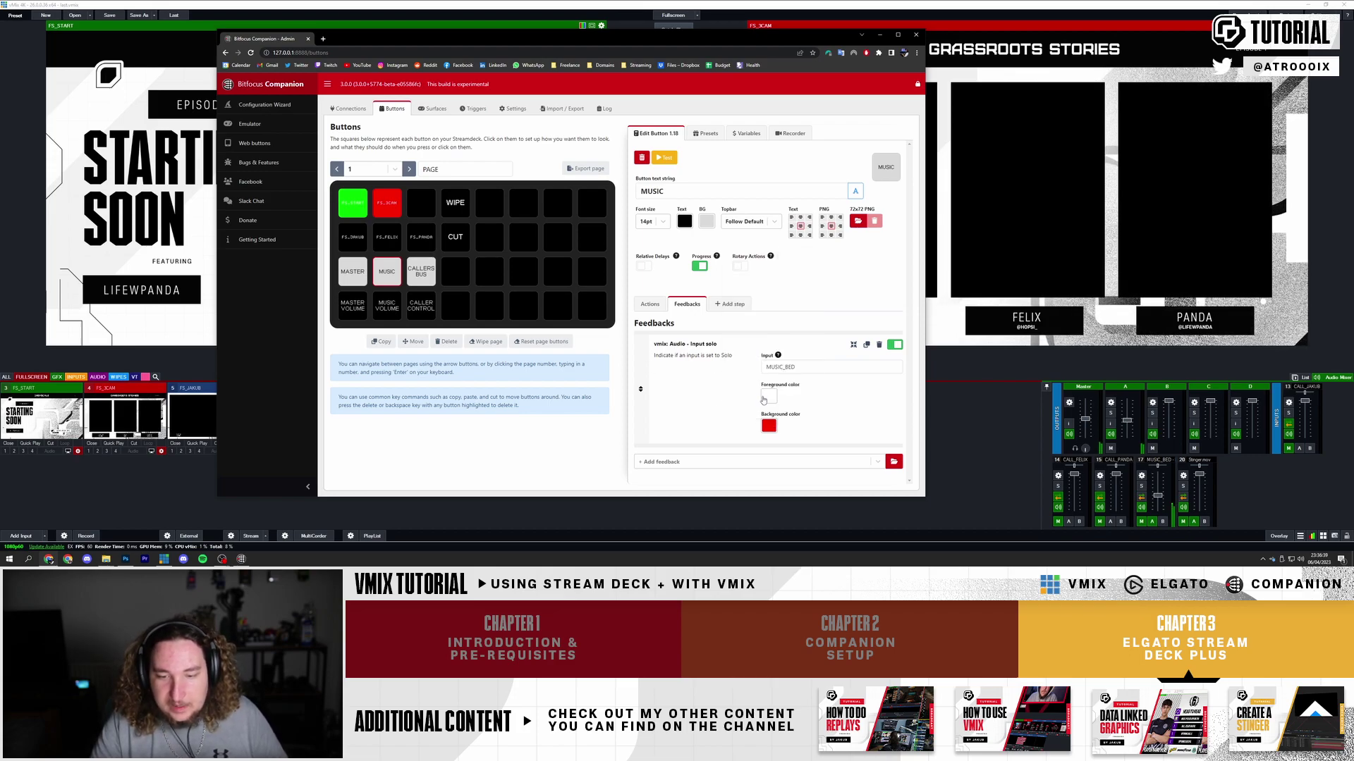
pyautogui.click(767, 397)
pyautogui.click(805, 323)
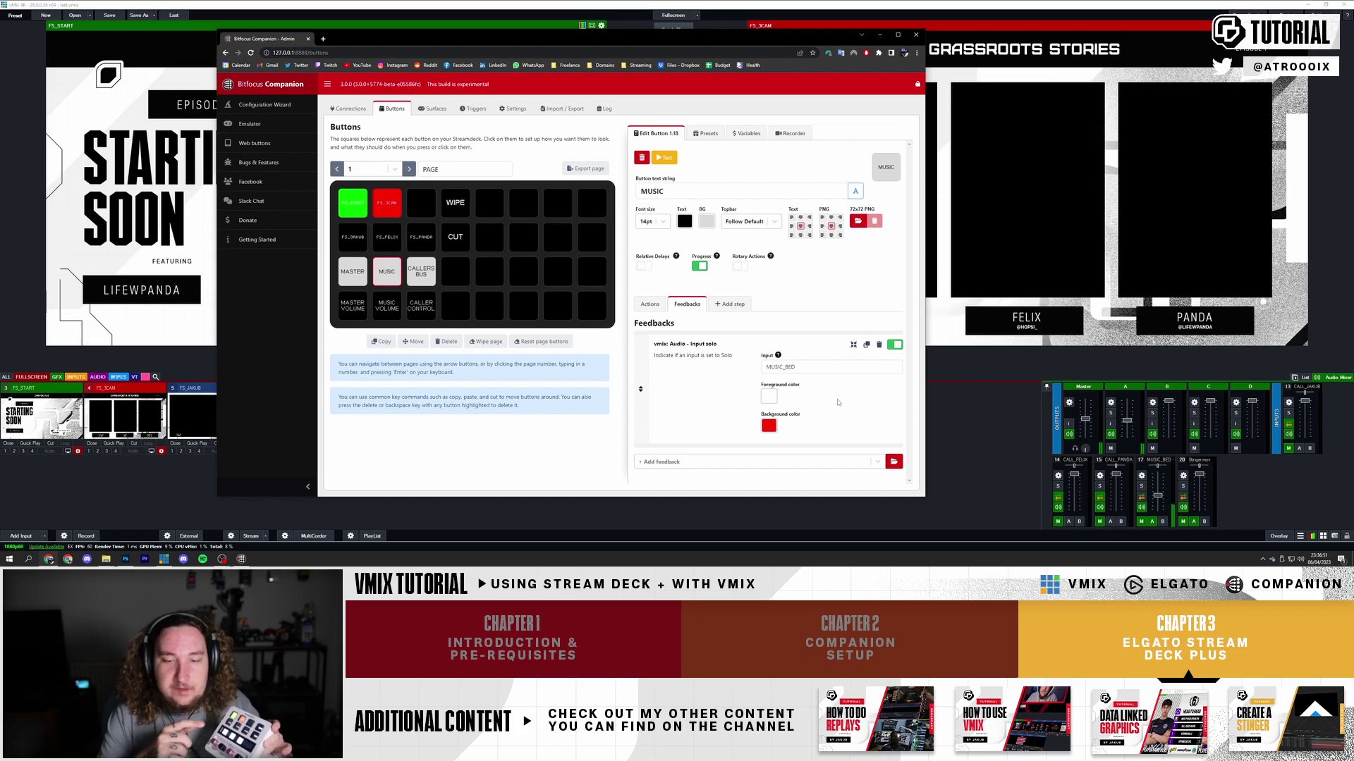
# Add an Input Volume feedback for MUSIC_BED, greater than 0, with a red background
pyautogui.click(702, 461)
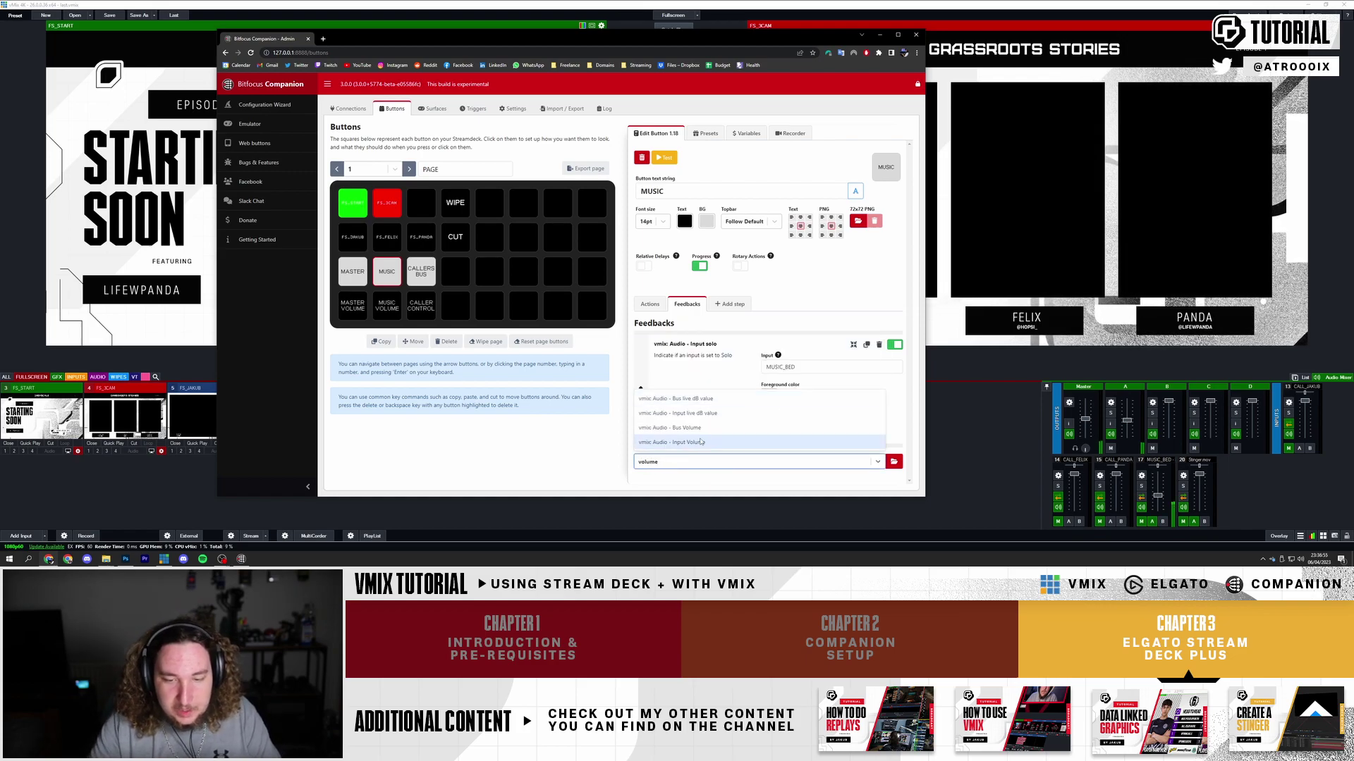
pyautogui.click(708, 441)
pyautogui.scroll(-3, 712, 387)
pyautogui.click(779, 342)
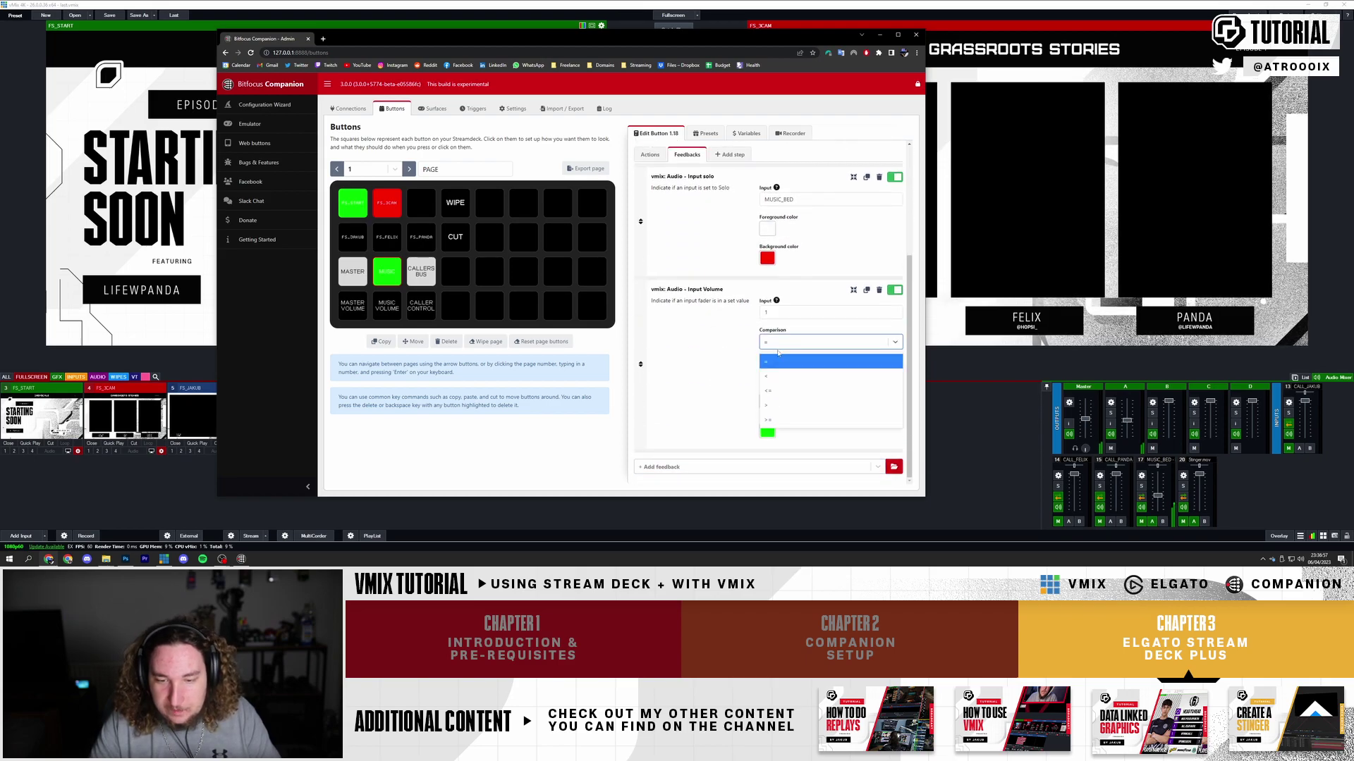
pyautogui.click(781, 392)
pyautogui.doubleClick(768, 372)
pyautogui.write('0')
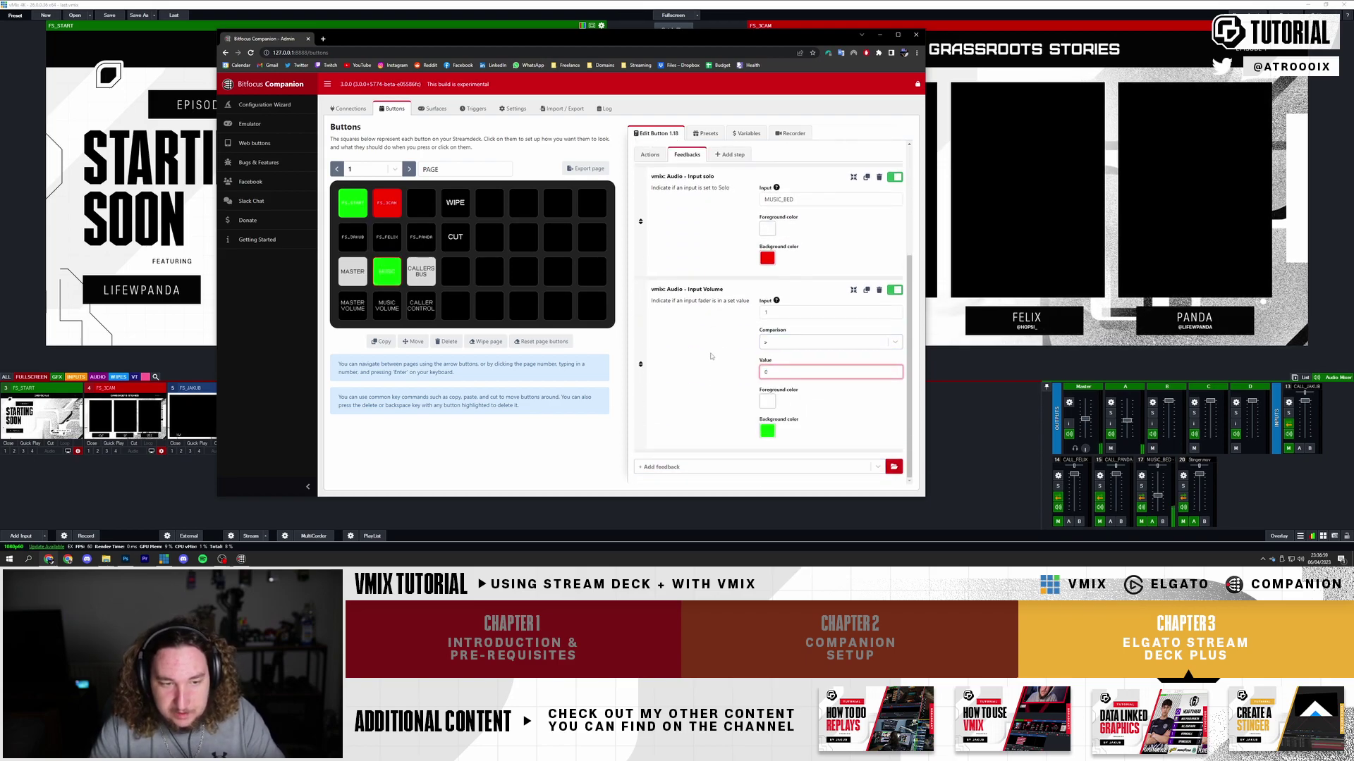
pyautogui.click(767, 431)
pyautogui.click(772, 366)
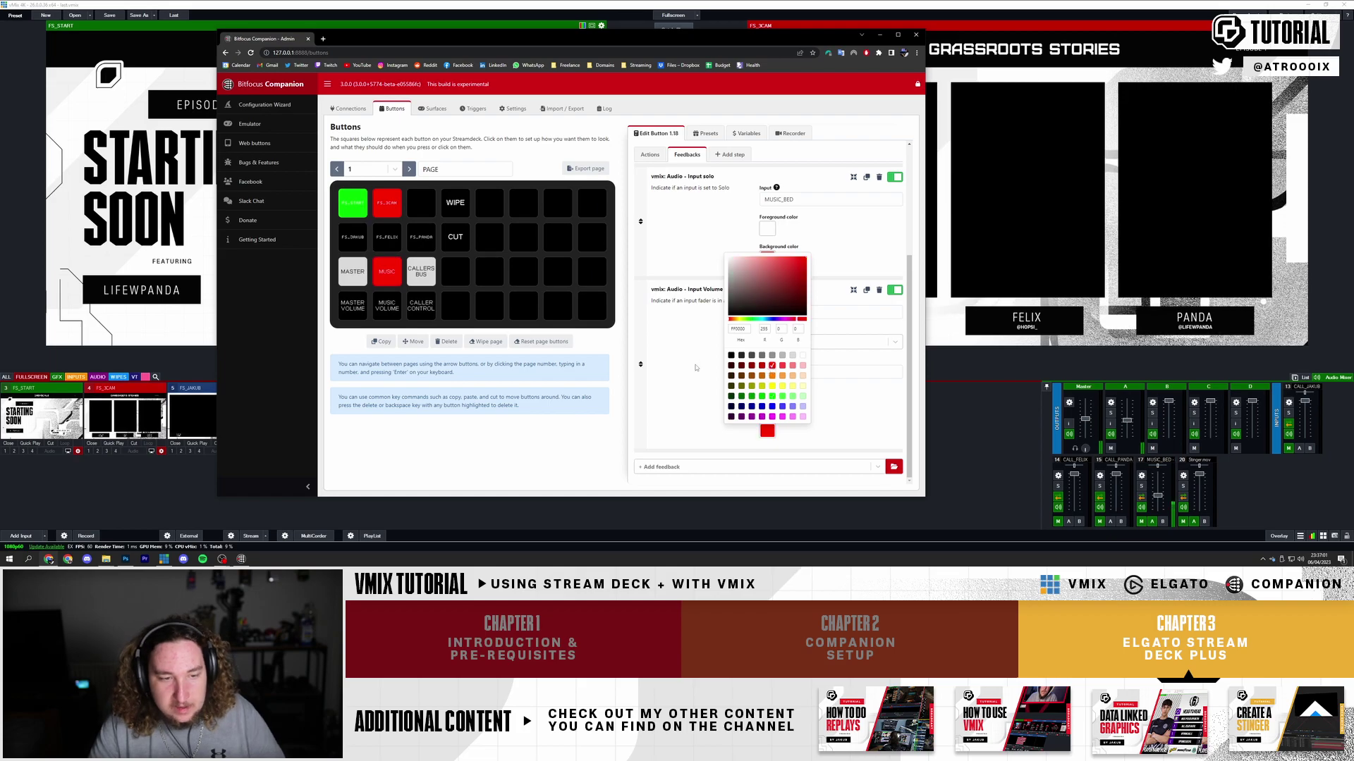
pyautogui.click(690, 366)
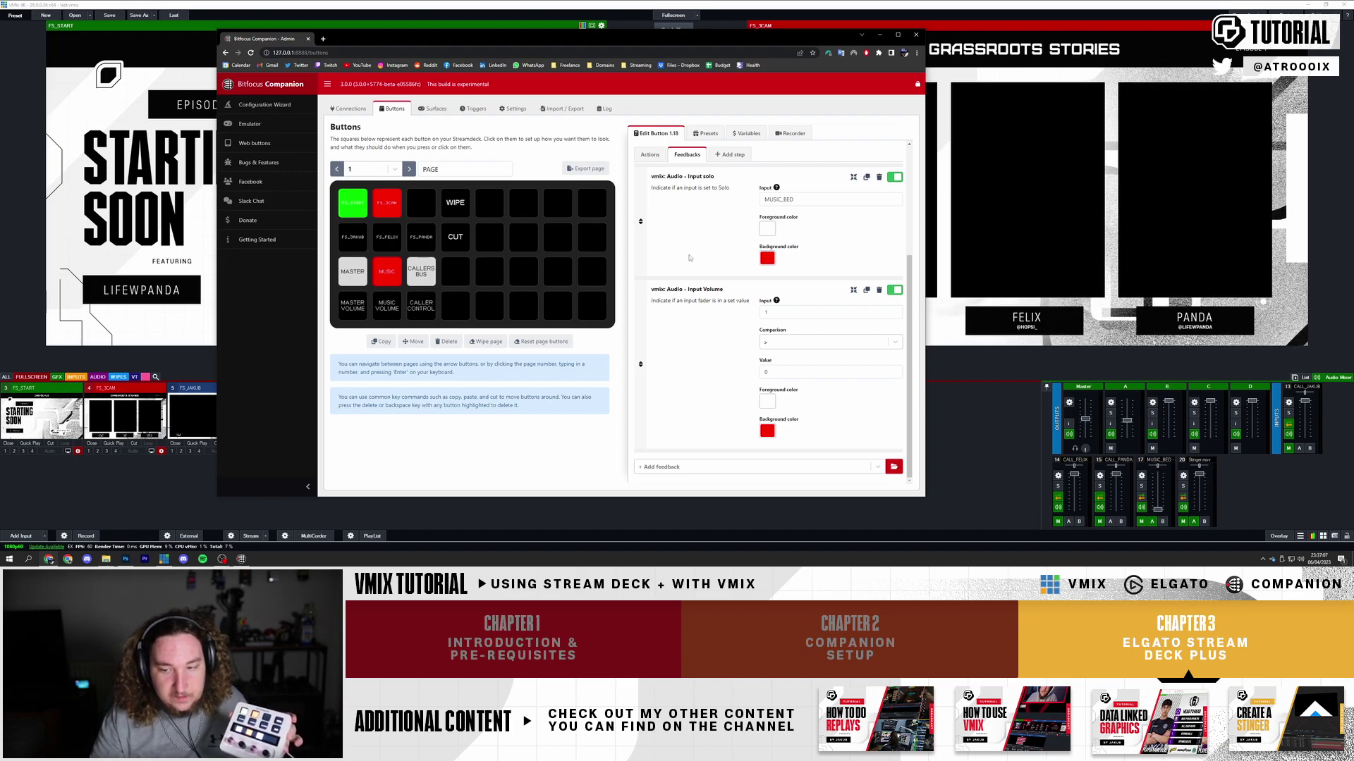
pyautogui.click(817, 336)
pyautogui.click(697, 336)
pyautogui.doubleClick(781, 307)
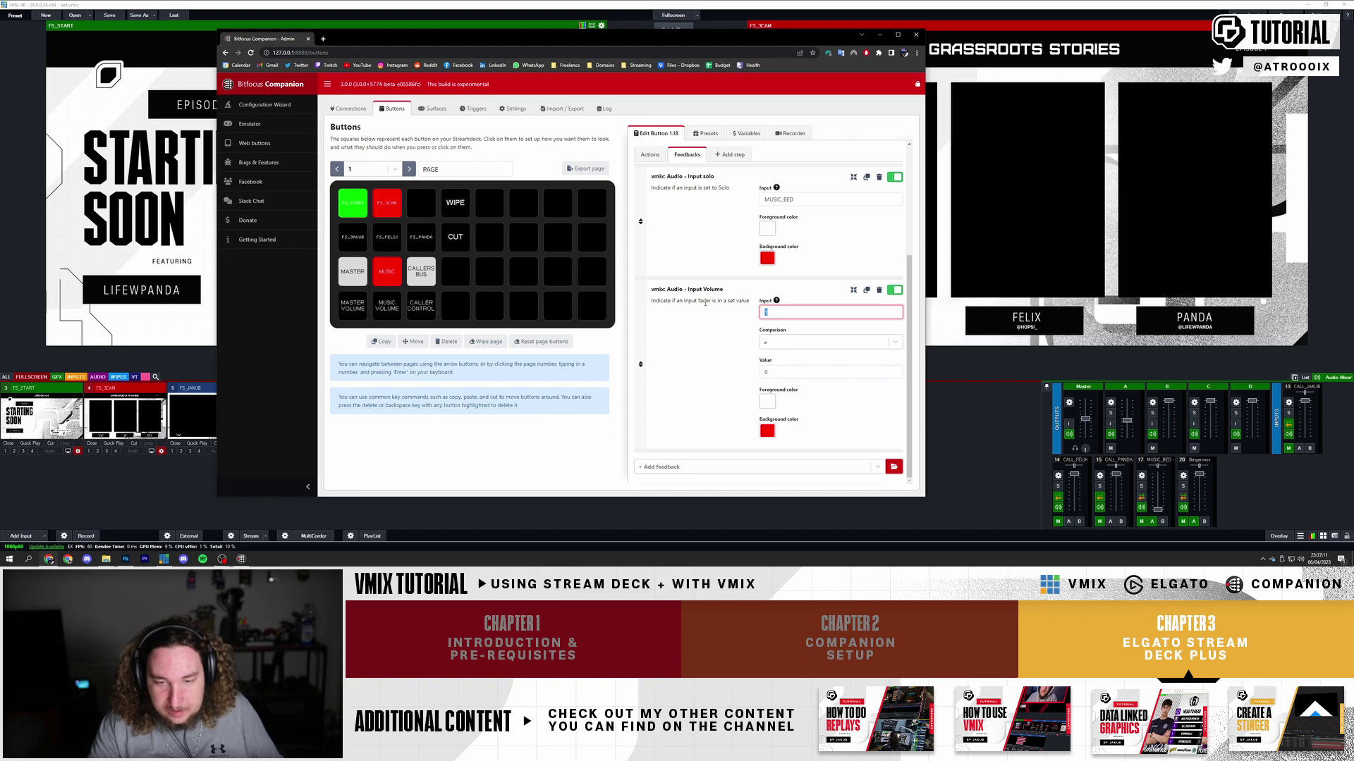
pyautogui.write('MUSIC_BED')
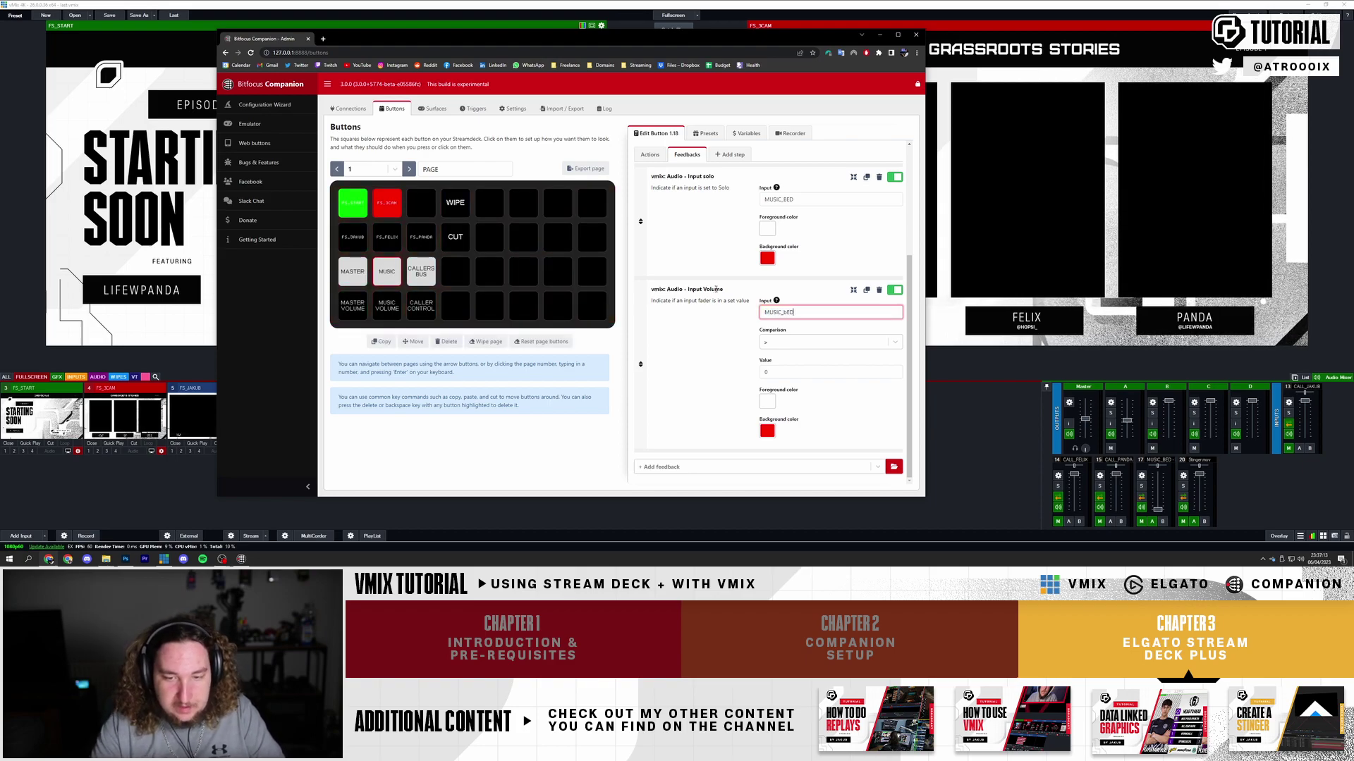
pyautogui.click(713, 343)
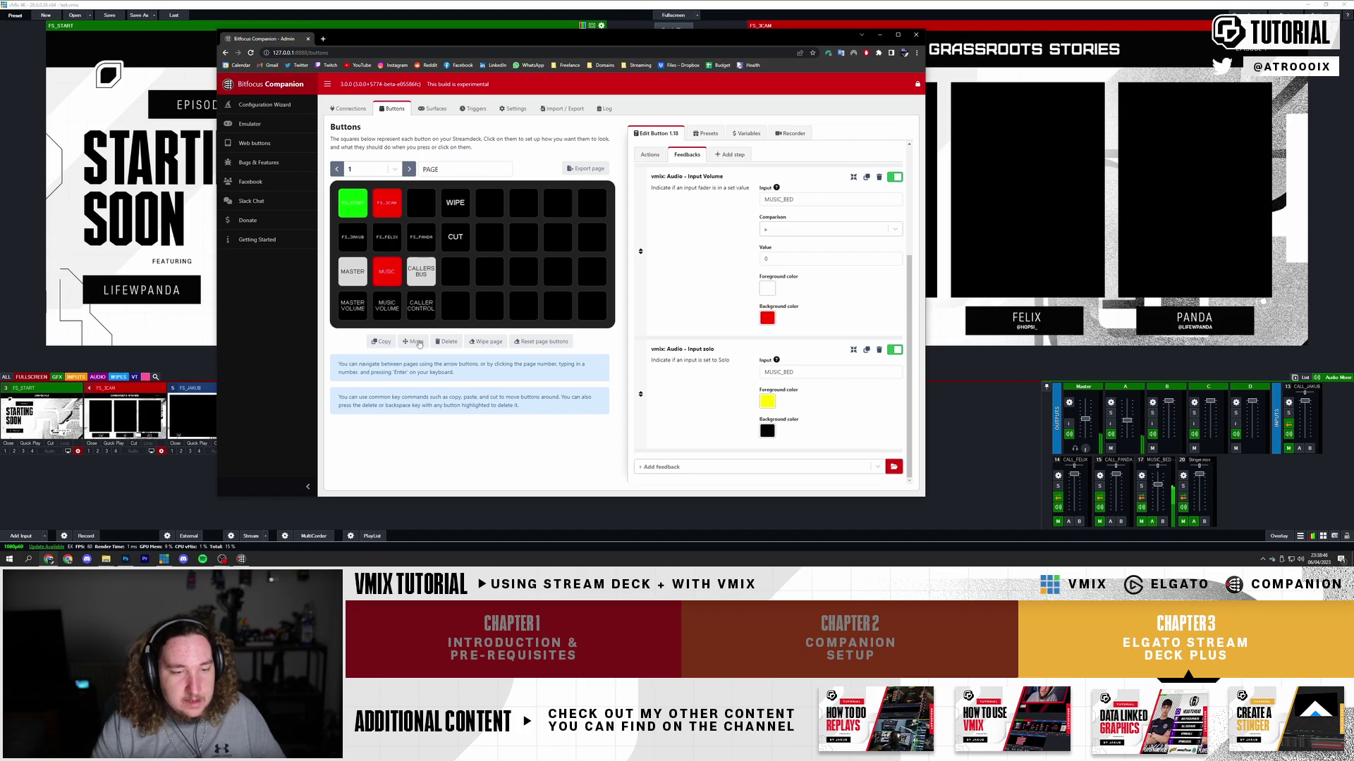
# Give the MUSIC VOLUME dial an Input Mute press action toggling MUSIC_BED audio
pyautogui.click(386, 305)
pyautogui.scroll(-2, 748, 296)
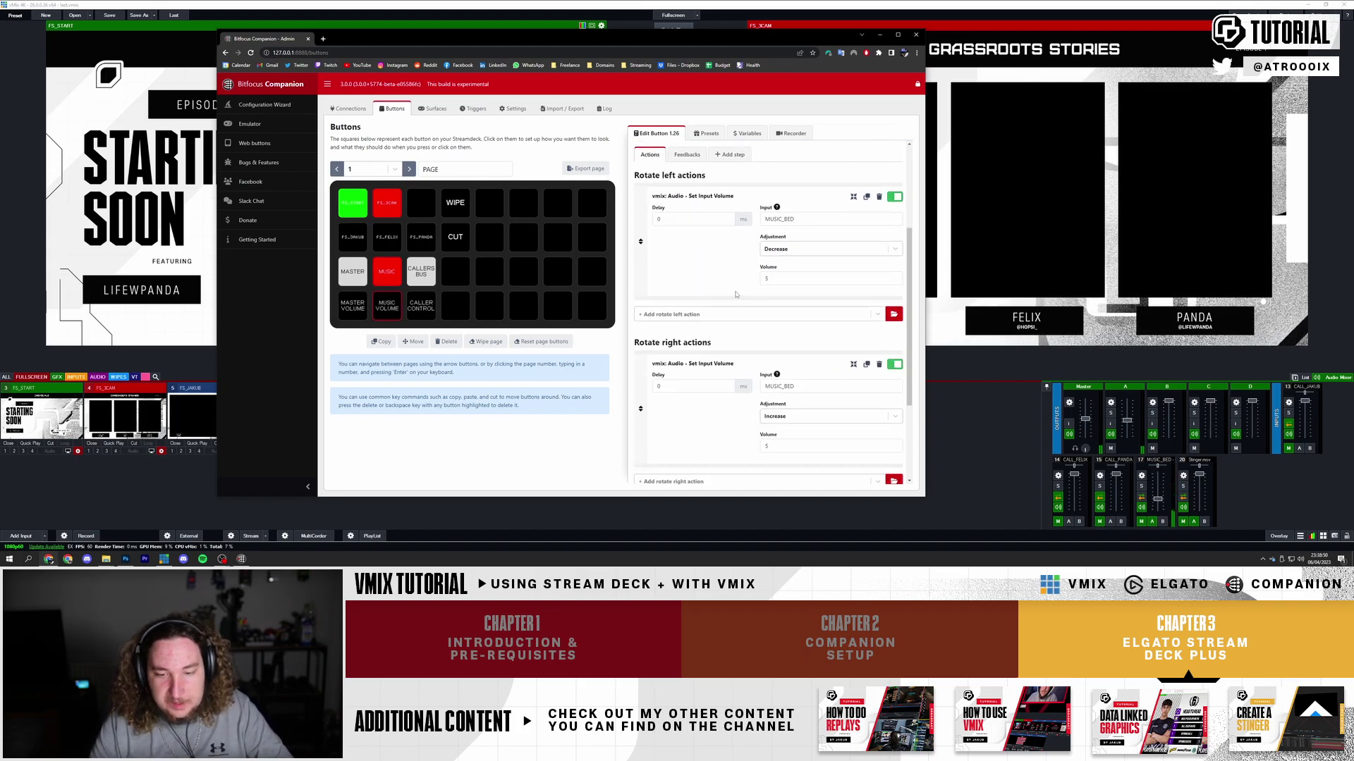
pyautogui.scroll(-2, 682, 396)
pyautogui.click(663, 398)
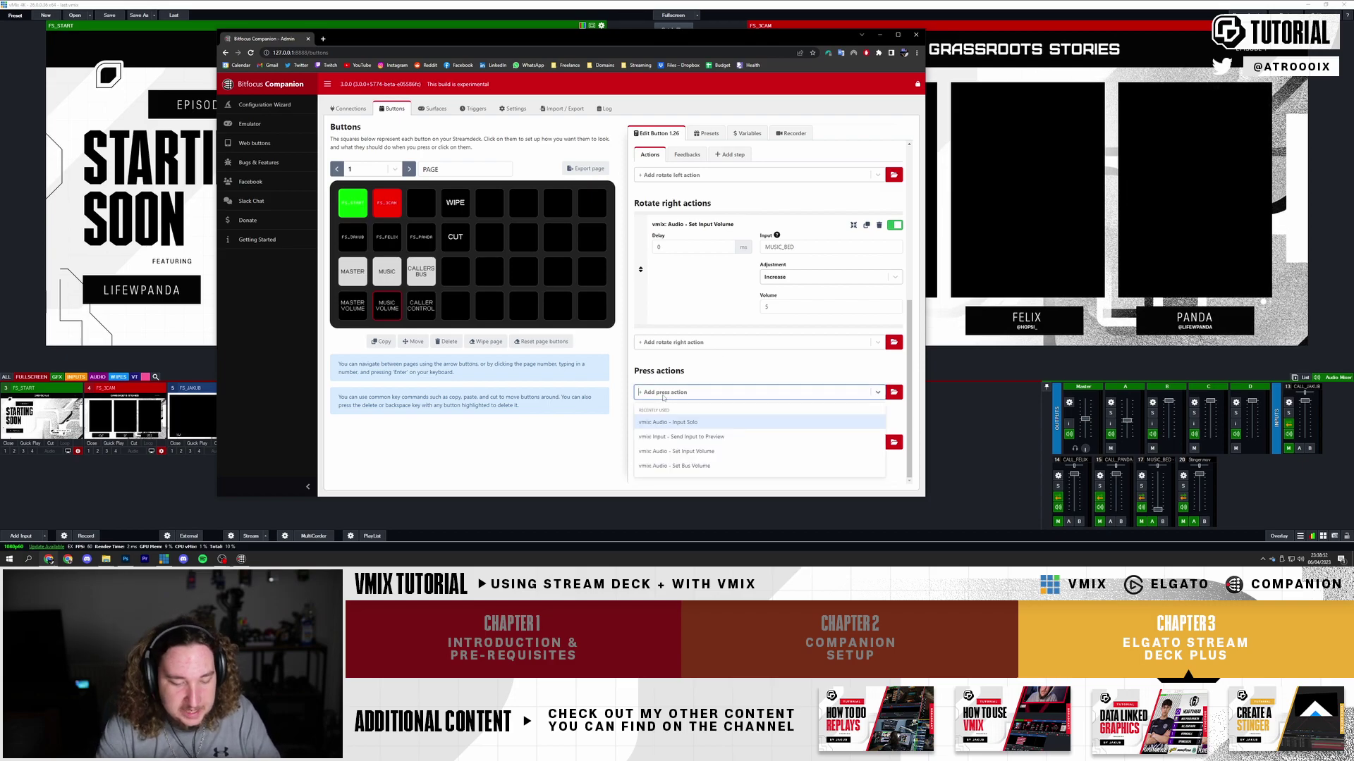
pyautogui.write('input mute')
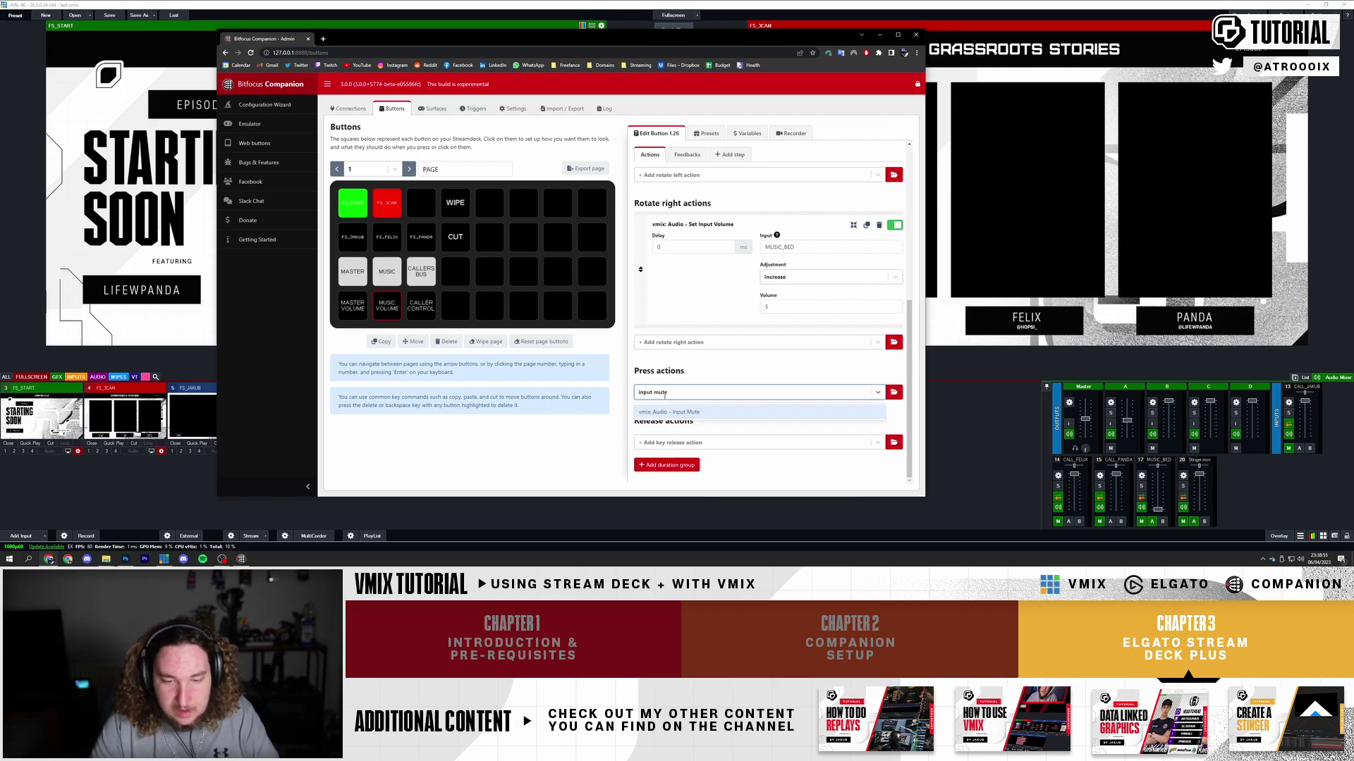
pyautogui.press('Return')
pyautogui.scroll(-2, 776, 338)
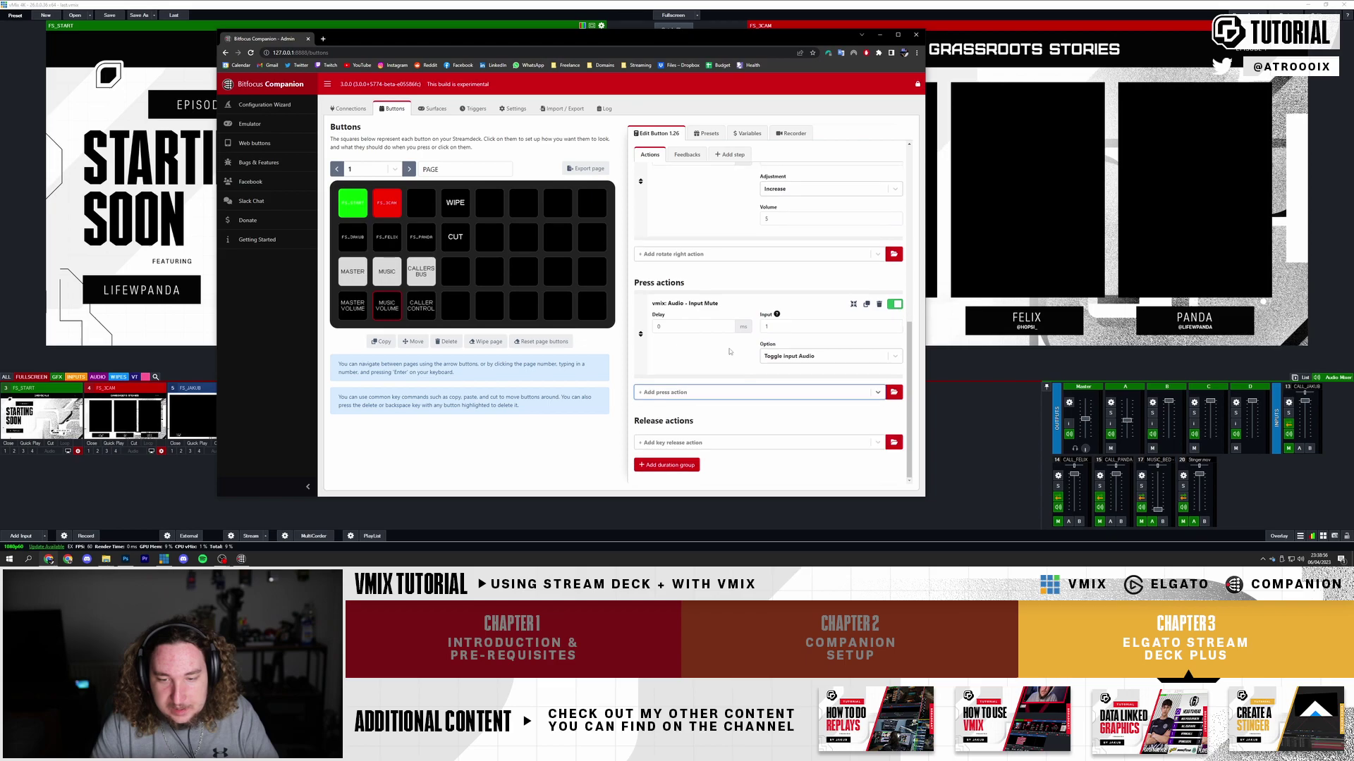
pyautogui.click(784, 326)
pyautogui.write('MUSIC_BED')
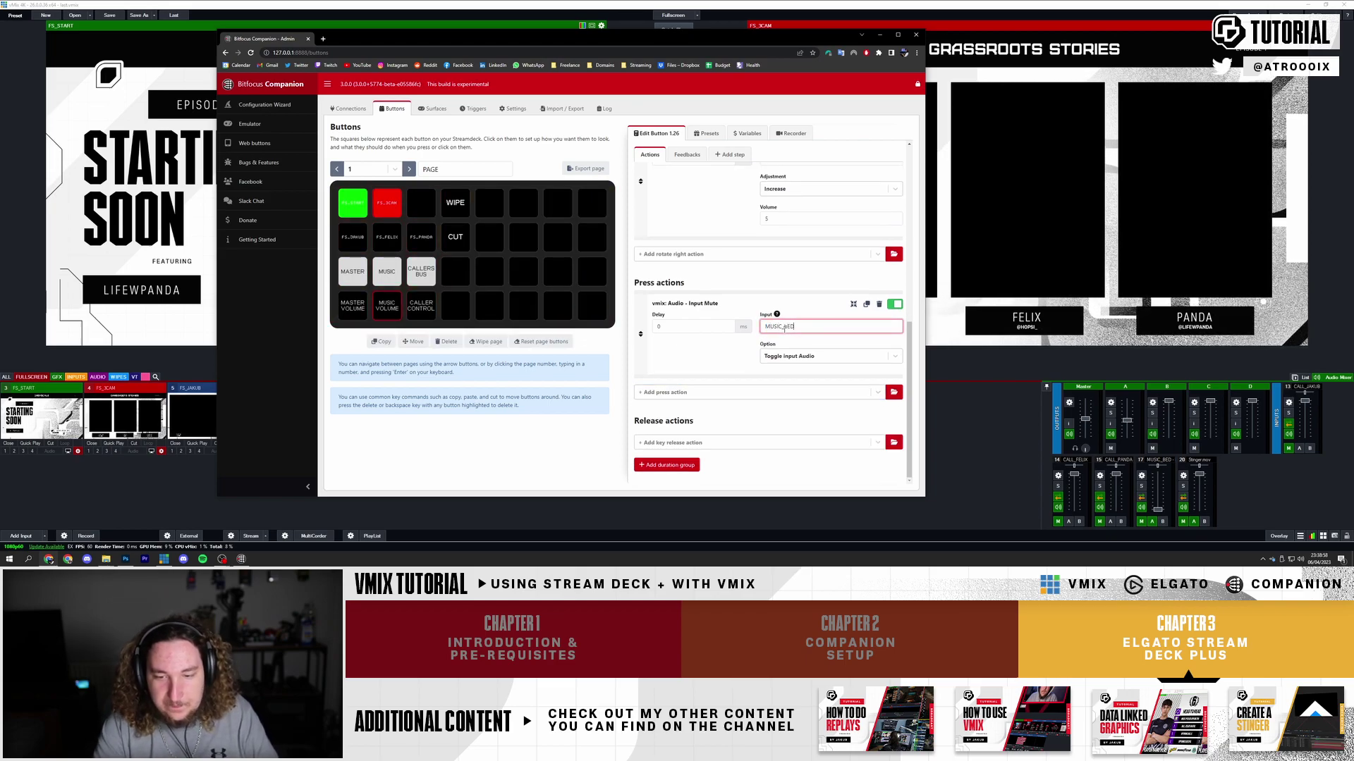
pyautogui.press('BackSpace')
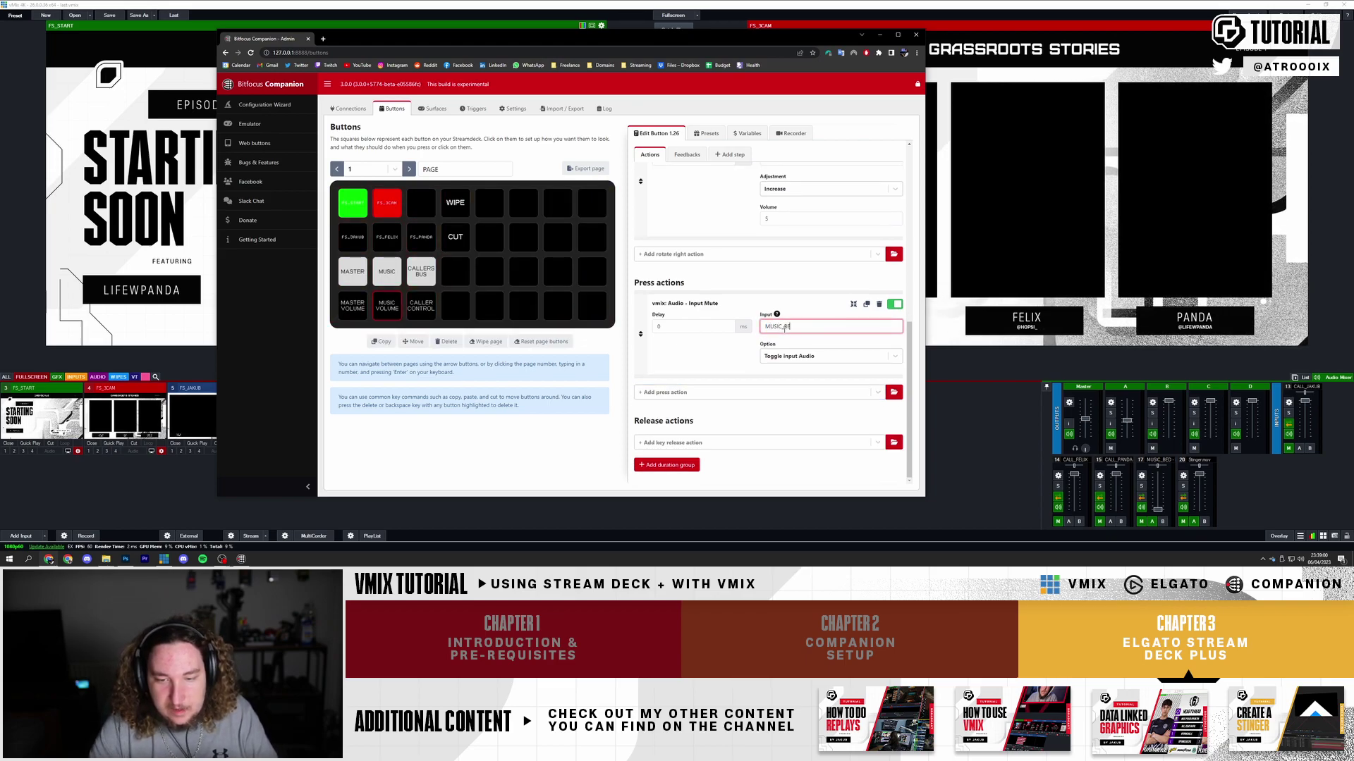
pyautogui.click(806, 313)
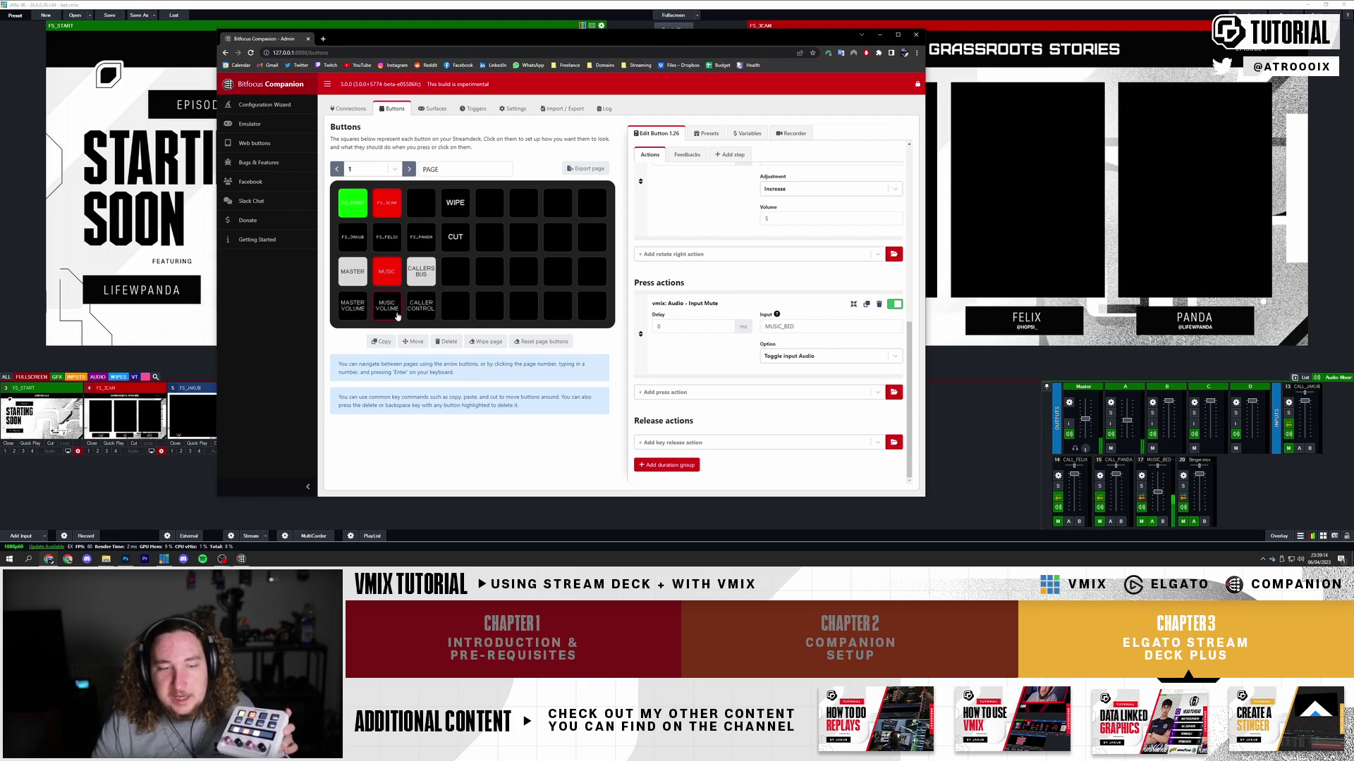
# Reopen the MUSIC button's feedbacks, keeping the existing greater-than comparison
pyautogui.click(386, 272)
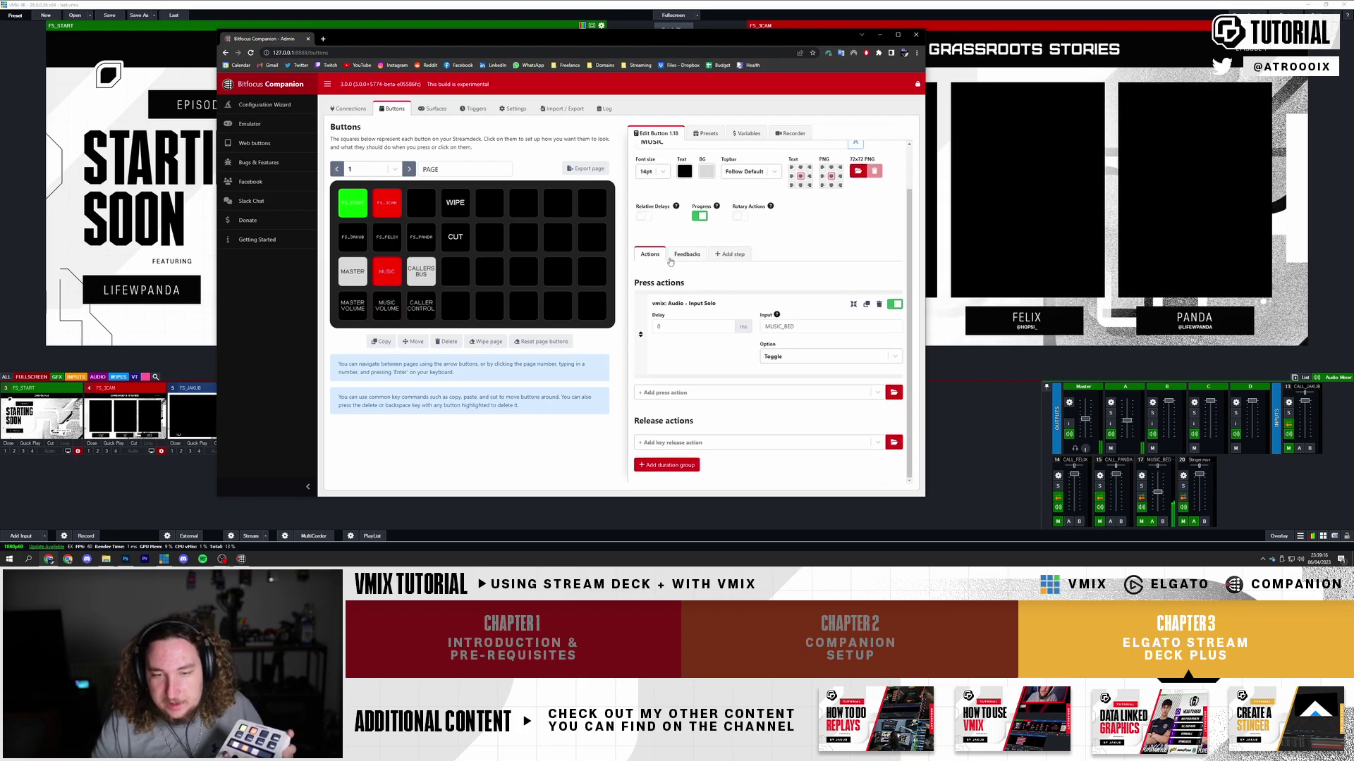
pyautogui.click(684, 255)
pyautogui.scroll(-1, 740, 296)
pyautogui.click(787, 308)
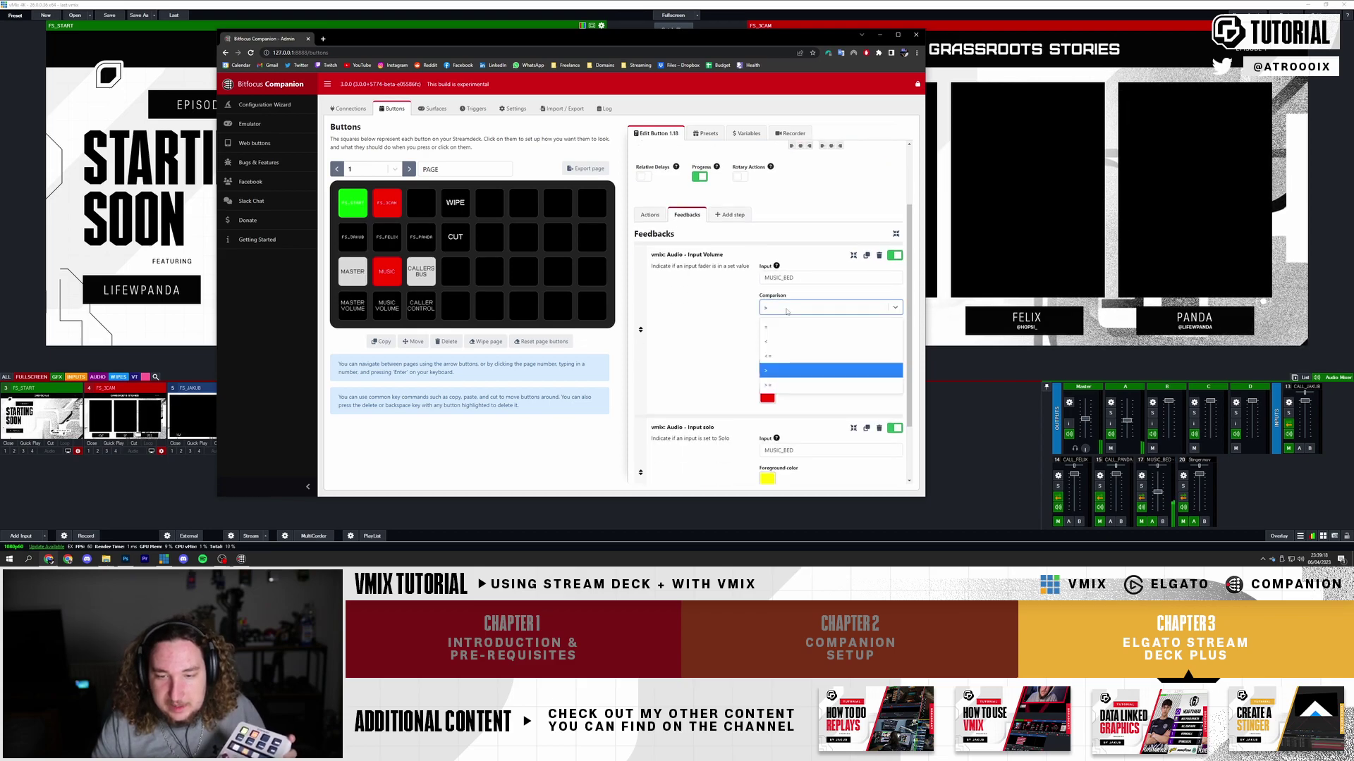
pyautogui.click(789, 309)
pyautogui.scroll(-2, 714, 332)
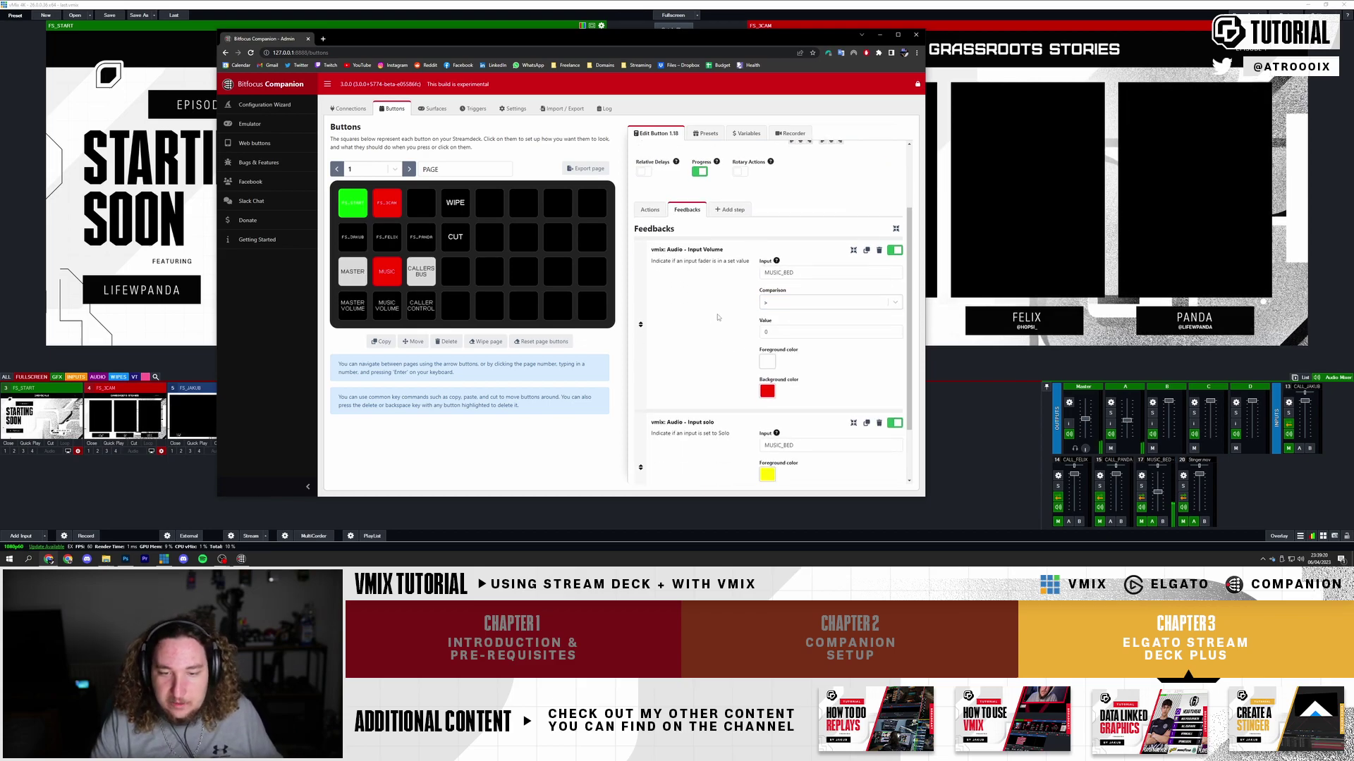
# Add a vMix Input Mute feedback to the MUSIC button
pyautogui.click(693, 467)
pyautogui.write('input mute')
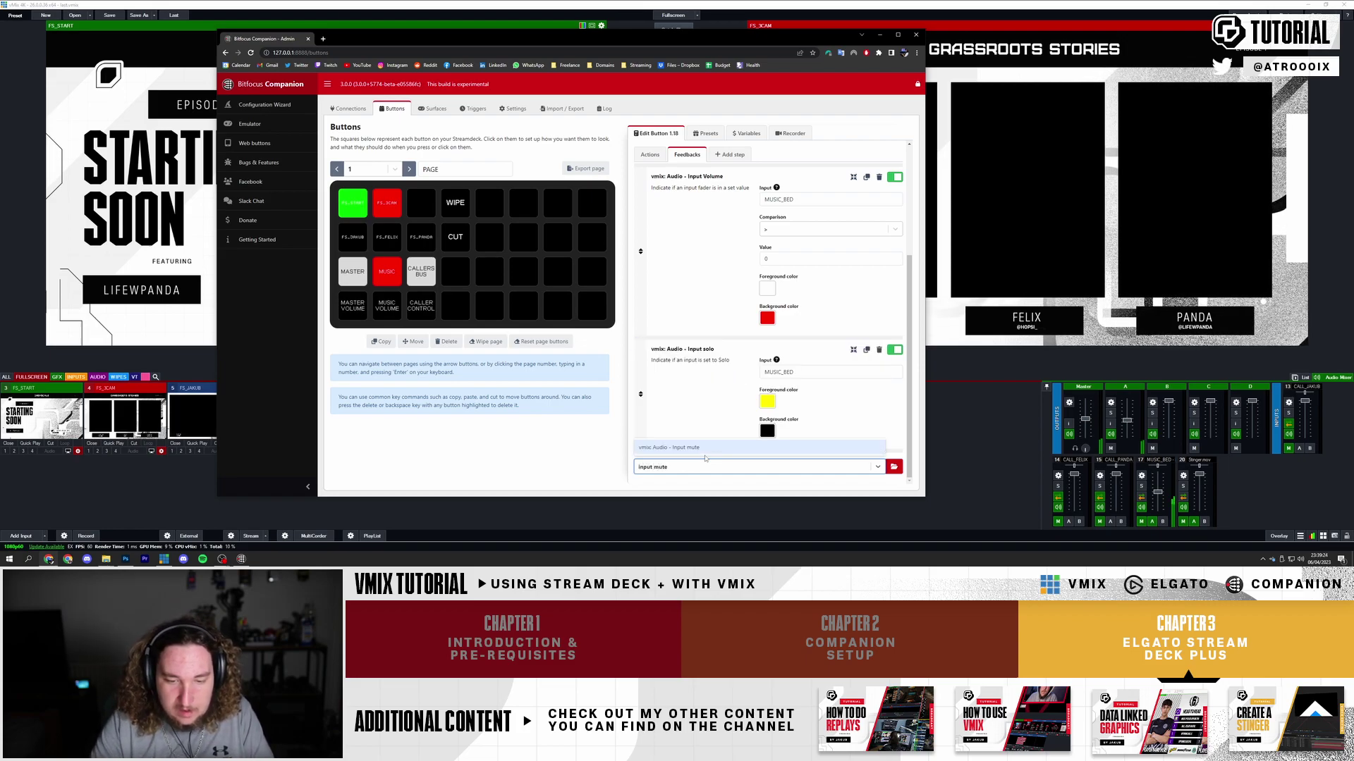
pyautogui.click(705, 449)
pyautogui.scroll(-2, 677, 437)
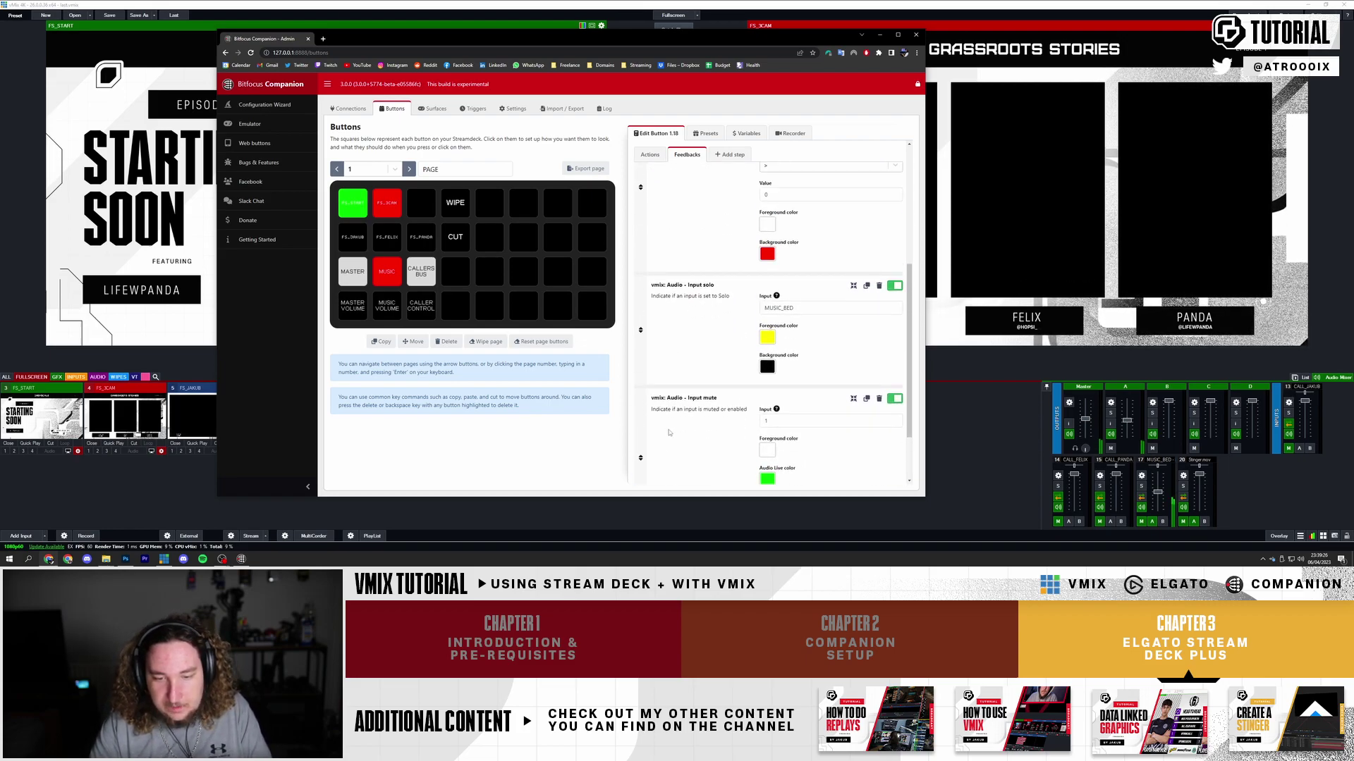
pyautogui.moveTo(641, 459); pyautogui.dragTo(642, 324)
pyautogui.scroll(5, 861, 194)
pyautogui.click(875, 147)
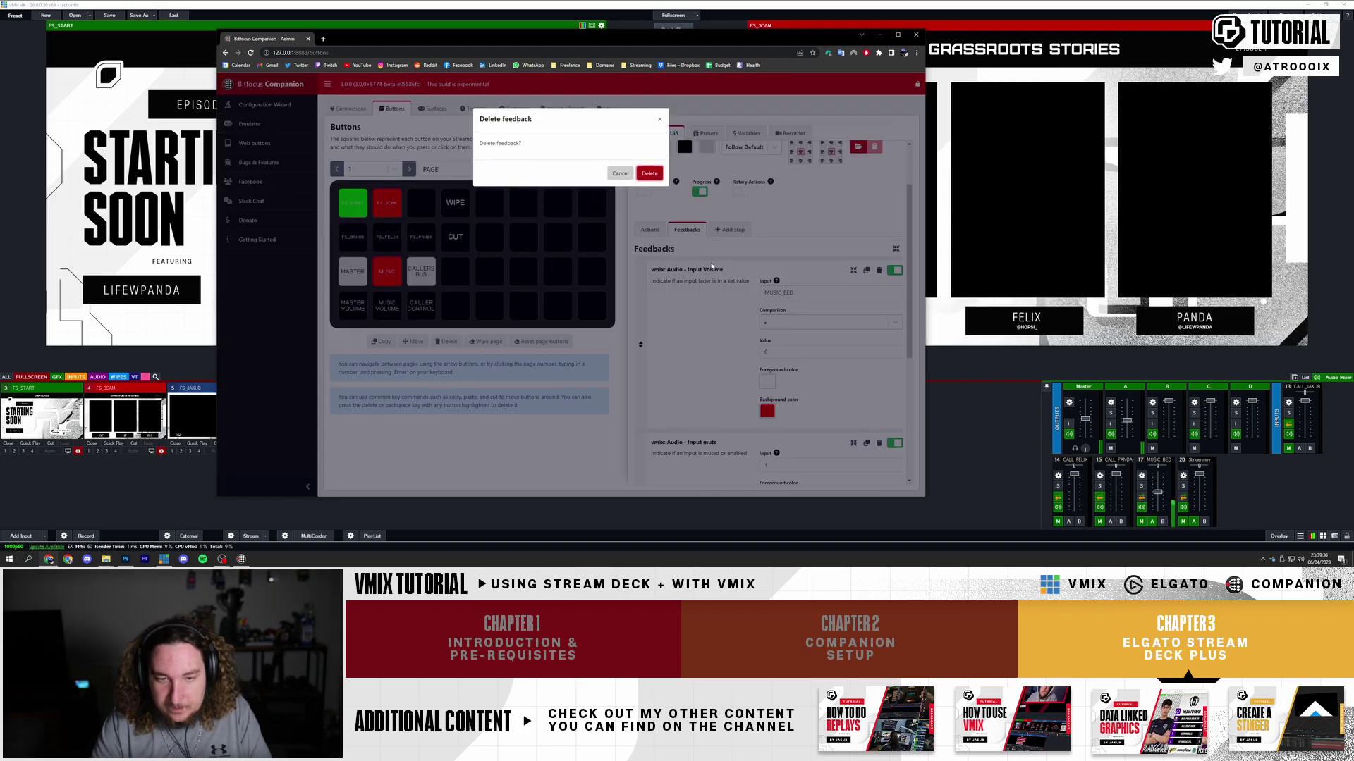
pyautogui.click(652, 178)
pyautogui.scroll(-2, 740, 239)
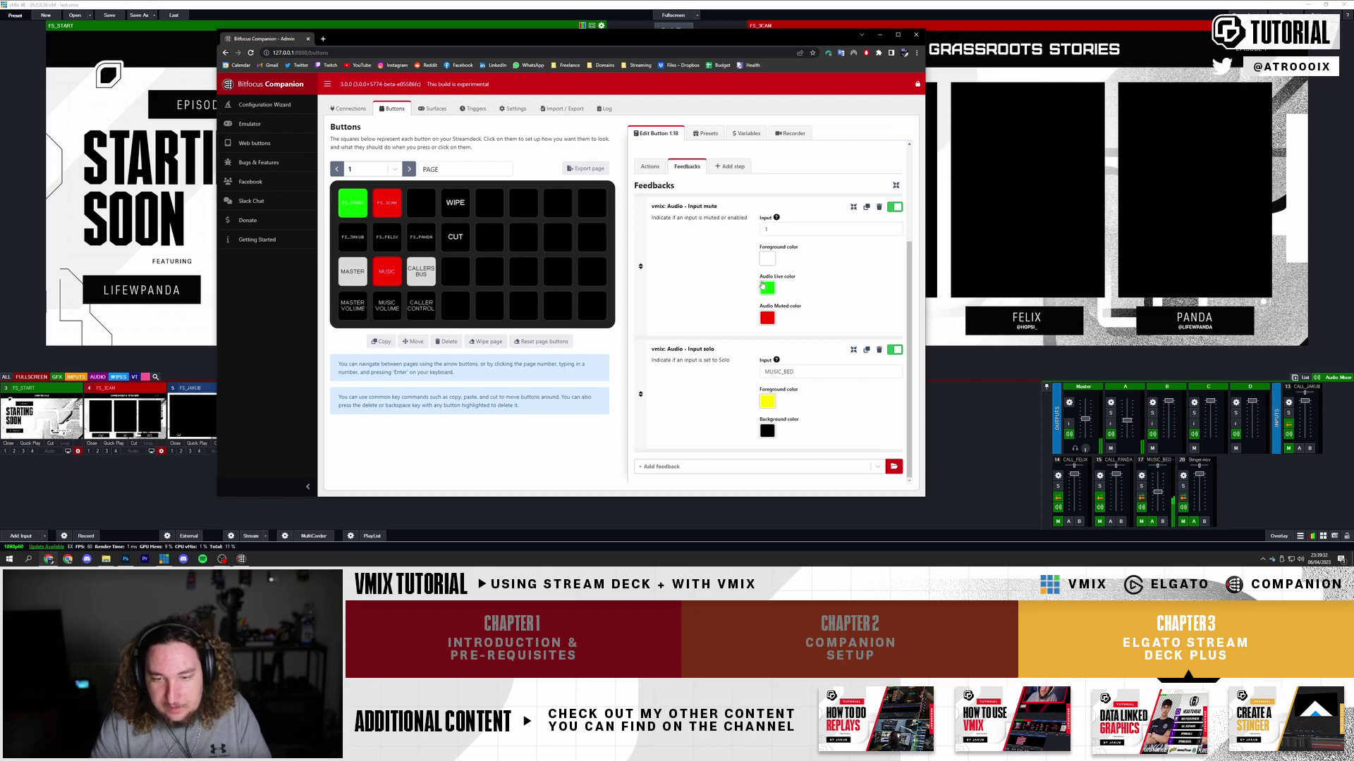
# Colour the mute feedback red when audio is live and light grey when muted
pyautogui.click(762, 287)
pyautogui.click(772, 408)
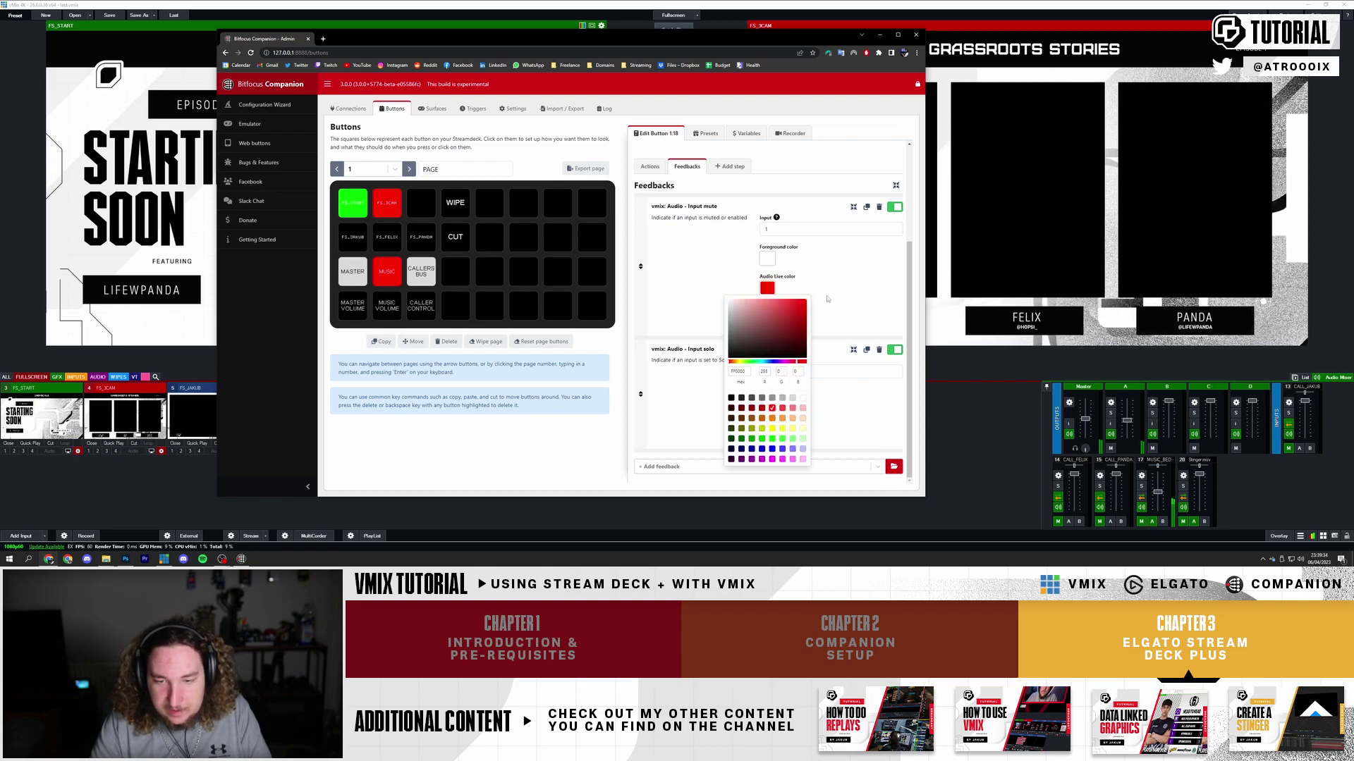
pyautogui.click(828, 298)
pyautogui.click(767, 318)
pyautogui.click(731, 428)
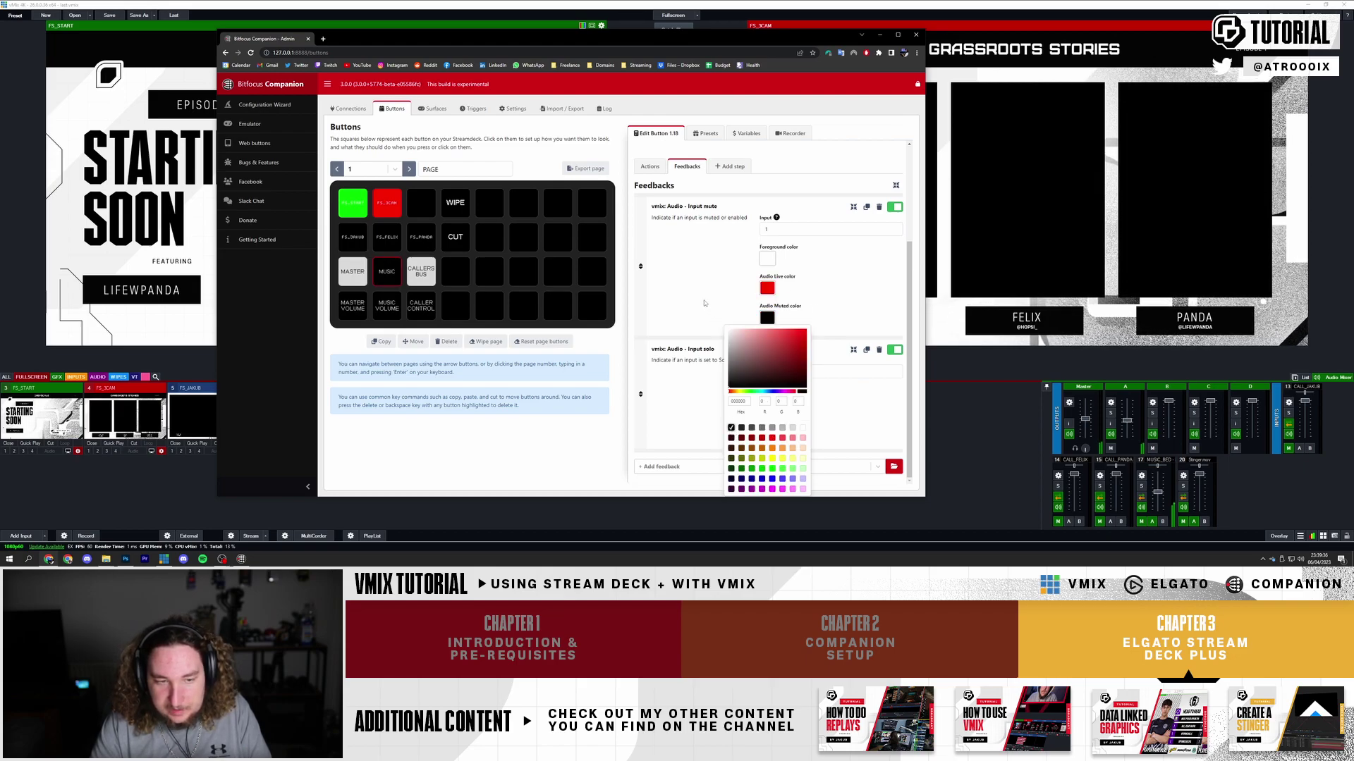
pyautogui.click(703, 303)
pyautogui.click(767, 318)
pyautogui.click(792, 427)
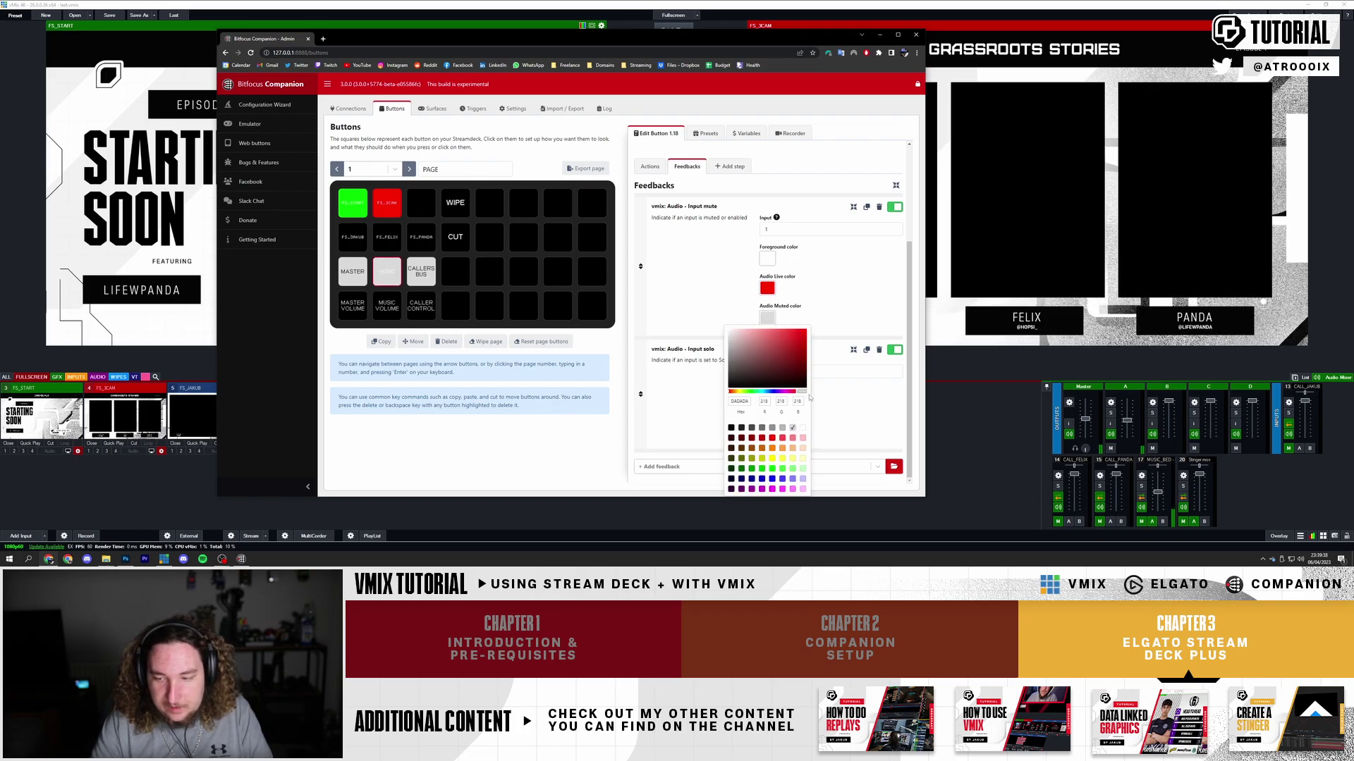
# Set the mute feedback's input to MUSIC_BED
pyautogui.click(855, 281)
pyautogui.doubleClick(769, 229)
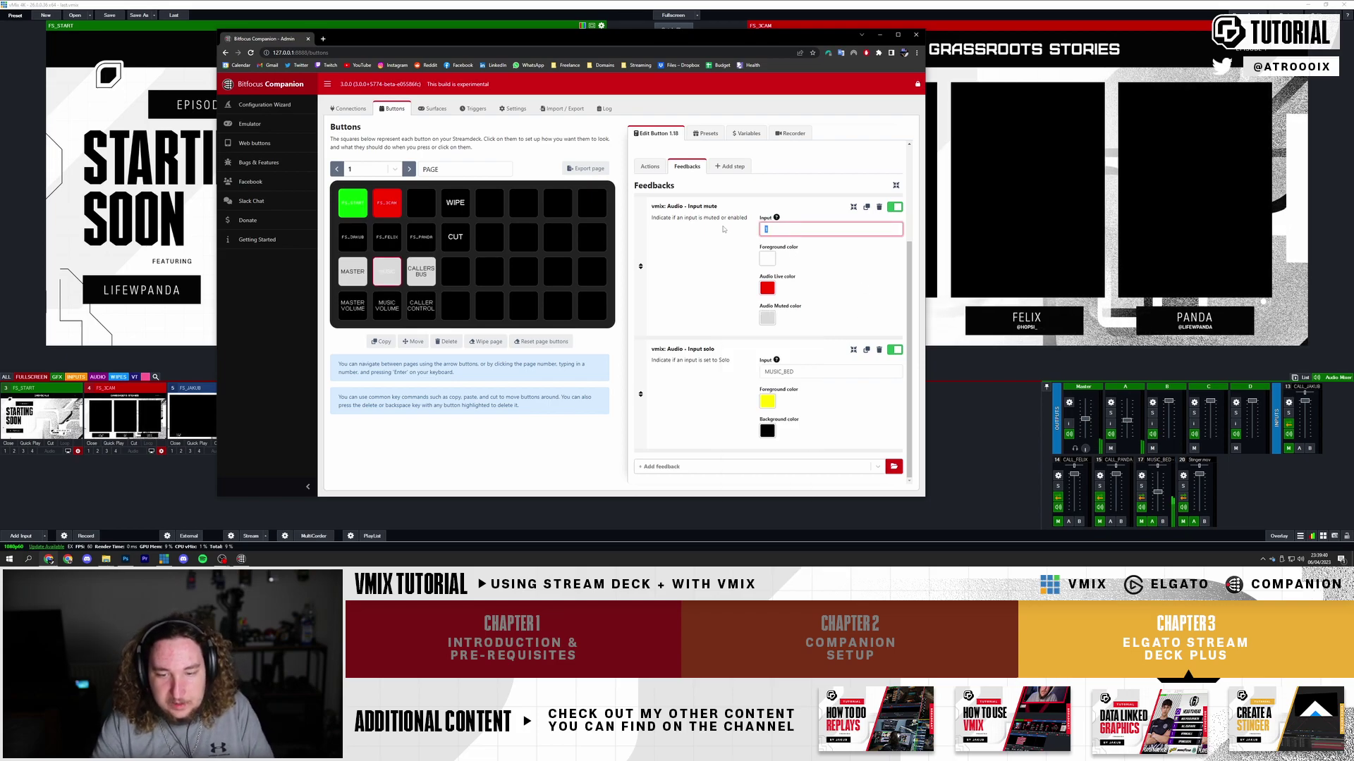
pyautogui.write('mUSIC_BED')
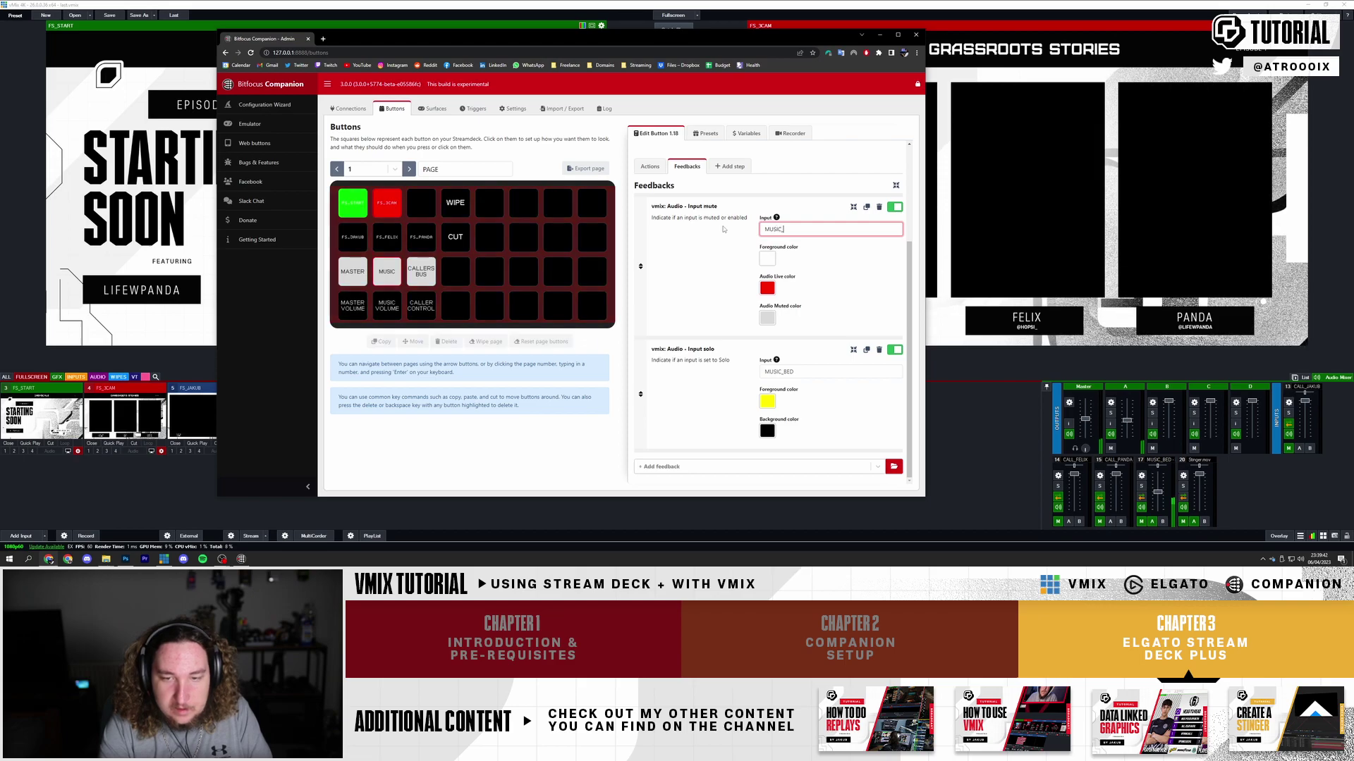
pyautogui.click(861, 267)
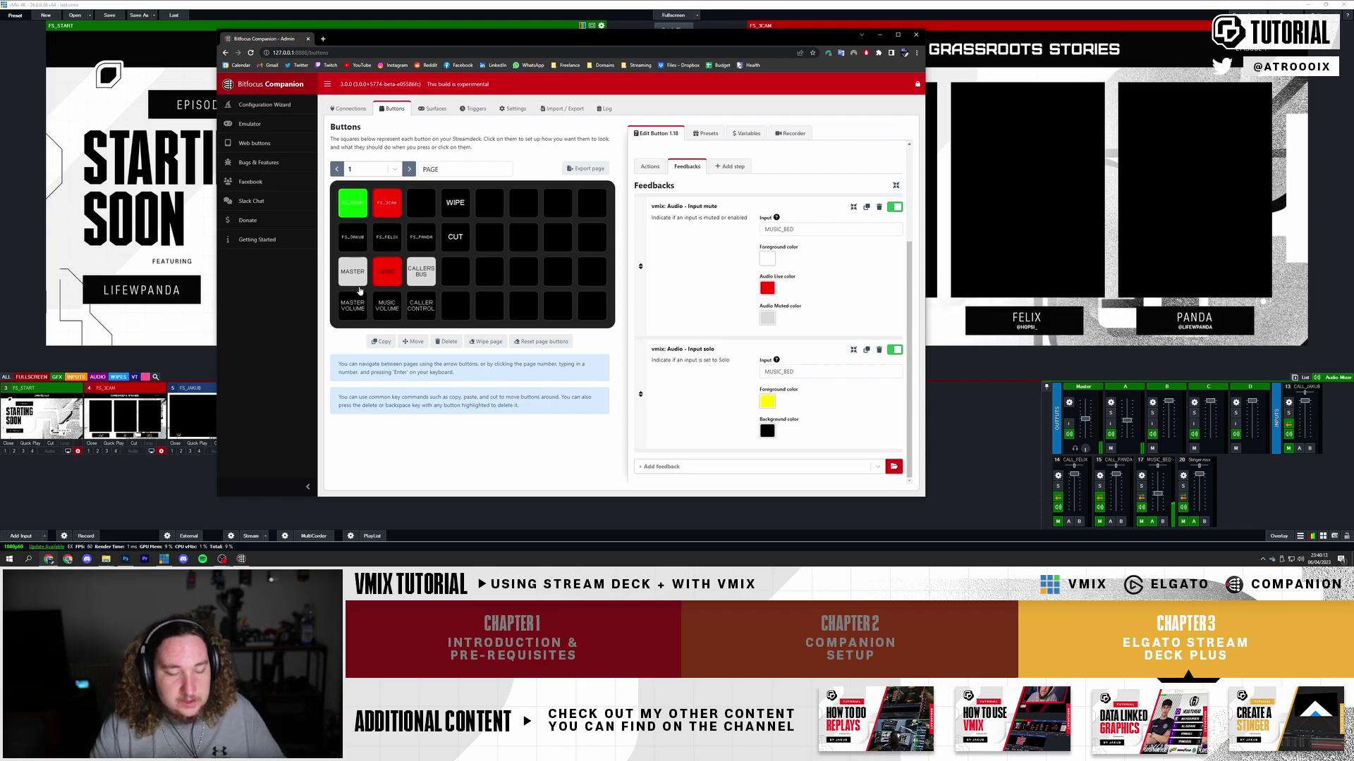
# Paste MASTER, MUSIC and CALLERS BUS into the matching slots on page 2
pyautogui.click(356, 280)
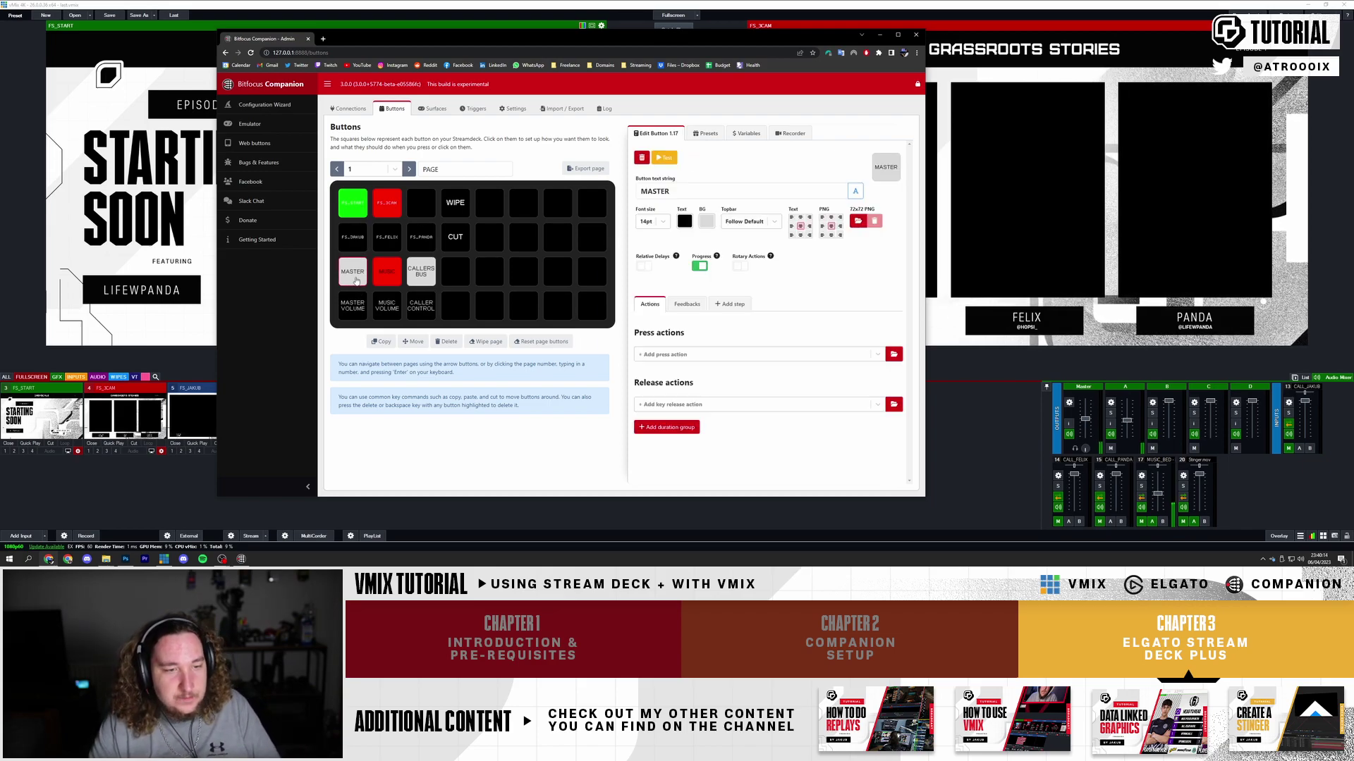
pyautogui.click(408, 169)
pyautogui.click(358, 273)
pyautogui.hotkey('ctrl', 'v')
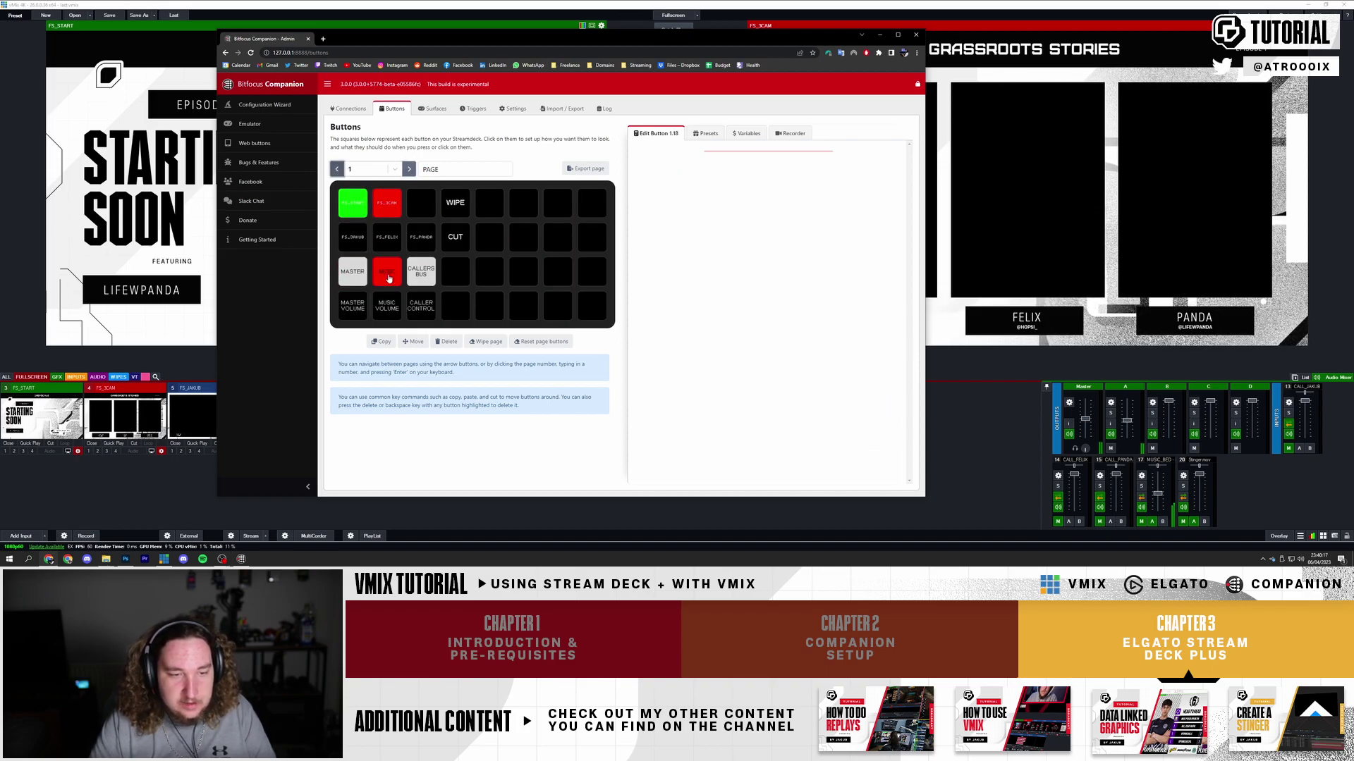
pyautogui.click(395, 277)
pyautogui.hotkey('ctrl', 'v')
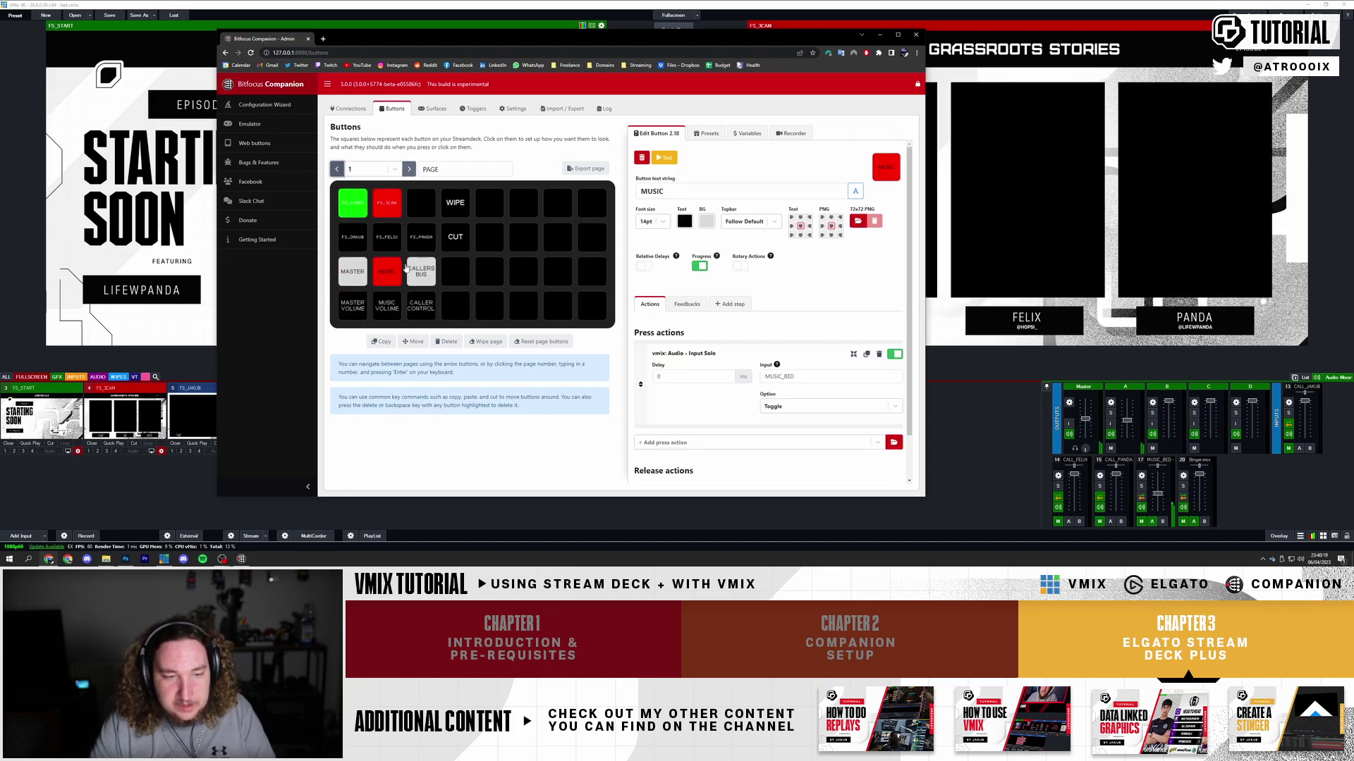
pyautogui.click(422, 268)
pyautogui.hotkey('ctrl', 'v')
# Copy MASTER VOLUME, MUSIC VOLUME and CALLER CONTROL into the same slots on page 2
pyautogui.click(337, 170)
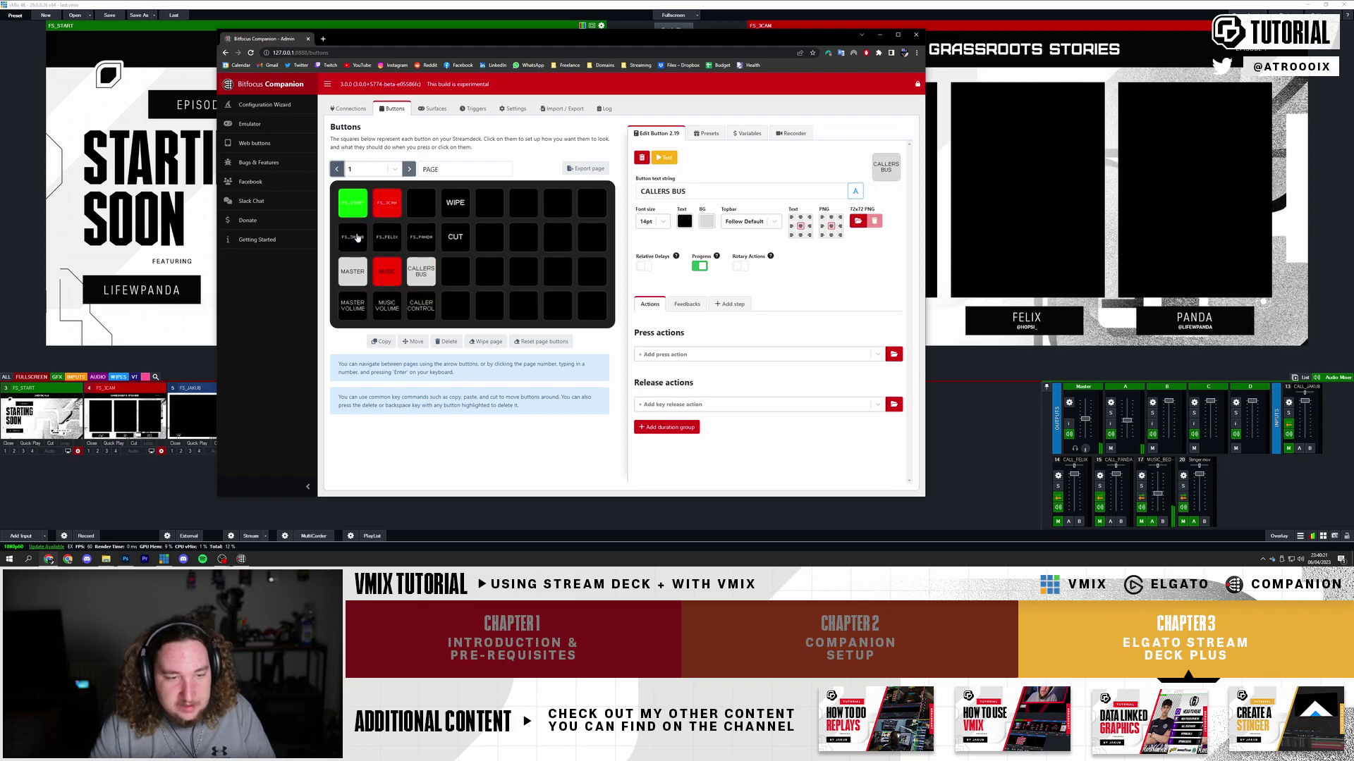
pyautogui.click(354, 305)
pyautogui.click(409, 169)
pyautogui.click(352, 305)
pyautogui.hotkey('ctrl', 'v')
pyautogui.click(337, 169)
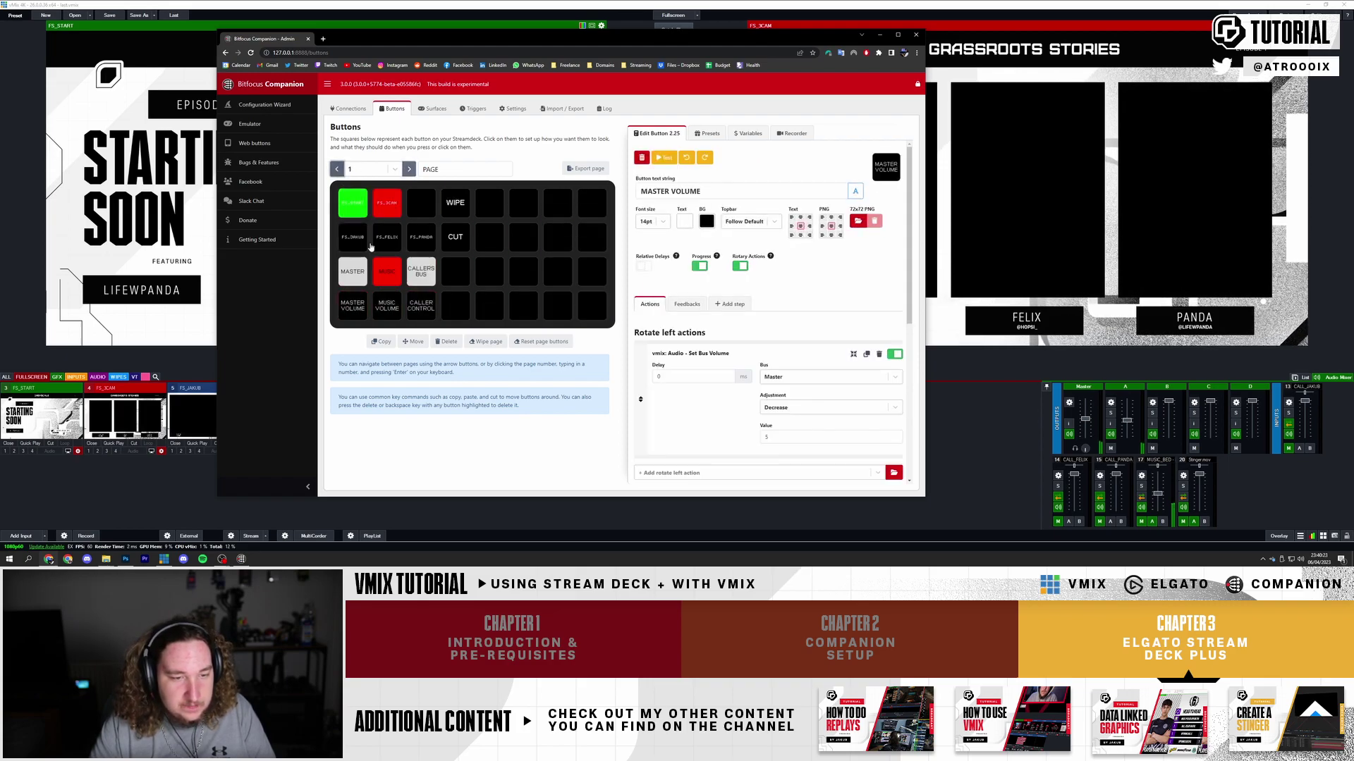
pyautogui.click(387, 305)
pyautogui.click(409, 169)
pyautogui.click(386, 305)
pyautogui.hotkey('ctrl', 'v')
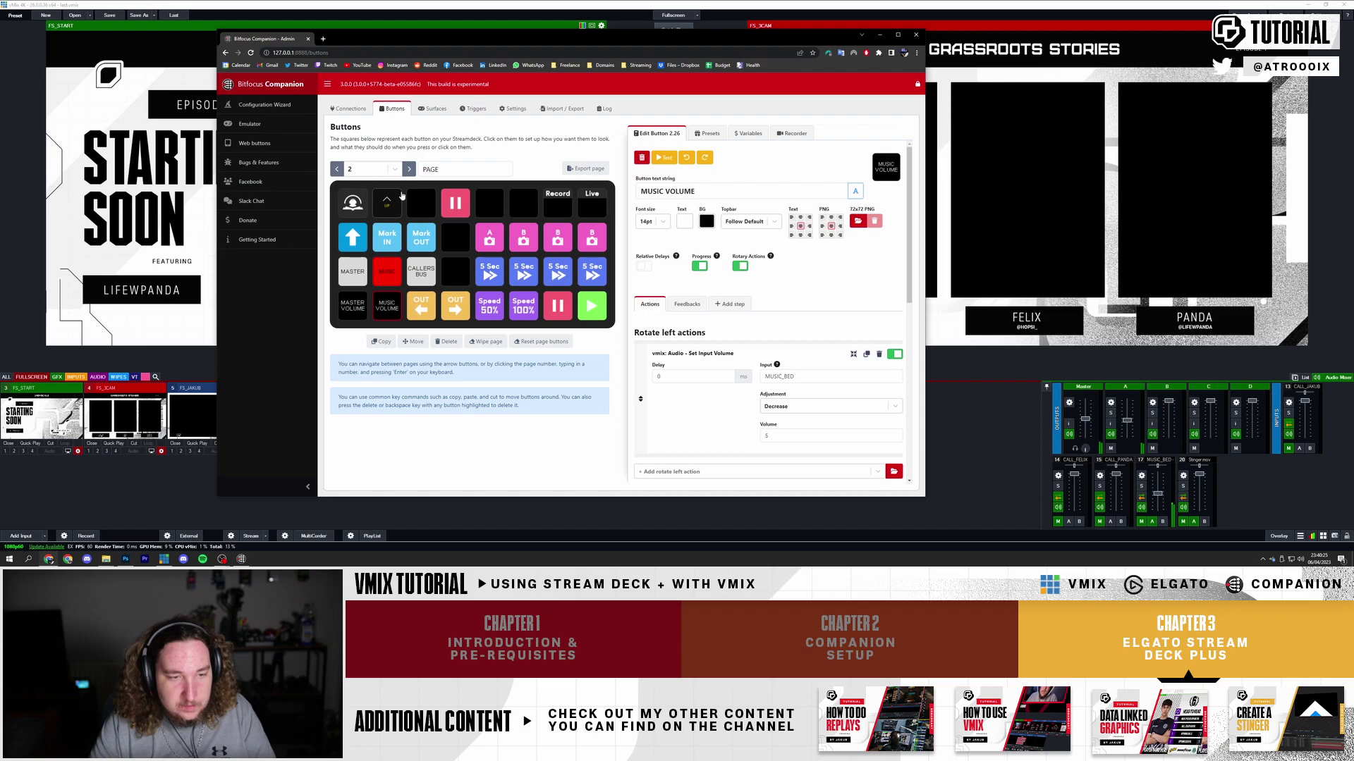
pyautogui.click(337, 169)
pyautogui.click(421, 306)
pyautogui.click(408, 169)
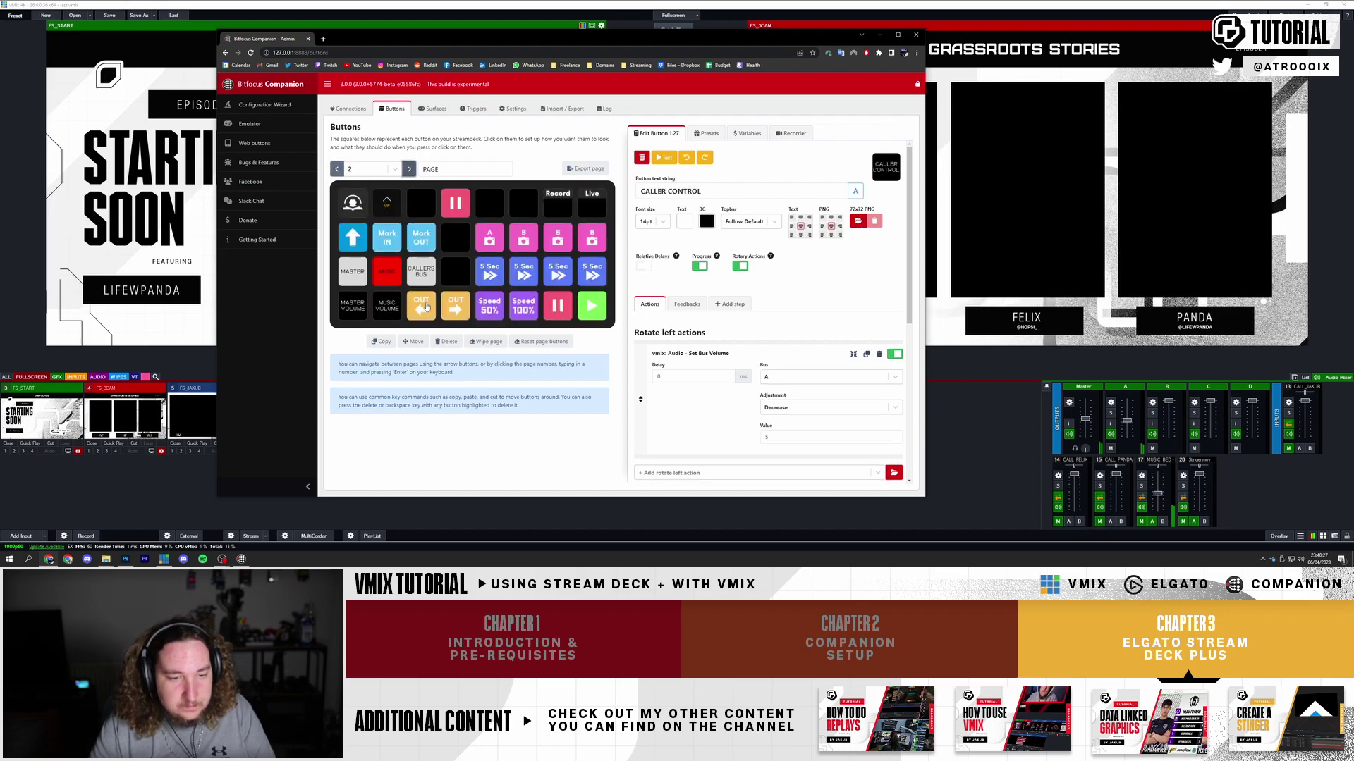
pyautogui.click(421, 305)
pyautogui.hotkey('ctrl', 'v')
# Make slot 1.20 on page 1 a page-up button
pyautogui.click(337, 169)
pyautogui.click(455, 271)
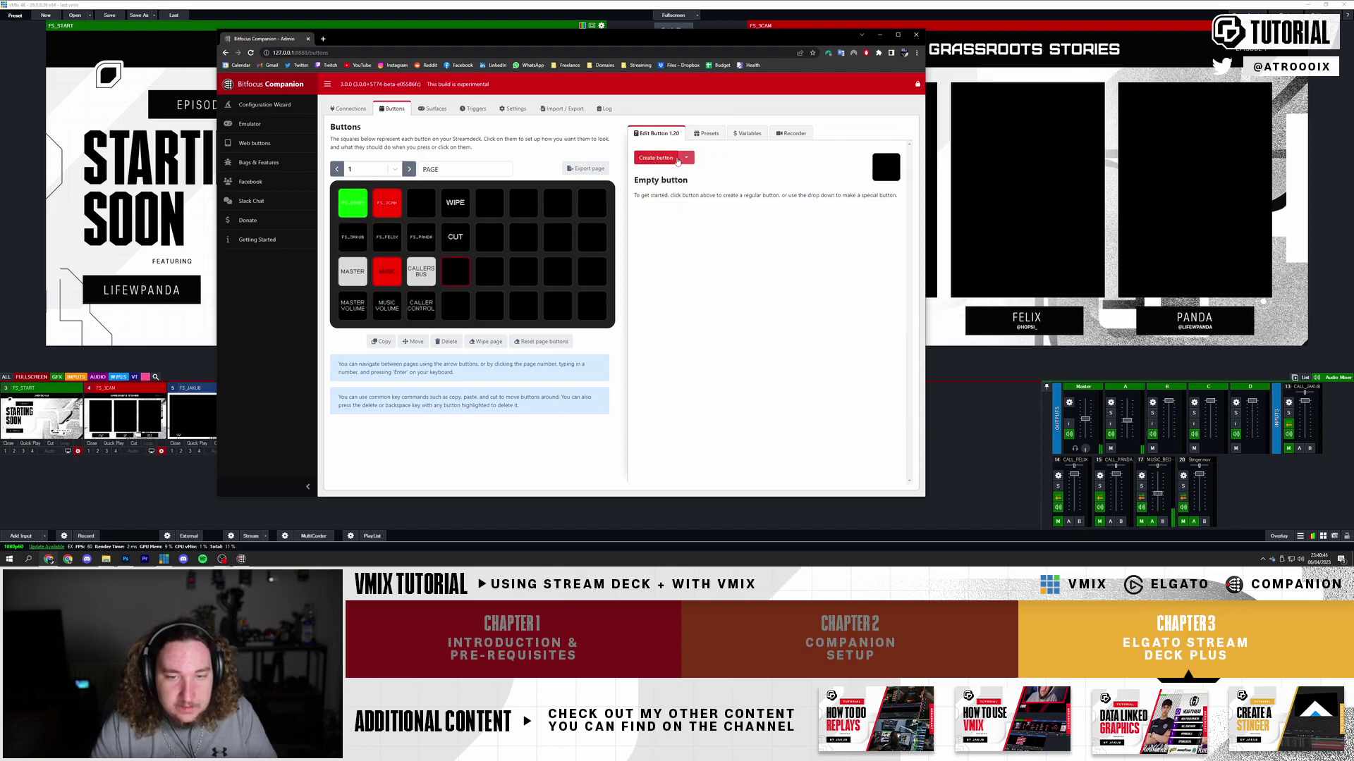
pyautogui.click(686, 157)
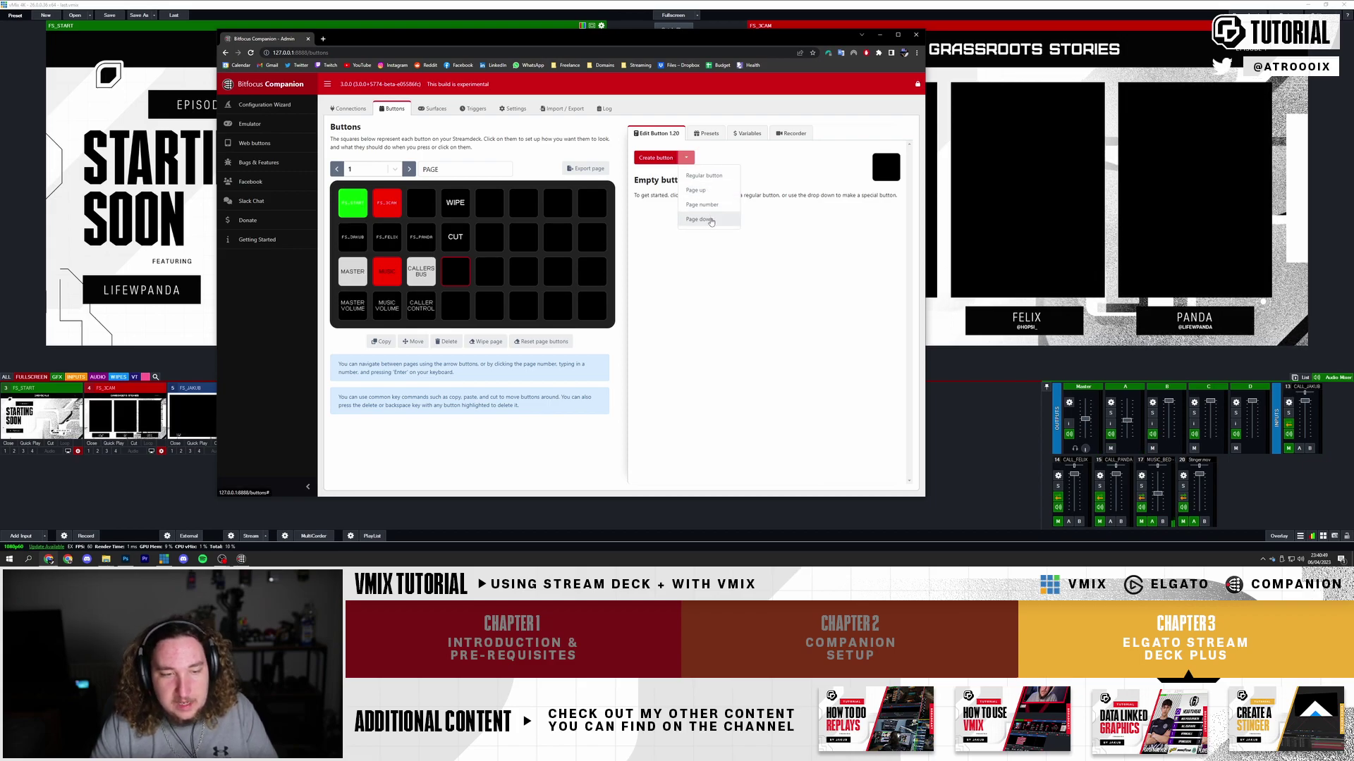
pyautogui.click(706, 191)
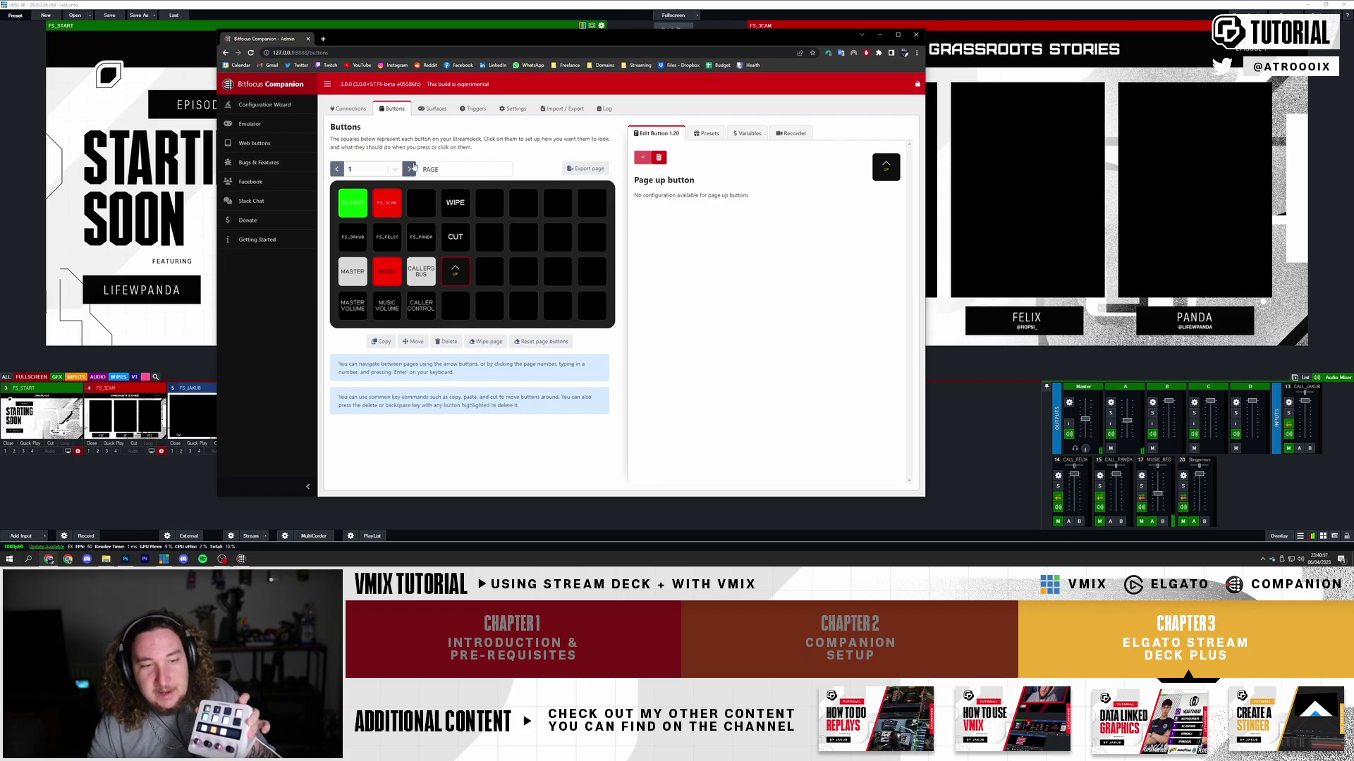
# Make slot 2.20 on page 2 a page-down button
pyautogui.click(409, 169)
pyautogui.click(450, 275)
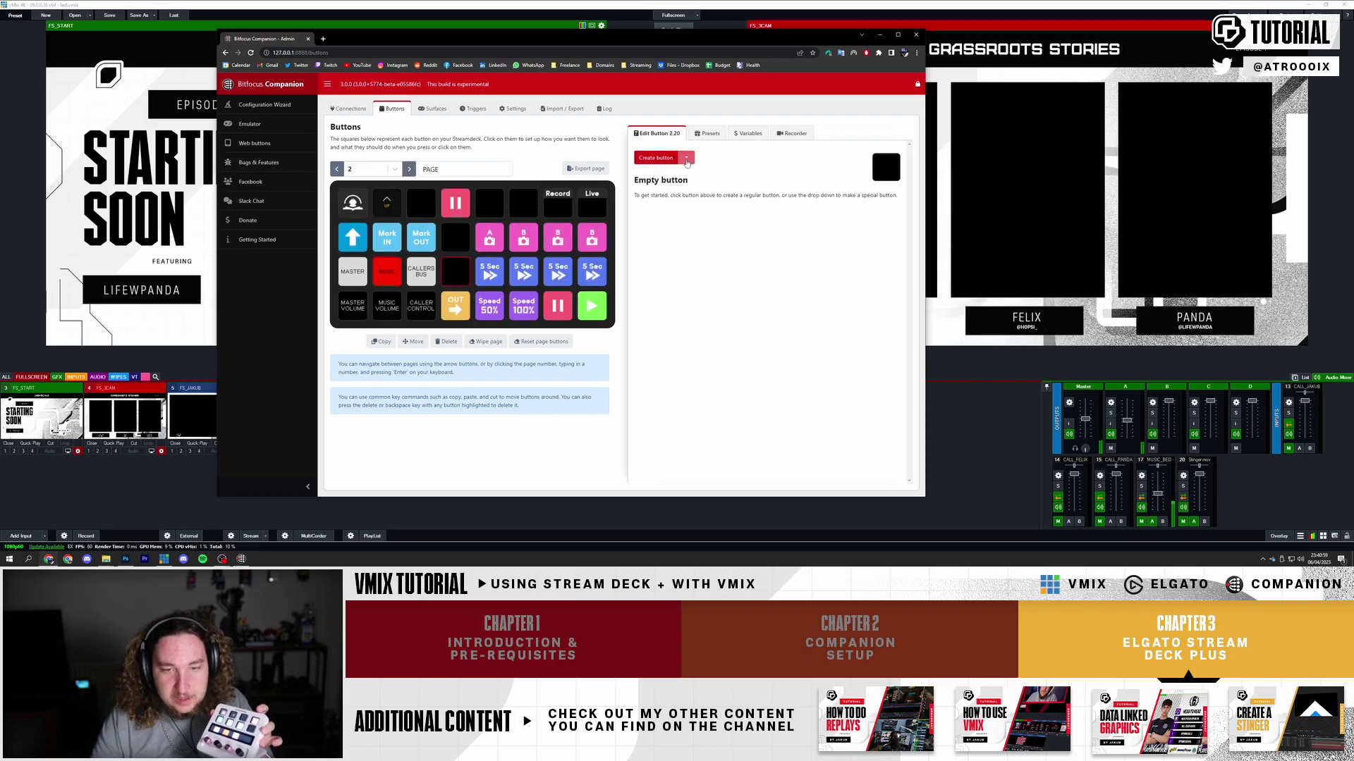
pyautogui.click(686, 160)
pyautogui.click(705, 219)
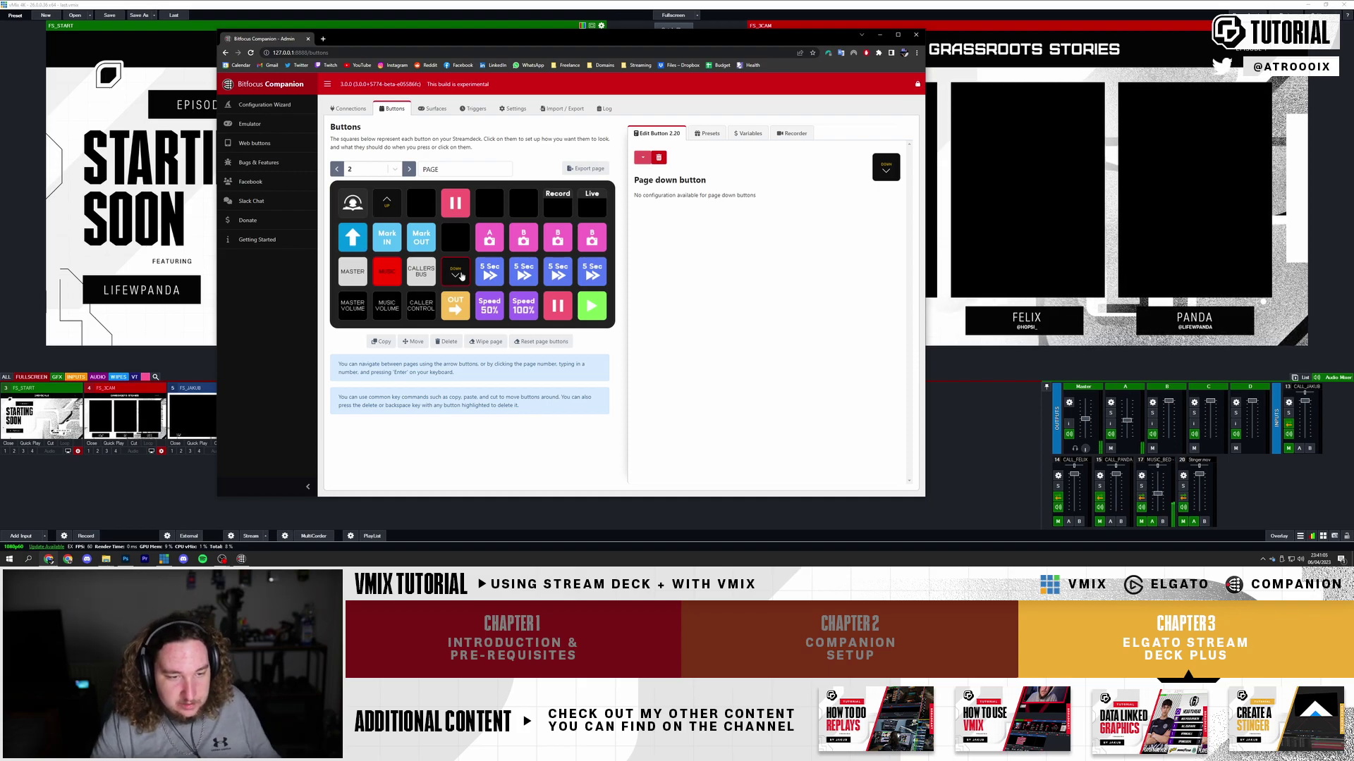
# Relabel page 2's copied MASTER, MUSIC and CALLERS BUS buttons as CASTER, CASTER and CASTER 2
pyautogui.click(354, 274)
pyautogui.tripleClick(669, 191)
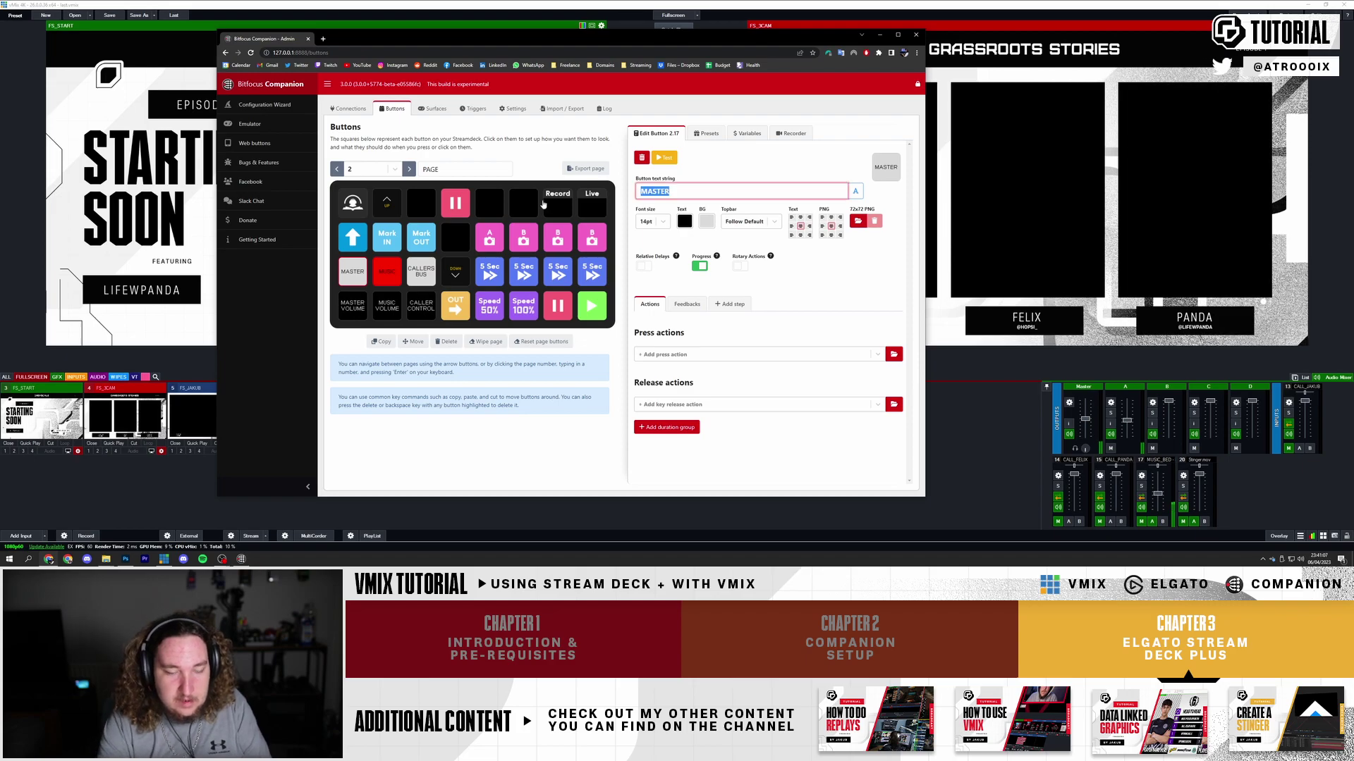
pyautogui.write('CASTER')
pyautogui.click(388, 270)
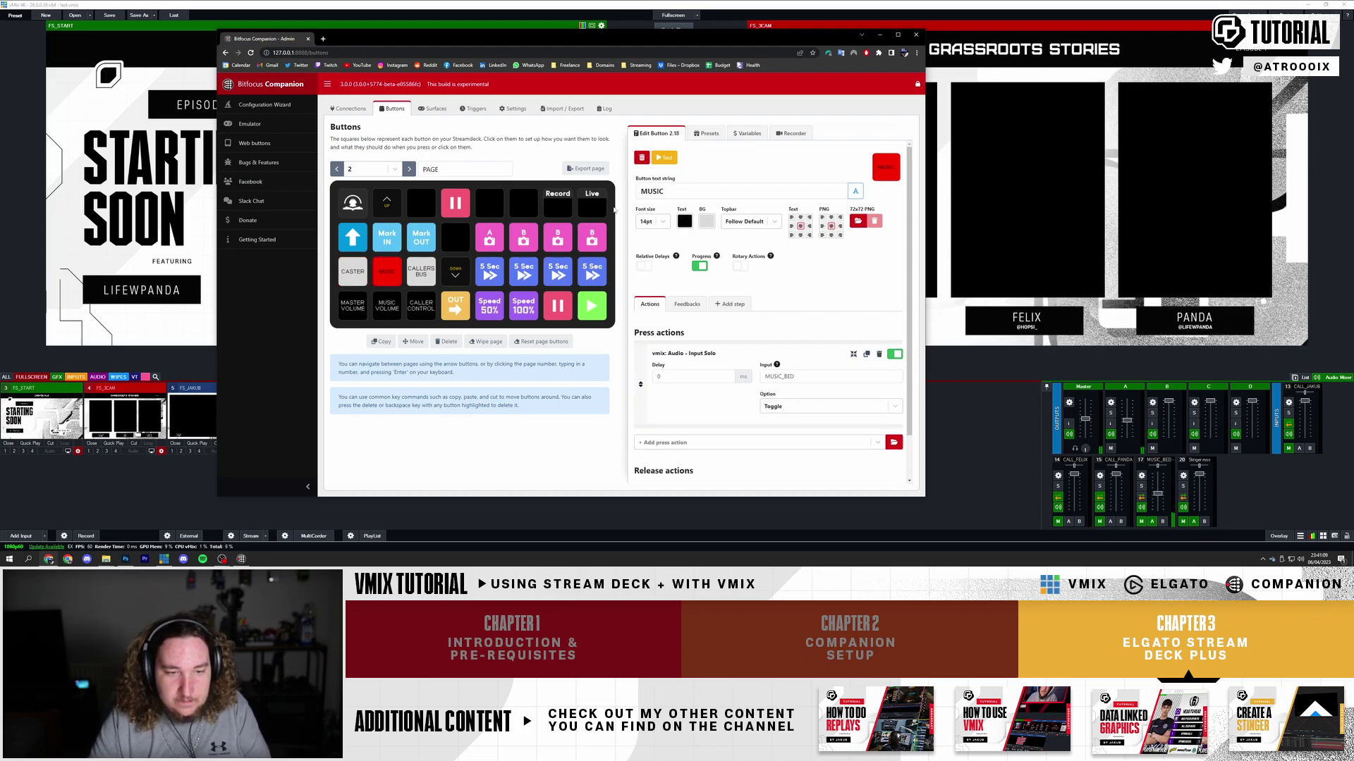
pyautogui.tripleClick(679, 187)
pyautogui.write('CASTER 1')
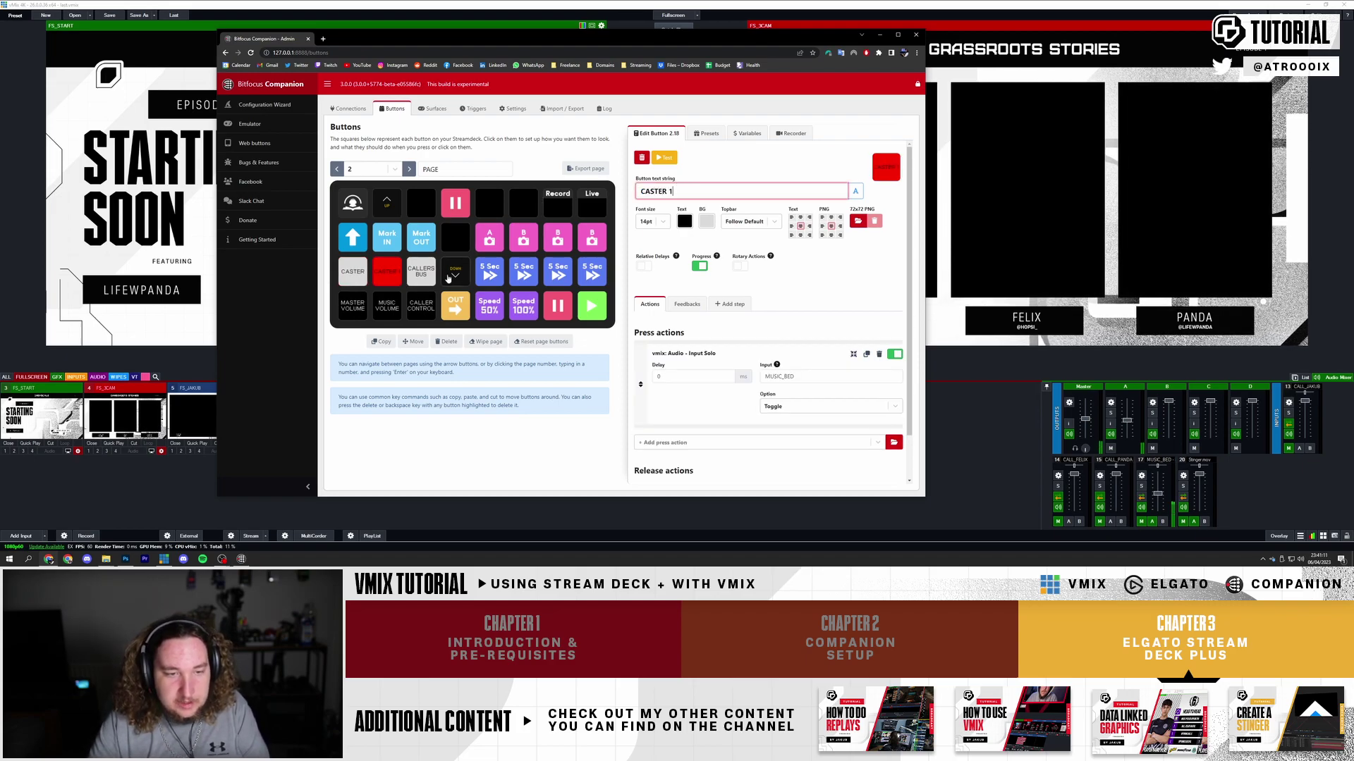
pyautogui.click(421, 270)
pyautogui.tripleClick(701, 189)
pyautogui.write('CASTER 2')
pyautogui.click(730, 171)
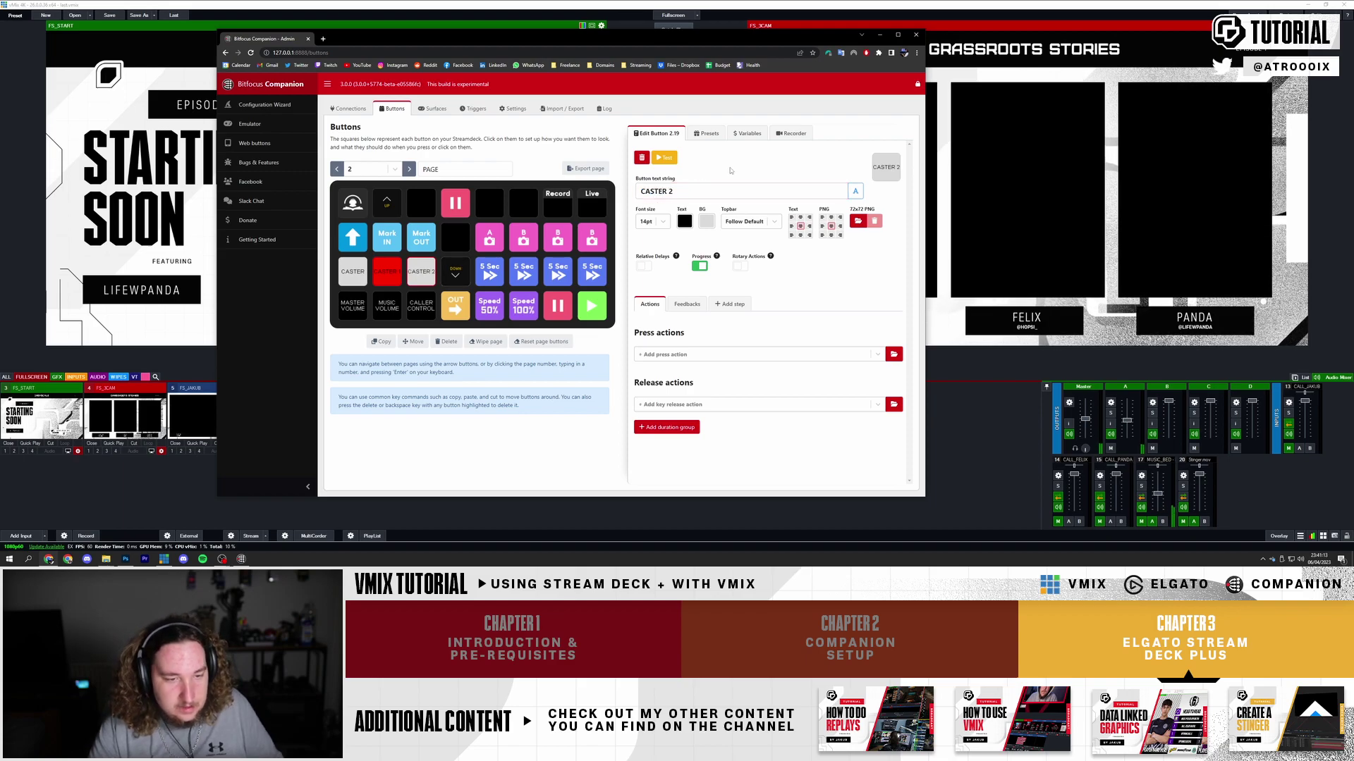